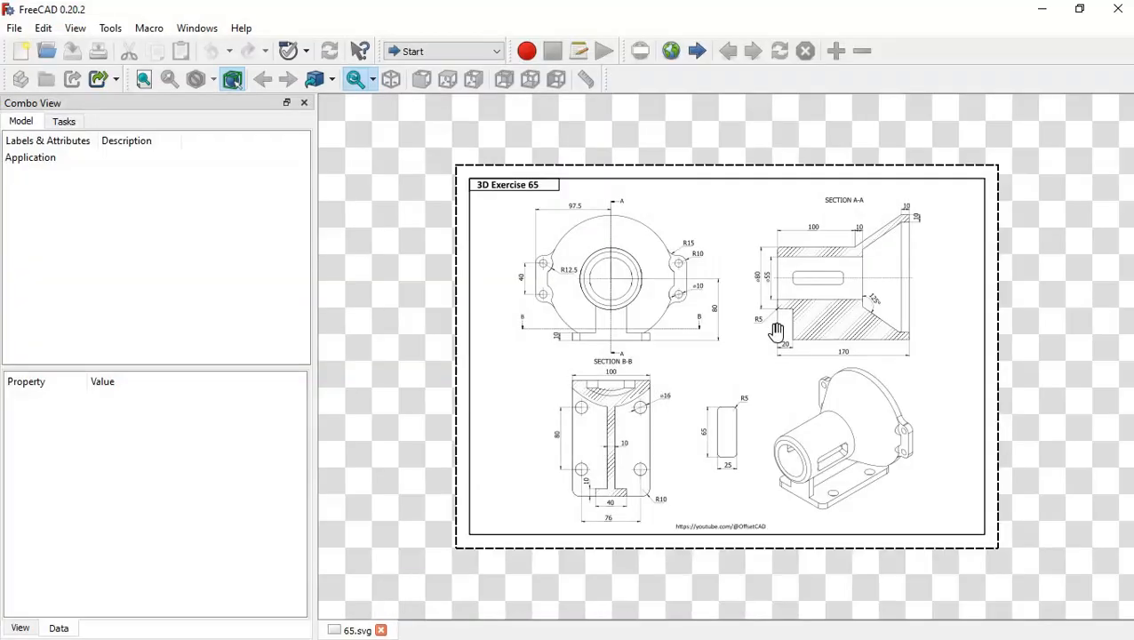
Create a new document and switch to the Part Design workbench.
left_click(24, 54)
left_click(423, 53)
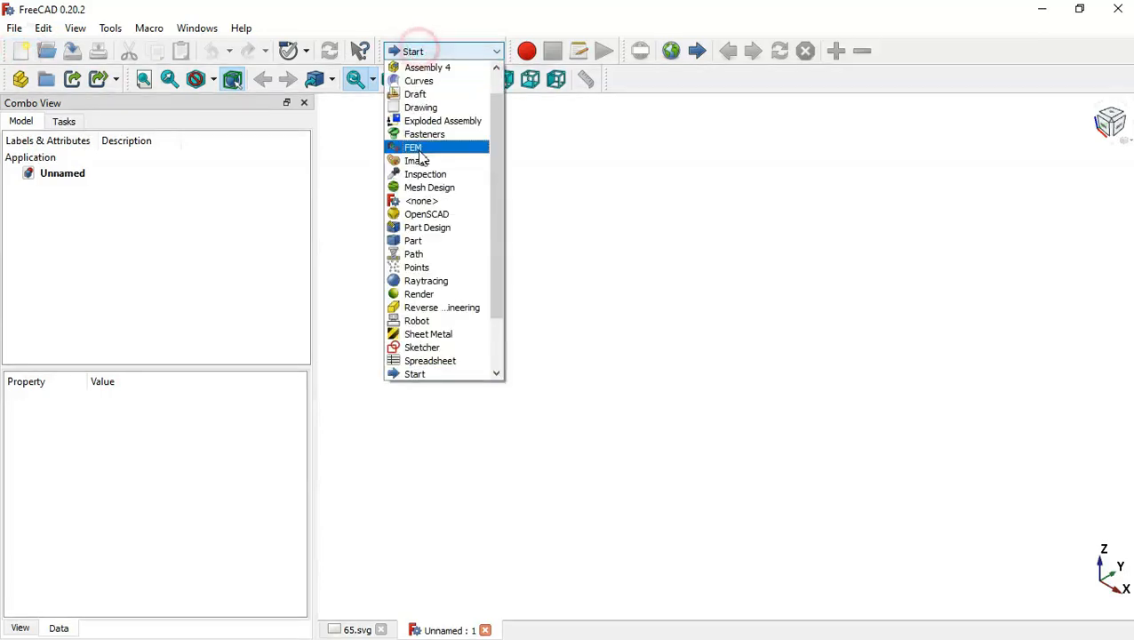
left_click(446, 229)
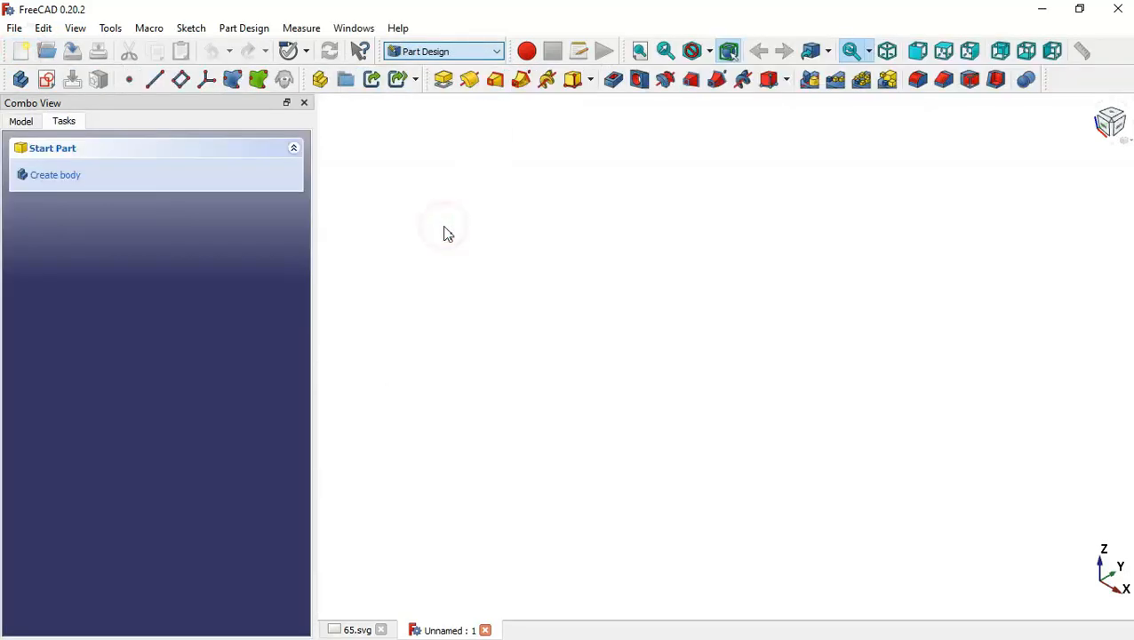
Create a body and start a new sketch on the XY plane.
left_click(105, 179)
left_click(103, 176)
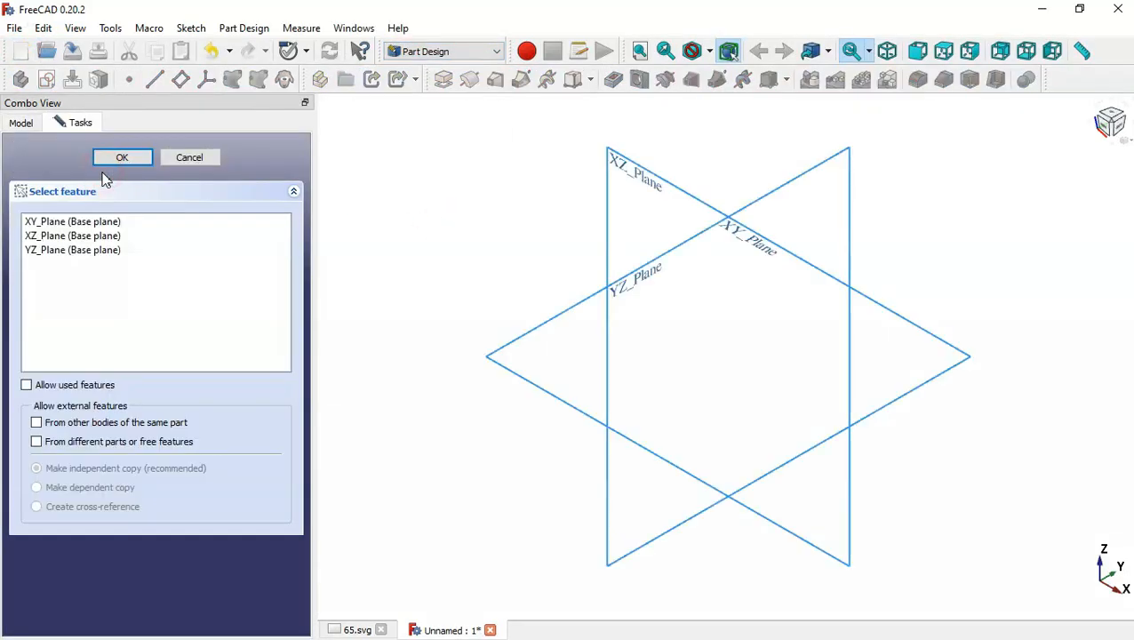
left_click(762, 252)
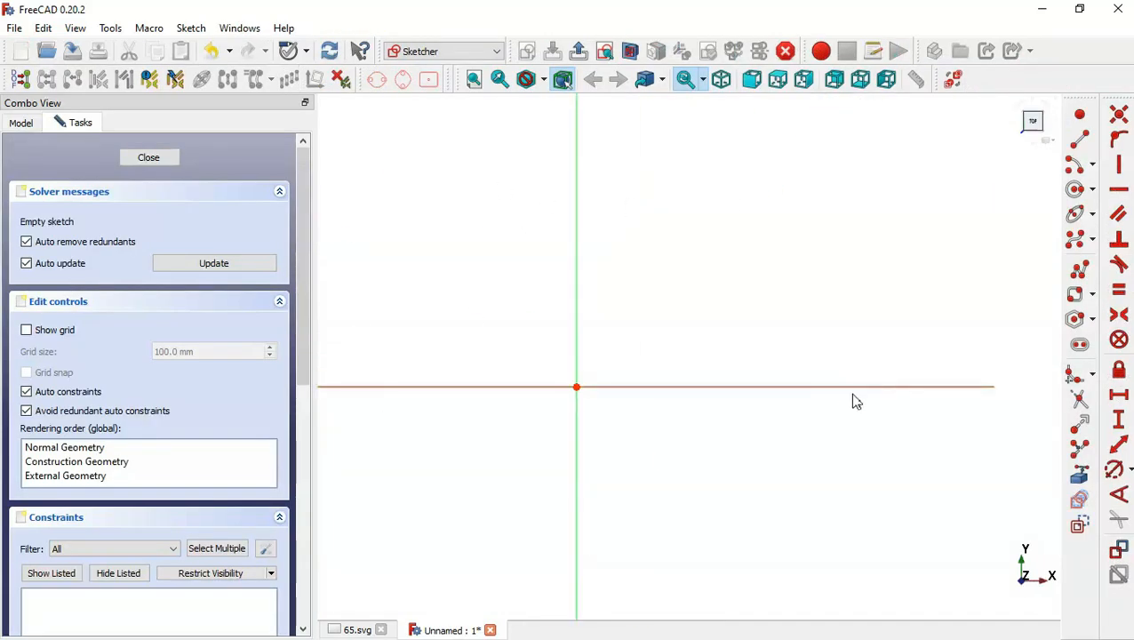
Sketch a rounded rectangle around the origin, about 120 mm wide and 158 mm high with corner radii of about 30 mm.
left_click(1092, 294)
left_click(987, 332)
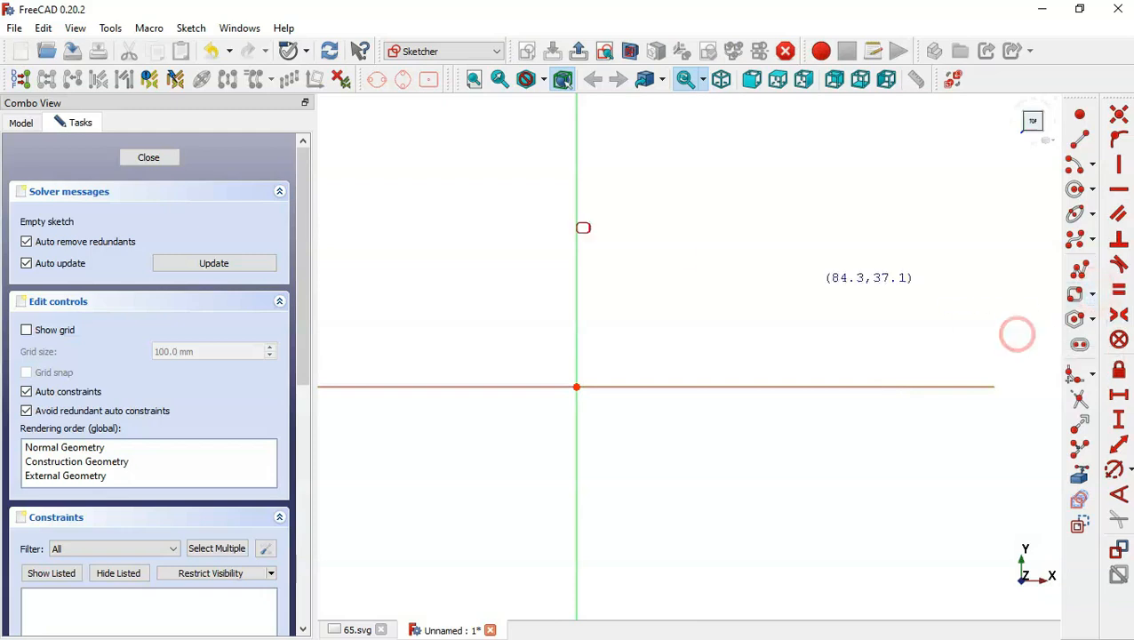
left_click(421, 139)
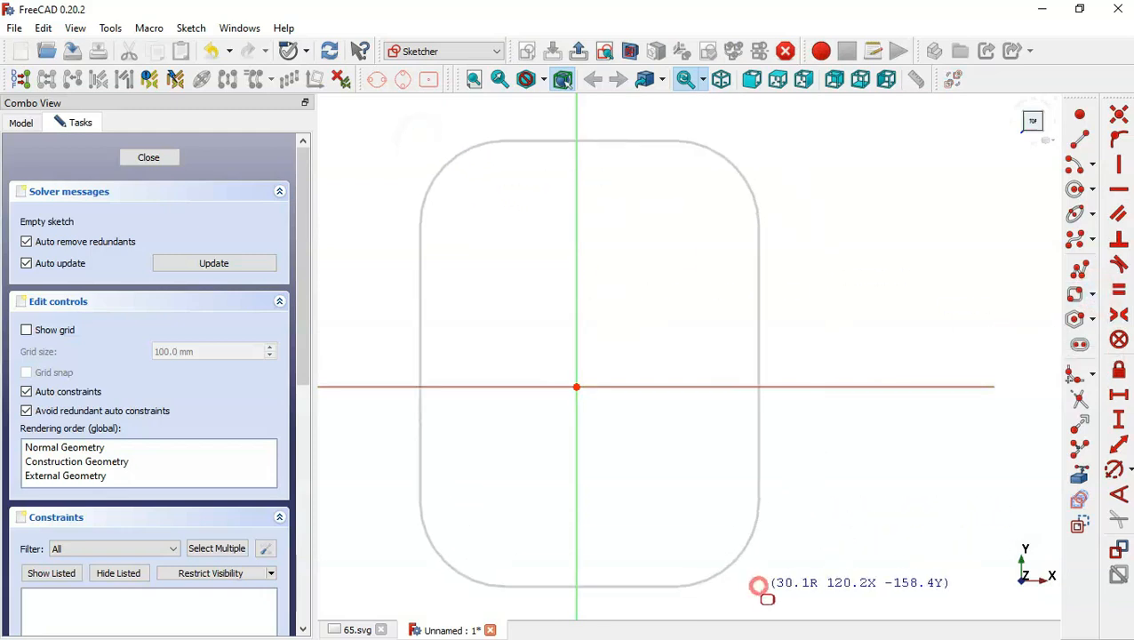
left_click(760, 588)
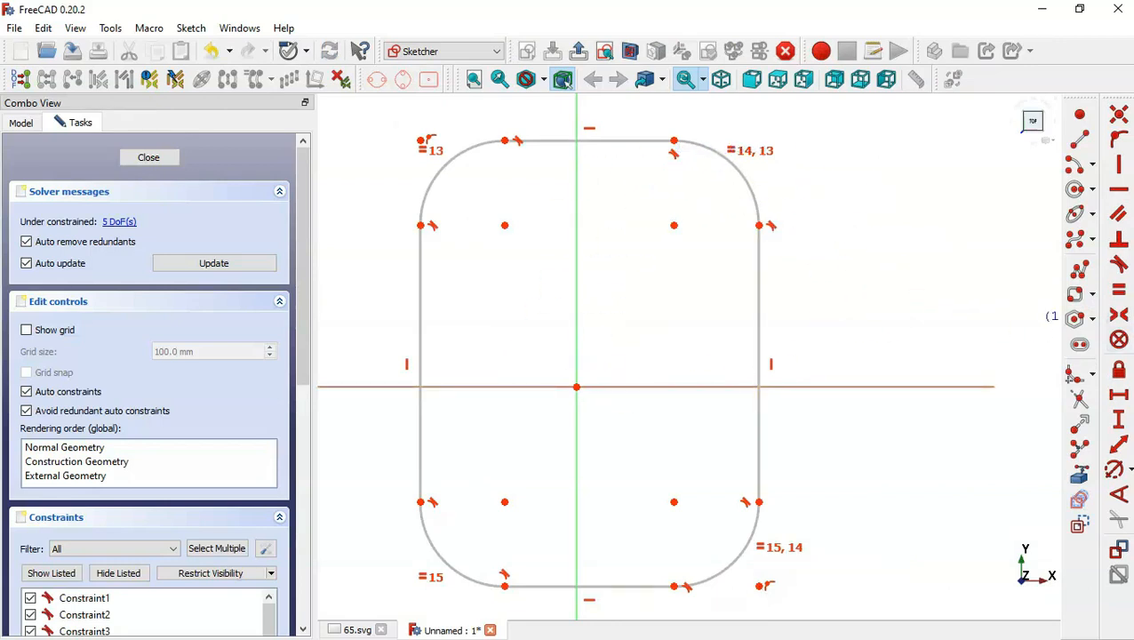
Make the centres of two diagonally opposite corner arcs symmetric about the sketch origin.
left_click(1118, 317)
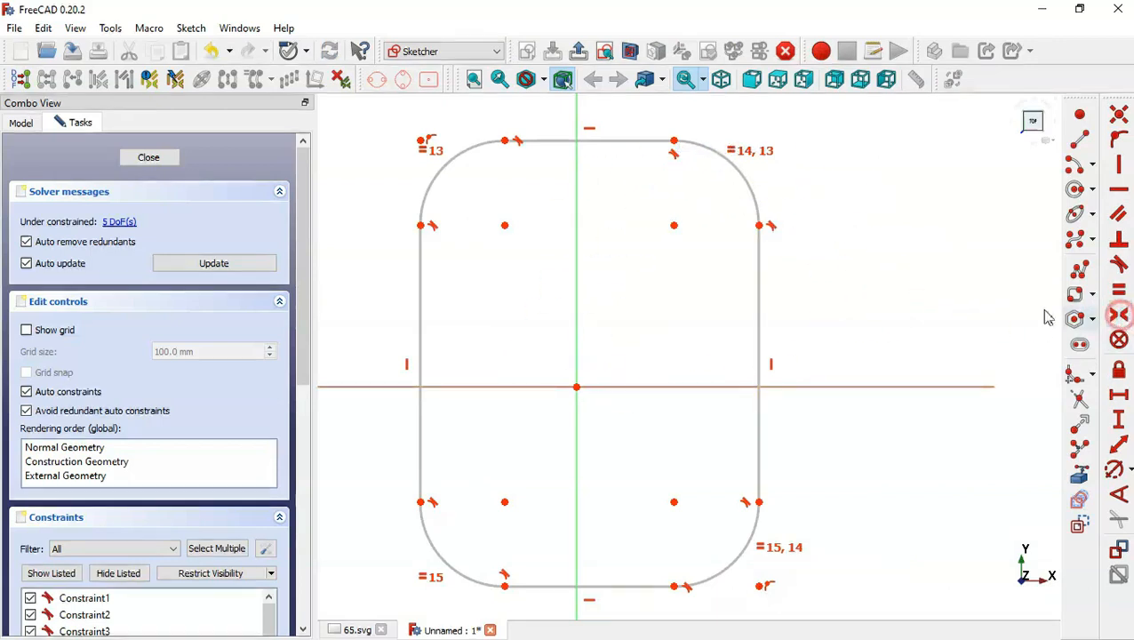
left_click(504, 502)
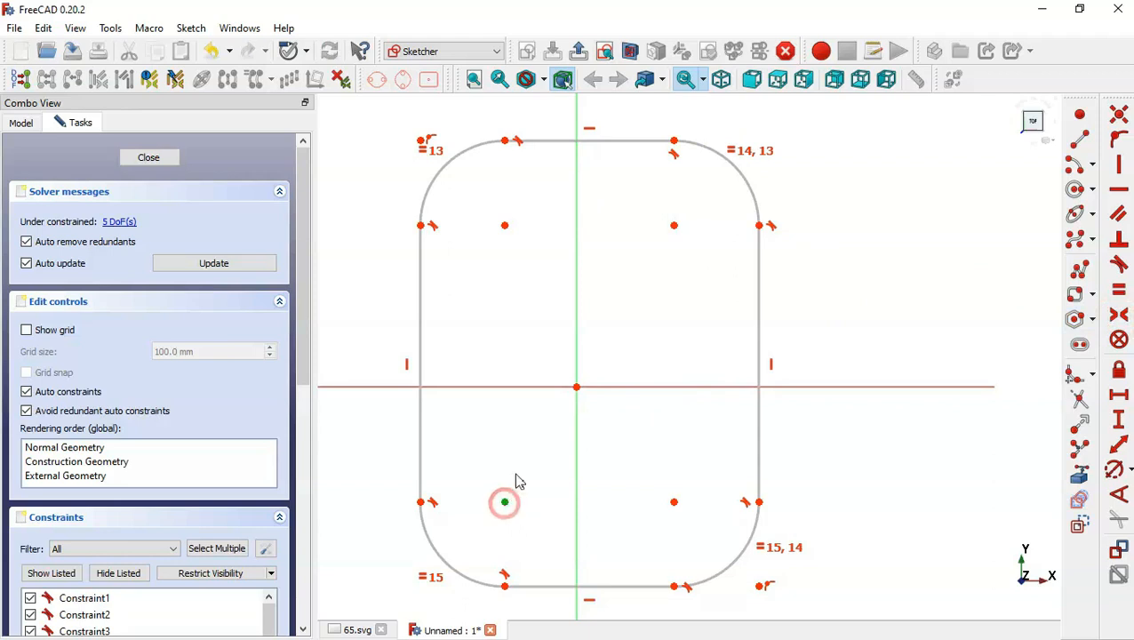
left_click(672, 225)
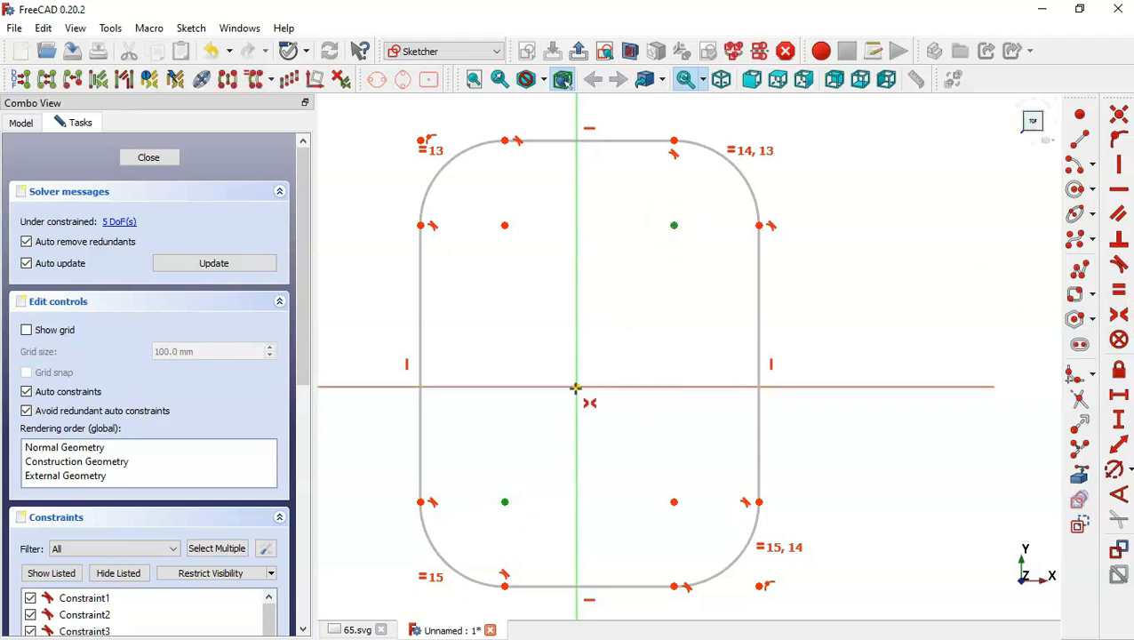
left_click(575, 387)
scroll(648, 317, "down", 3)
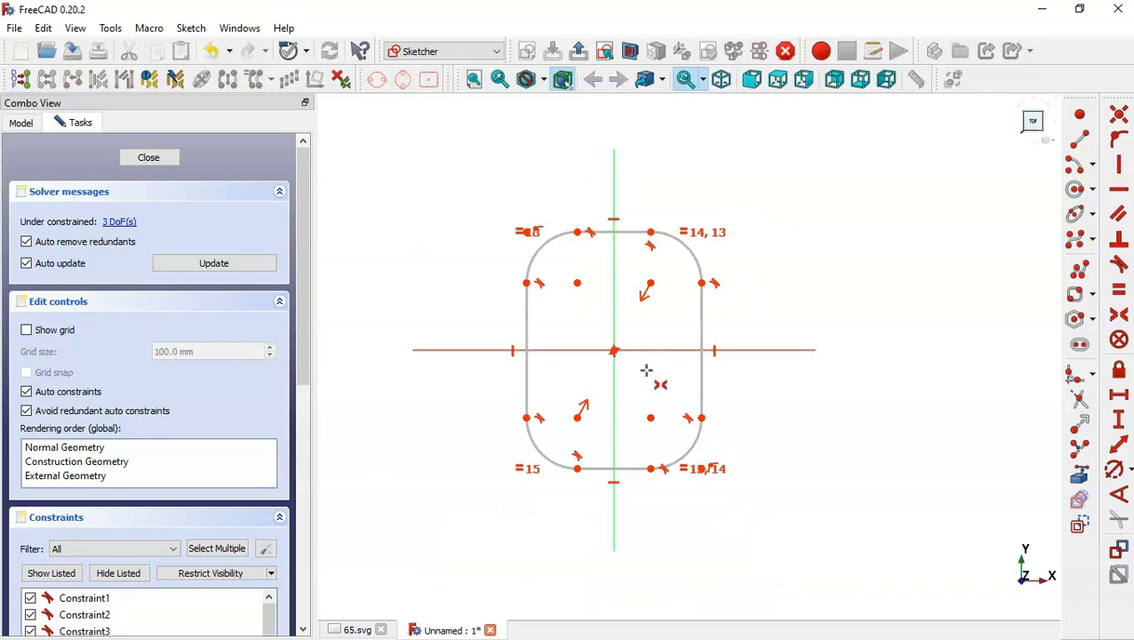
Examine Section B-B and Section A-A in the 65.svg drawing for the base plate's width, length and corner radius.
key("ctrl+Tab")
scroll(596, 541, "up", 3)
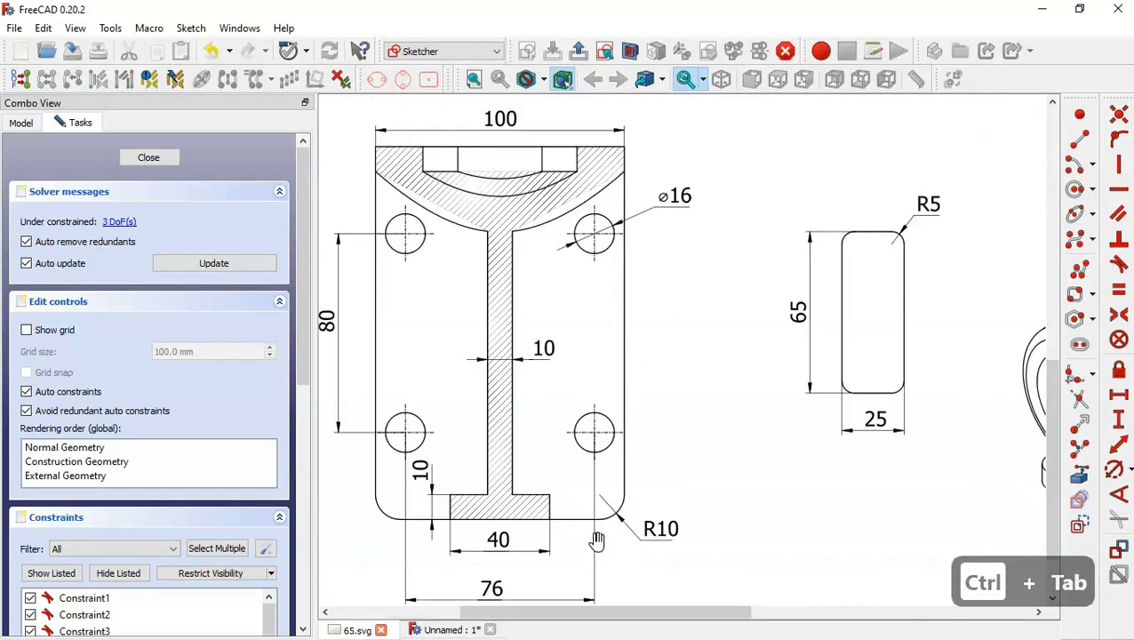
left_click_drag(559, 481, 684, 461)
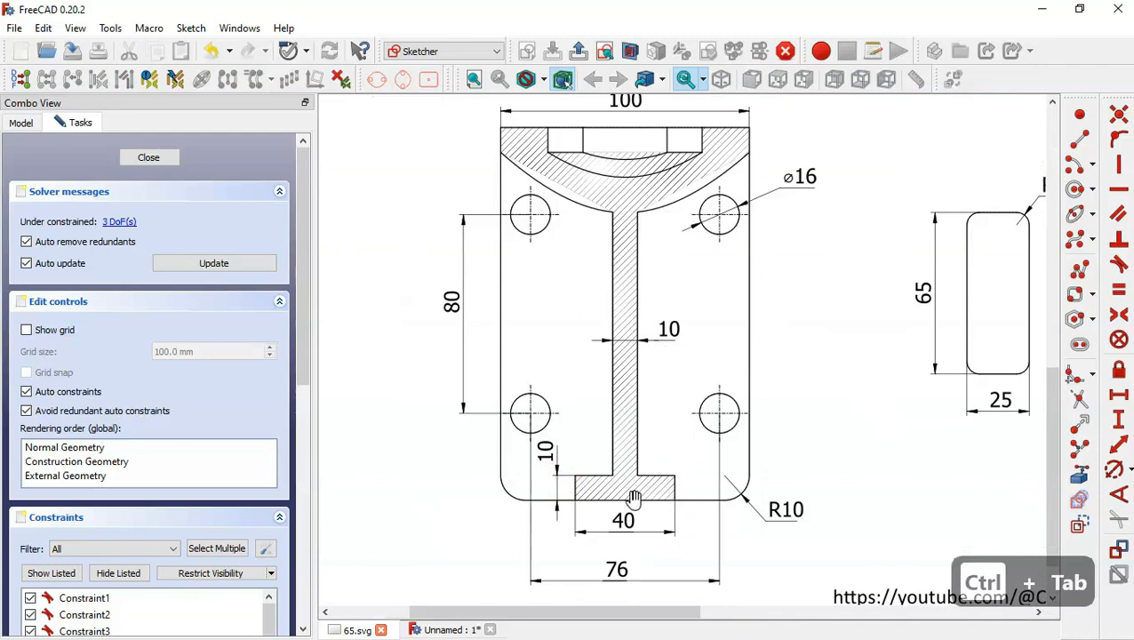
scroll(633, 498, "down", 2)
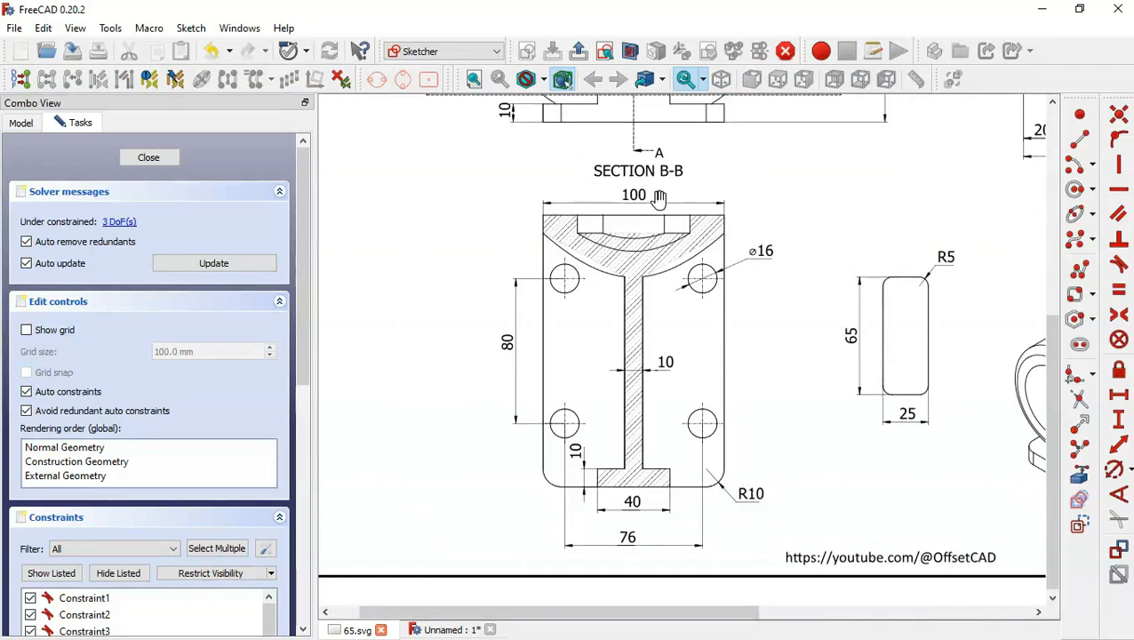
left_click_drag(800, 214, 540, 416)
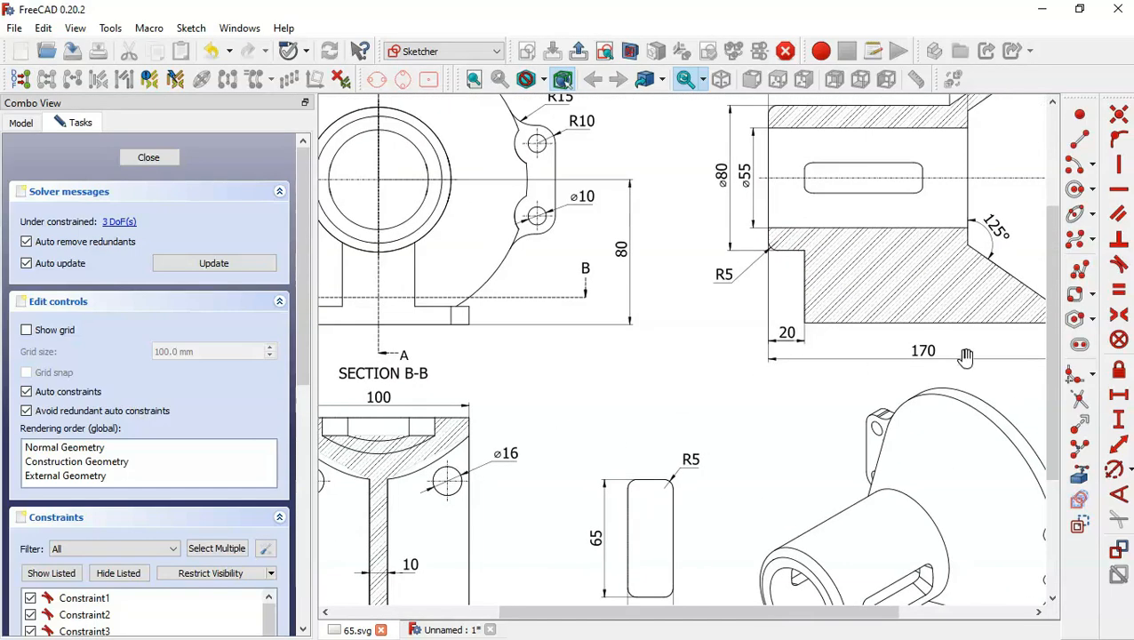
left_click_drag(914, 353, 844, 317)
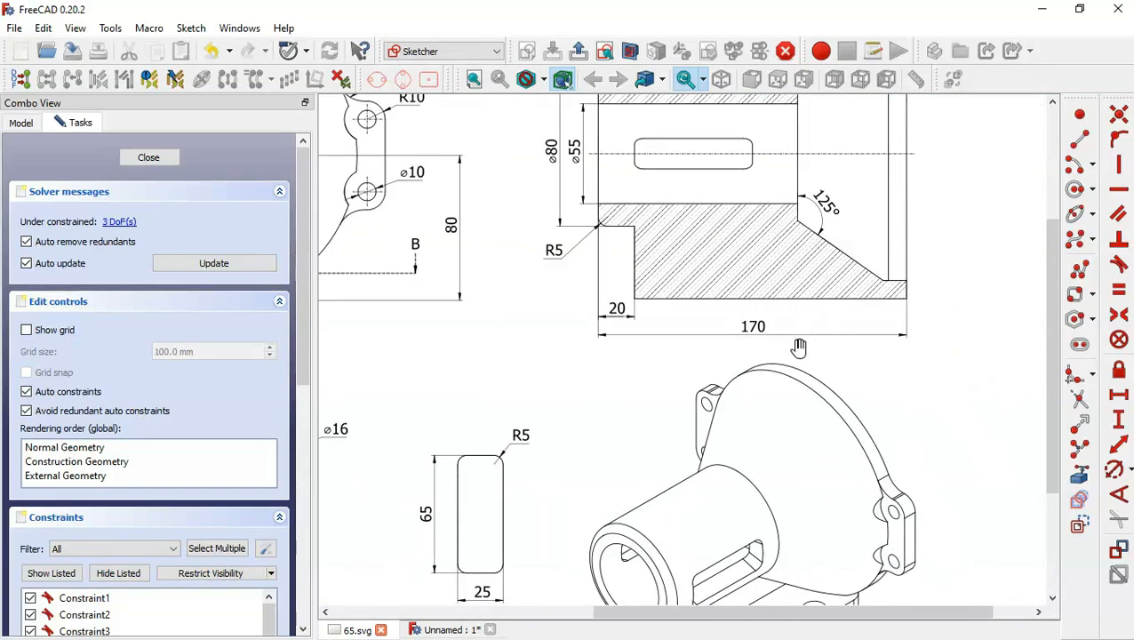
left_click_drag(800, 347, 804, 451)
key("ctrl+Tab")
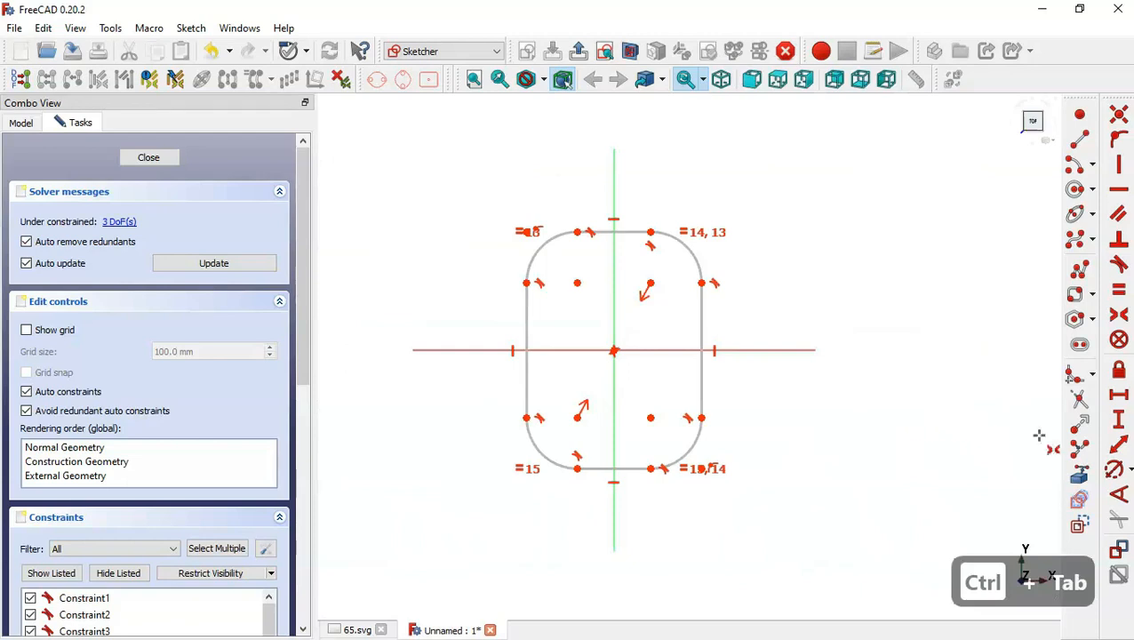
Constrain the rounded rectangle's corner radius to 10 mm.
left_click(1113, 469)
left_click(695, 446)
type("10")
key("Return")
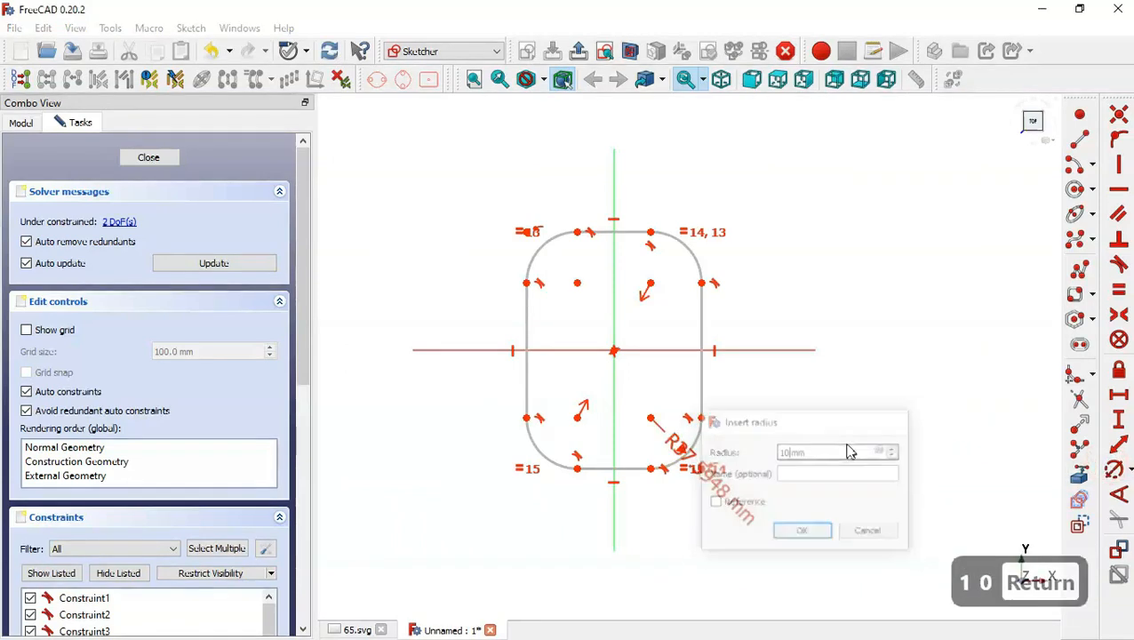
Constrain the rounded rectangle to 150 mm high and 100 mm wide.
left_click(1119, 446)
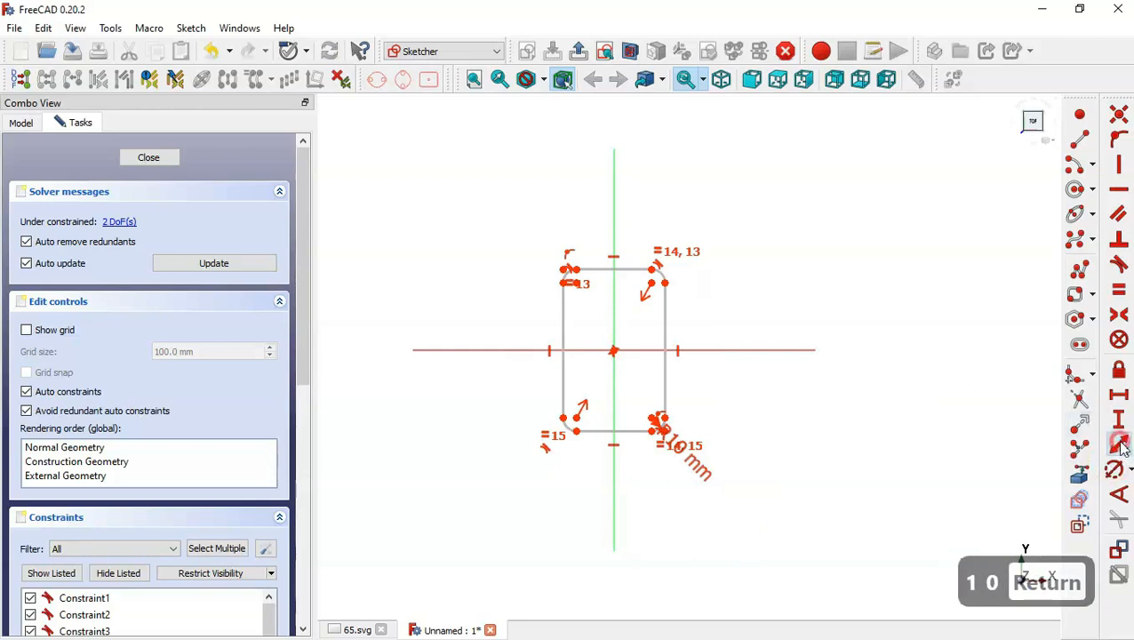
left_click(653, 267)
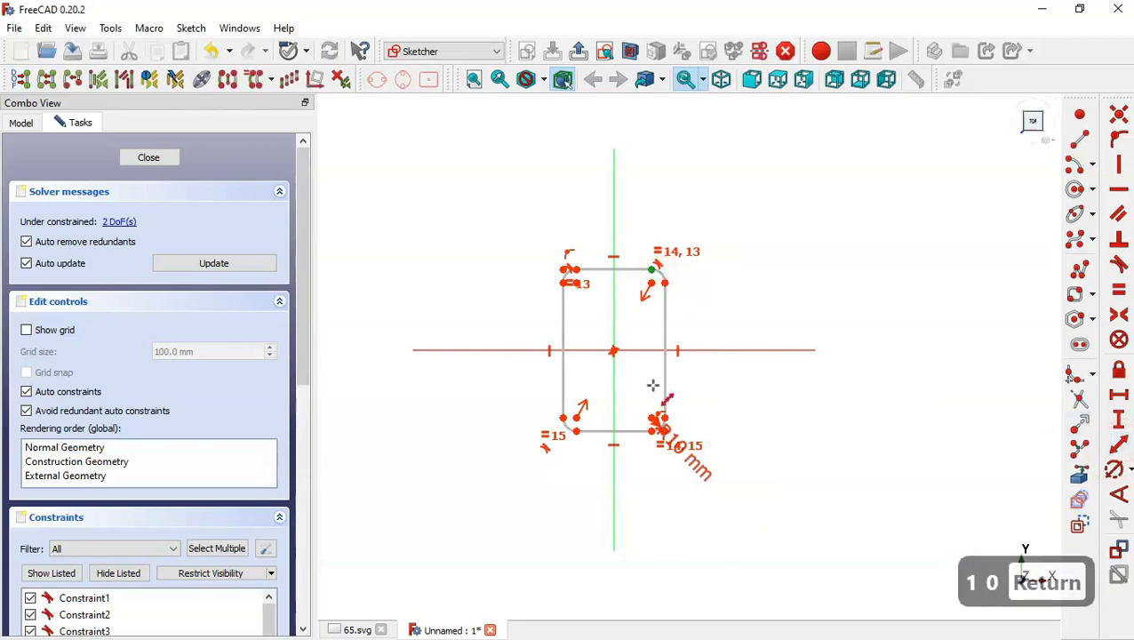
left_click(653, 430)
type("150")
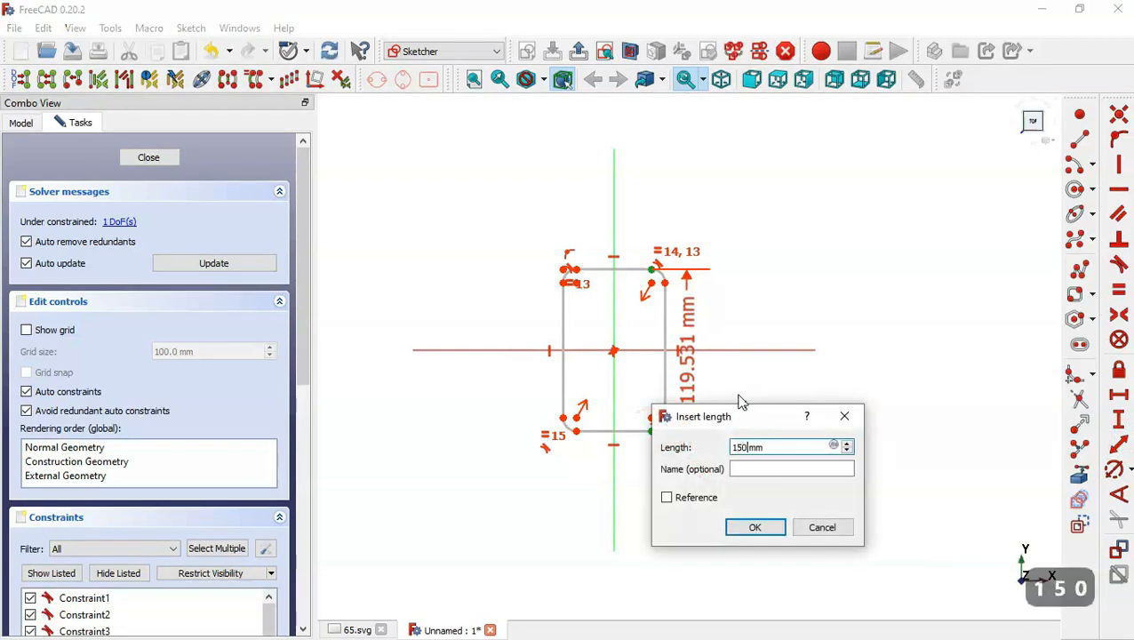
key("Return")
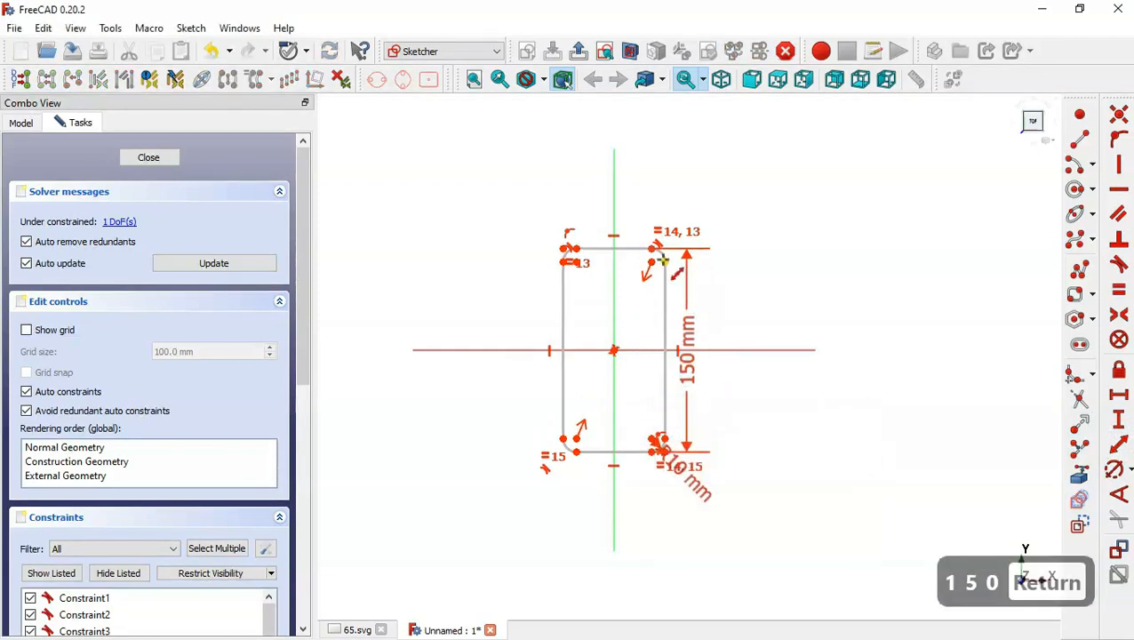
left_click(664, 262)
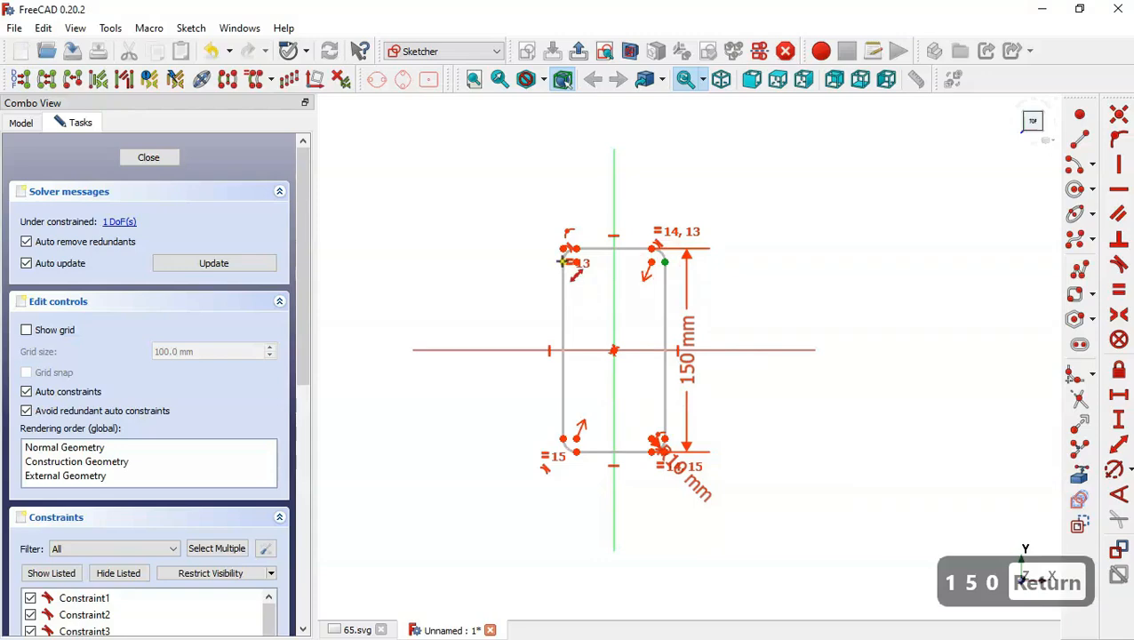
left_click(561, 259)
type("100")
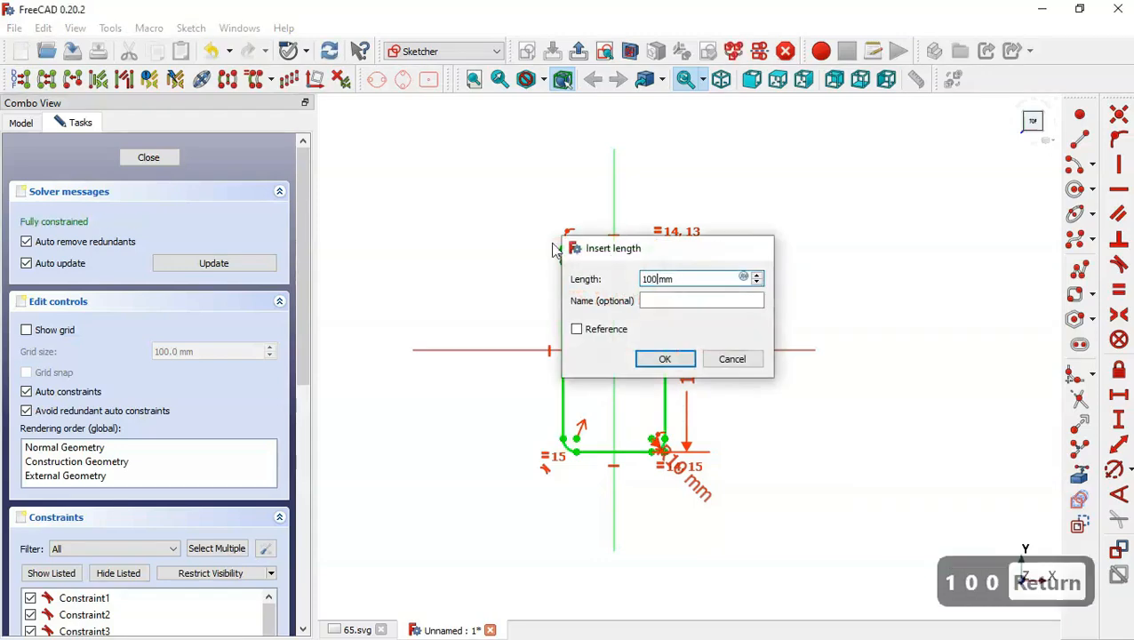
key("Return")
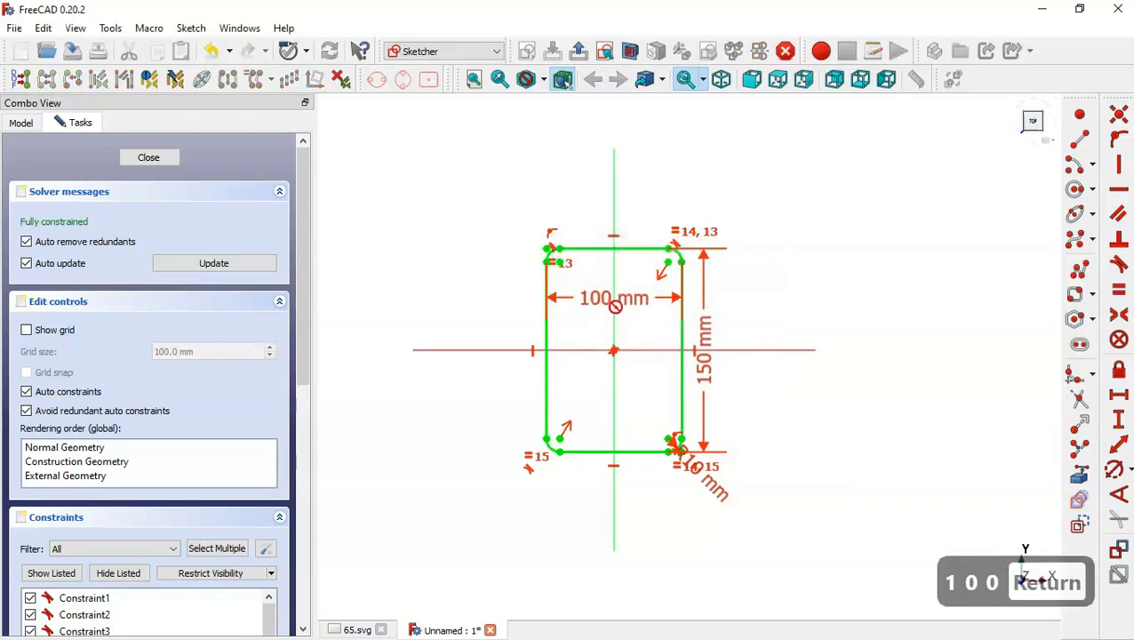
Check the hole layout in Section B-B of the 65.svg drawing and move the sketch's 100 mm dimension above the rectangle.
key("ctrl+Tab")
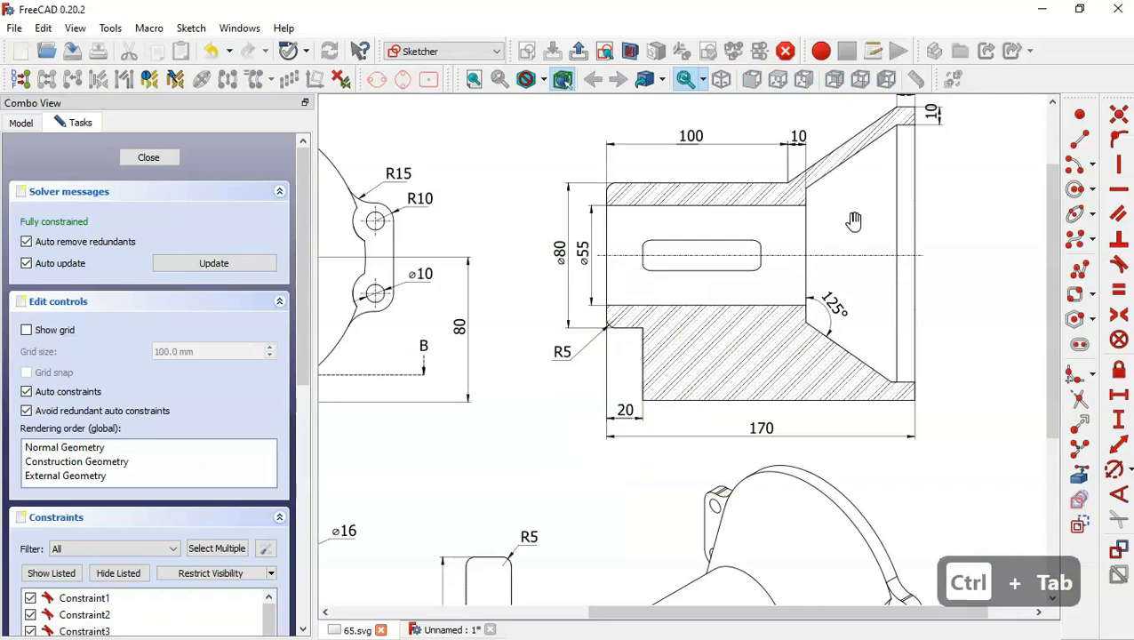
left_click_drag(486, 430, 876, 144)
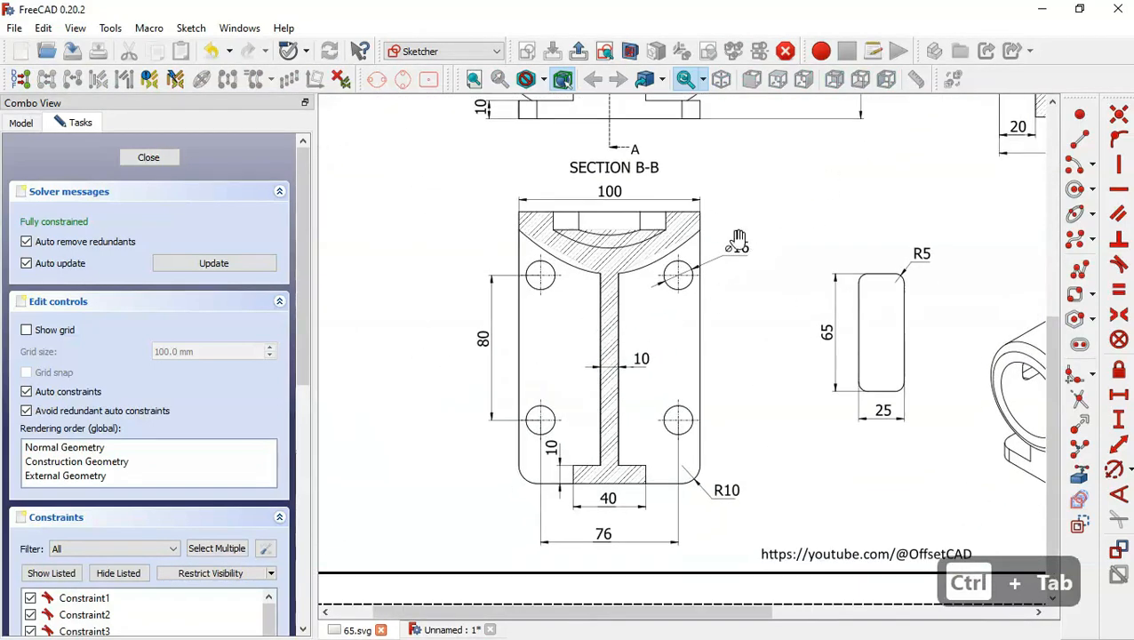
key("ctrl+Tab")
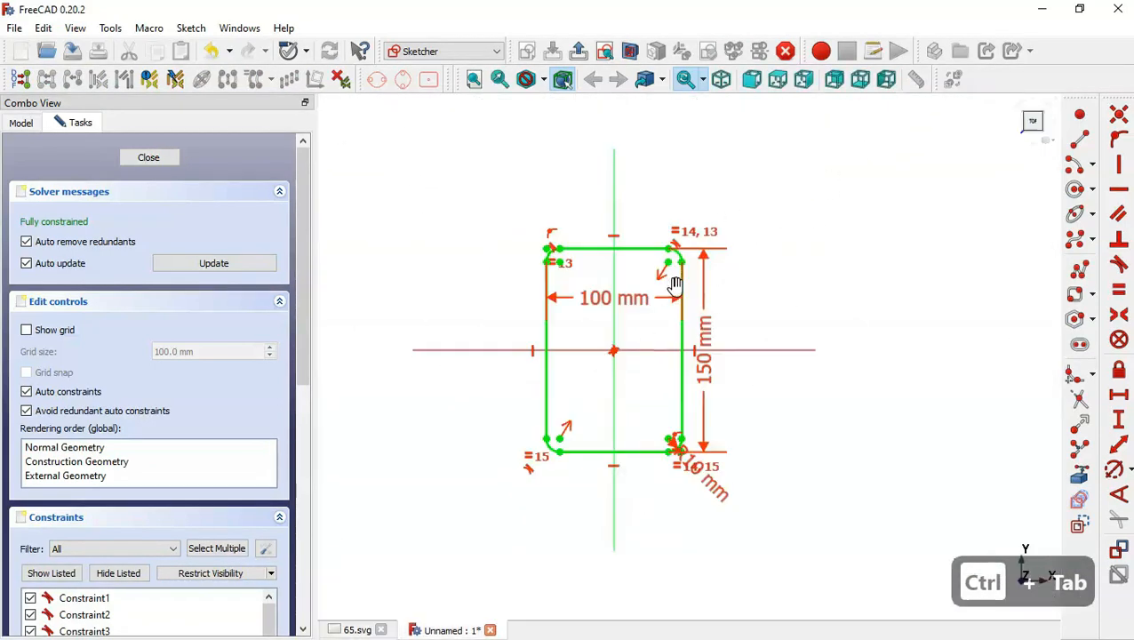
scroll(656, 311, "up", 1)
key("Escape")
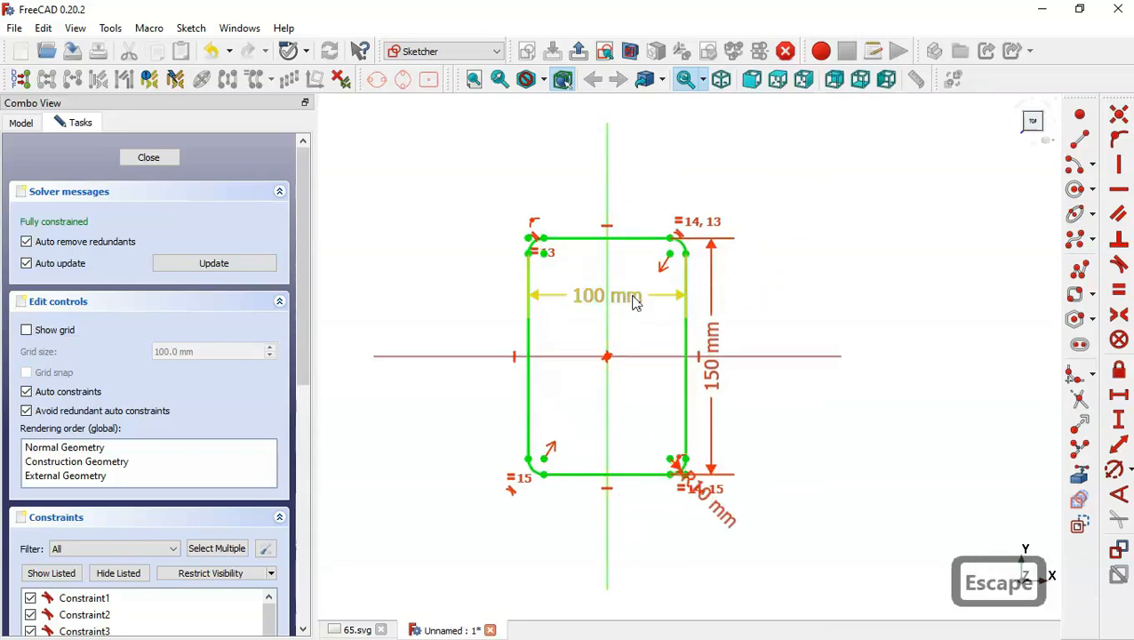
left_click_drag(637, 303, 615, 127)
Sketch a circle about 32 mm in diameter in the upper-right quadrant of the rounded rectangle.
left_click(1078, 189)
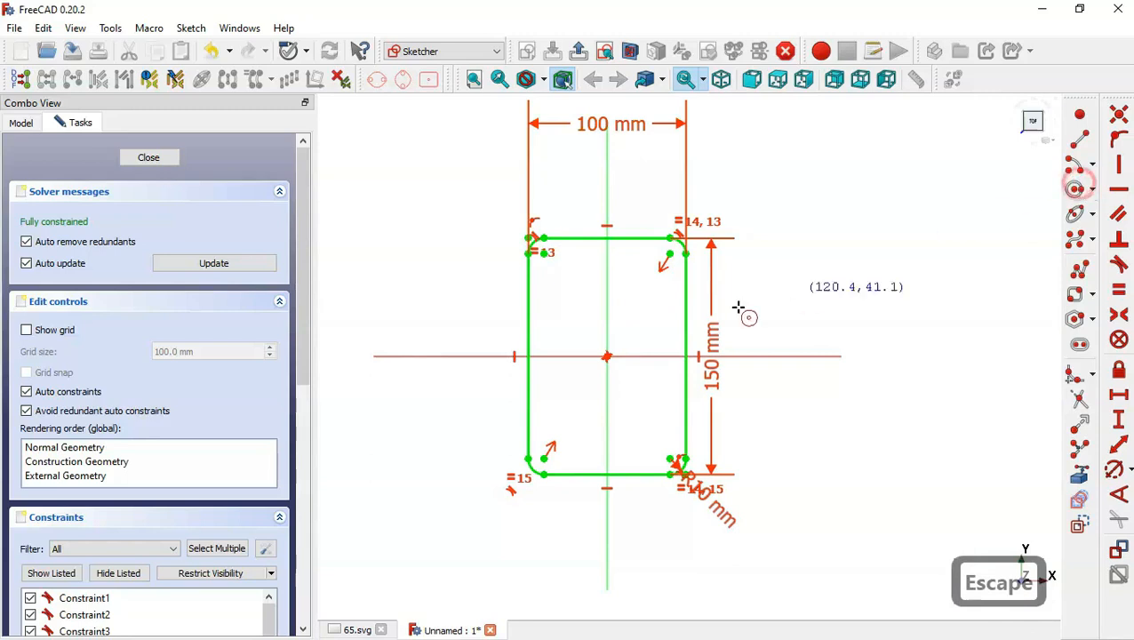
left_click(643, 293)
left_click(663, 311)
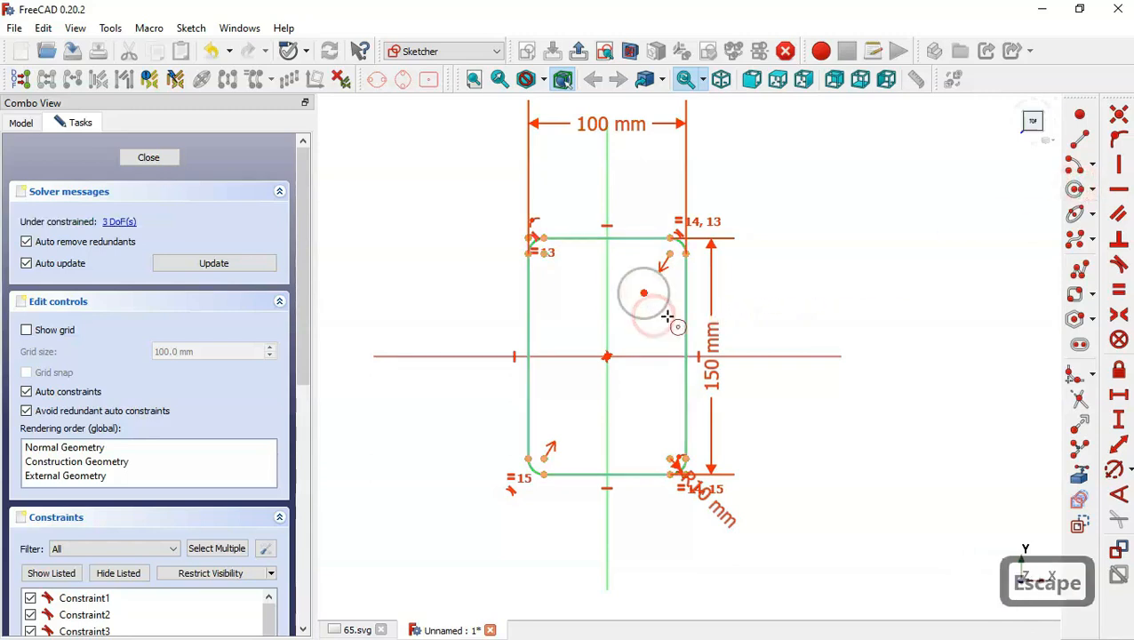
Check the hole size in the 65.svg drawing and constrain the circle's diameter to 16 mm.
key("ctrl+Tab")
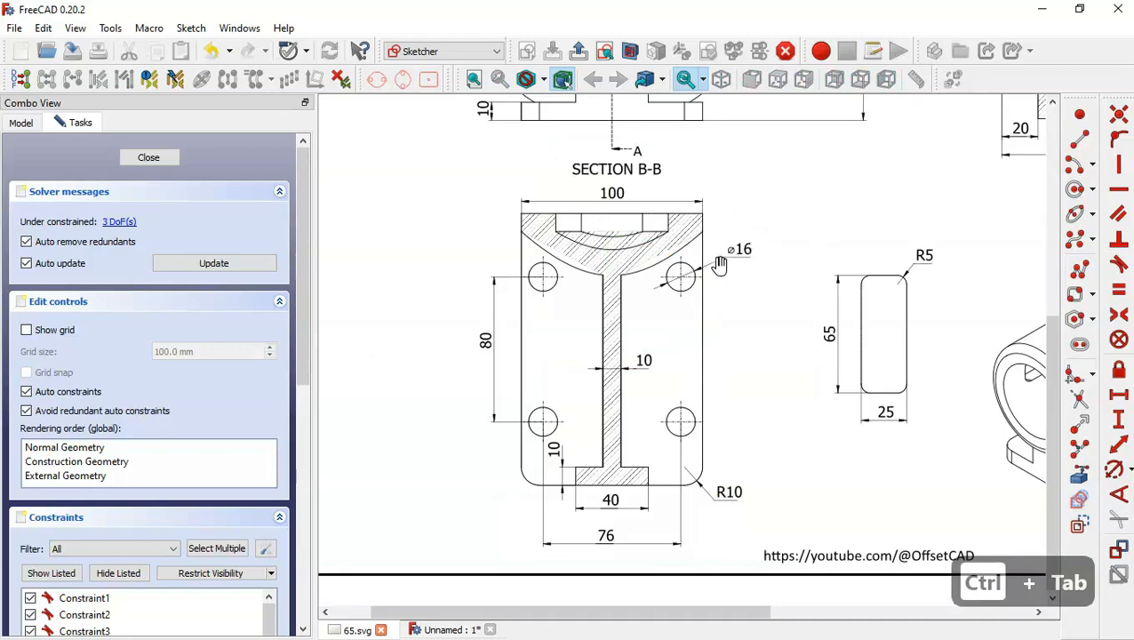
key("ctrl+Tab")
left_click(665, 283)
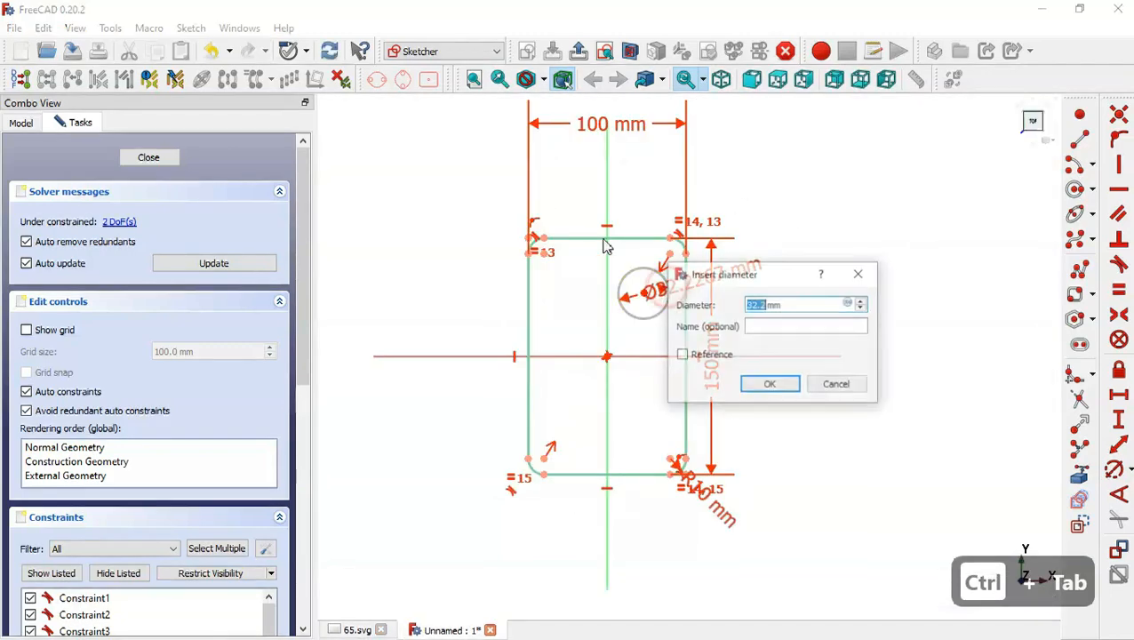
type("16")
key("Return")
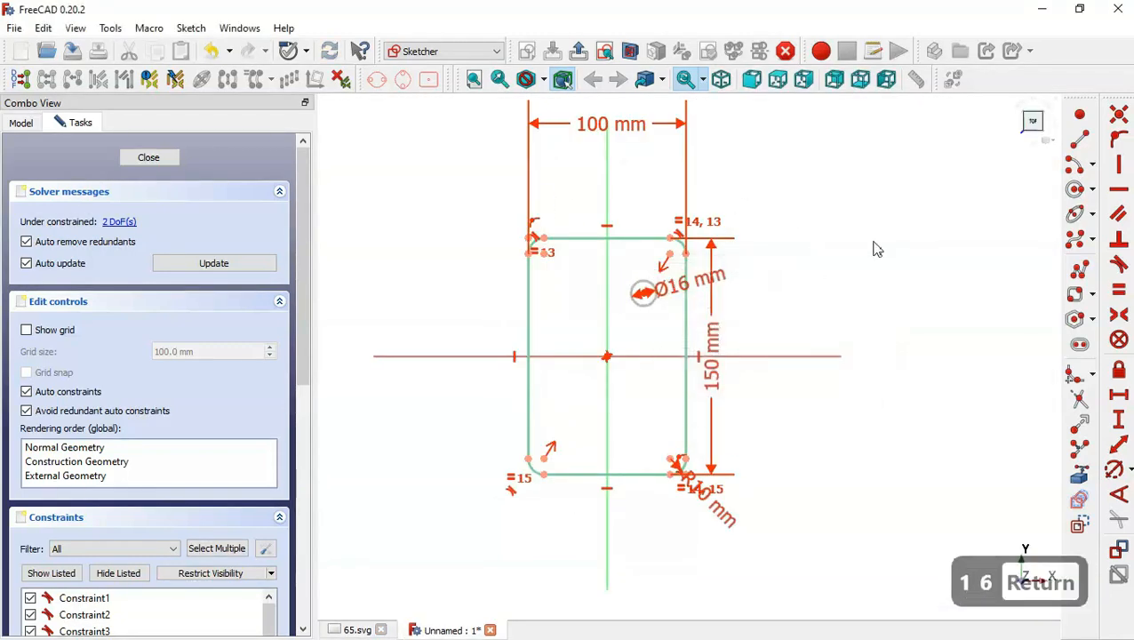
key("Escape")
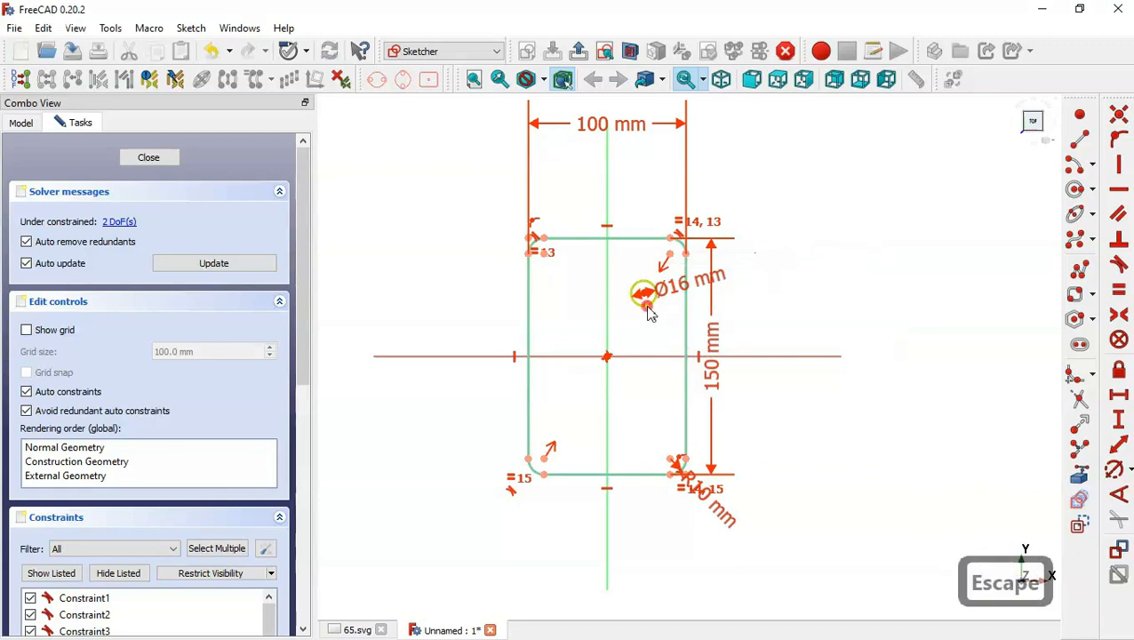
Clone the 16 mm circle three times, placing one copy in each remaining quadrant of the rounded rectangle.
left_click(650, 312)
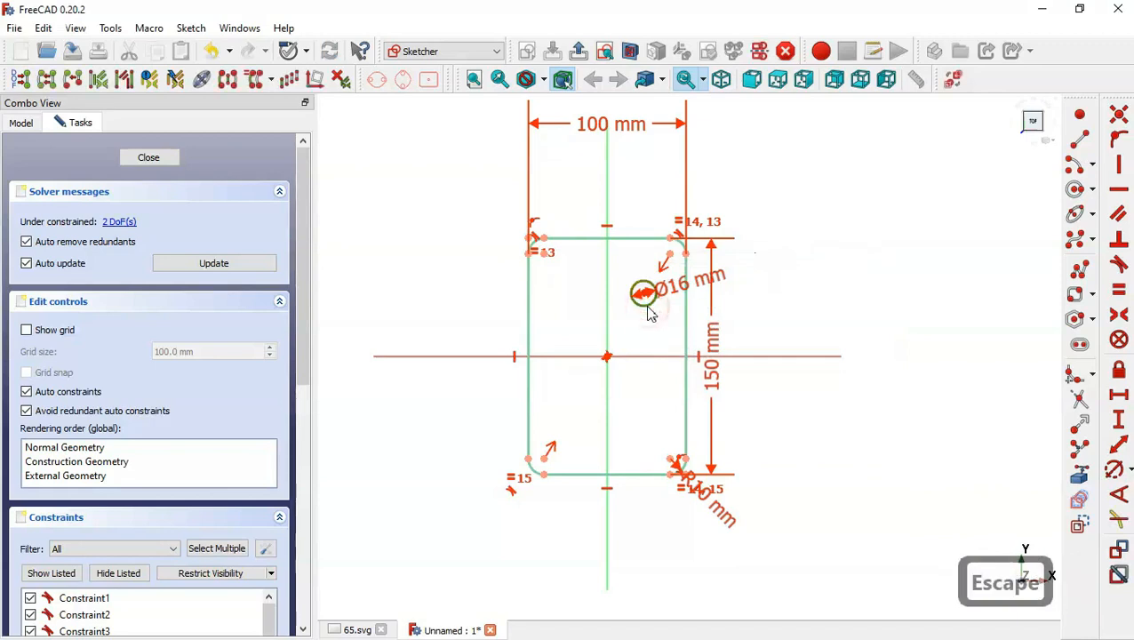
left_click(274, 81)
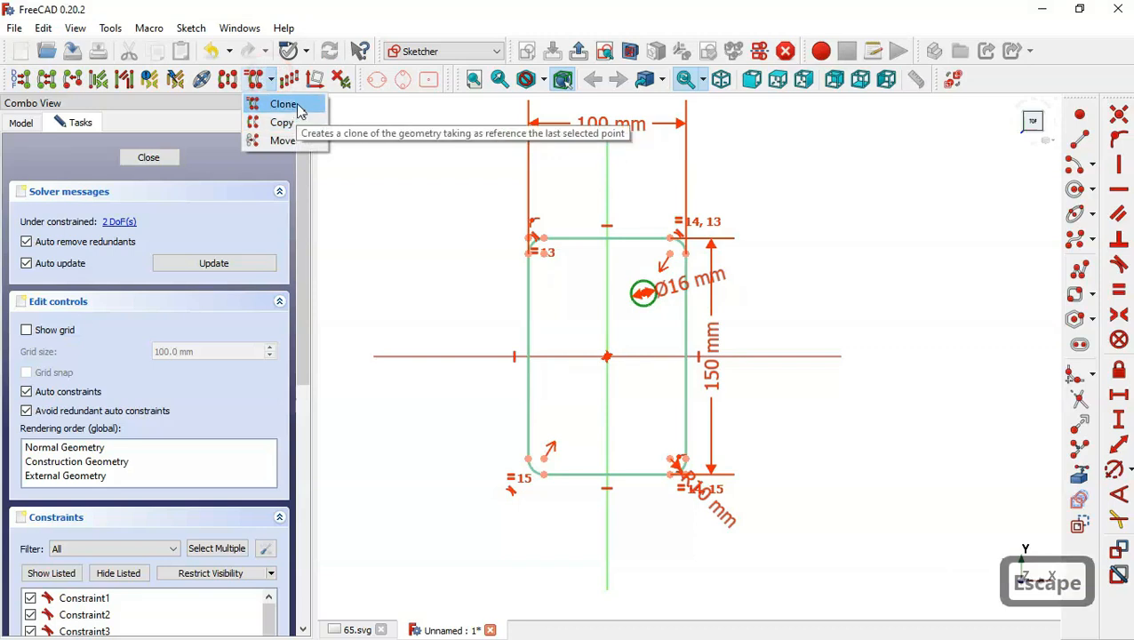
left_click(281, 103)
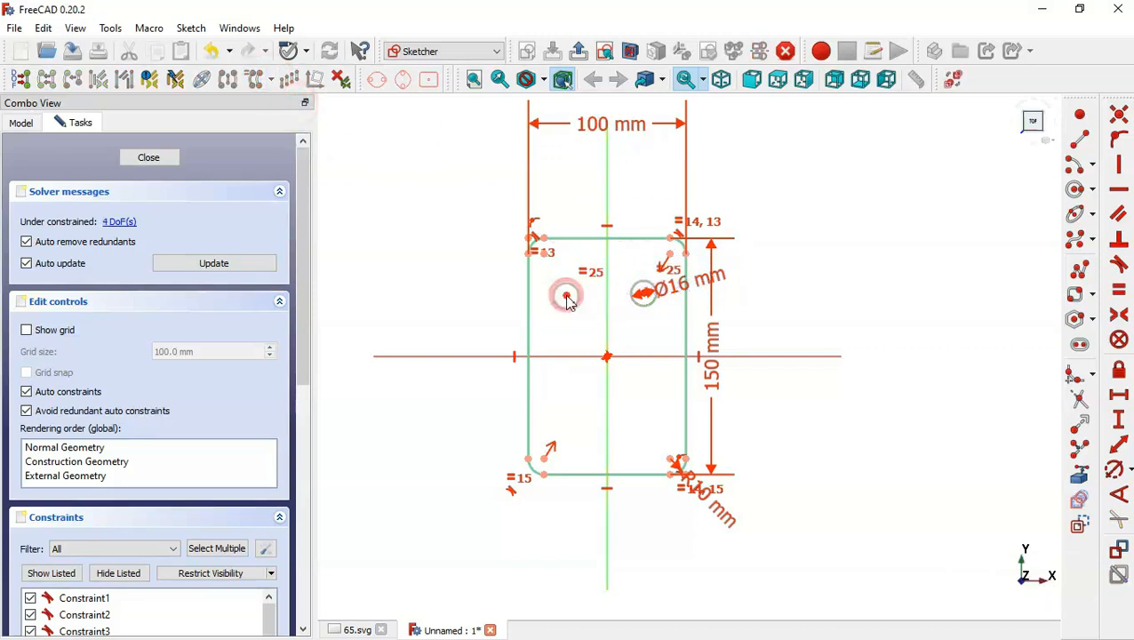
left_click(566, 295)
left_click(649, 308)
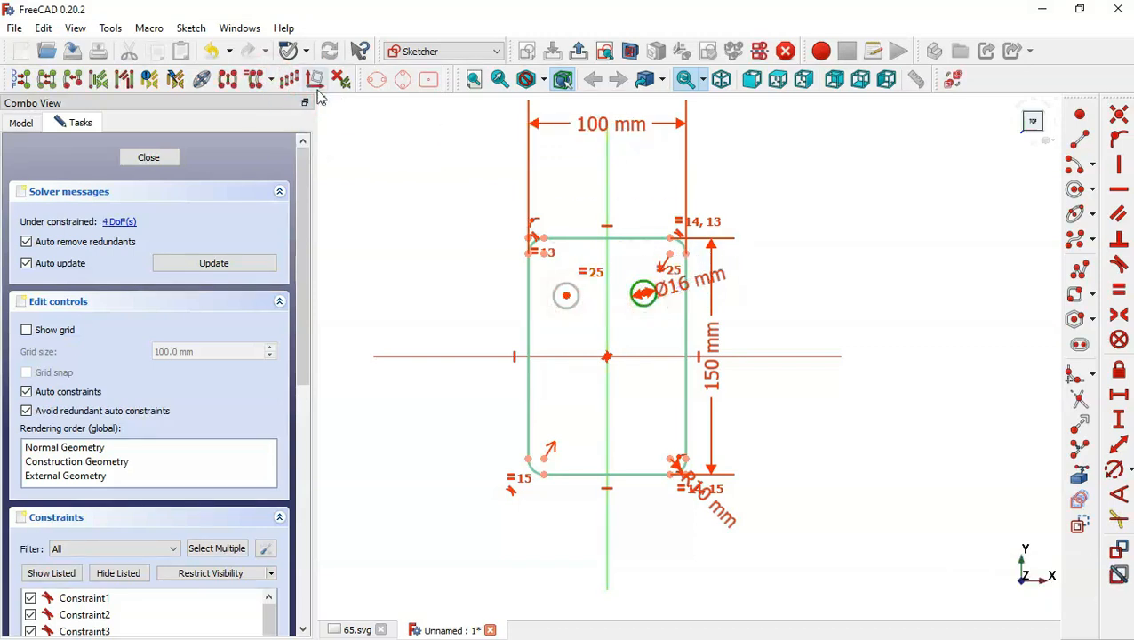
left_click(257, 78)
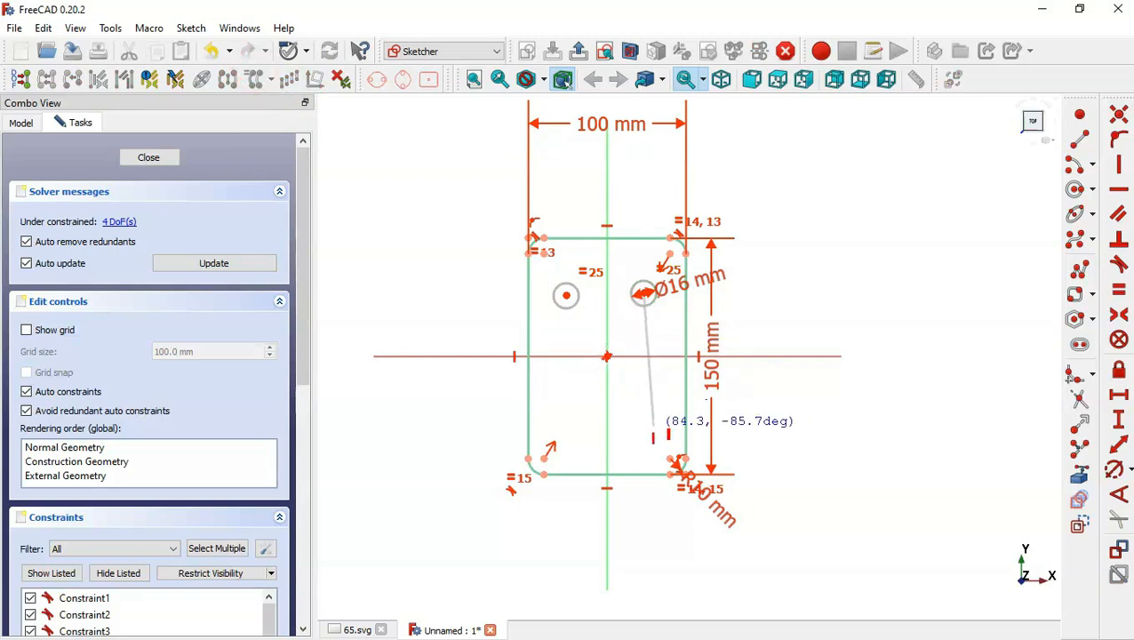
left_click(654, 427)
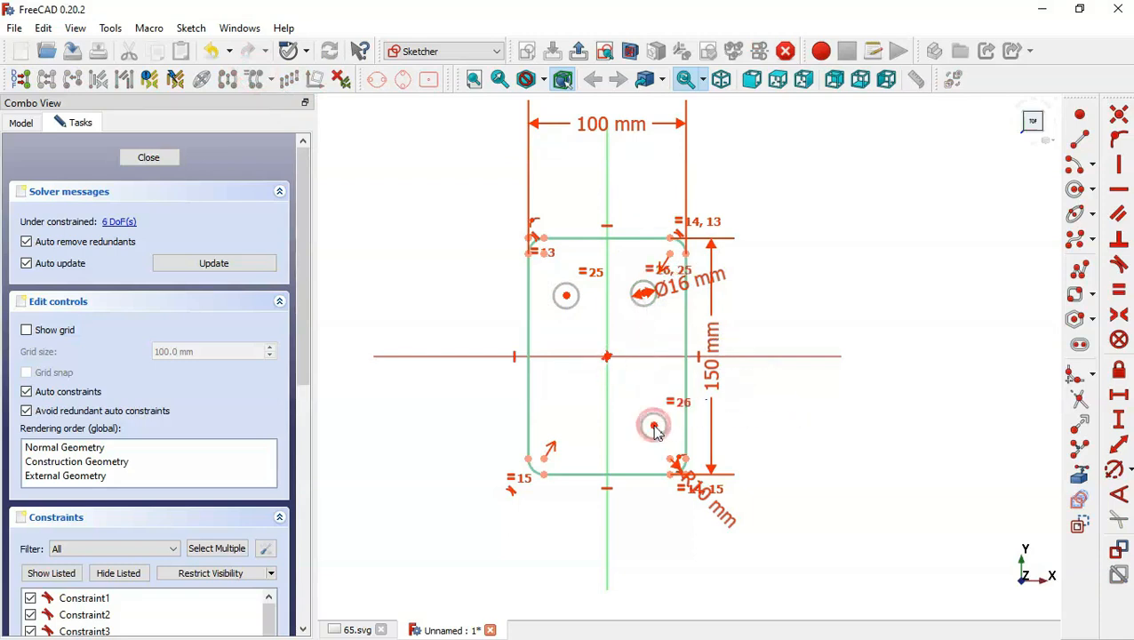
left_click(646, 309)
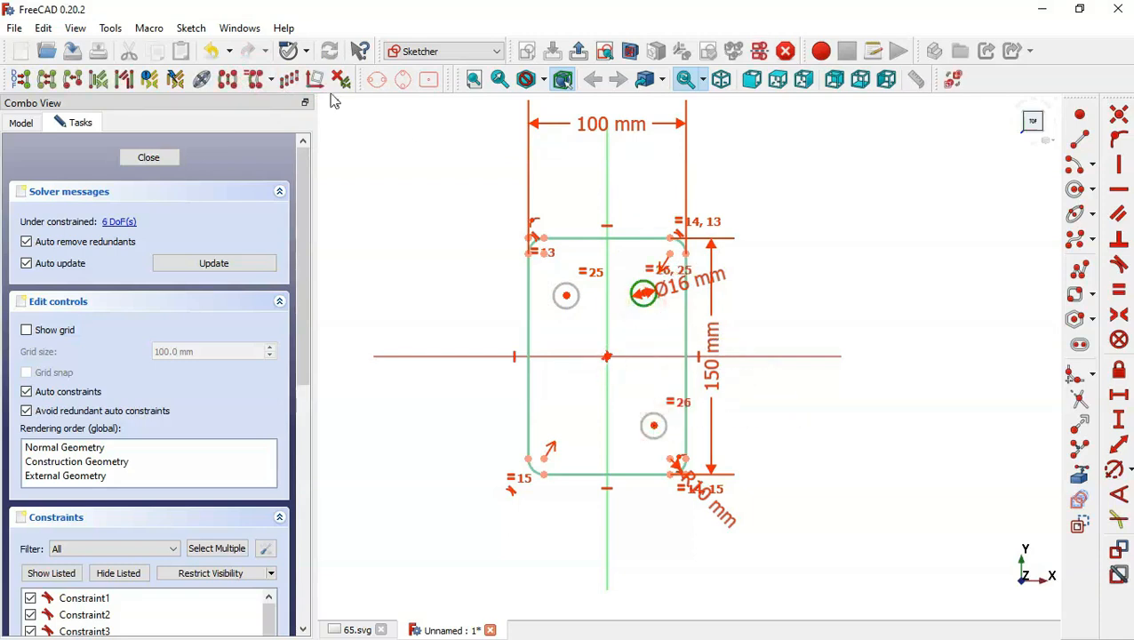
left_click(257, 78)
left_click(570, 418)
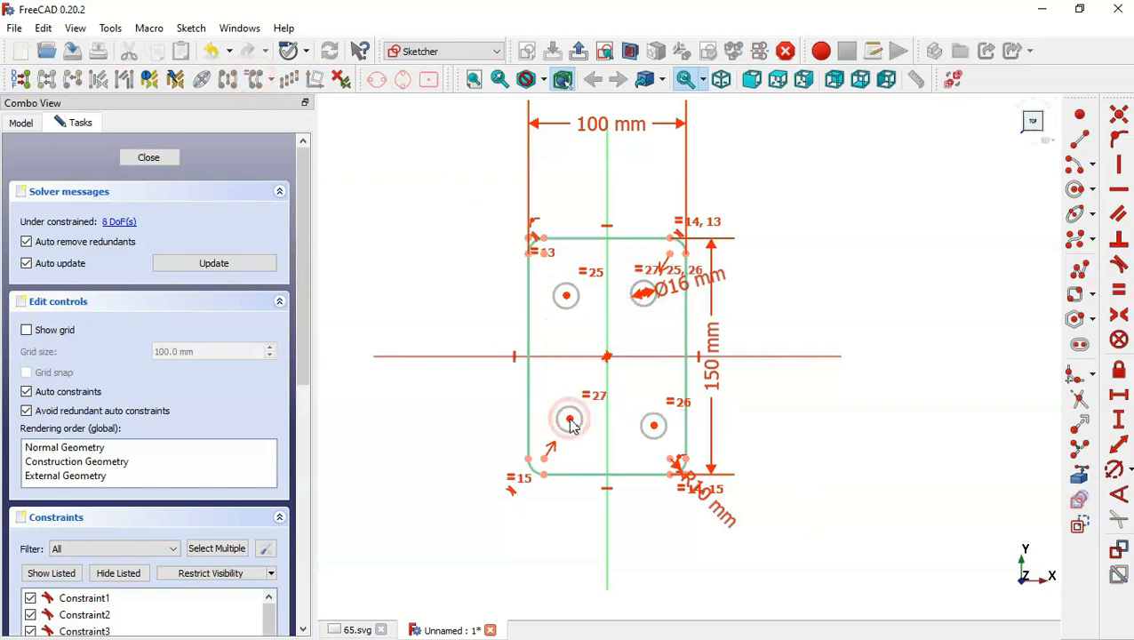
Hide the listed constraints and make the two left circle centers symmetric about the horizontal axis.
left_click(120, 574)
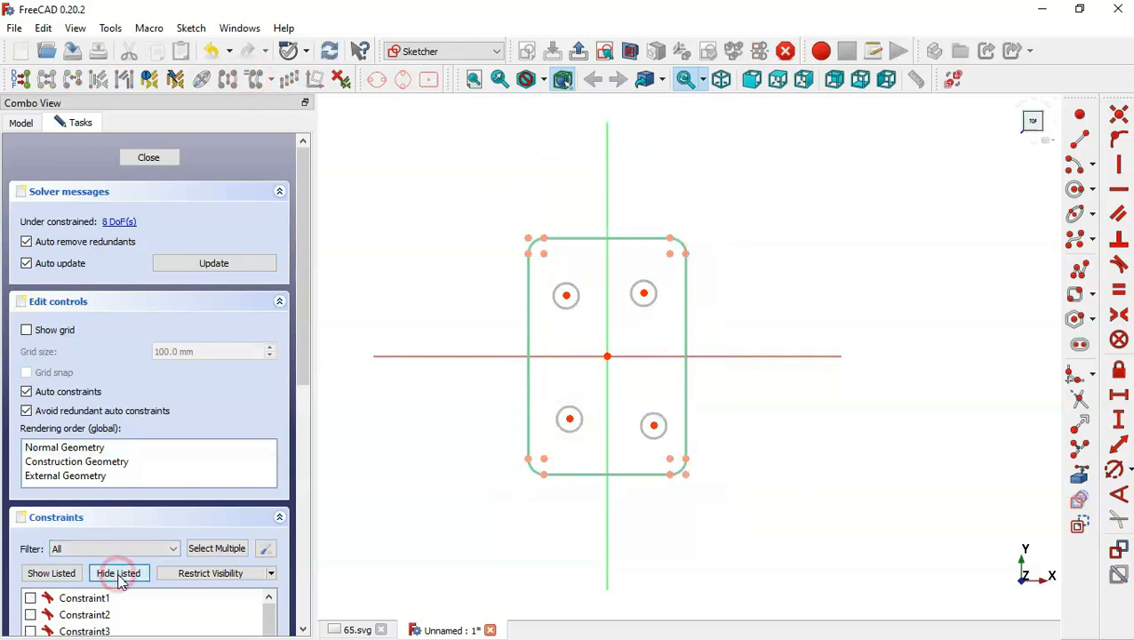
left_click(1123, 319)
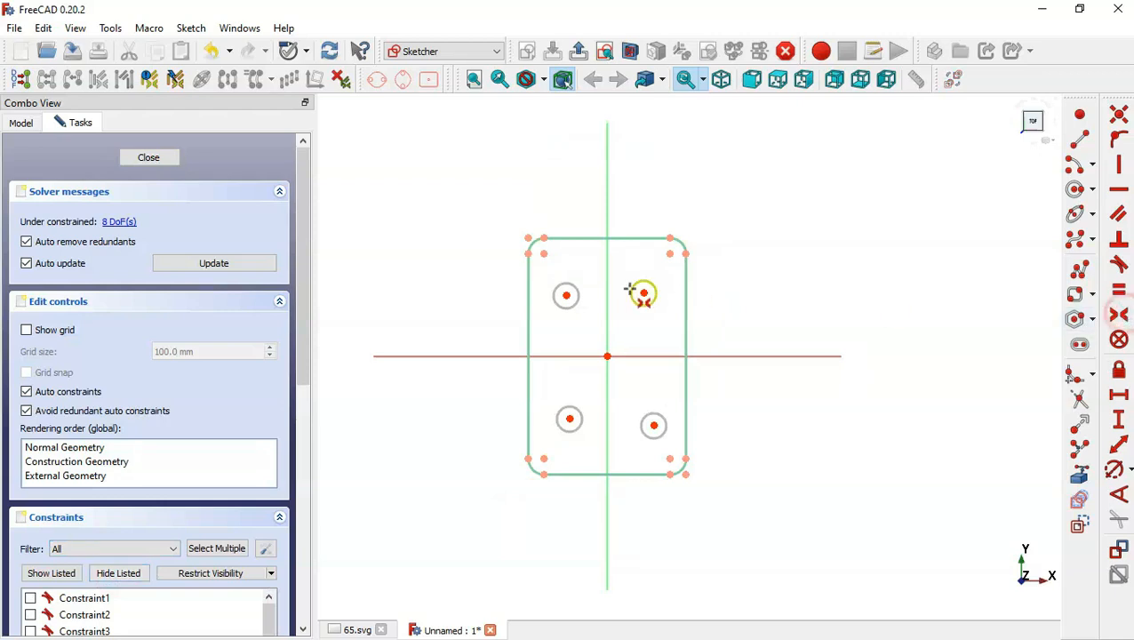
left_click(567, 295)
left_click(568, 356)
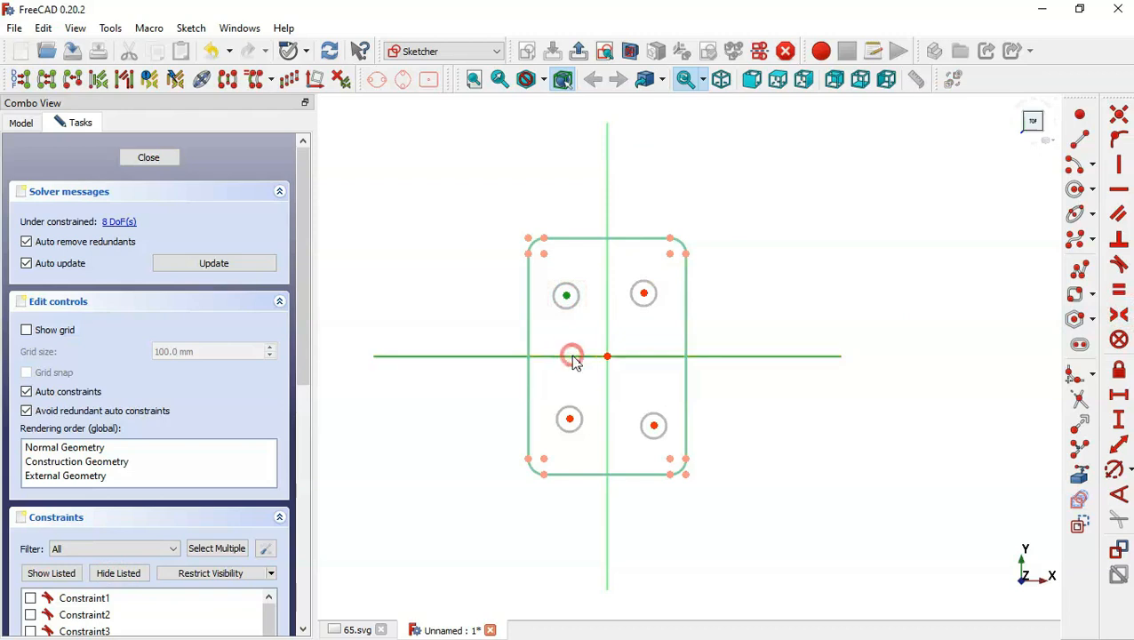
left_click(569, 419)
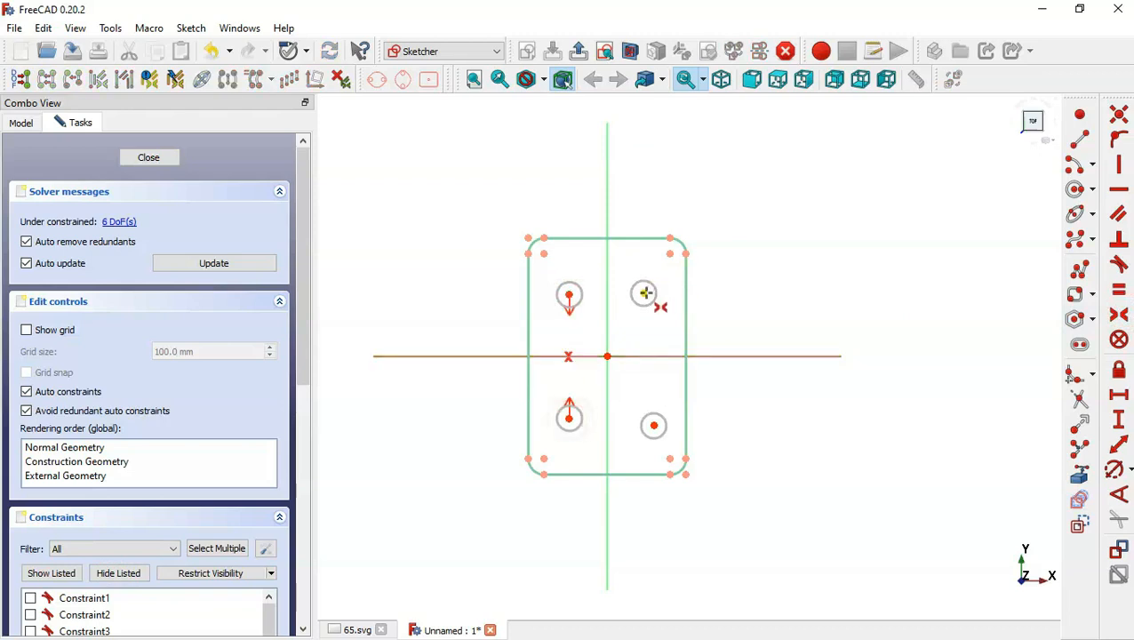
Make the two upper circle centers symmetric about the vertical axis.
left_click(644, 293)
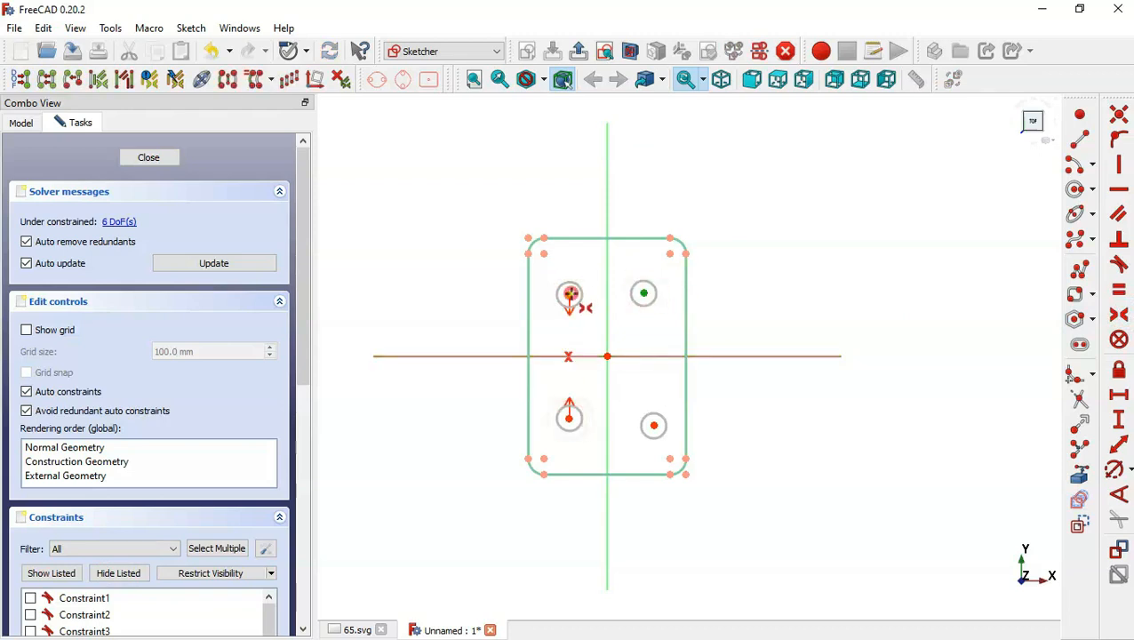
left_click(569, 294)
left_click(607, 293)
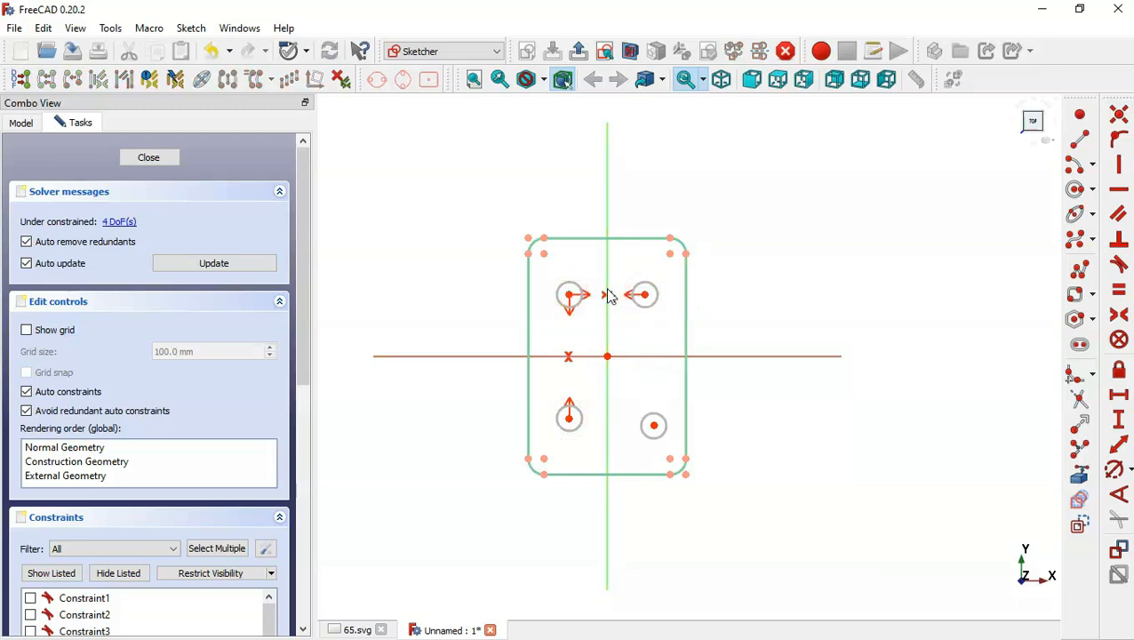
Align the lower-right circle's center vertically with the upper-right circle and horizontally with the lower-left circle.
left_click(1118, 163)
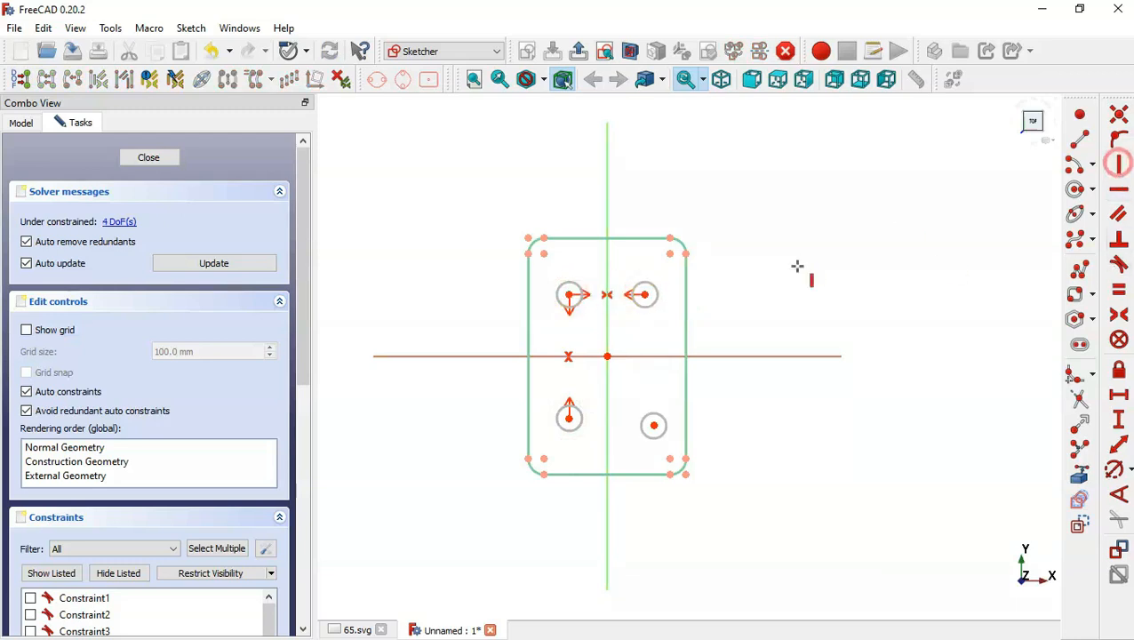
left_click(643, 294)
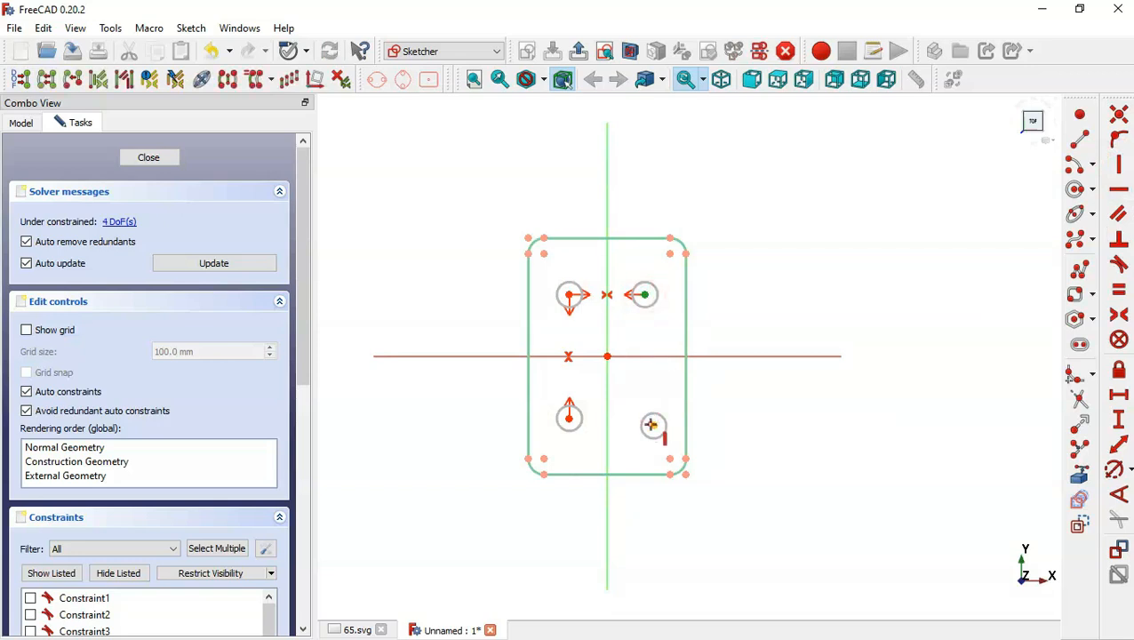
left_click(651, 425)
left_click(1119, 188)
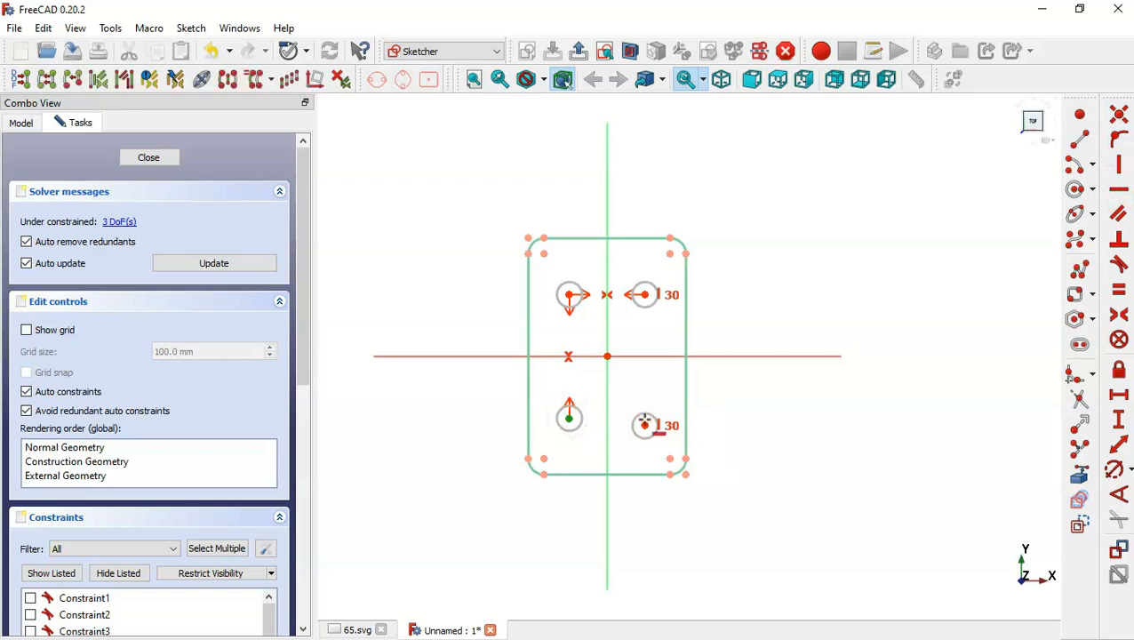
left_click(645, 425)
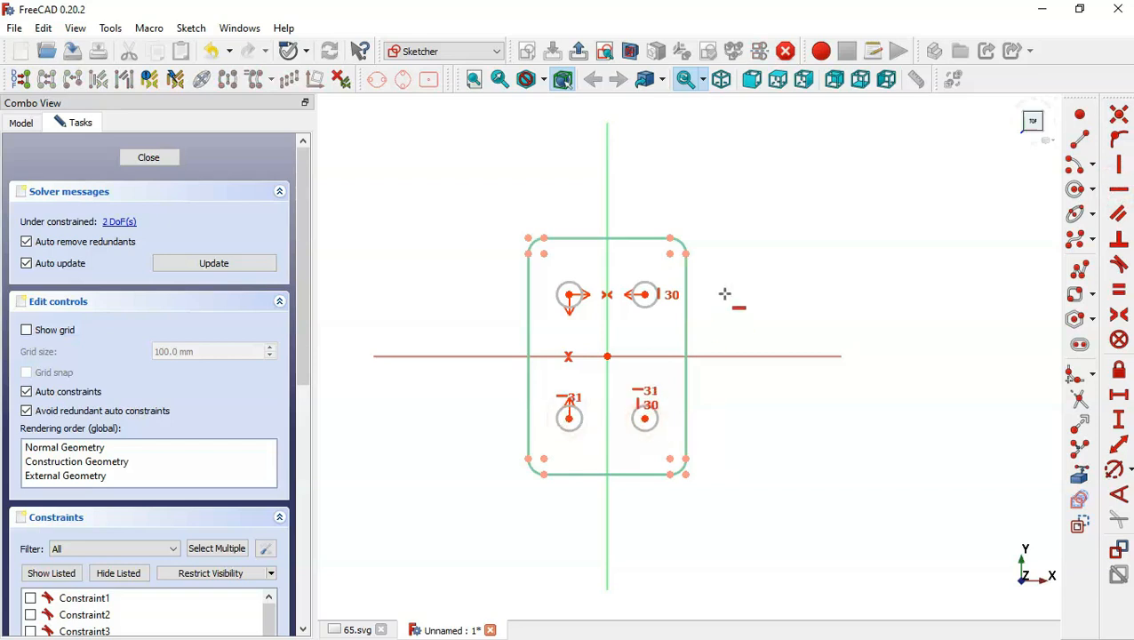
Check the hole spacing in the 65.svg drawing and constrain the distance between the two upper circle centers to 76 mm.
key("ctrl+Tab")
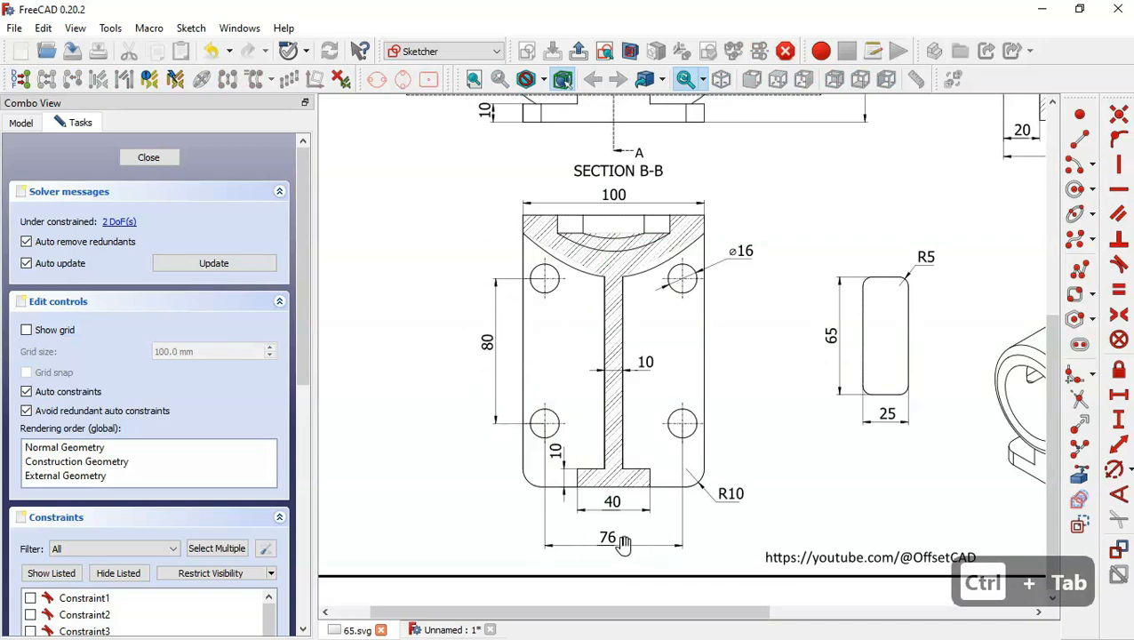
key("ctrl+Tab")
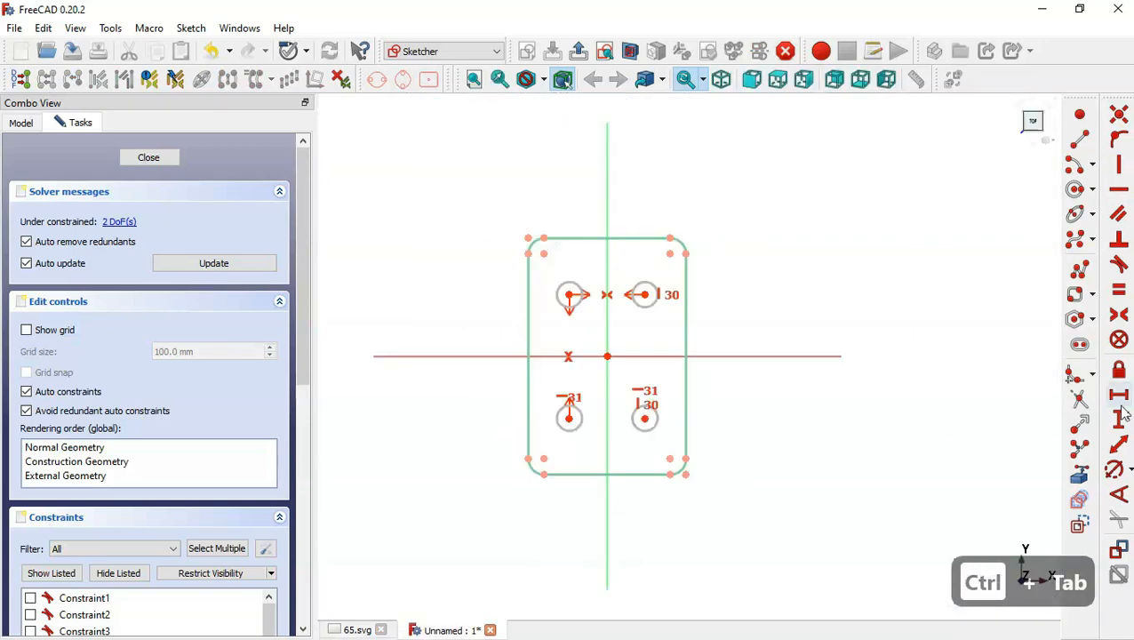
left_click(1119, 446)
left_click(568, 294)
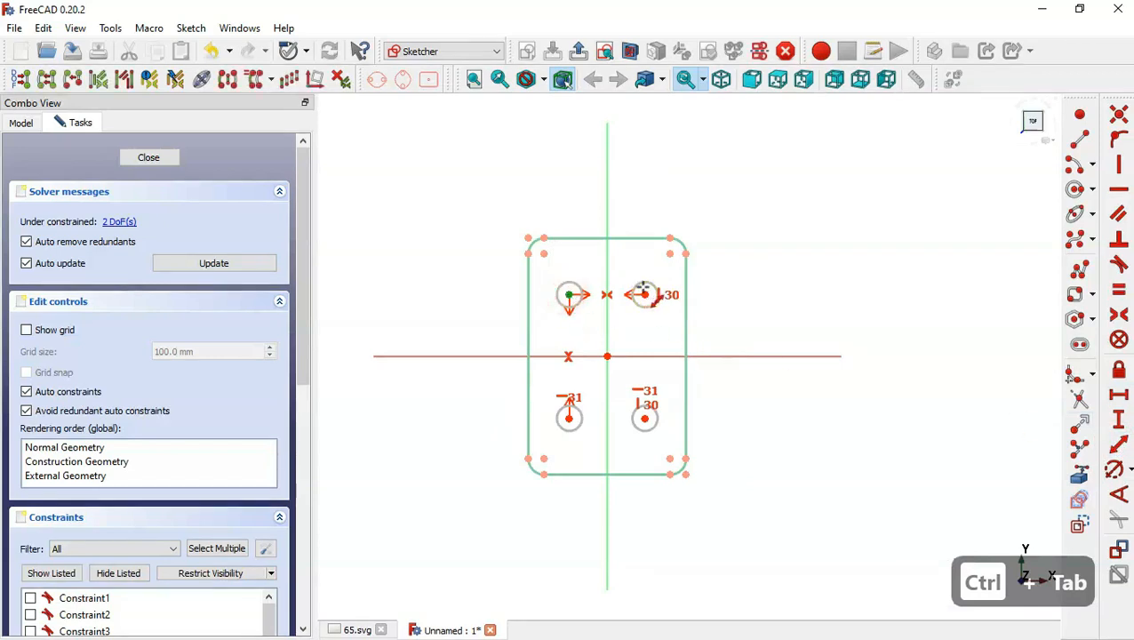
left_click(644, 294)
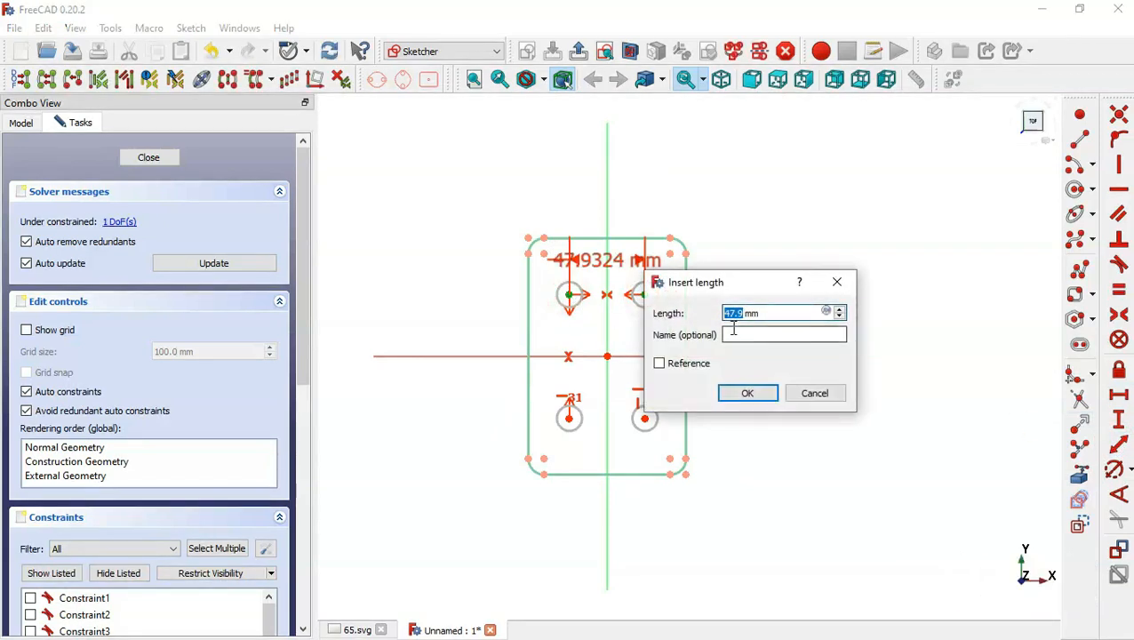
type("76")
key("Return")
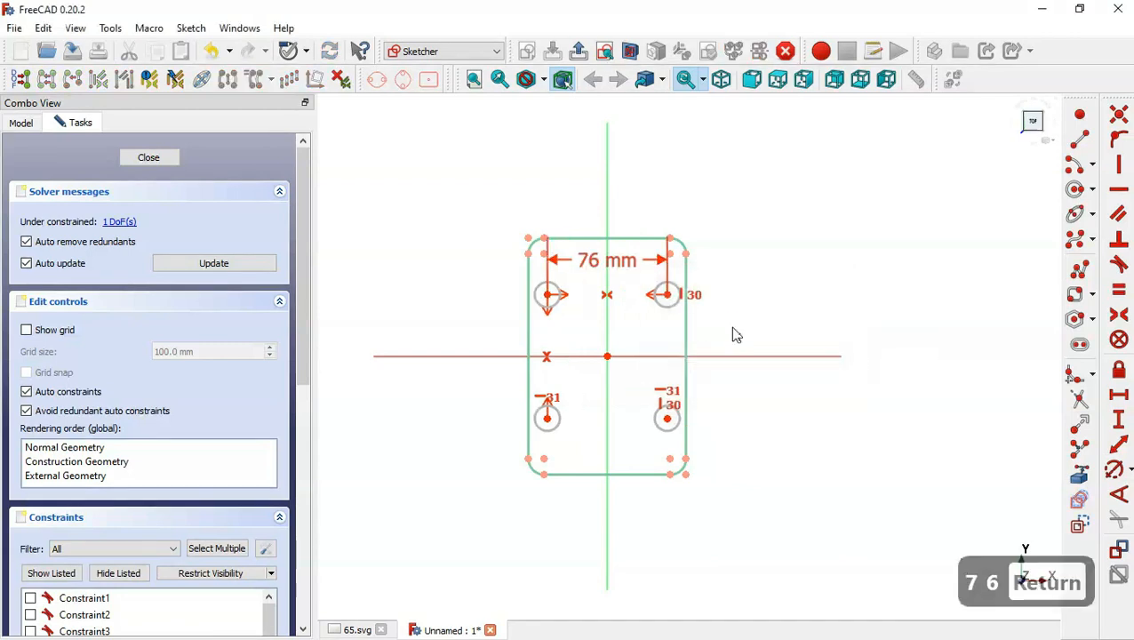
Constrain the distance between the two left circle centers to 80 mm.
left_click(548, 418)
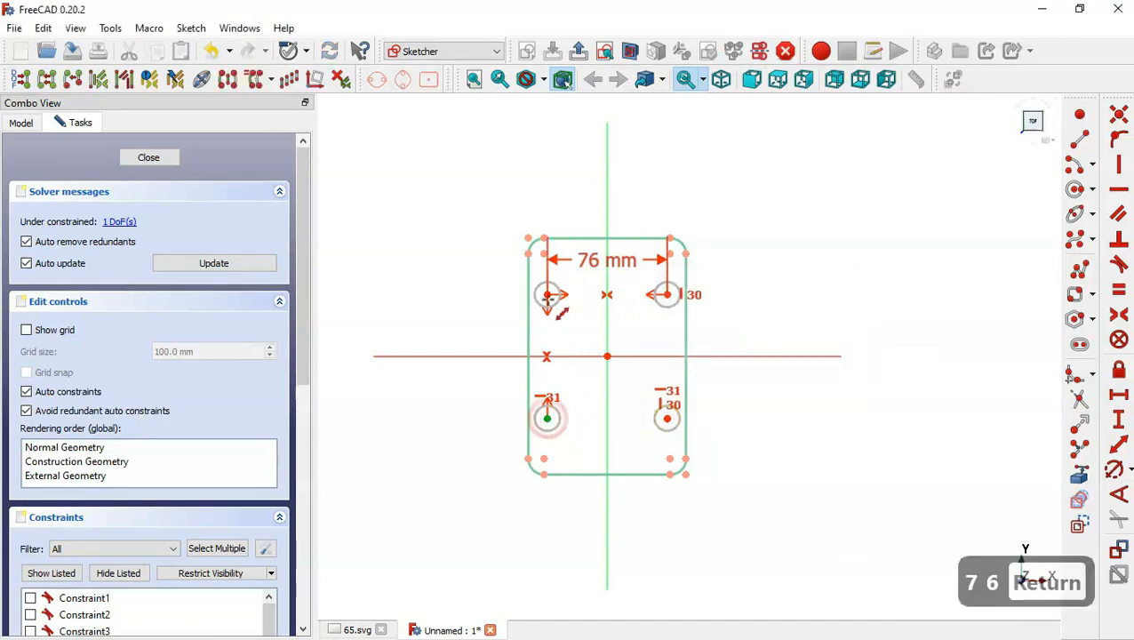
left_click(547, 295)
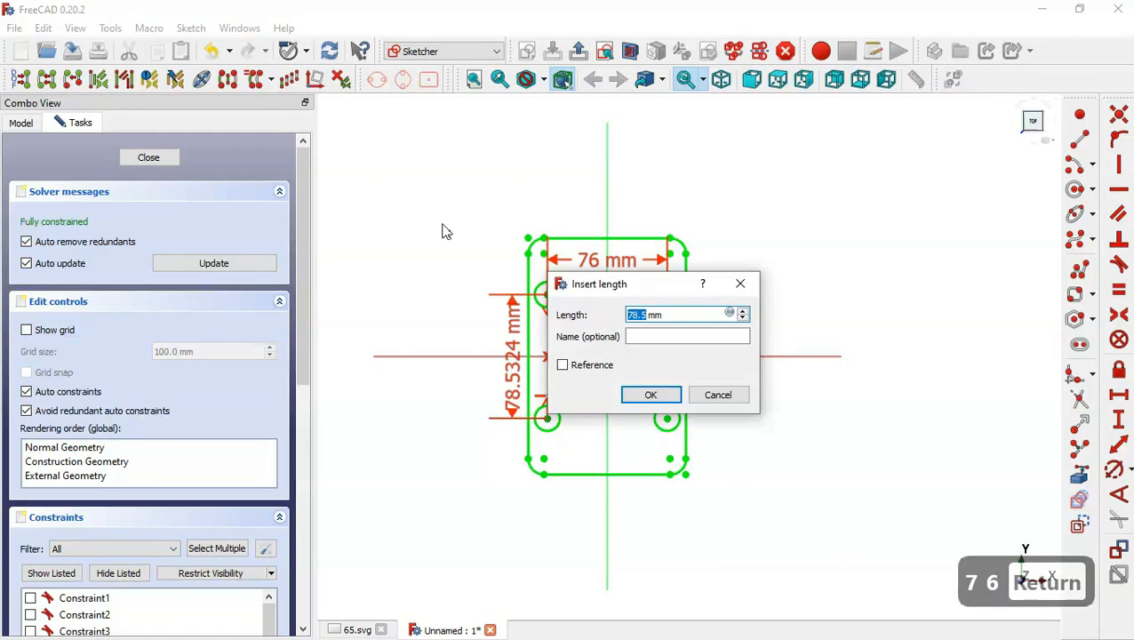
type("80")
key("Return")
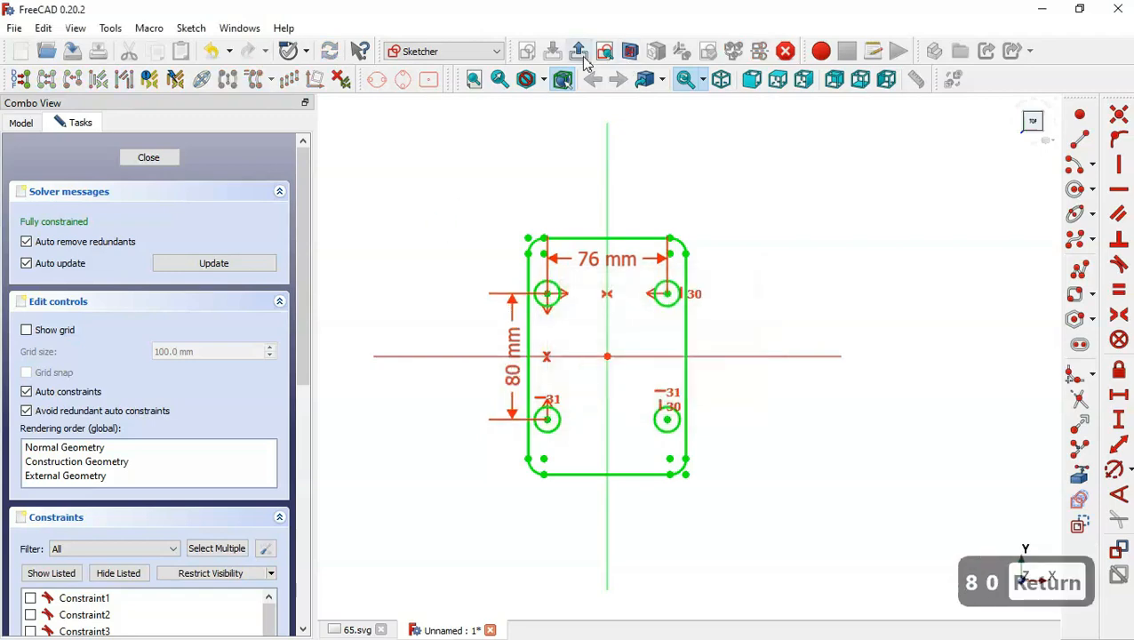
Finish the sketch and pad it 10 mm as the base plate, checking the thickness in the 65.svg drawing.
left_click(579, 51)
key("Home")
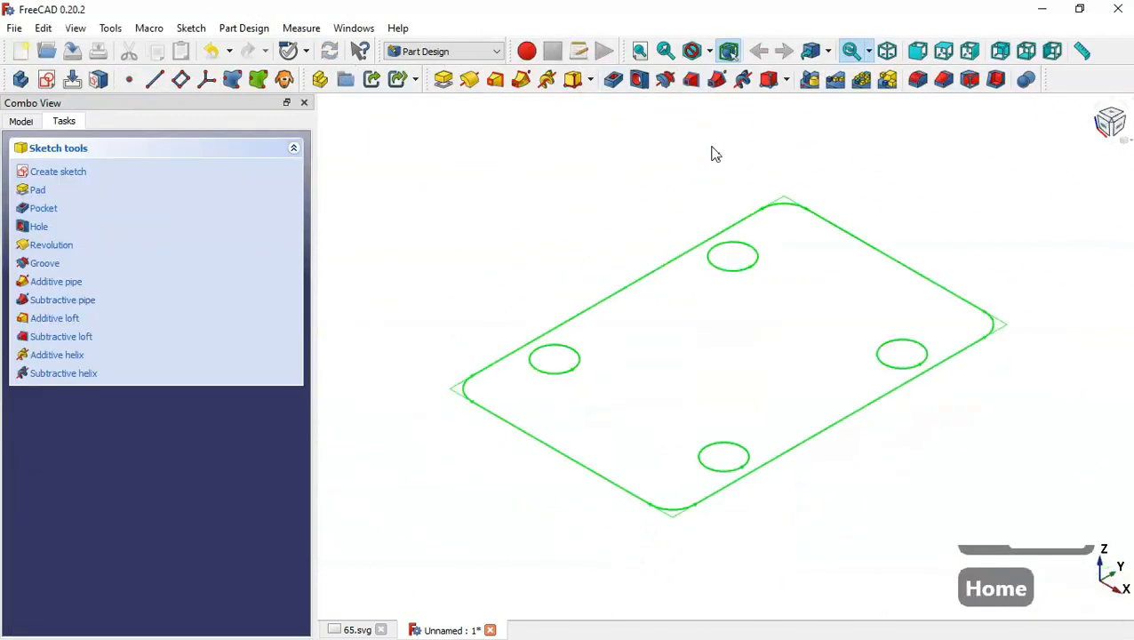
left_click(444, 79)
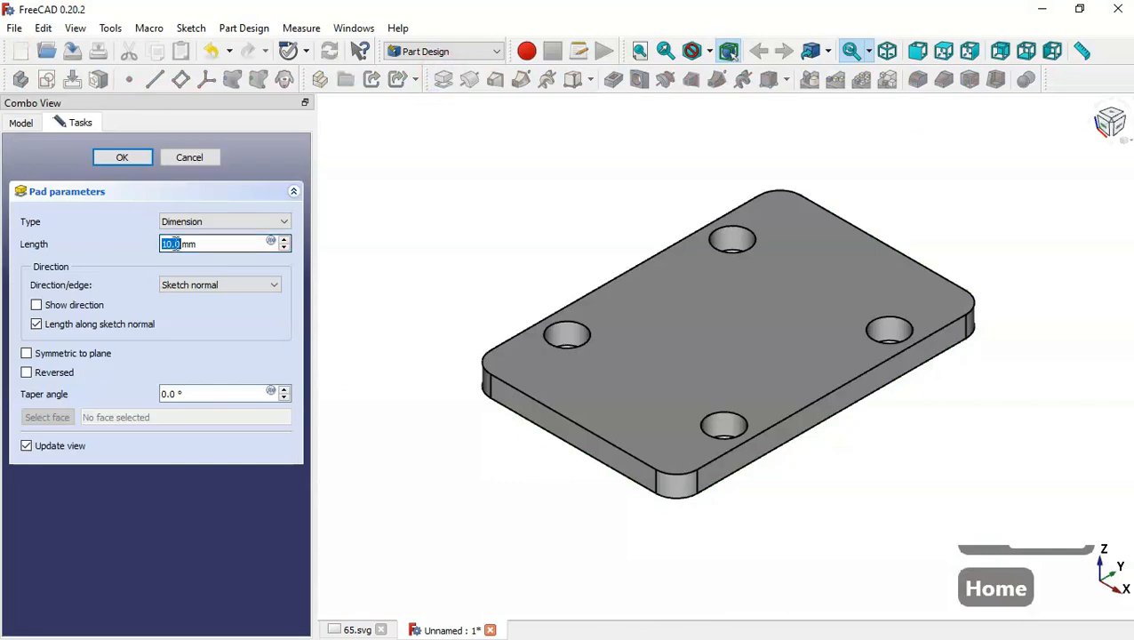
key("ctrl+Tab")
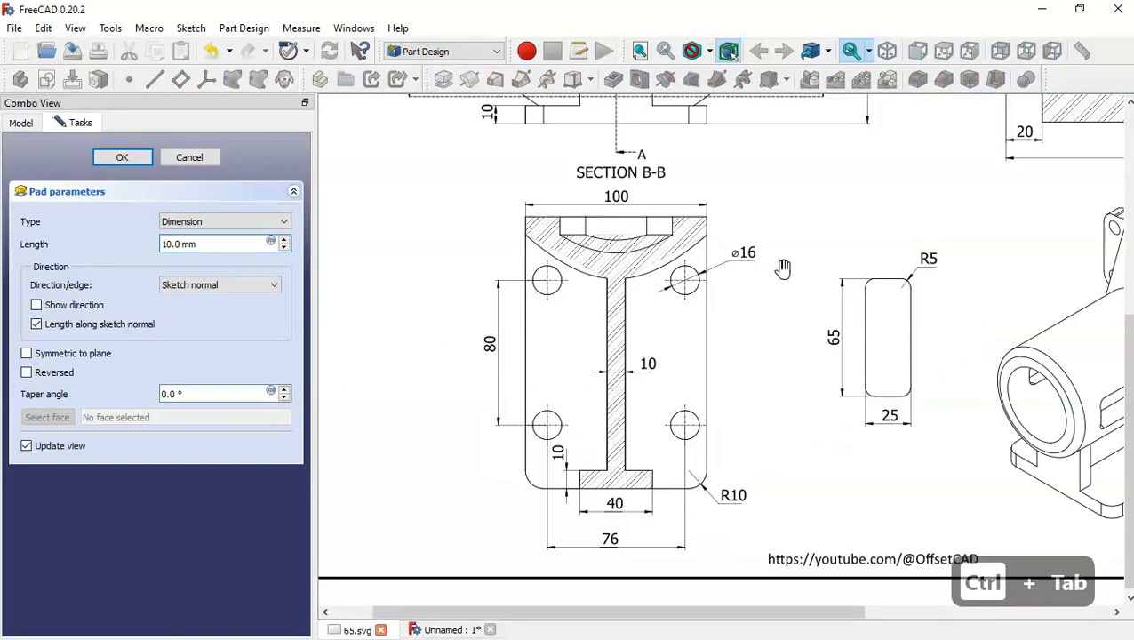
left_click_drag(785, 269, 791, 423)
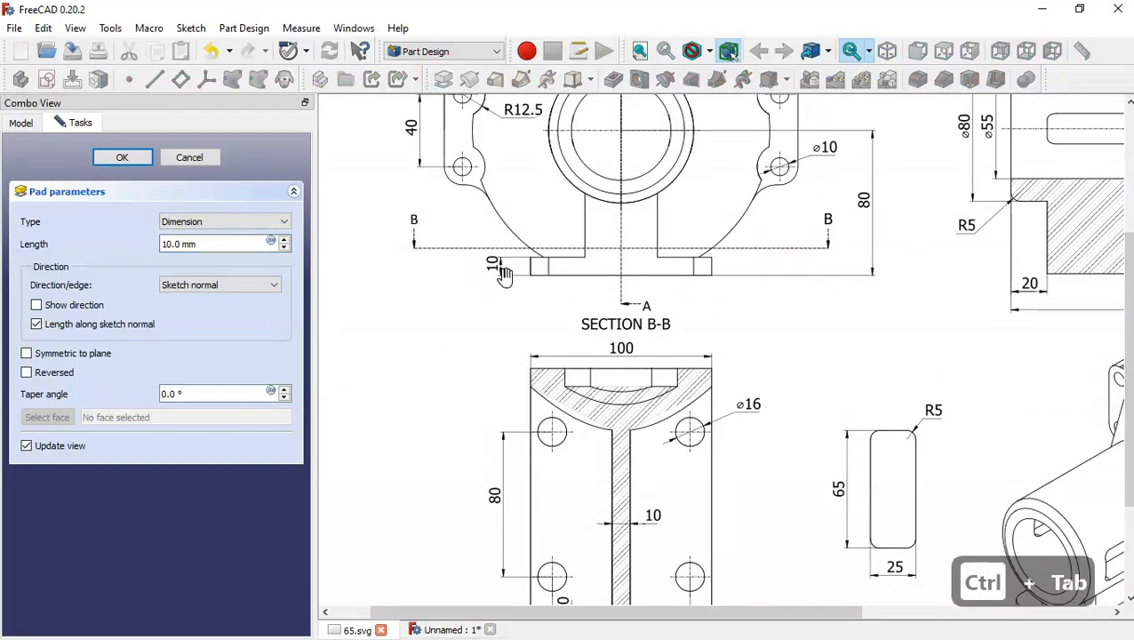
key("ctrl+Tab")
left_click(124, 157)
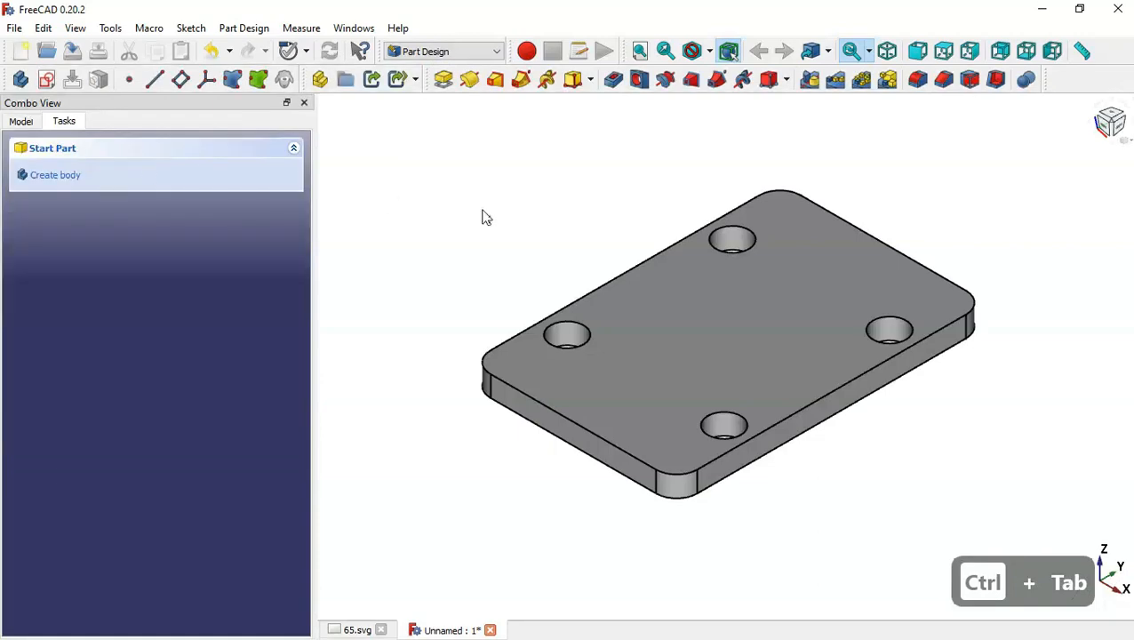
Check the upright's shape in the 65.svg drawing and start a sketch on the base plate's front end face.
key("ctrl+Tab")
left_click_drag(705, 496, 475, 301)
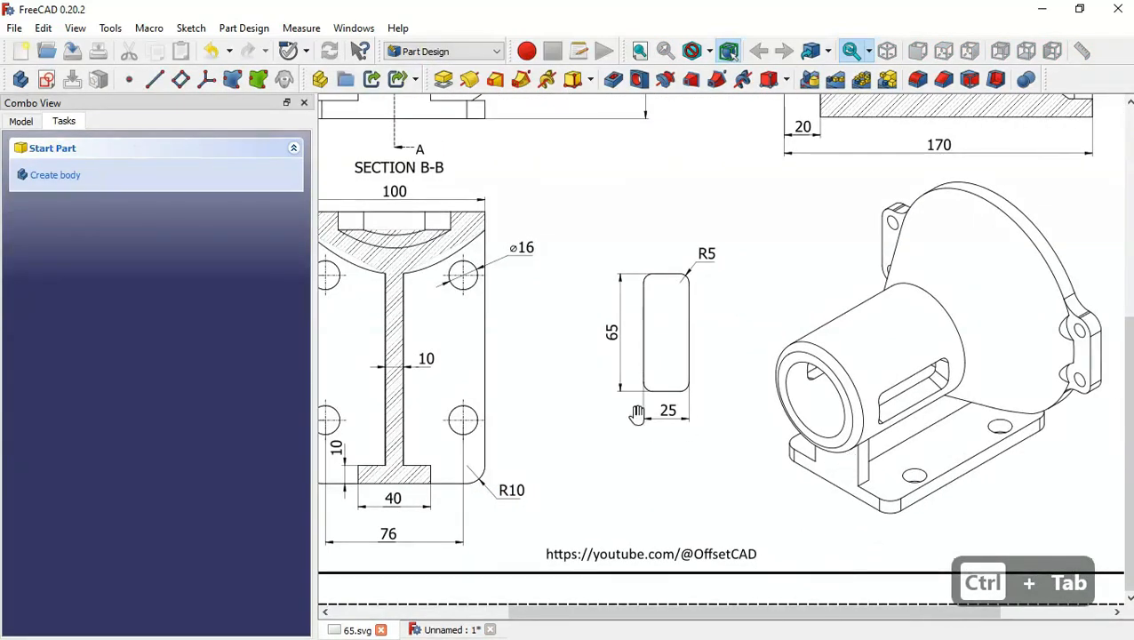
key("ctrl+Tab")
left_click(573, 441)
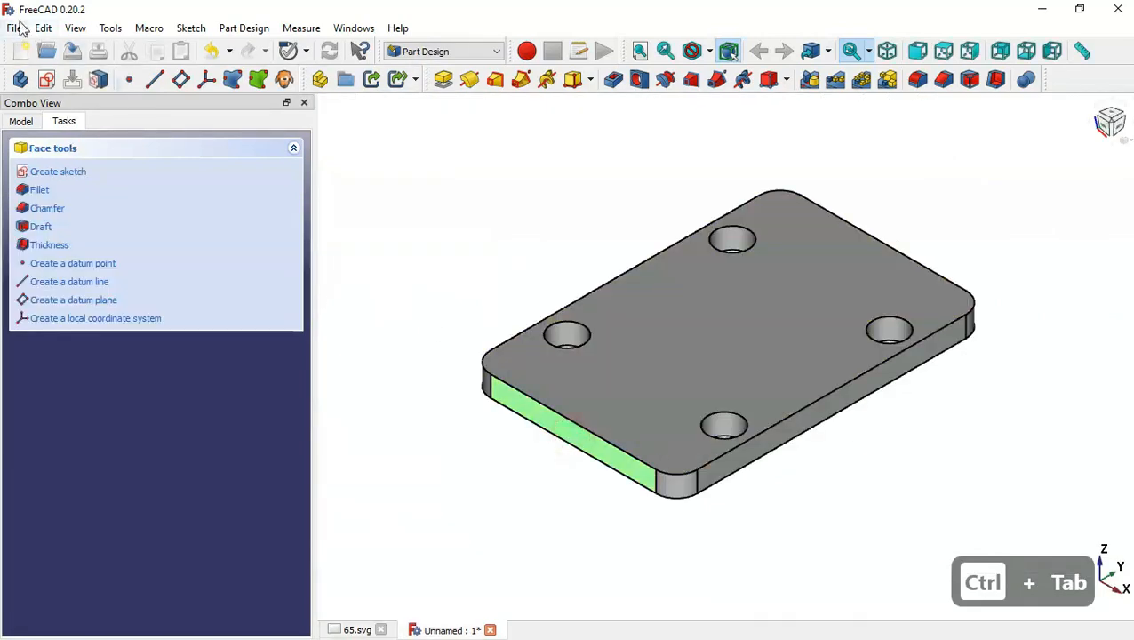
left_click(45, 79)
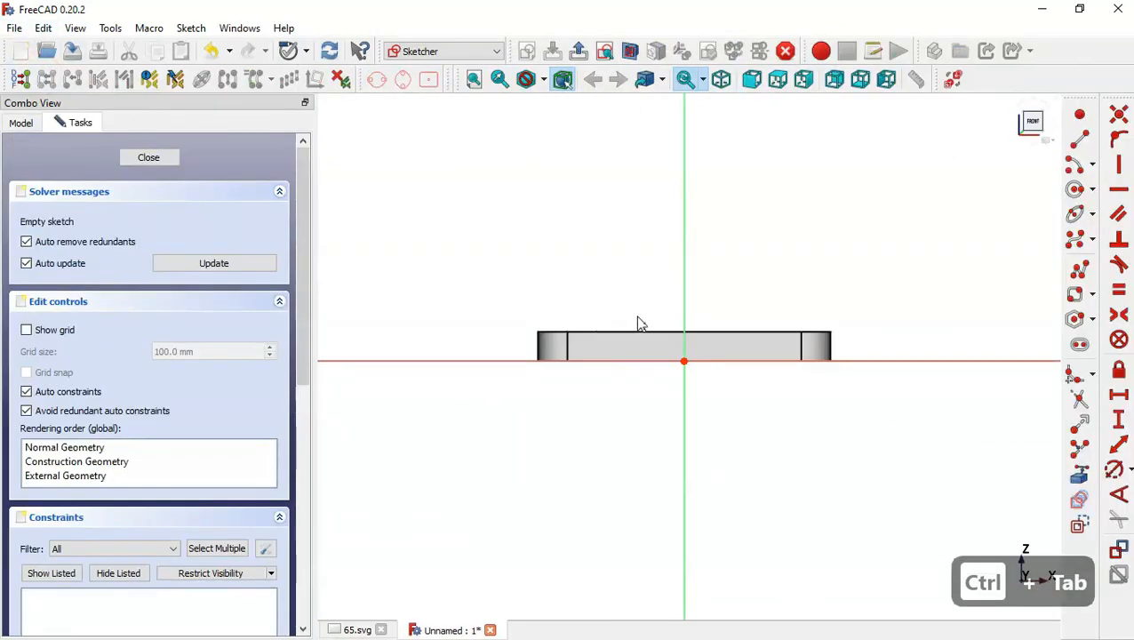
Draw a centered rectangle about 164 mm tall, centered on the vertical axis with its lower corners on the horizontal axis.
left_click(1094, 297)
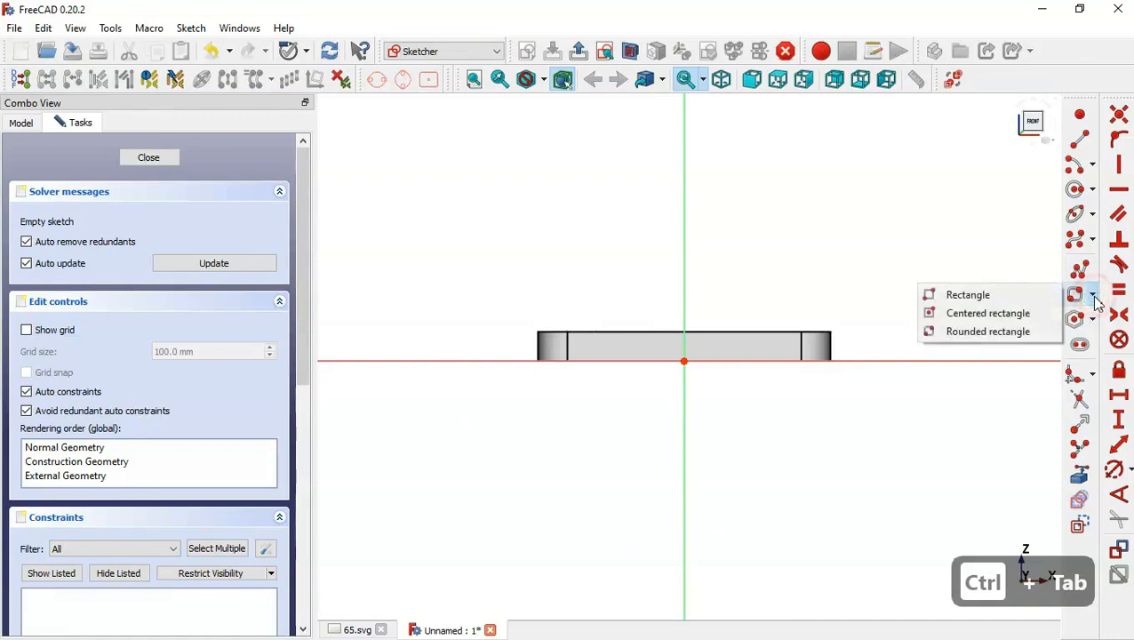
left_click(989, 314)
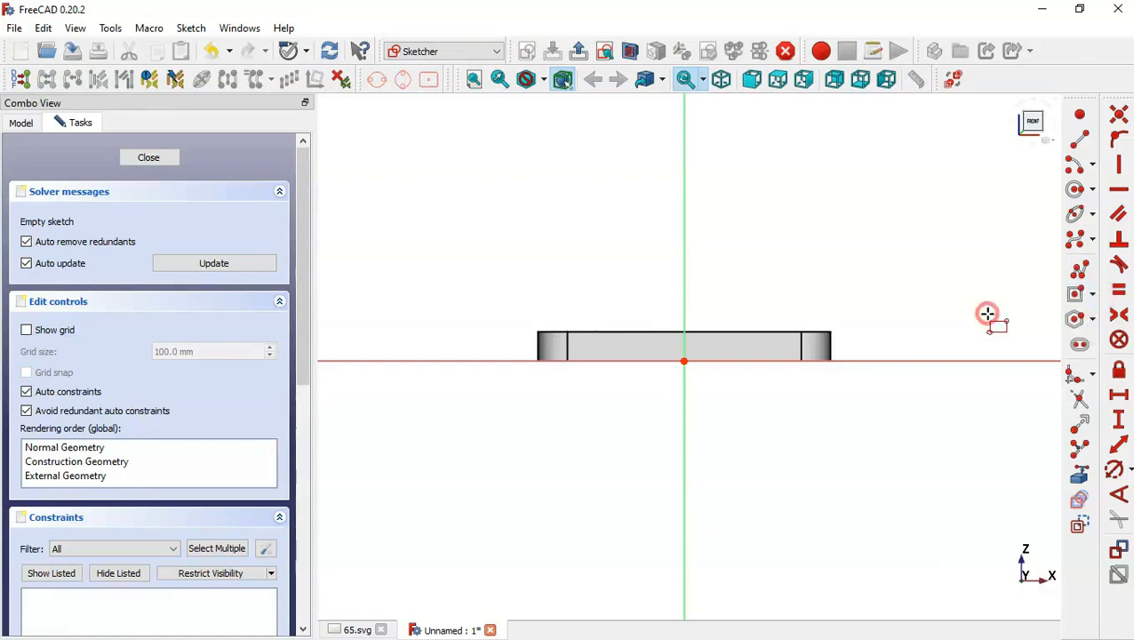
left_click(685, 121)
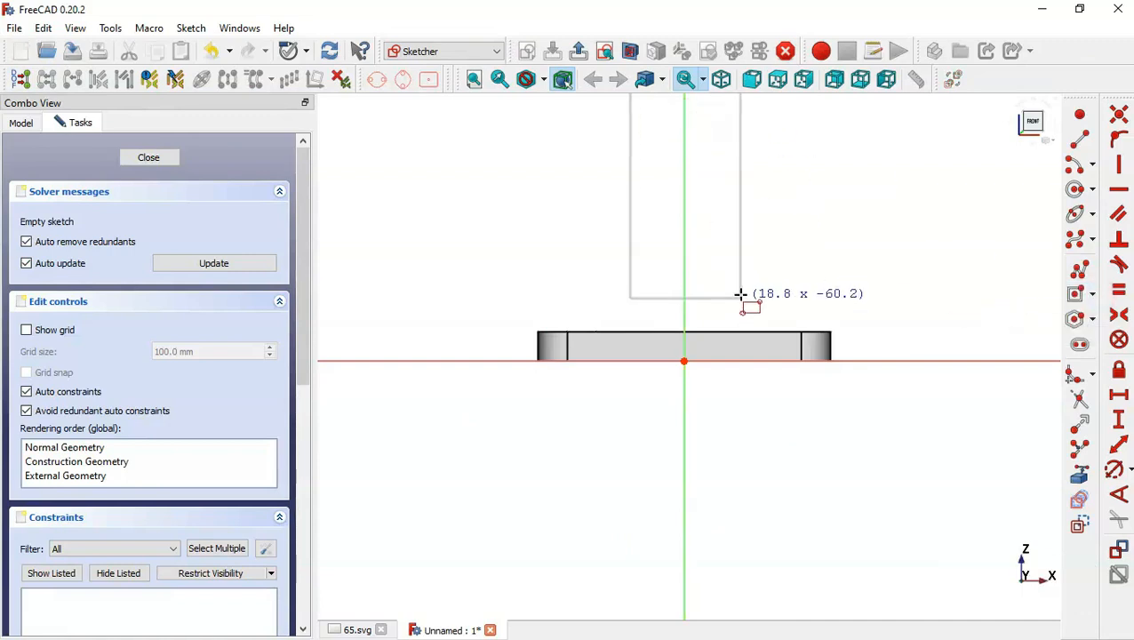
left_click(758, 360)
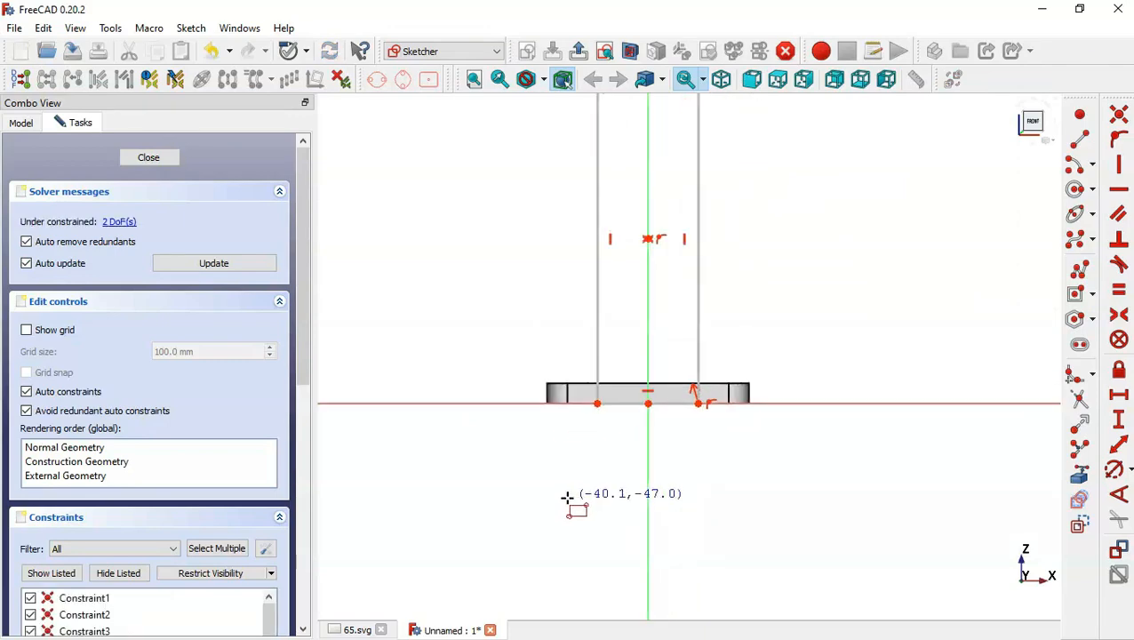
Check the upright's width in the 65.svg drawing and constrain the rectangle's lower edge to 40 mm.
key("ctrl+Tab")
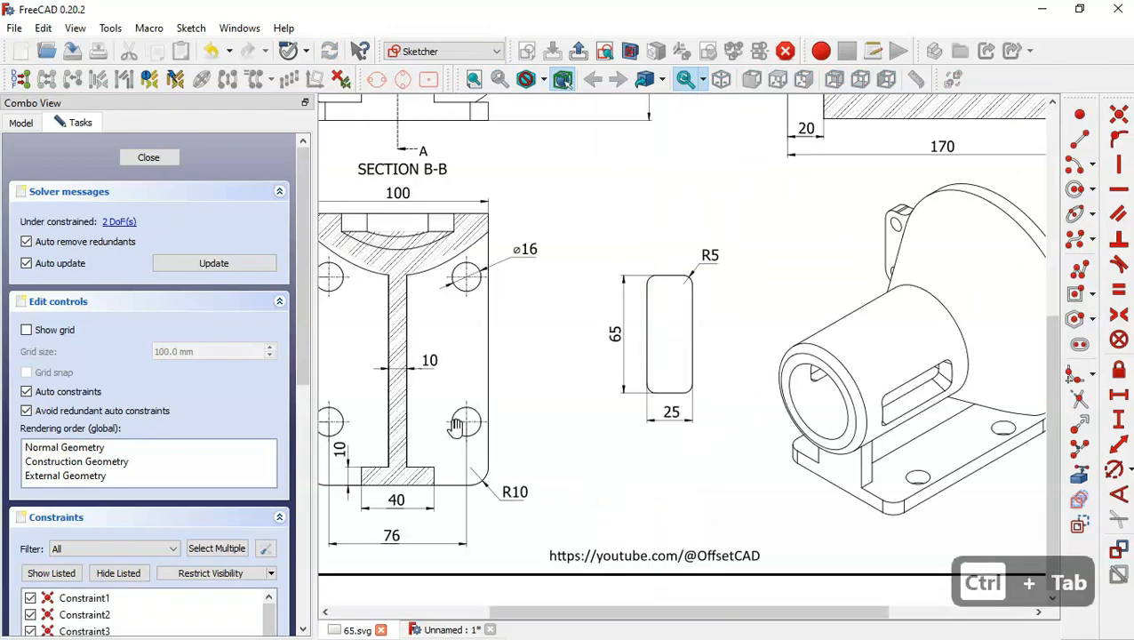
left_click_drag(454, 427, 551, 430)
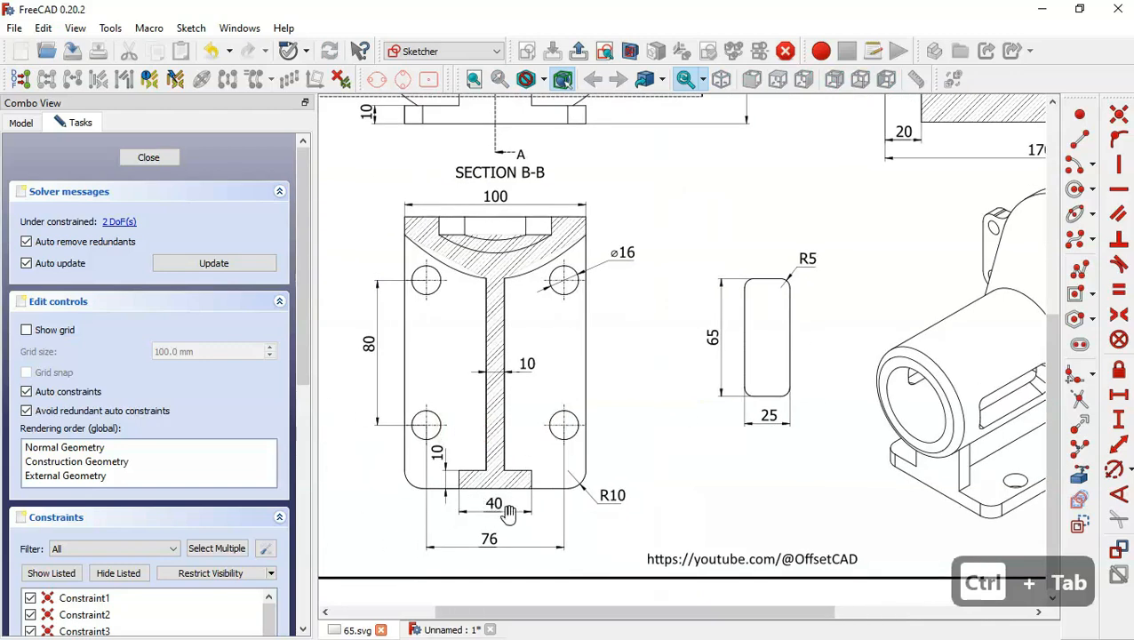
key("ctrl+Tab")
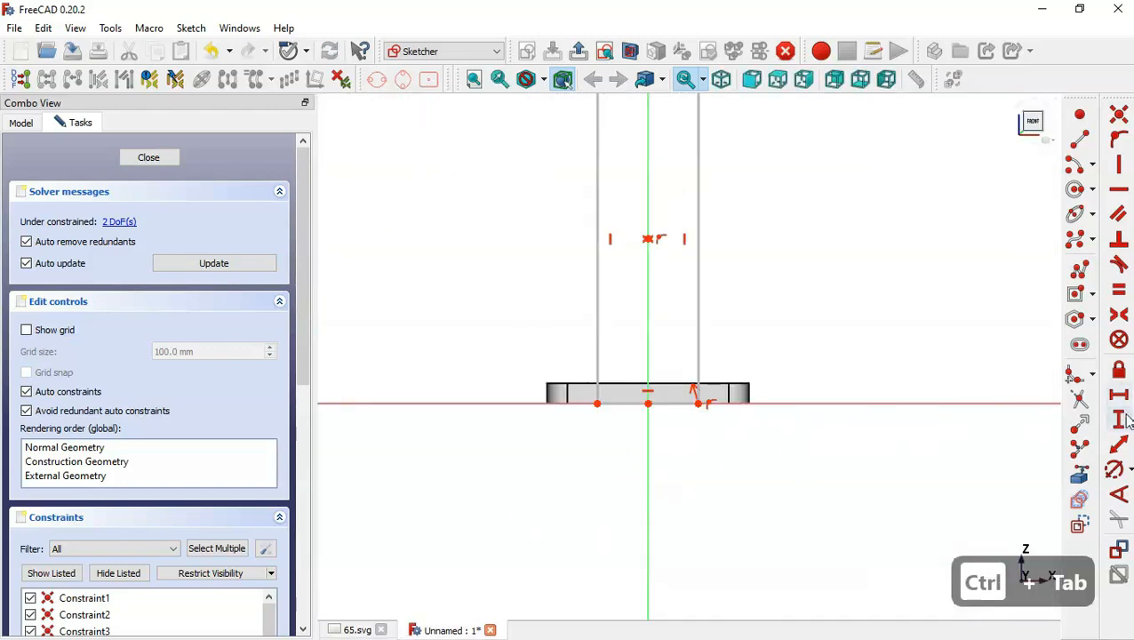
left_click(1118, 446)
left_click(670, 403)
type("40")
key("Return")
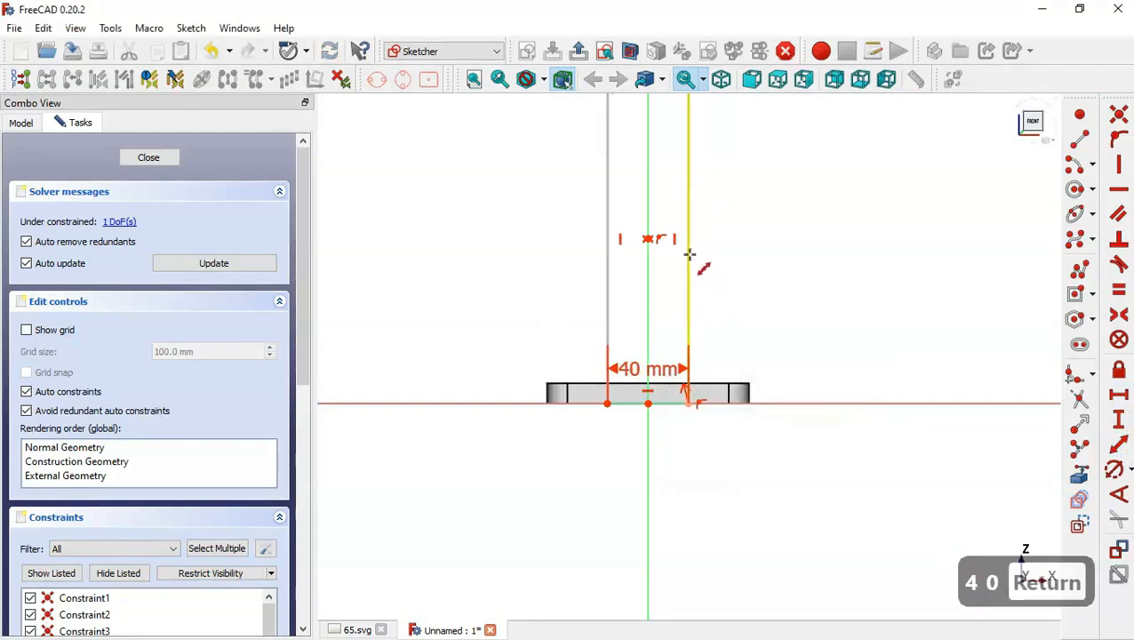
Check the center height in the 65.svg drawing and constrain the rectangle's vertical side to 80 mm.
key("ctrl+Tab")
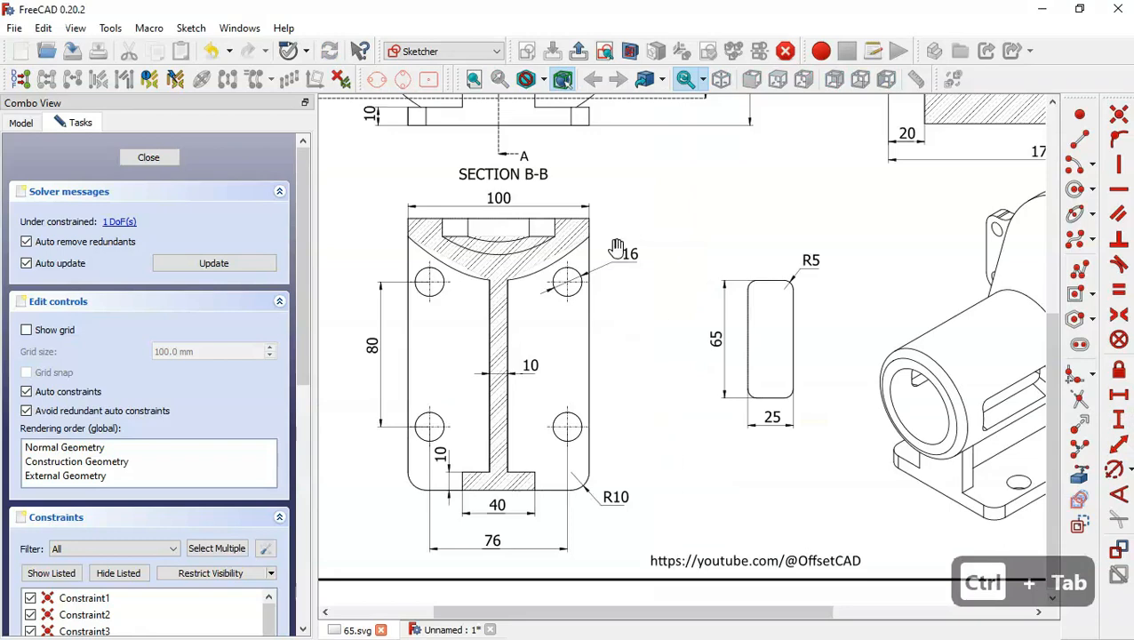
mouse_move(613, 247)
left_mouse_down()
mouse_move(642, 405)
mouse_move(637, 447)
left_mouse_up()
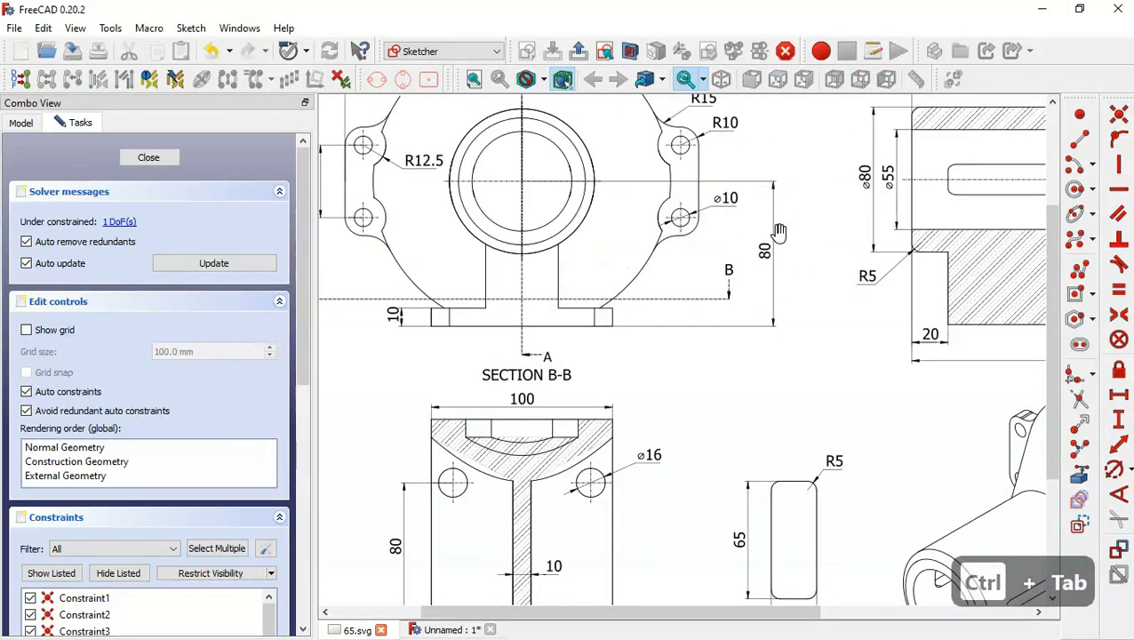
key("ctrl+Tab")
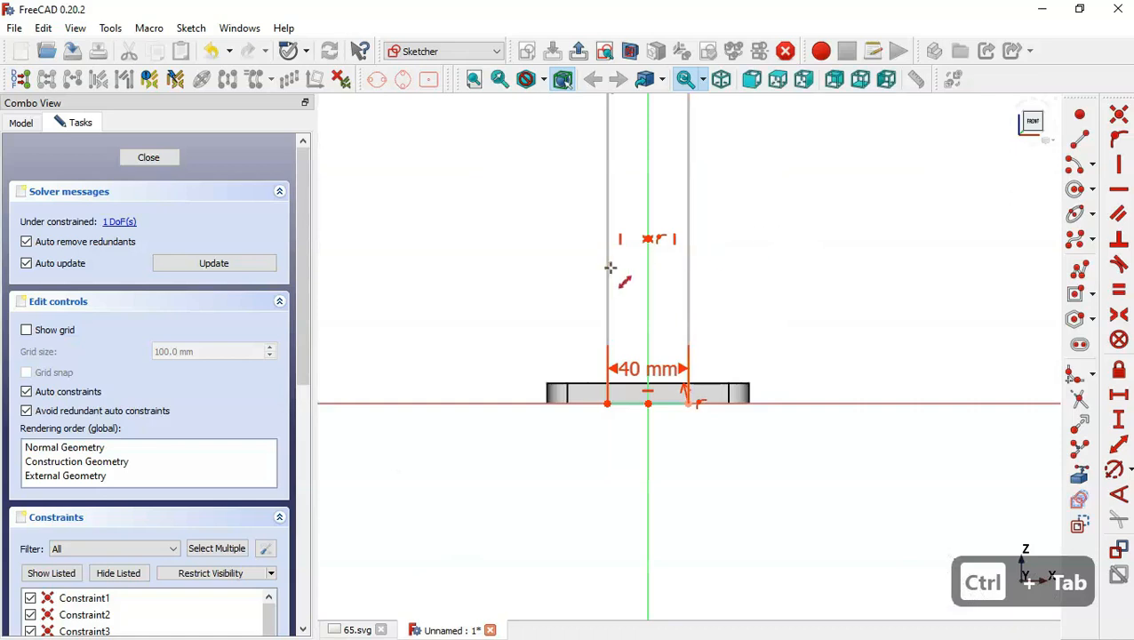
left_click(689, 283)
type("80")
key("Return")
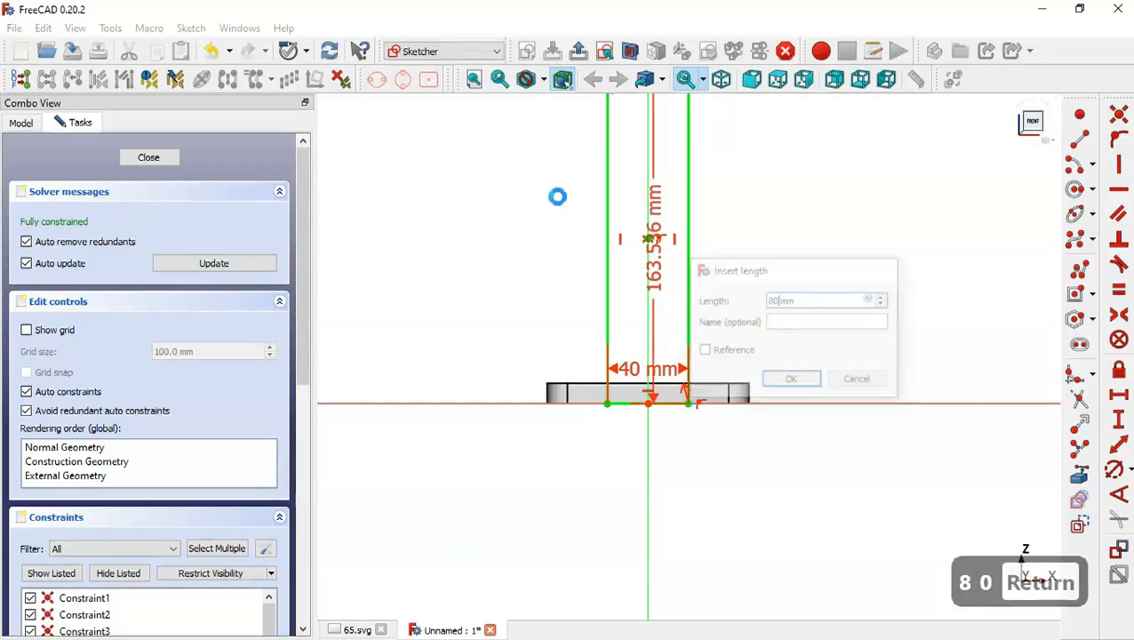
Finish the sketch and pad it 10 mm in the reversed direction, checking the upright's thickness in the 65.svg drawing.
left_click(580, 52)
left_click(443, 80)
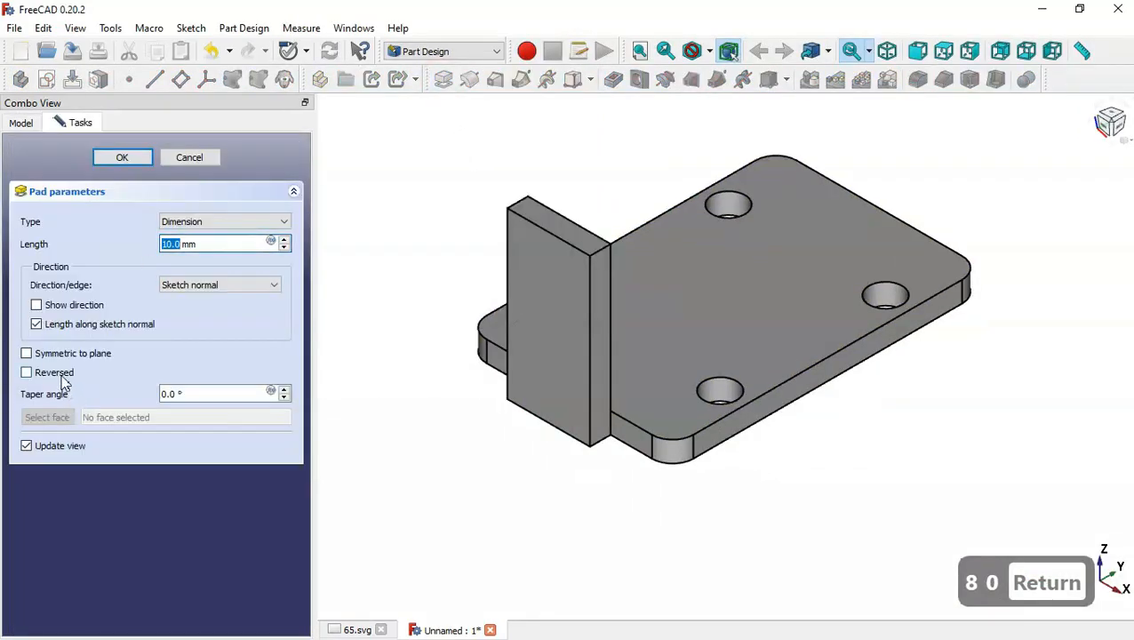
left_click(56, 375)
key("ctrl+Tab")
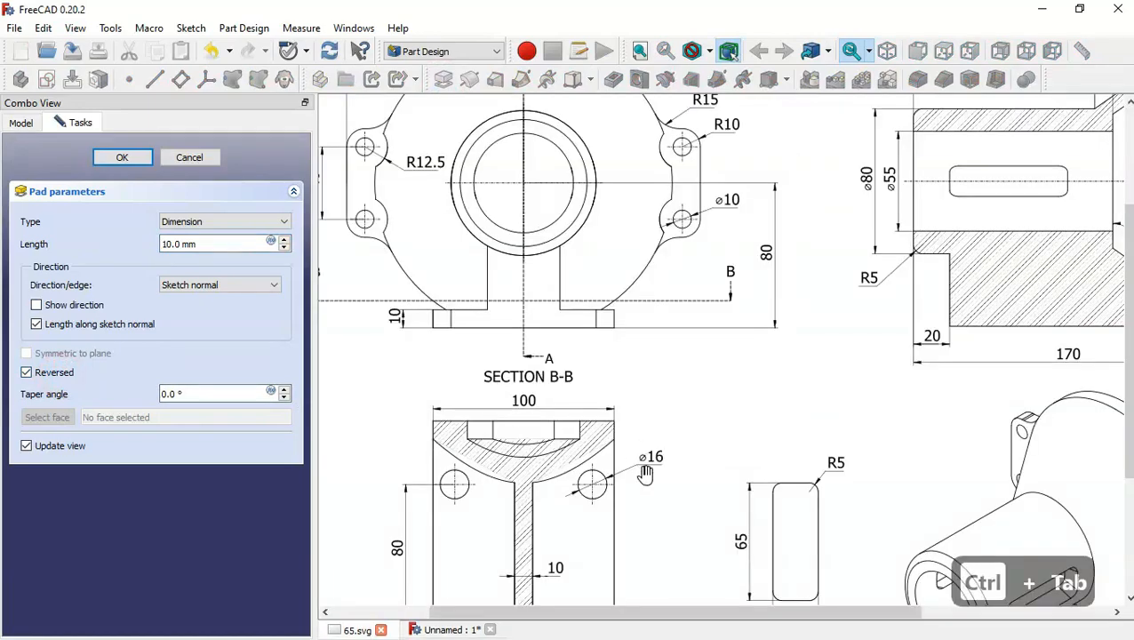
left_click_drag(646, 473, 674, 280)
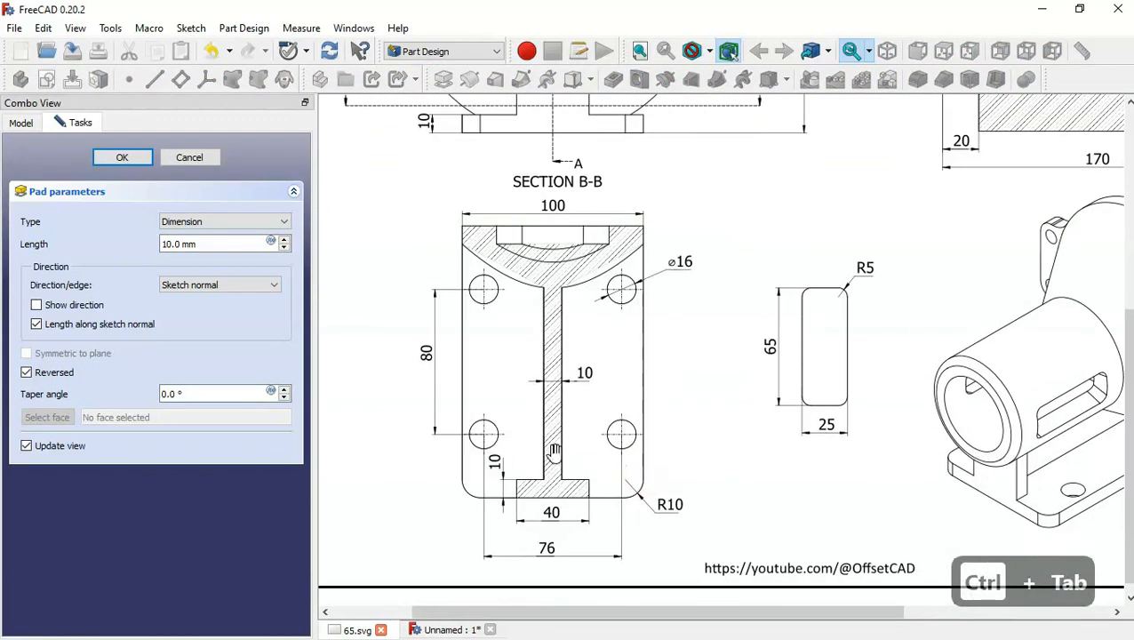
key("ctrl+Tab")
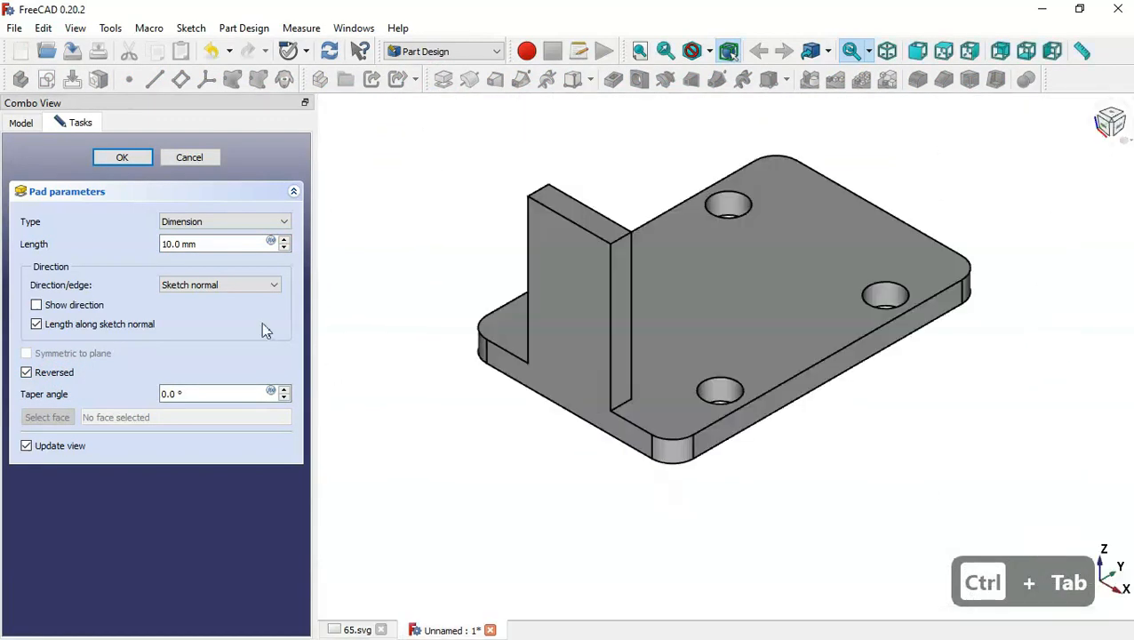
left_click(122, 156)
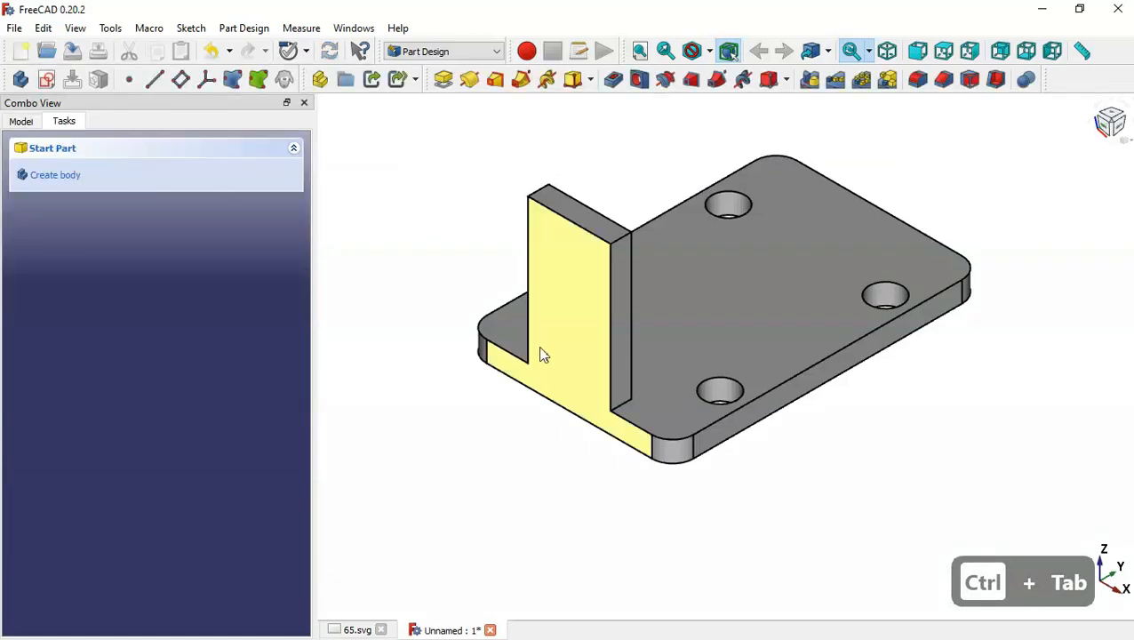
Sketch a circle about 121 mm in diameter on the upright's front face, centered on the vertical axis about 111 mm above the origin.
left_click(573, 305)
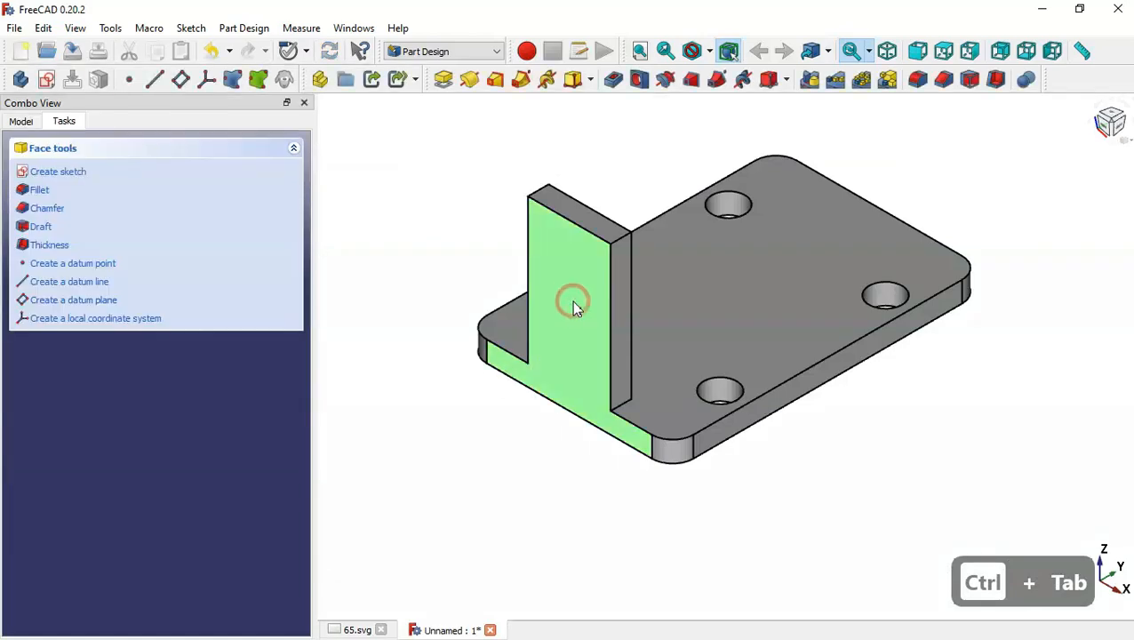
left_click(49, 79)
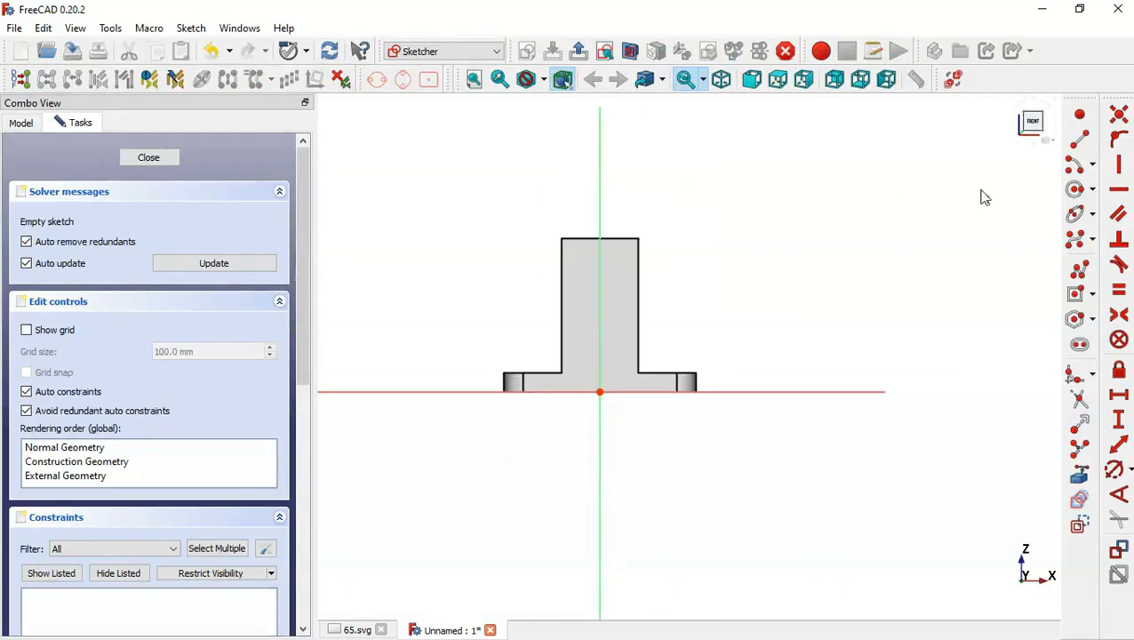
left_click(1077, 188)
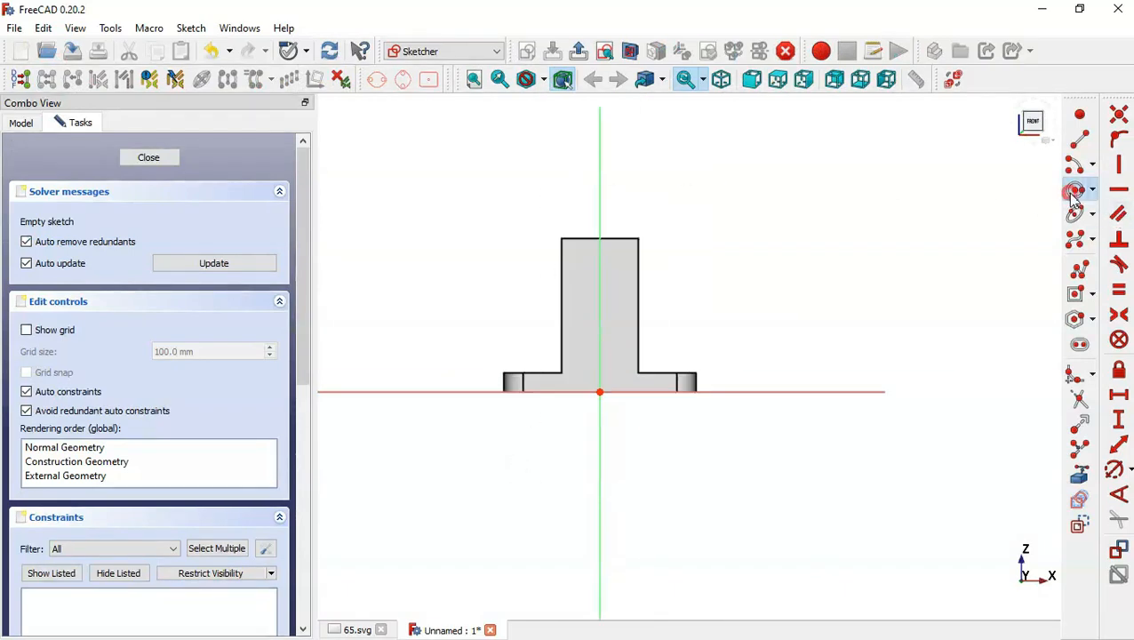
left_click(600, 178)
left_click(698, 240)
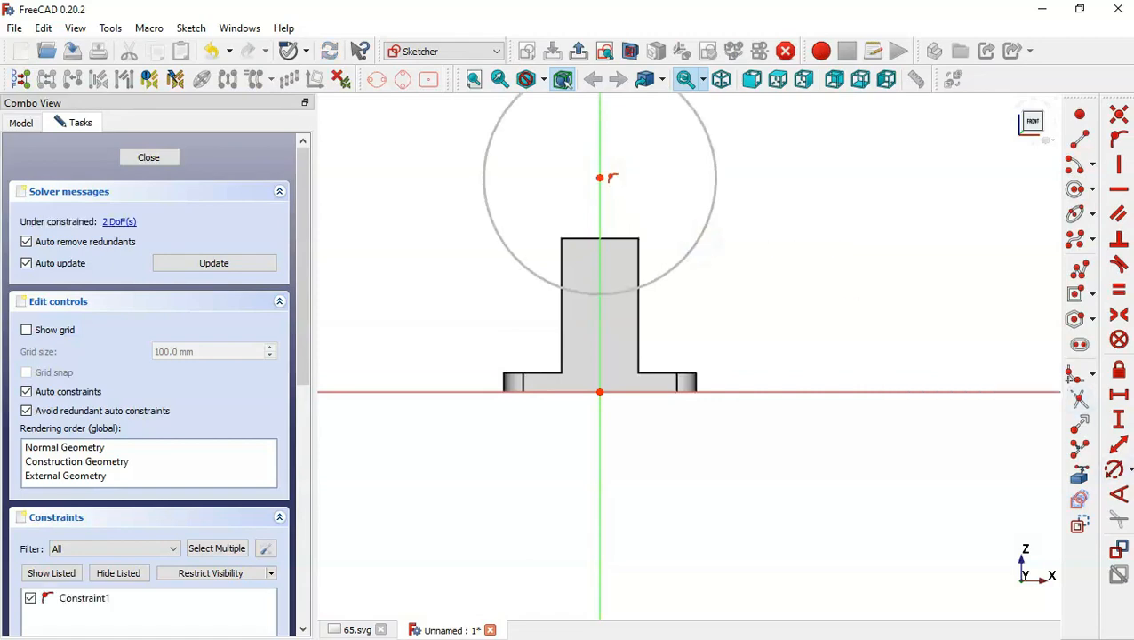
Check the cylinder's diameter in the 65.svg drawing and constrain the circle's diameter to 80 mm.
key("ctrl+Tab")
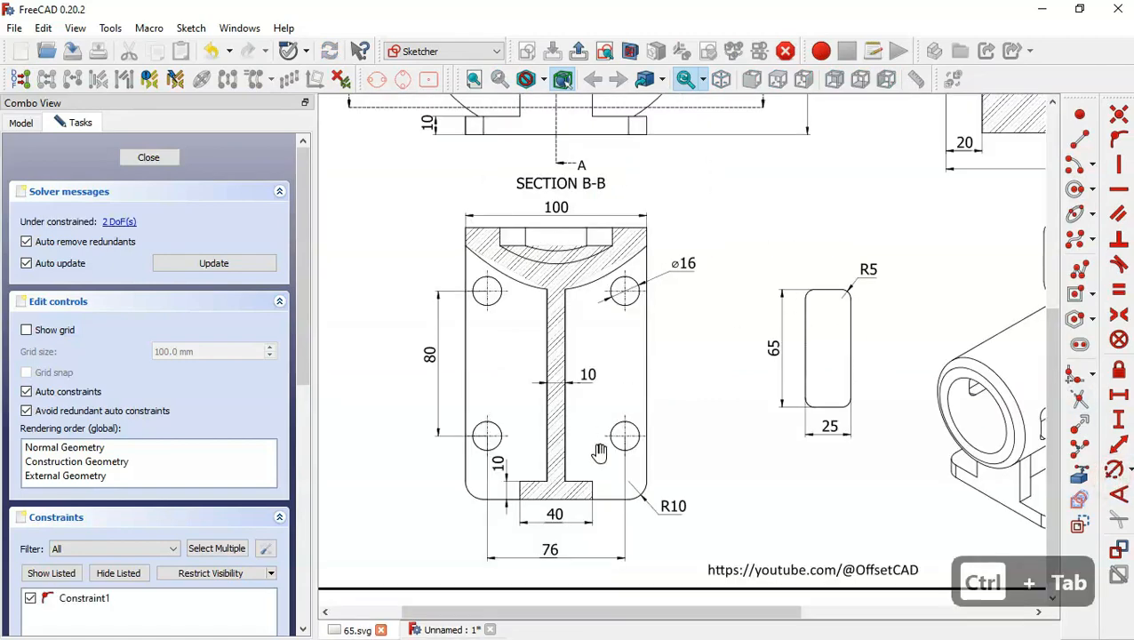
scroll(651, 305, "up", 5)
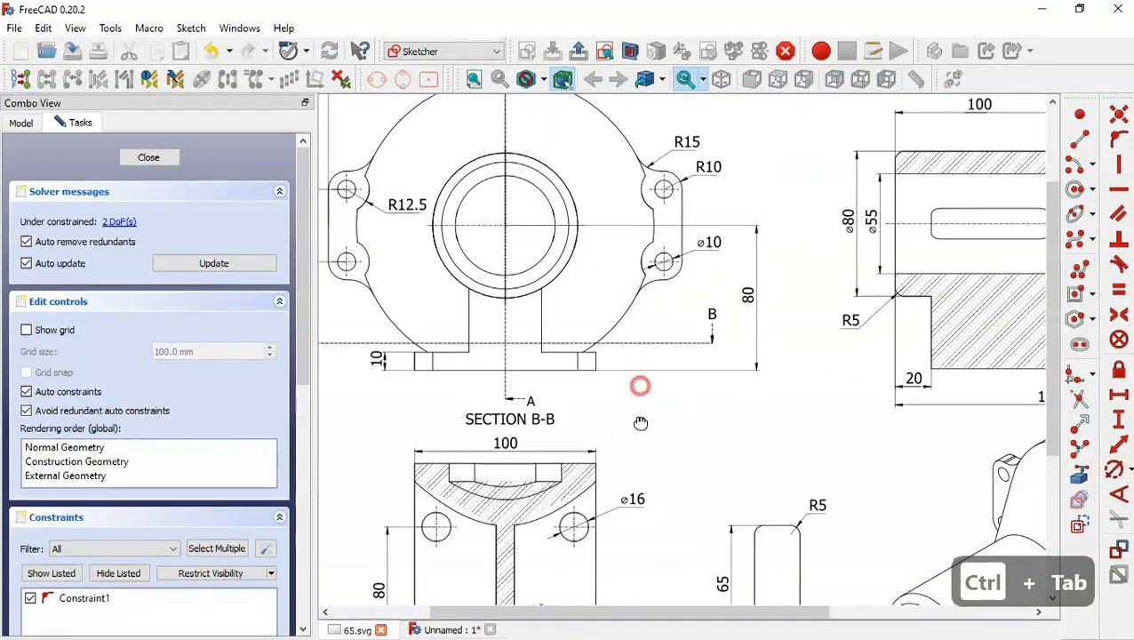
key("ctrl+Tab")
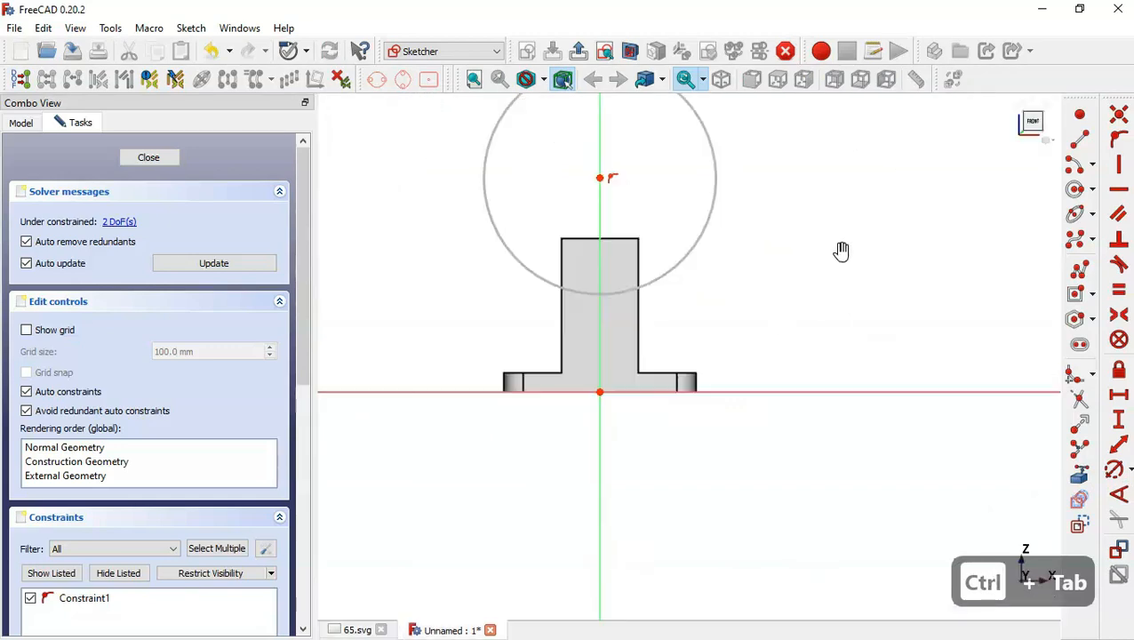
left_click(661, 275)
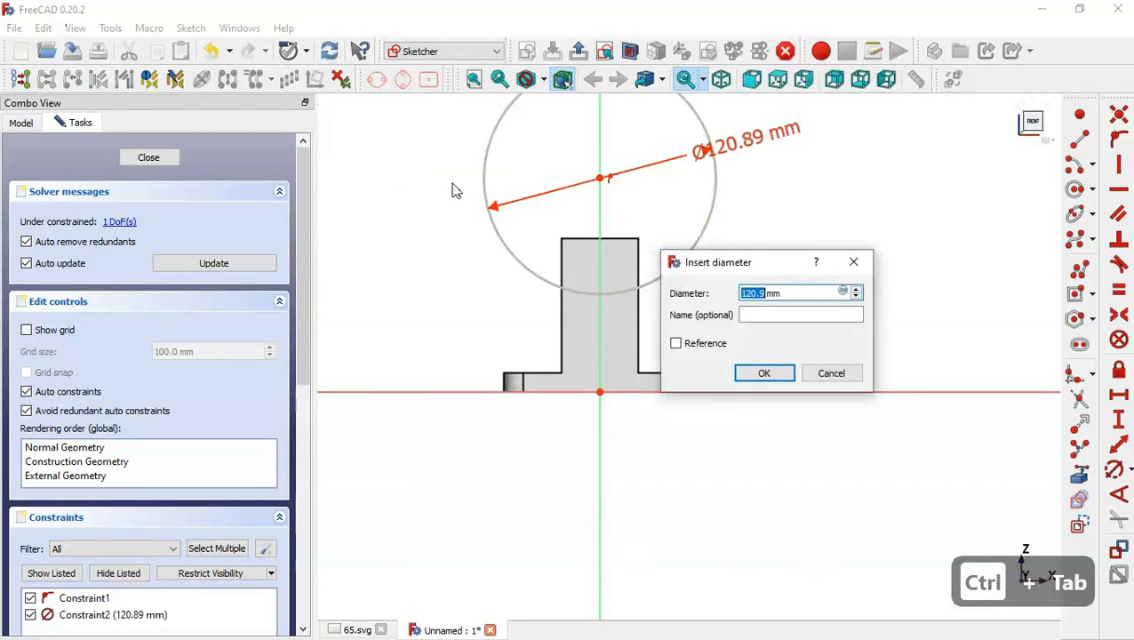
type("80")
key("Return")
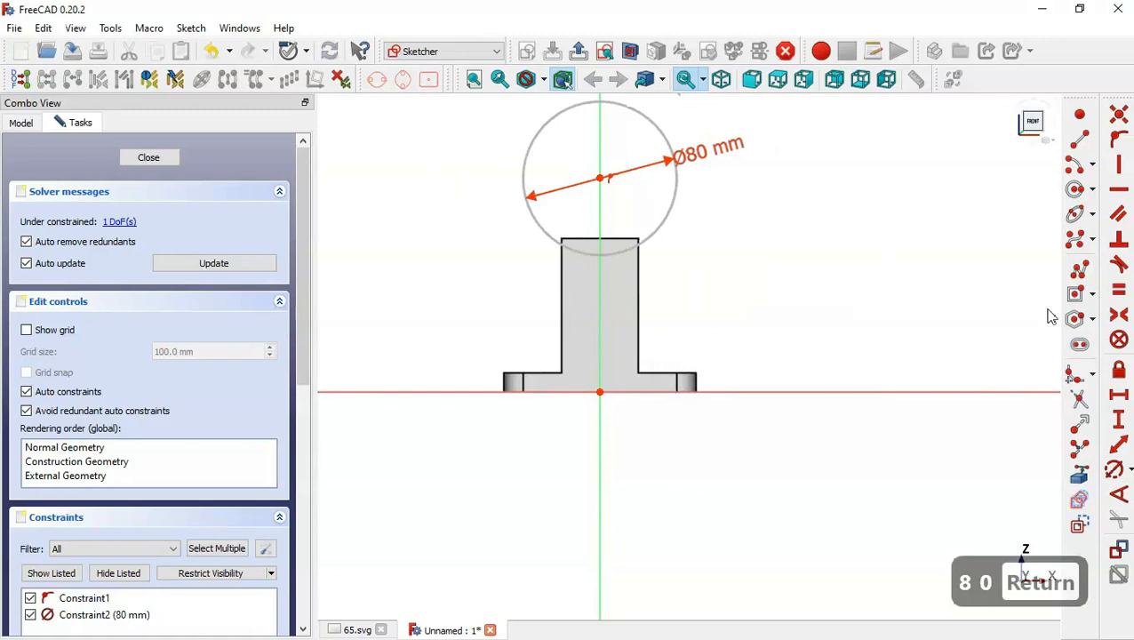
Constrain the vertical distance from the origin to the circle's center to 80 mm and close the sketch.
left_click(1118, 419)
left_click(599, 391)
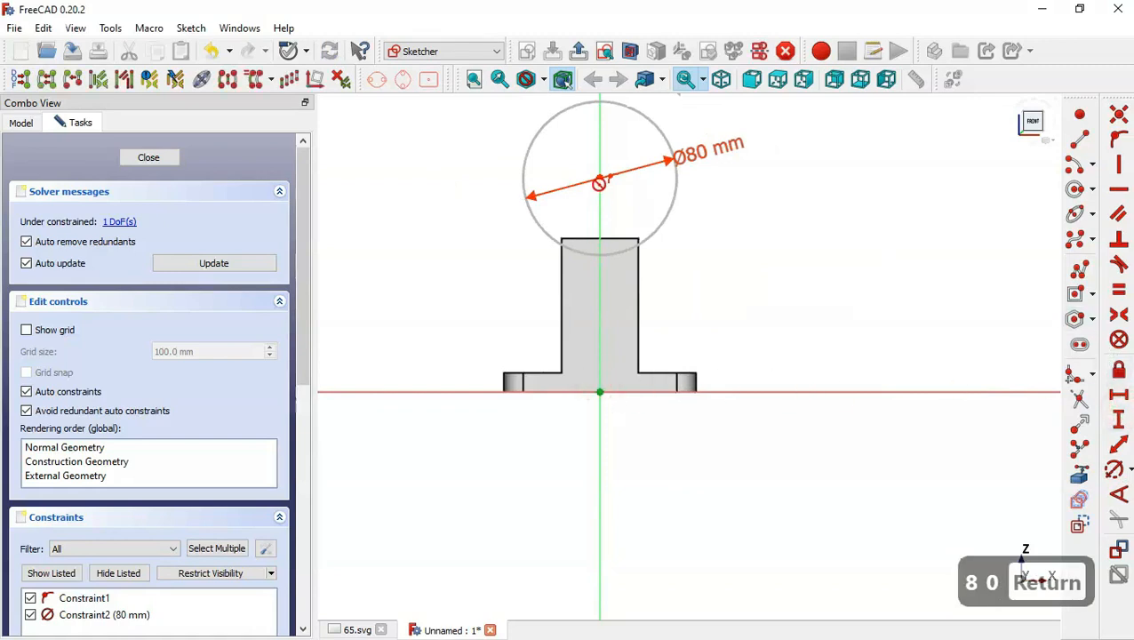
left_click(601, 179)
type("80")
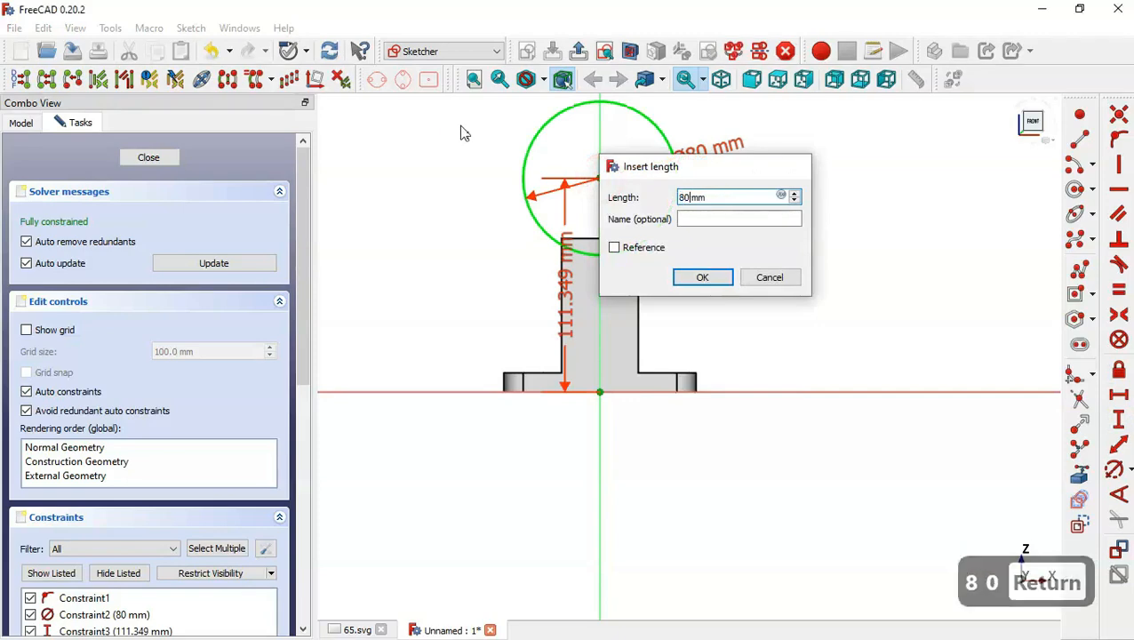
left_click(161, 163)
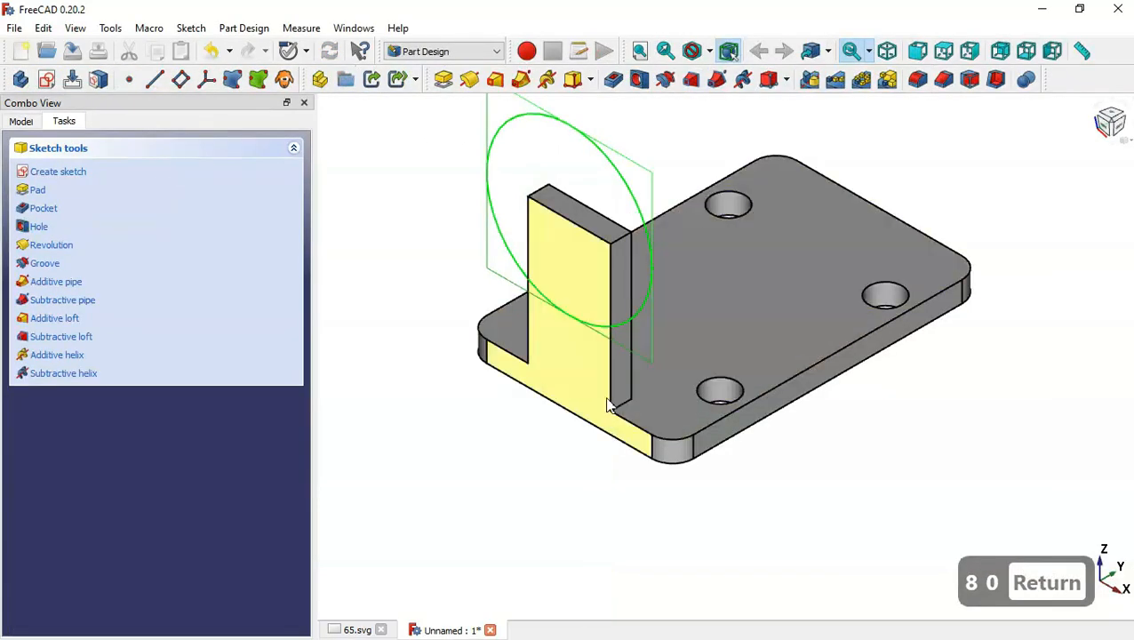
Check the cylinder's overhang in the 65.svg drawing and set the circle sketch's attachment offset to 20 mm in the z-direction.
key("Home")
key("ctrl+Tab")
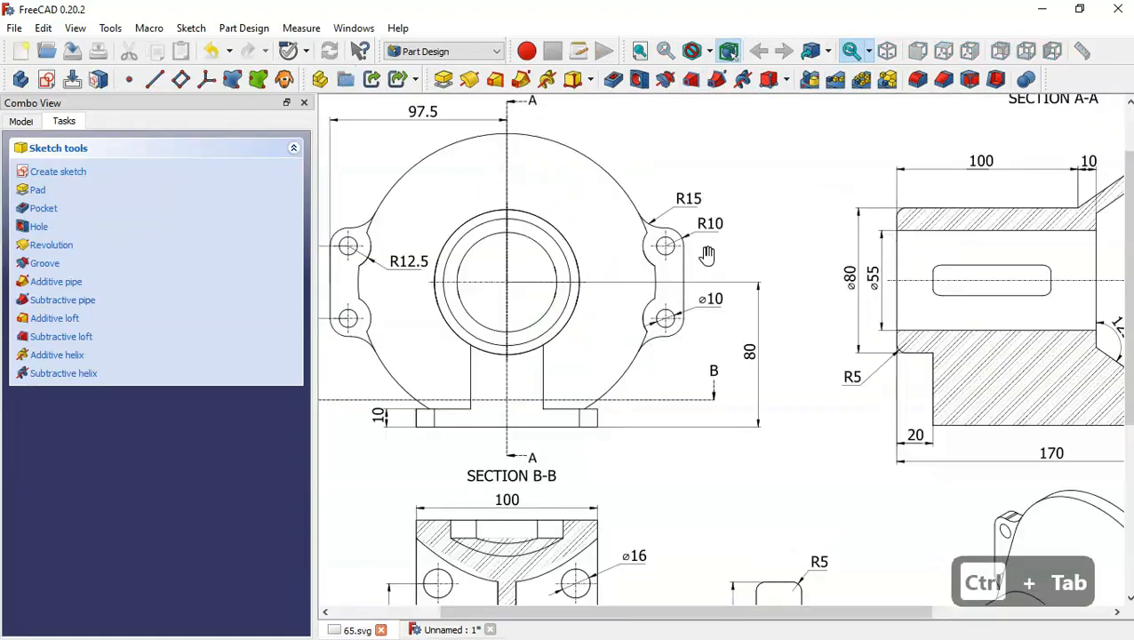
mouse_move(880, 381)
left_mouse_down()
mouse_move(891, 385)
mouse_move(754, 316)
left_mouse_up()
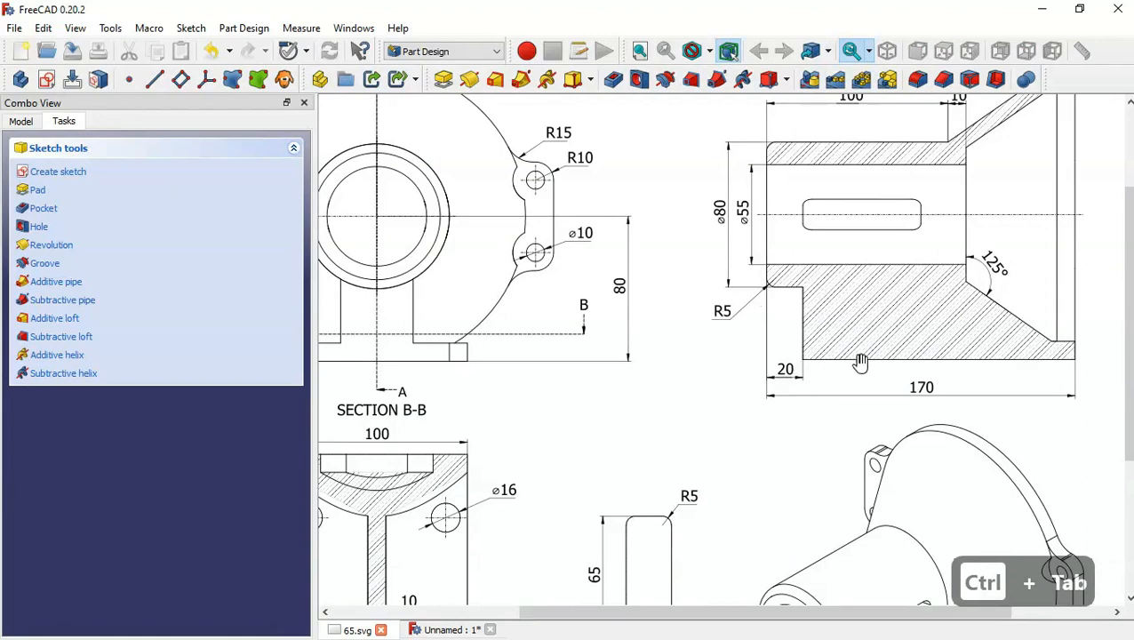
key("ctrl+Tab")
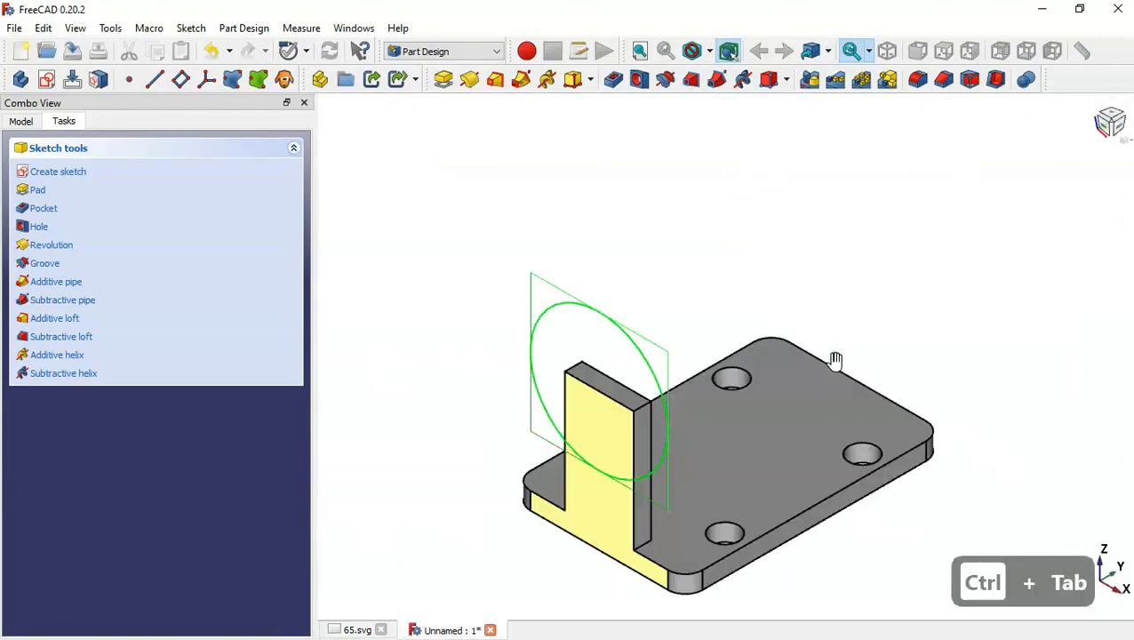
left_click(21, 122)
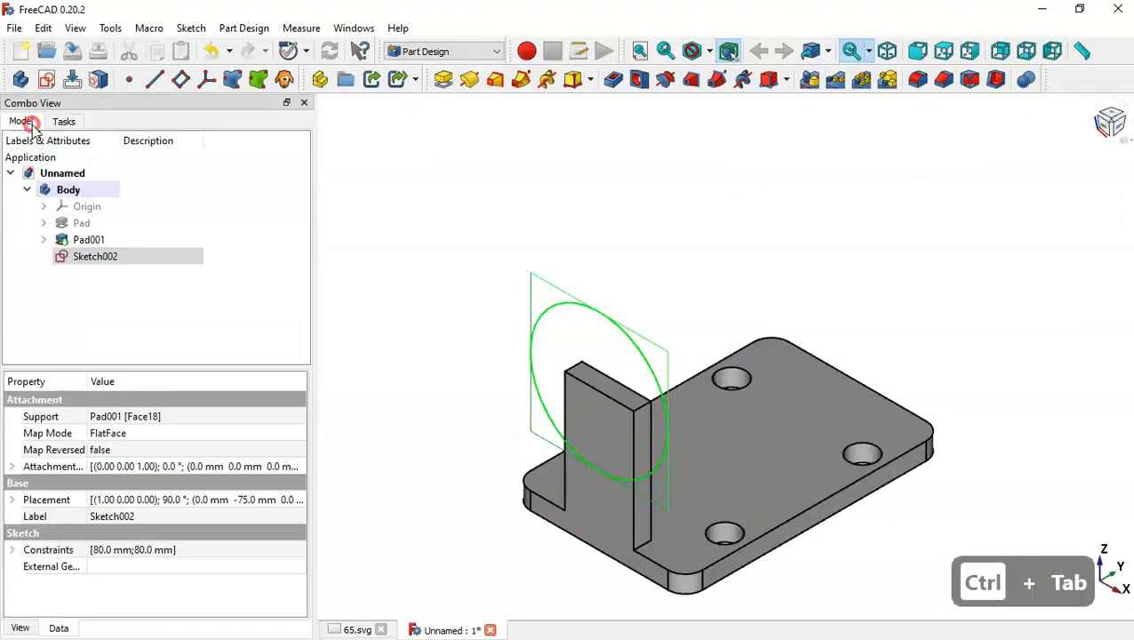
right_click(170, 256)
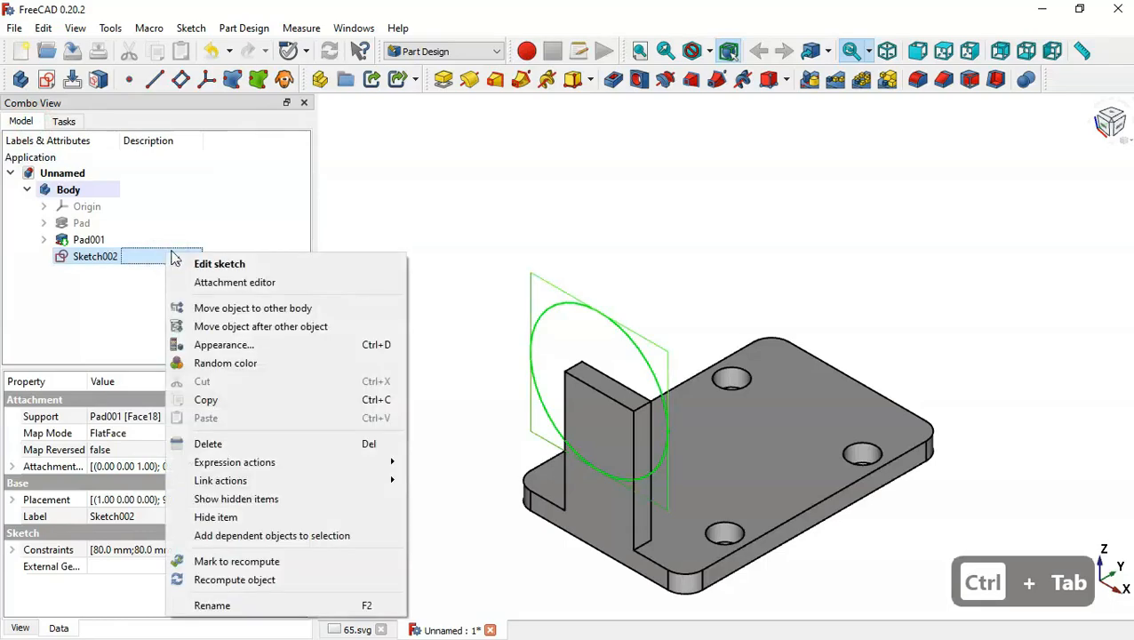
left_click(313, 284)
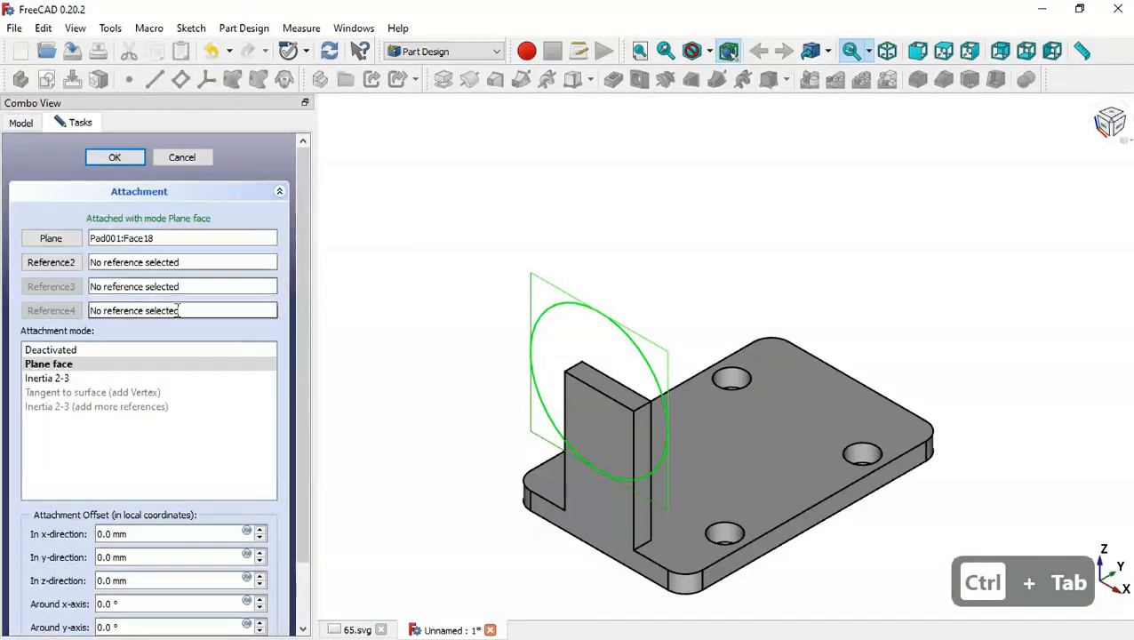
scroll(306, 319, "down", 2)
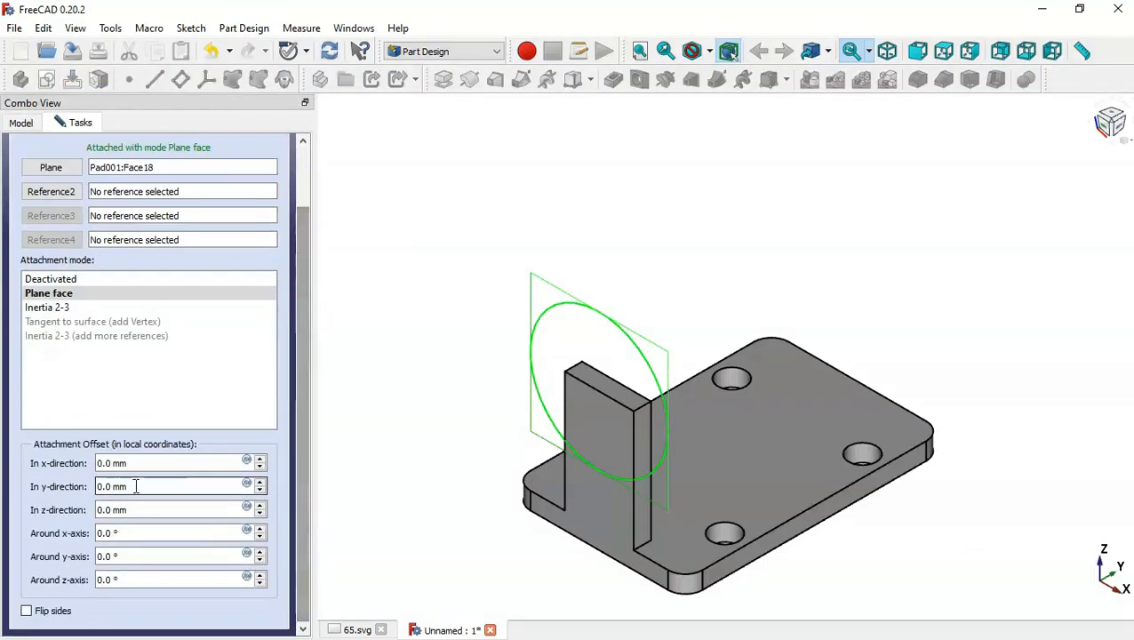
triple_click(144, 509)
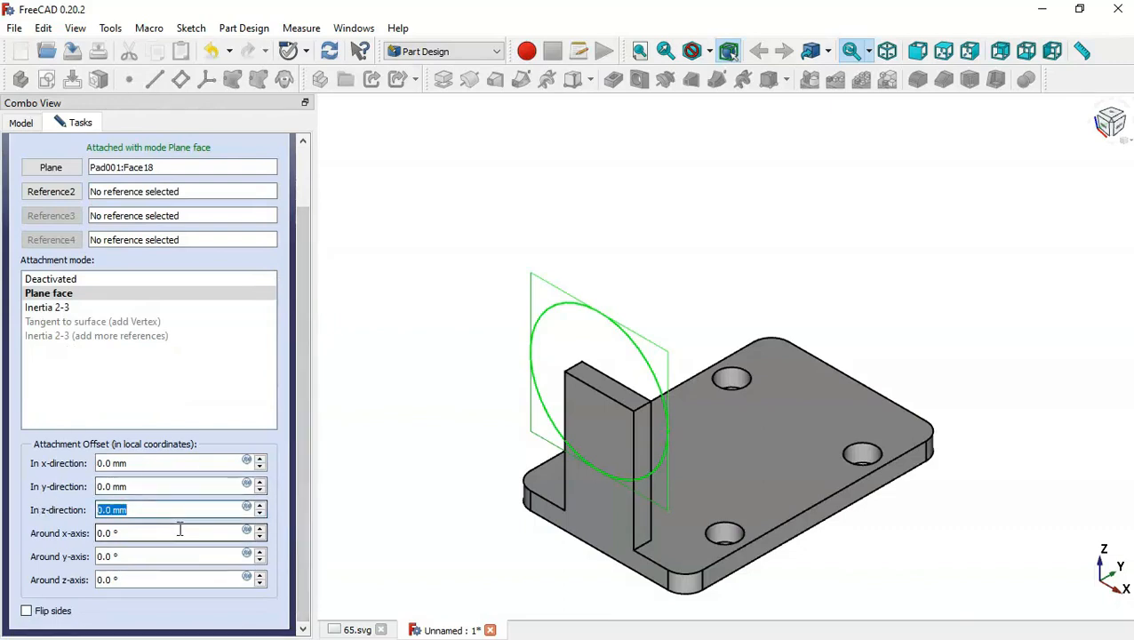
type("20")
key("Return")
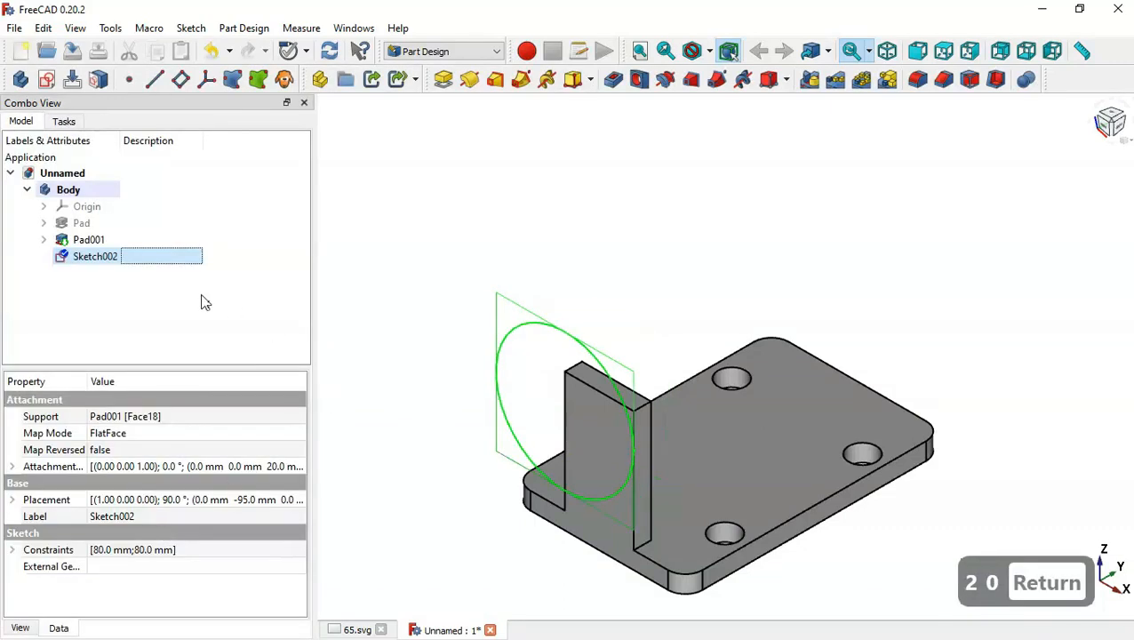
Pad the circle sketch 100 mm in the reversed direction, checking the cylinder's length in the 65.svg drawing.
left_click(444, 79)
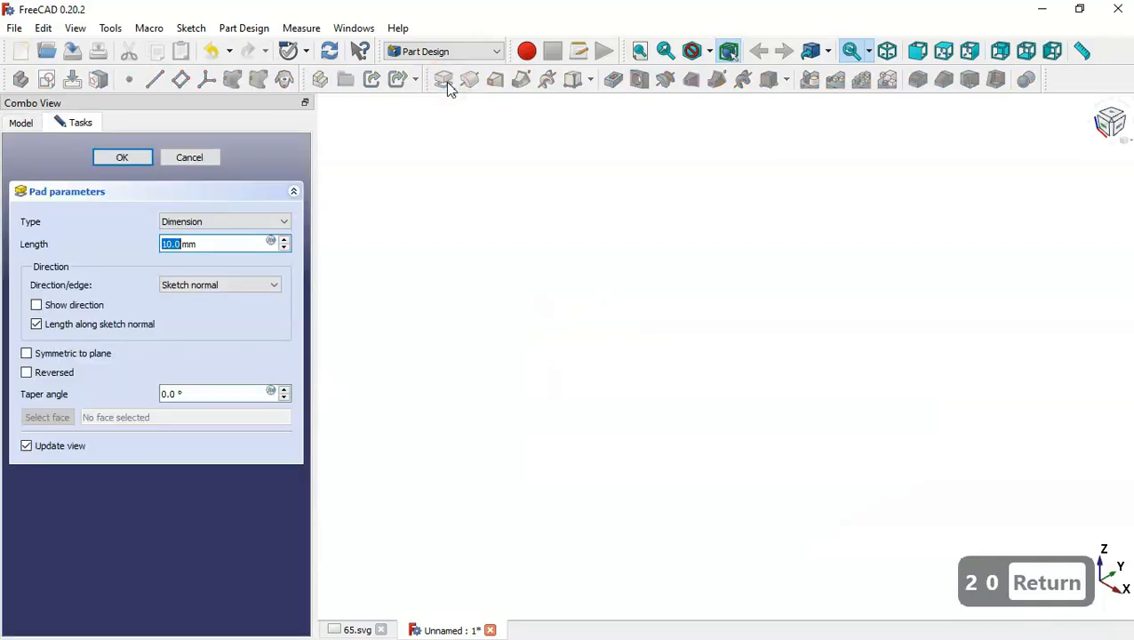
left_click(59, 374)
key("ctrl+Tab")
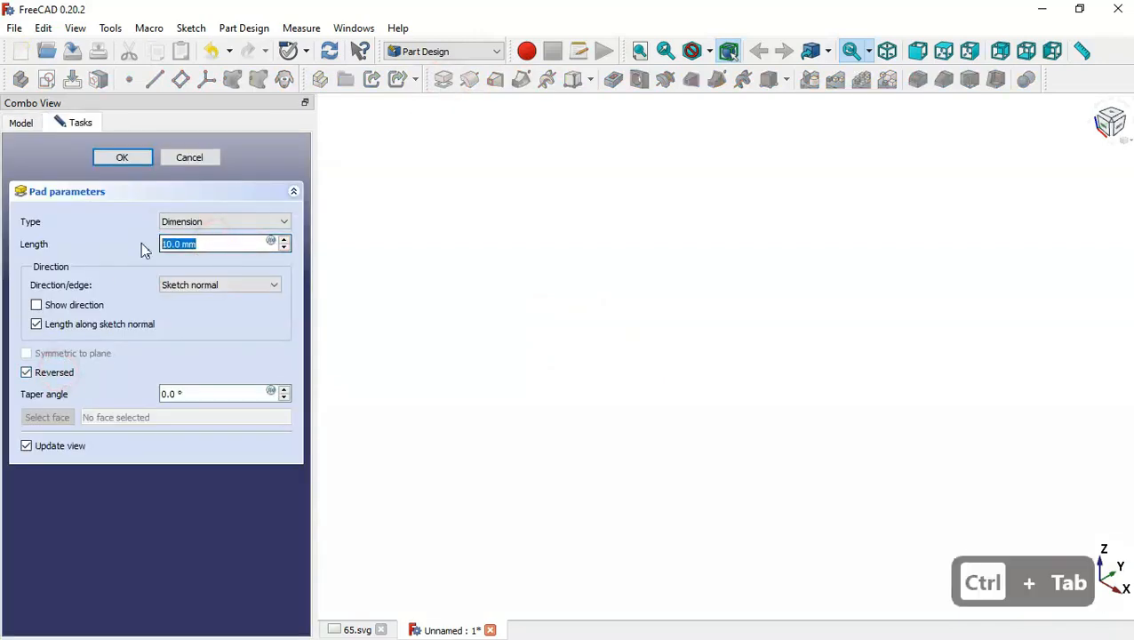
left_click_drag(646, 267, 733, 477)
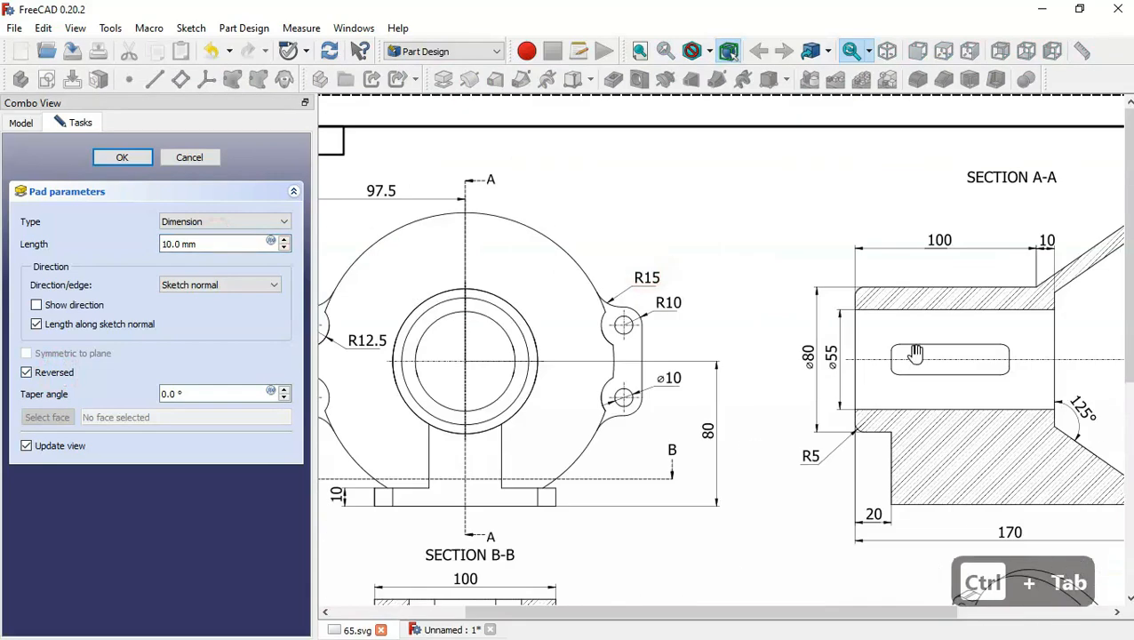
key("ctrl+Tab")
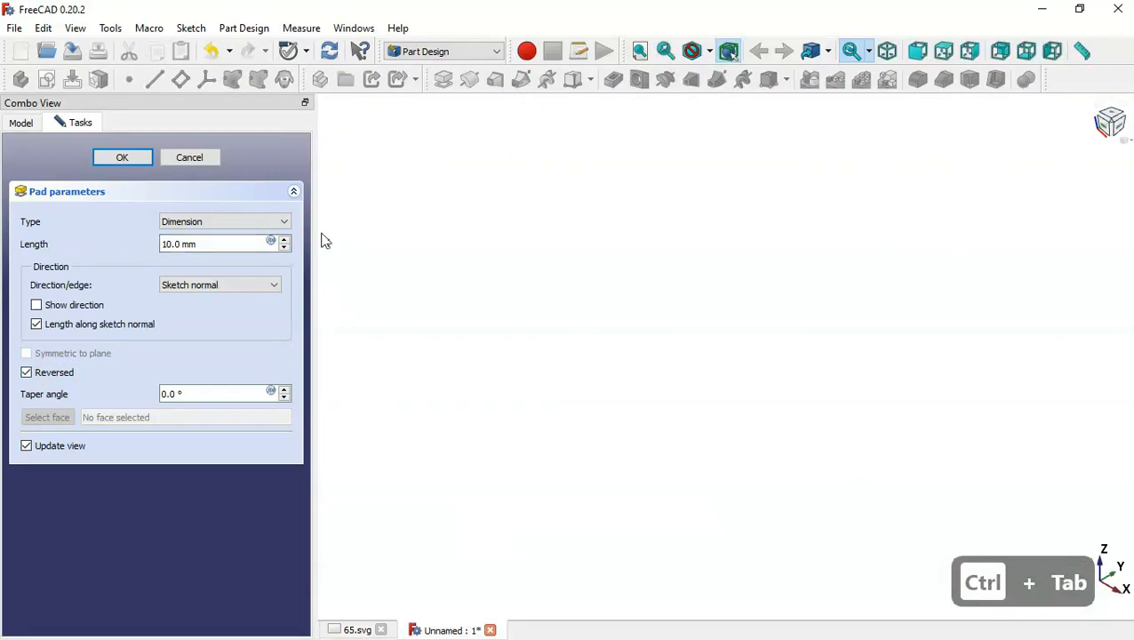
double_click(207, 242)
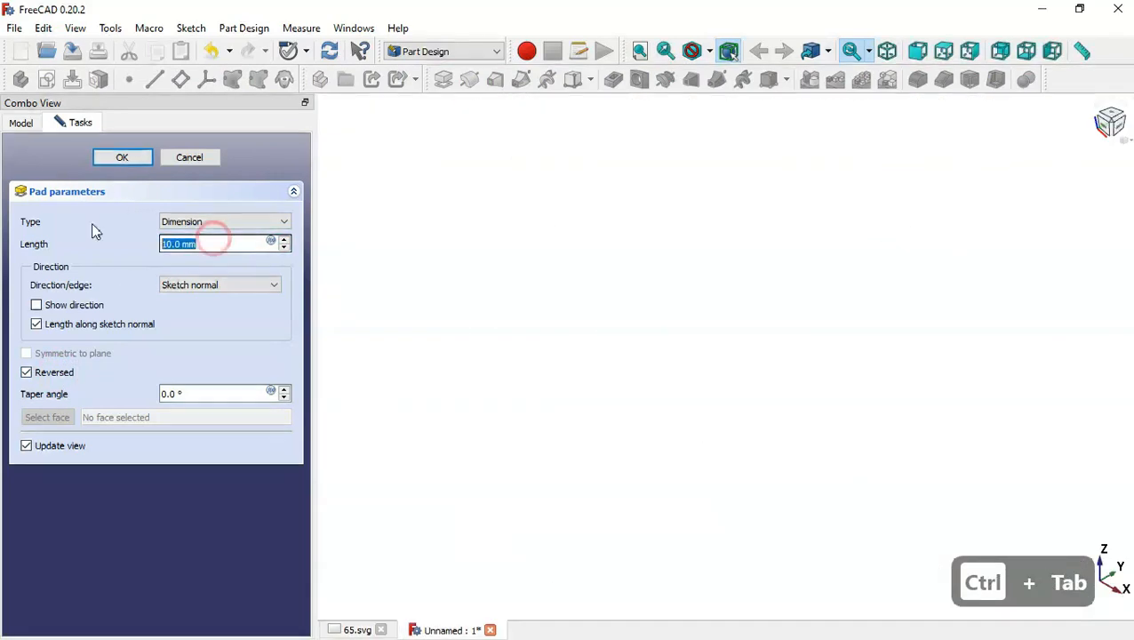
type("100")
key("Return")
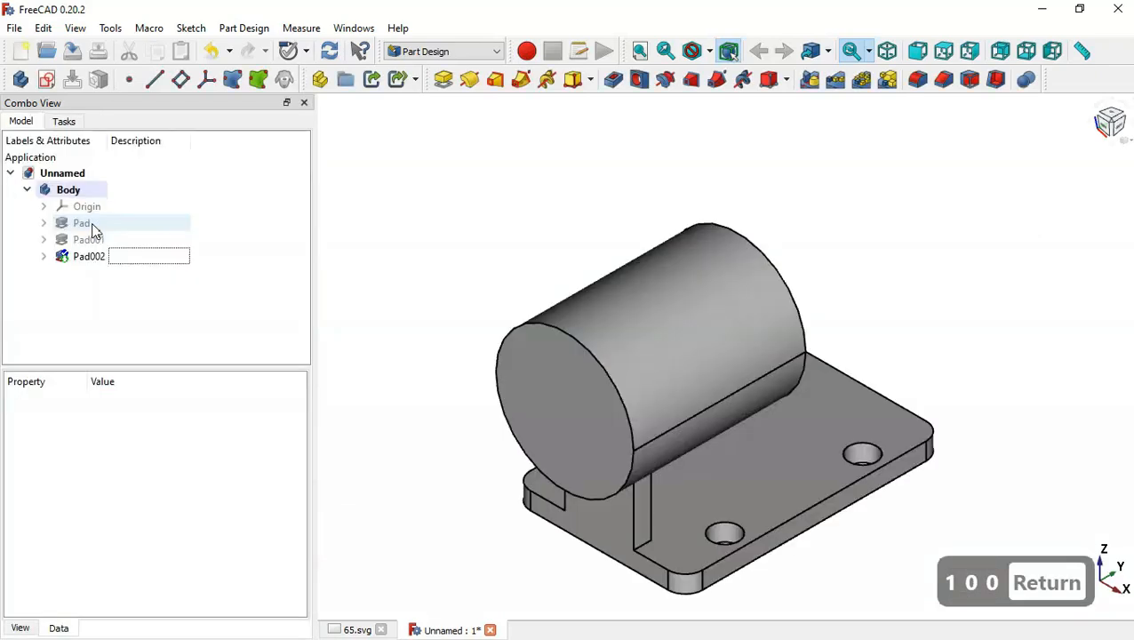
Create a sketch on the YZ plane, link the cylinder's rear end edge as external geometry, and switch on the section view.
middle_click_drag(967, 481, 870, 460)
key("Home")
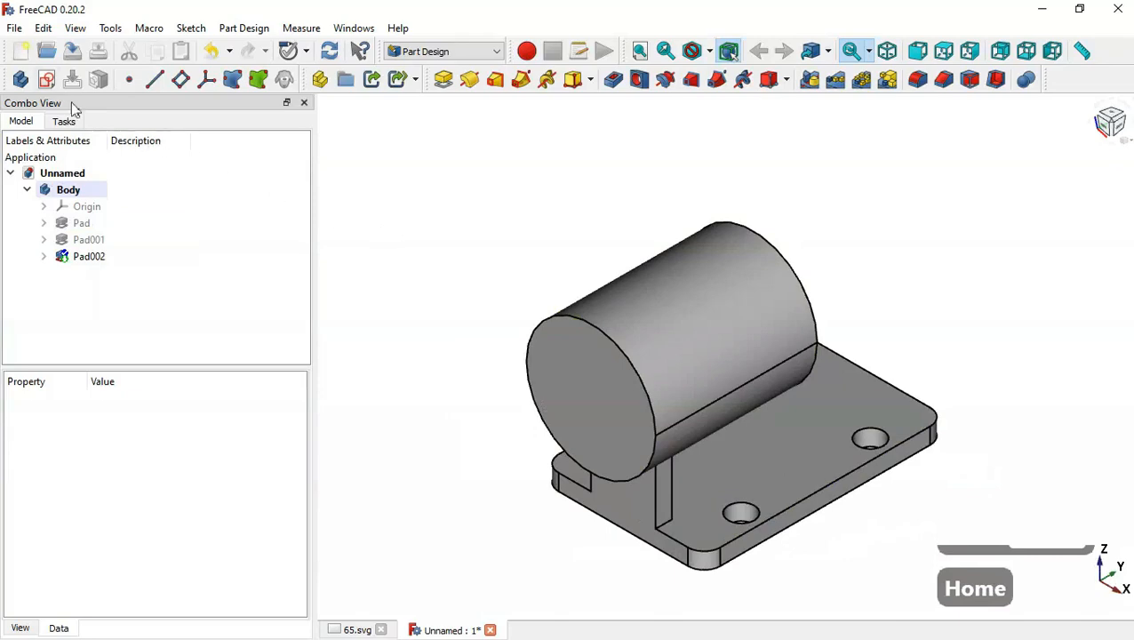
left_click(55, 85)
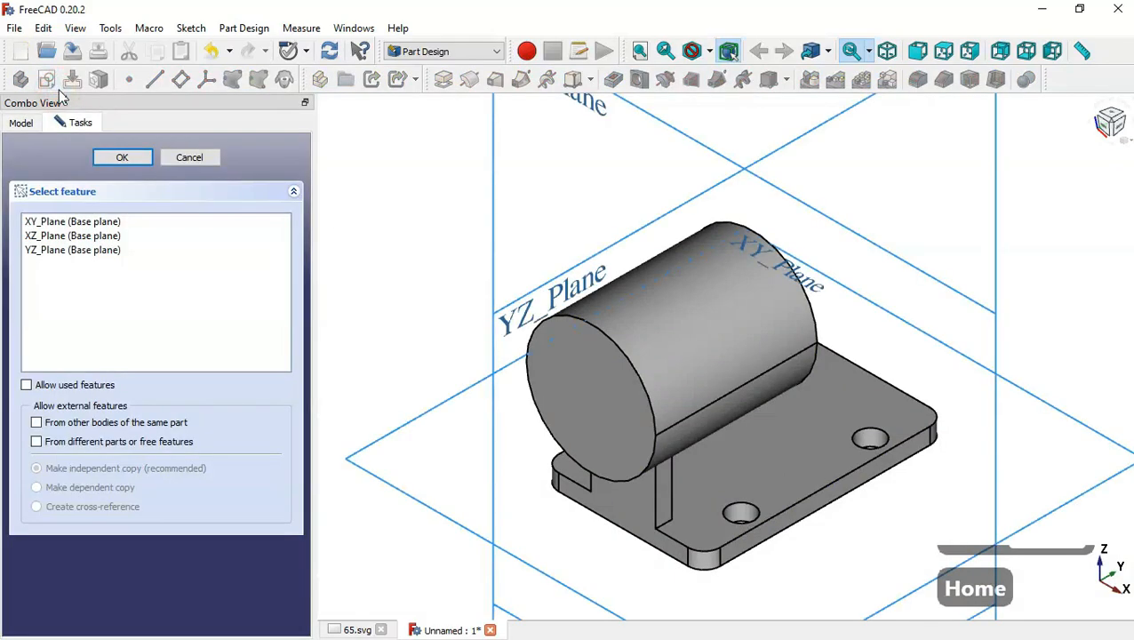
left_click(571, 292)
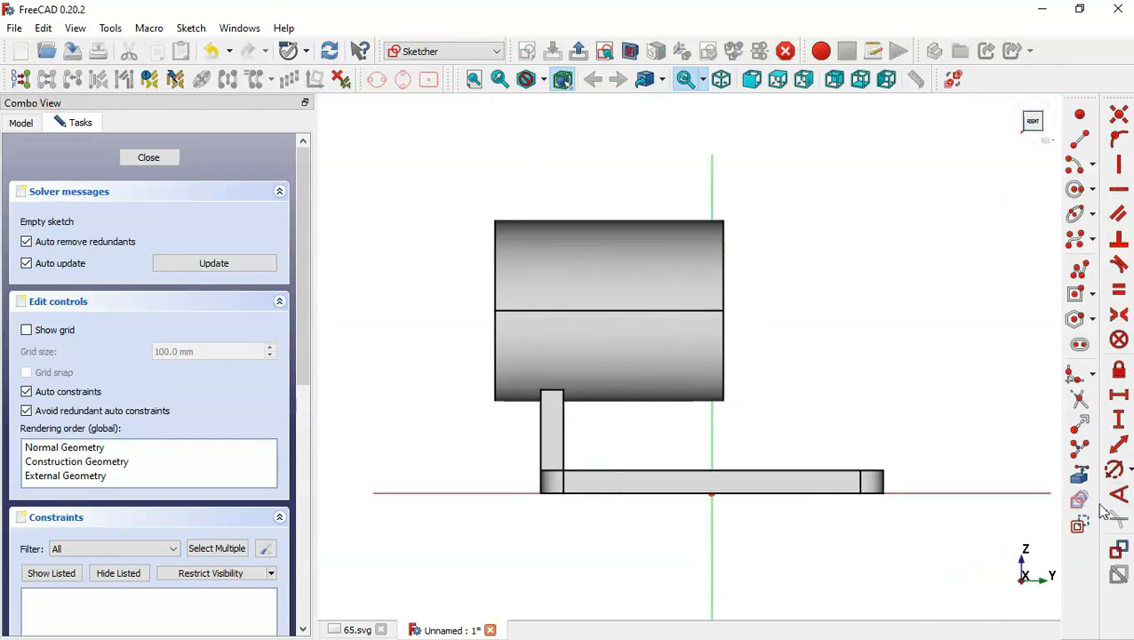
left_click(1081, 478)
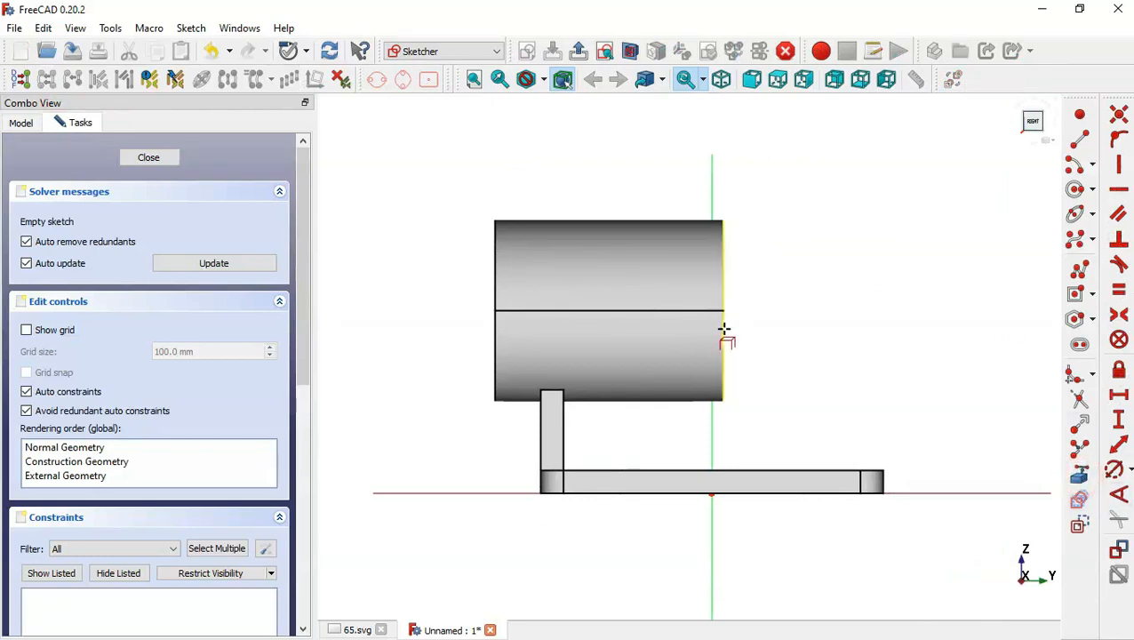
left_click(723, 269)
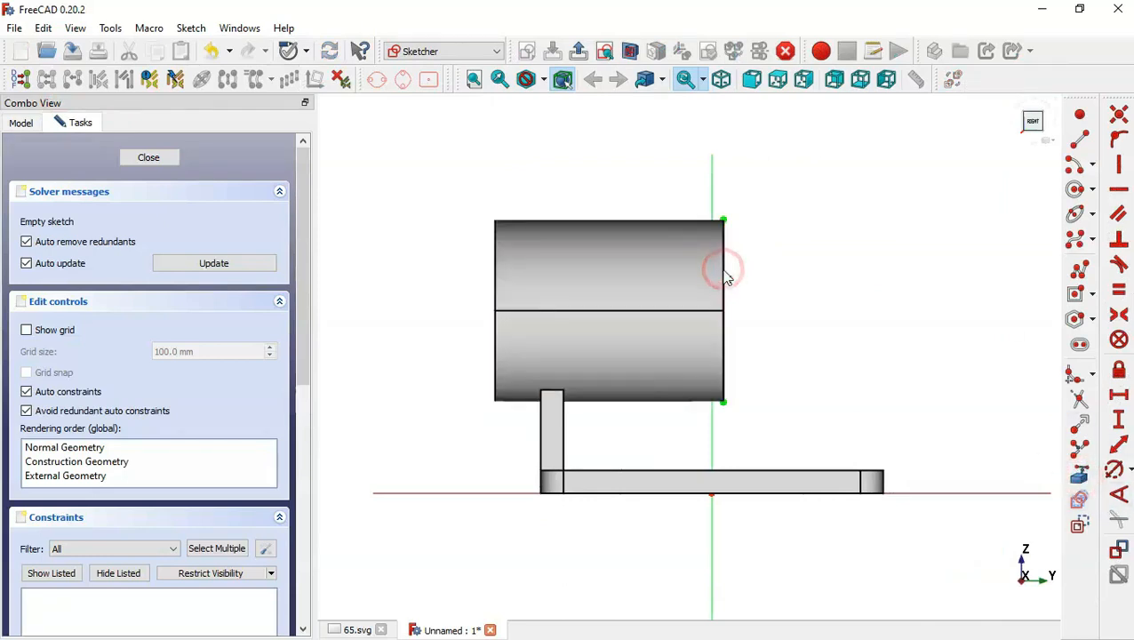
left_click(628, 52)
scroll(535, 374, "down", 2)
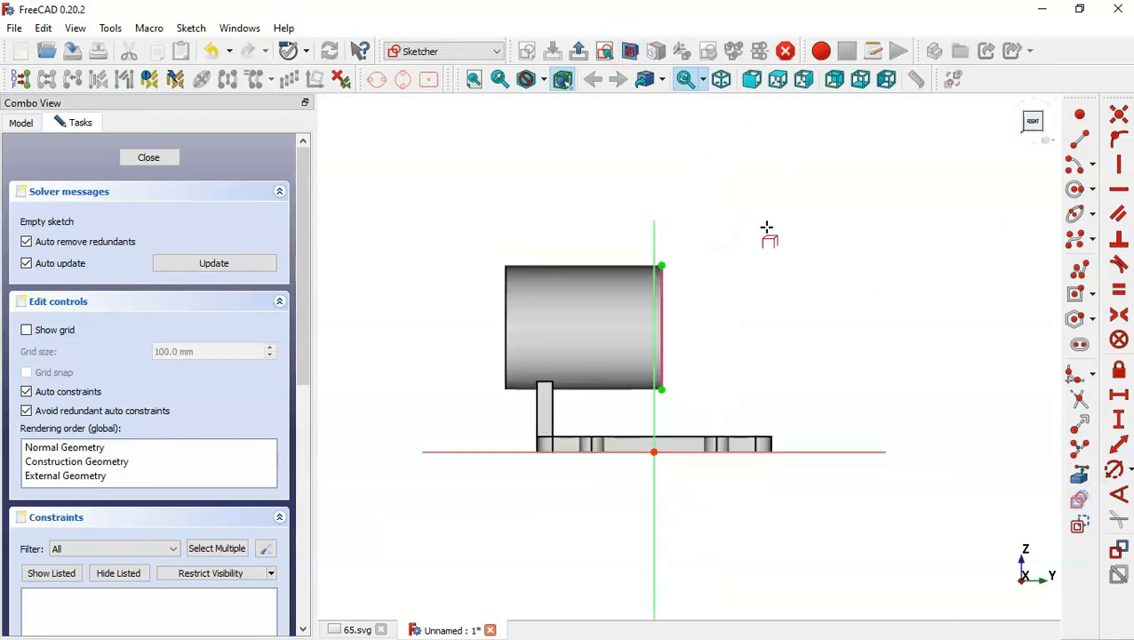
Following Section A-A in 65.svg, sketch a closed flared profile from about 37 mm of the cylinder's end edge to a rim about 24 mm high.
key("ctrl+Tab")
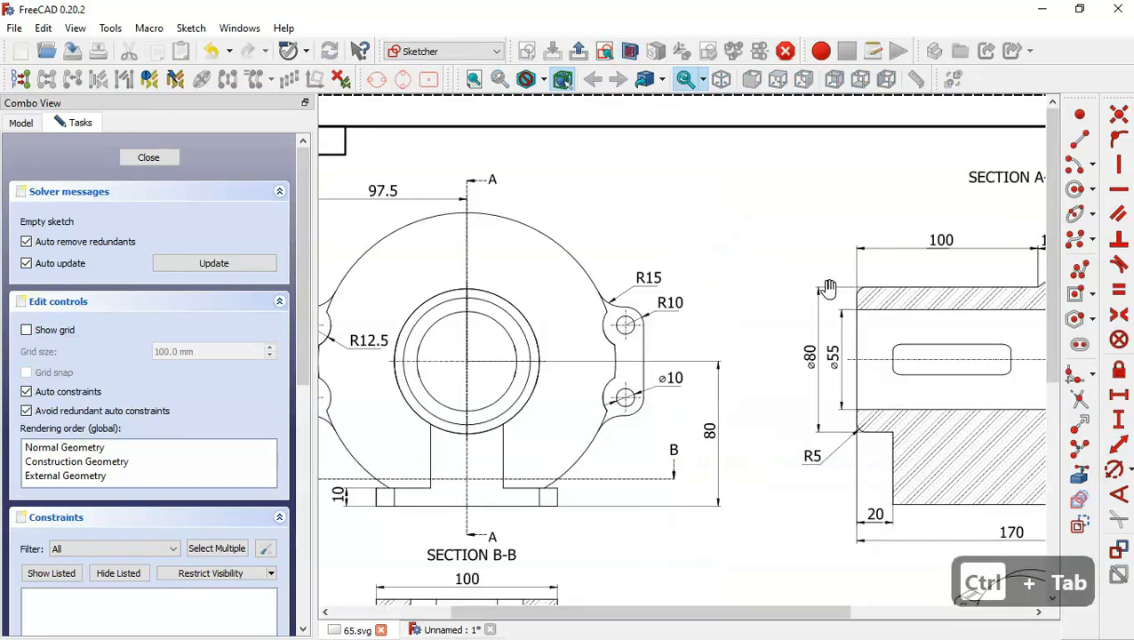
left_click_drag(828, 289, 381, 293)
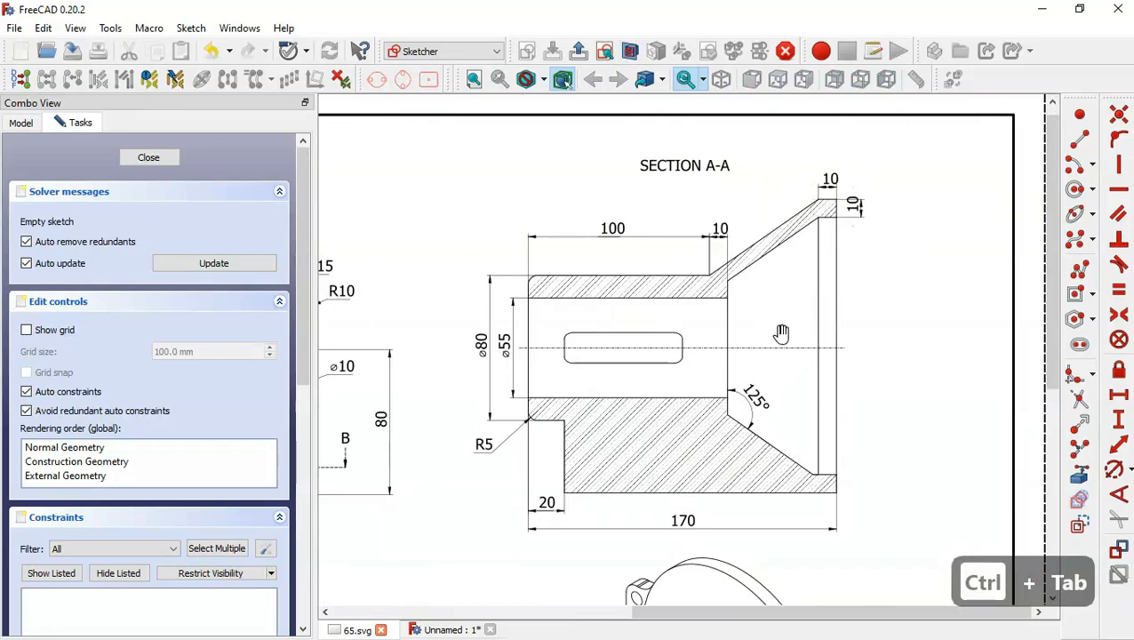
key("ctrl+Tab")
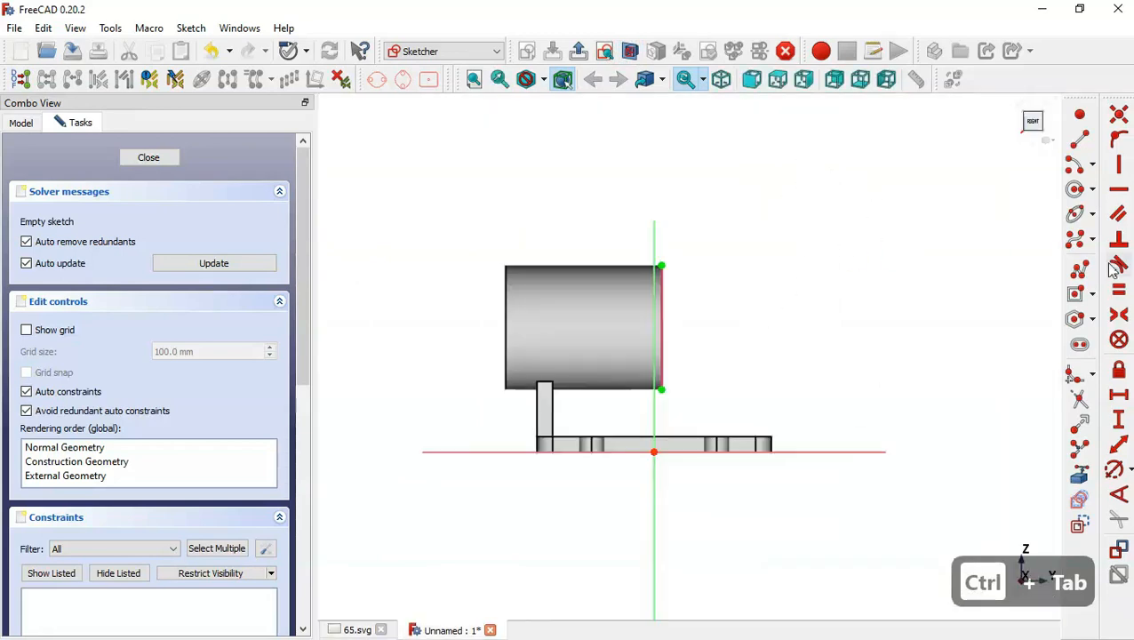
left_click(1082, 271)
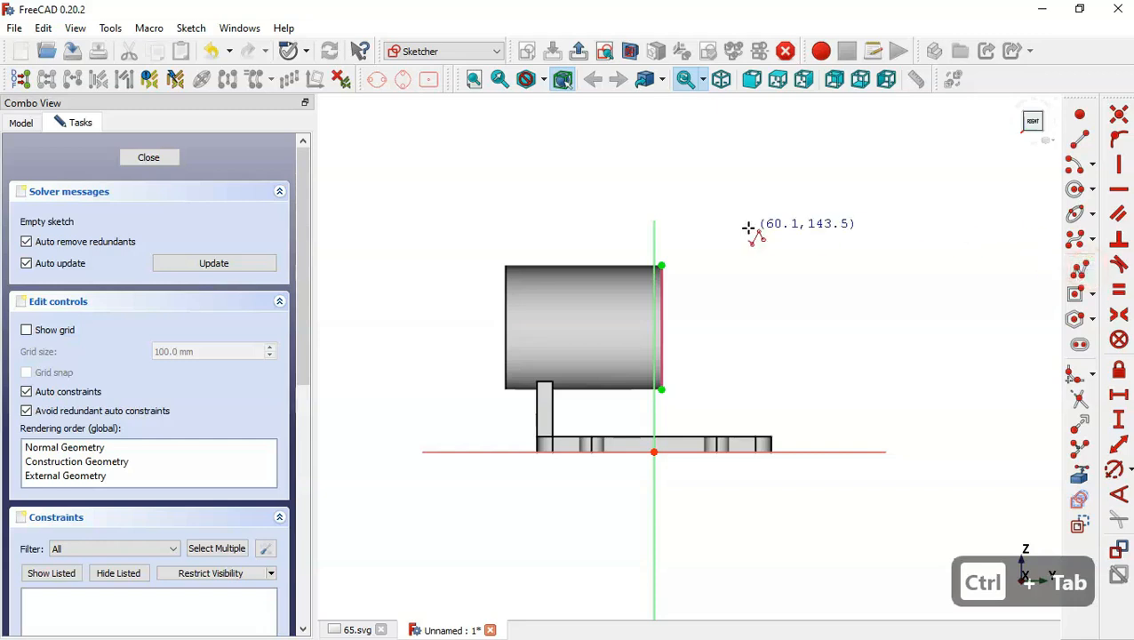
left_click(662, 320)
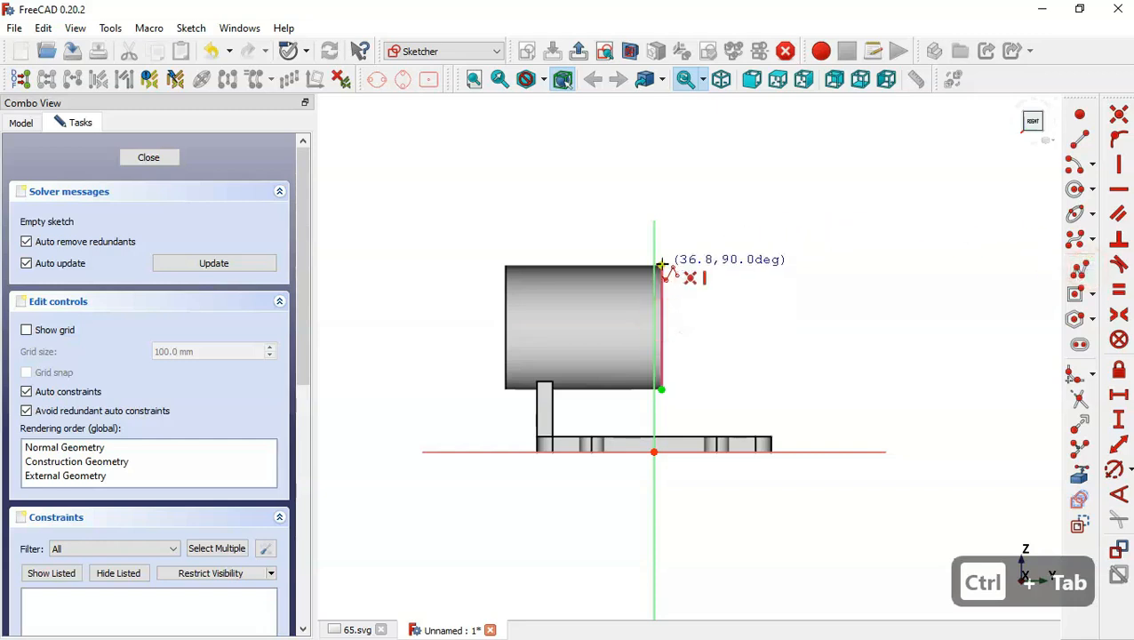
left_click(662, 264)
left_click(765, 175)
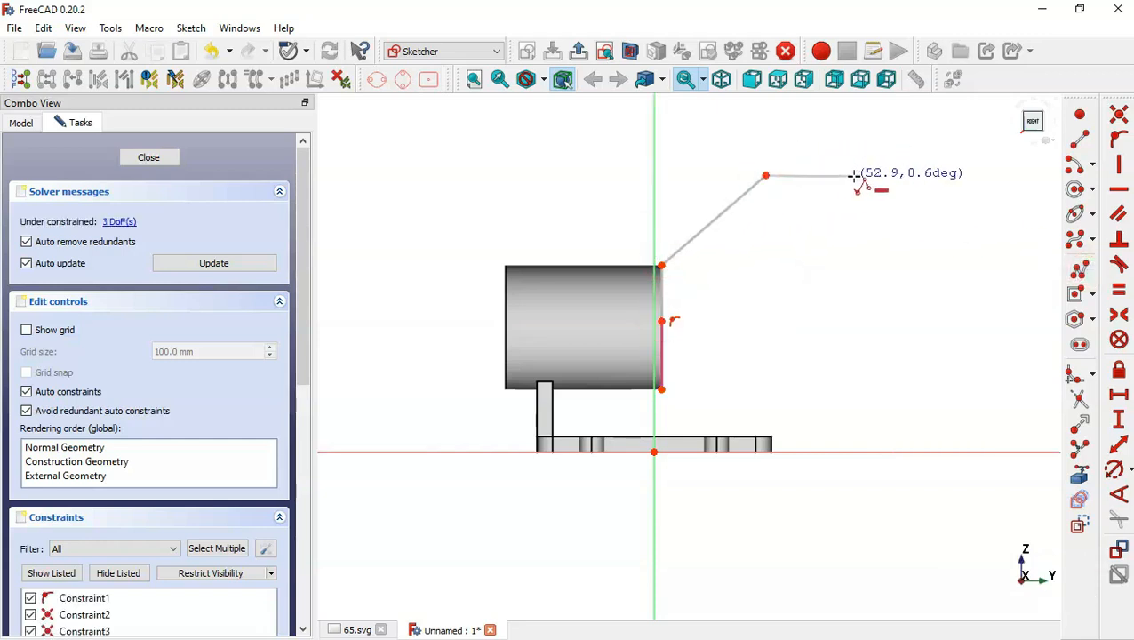
left_click(844, 175)
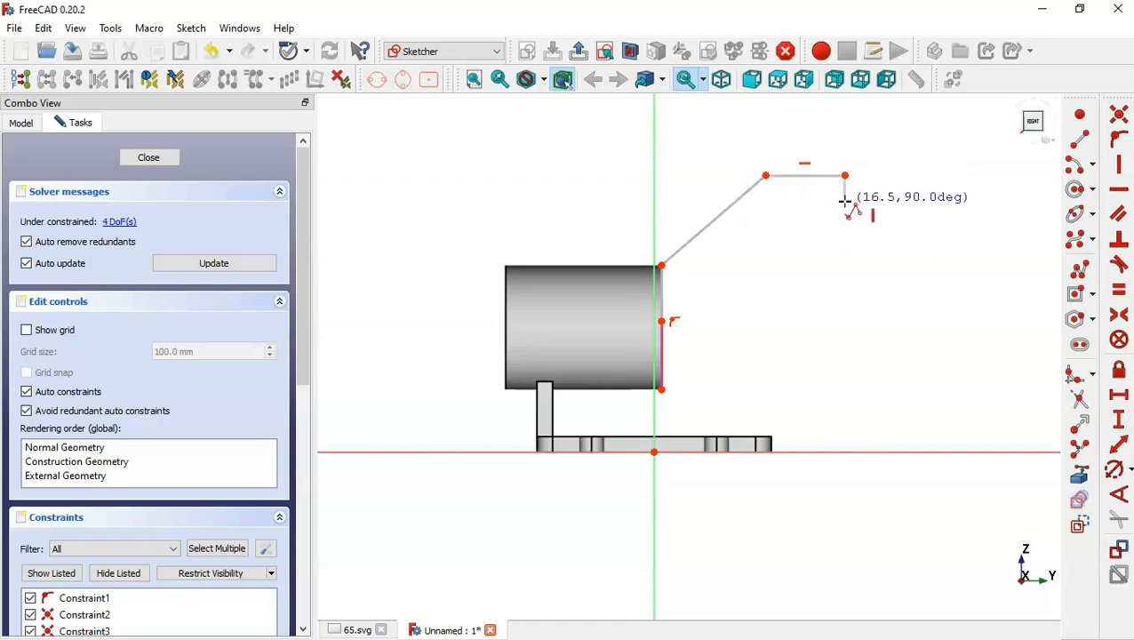
left_click(844, 211)
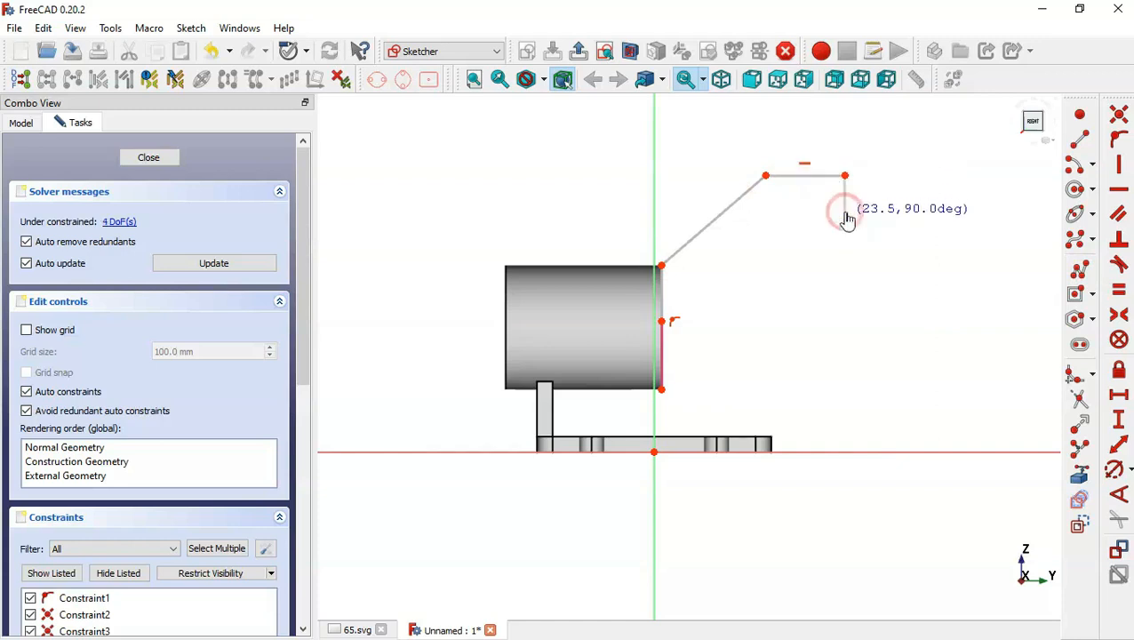
left_click(794, 212)
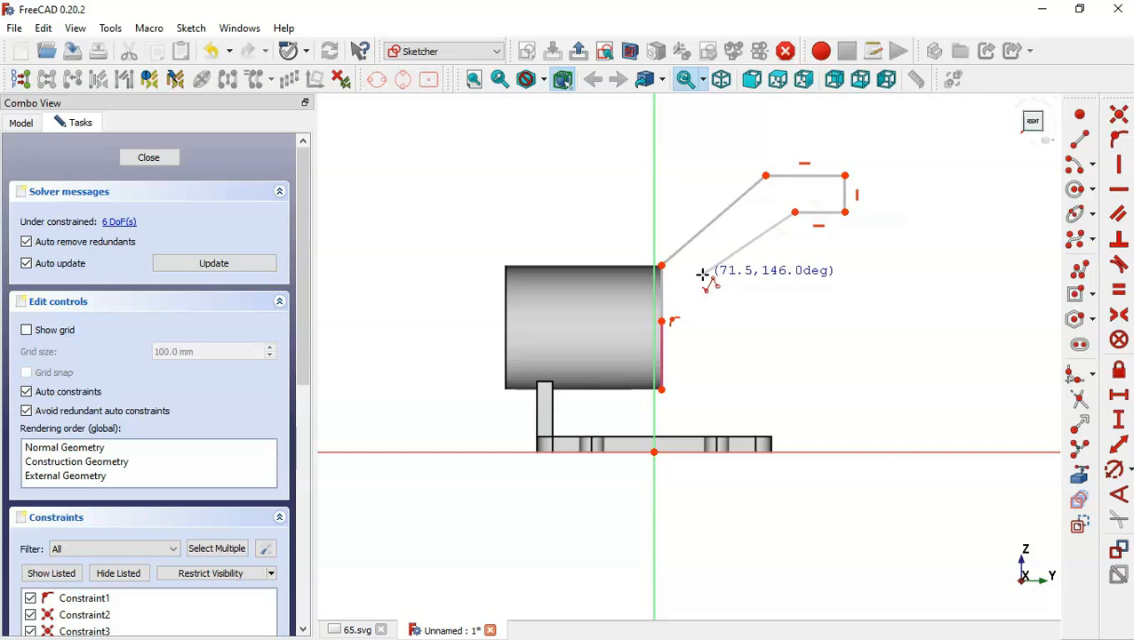
left_click(702, 275)
left_click(702, 322)
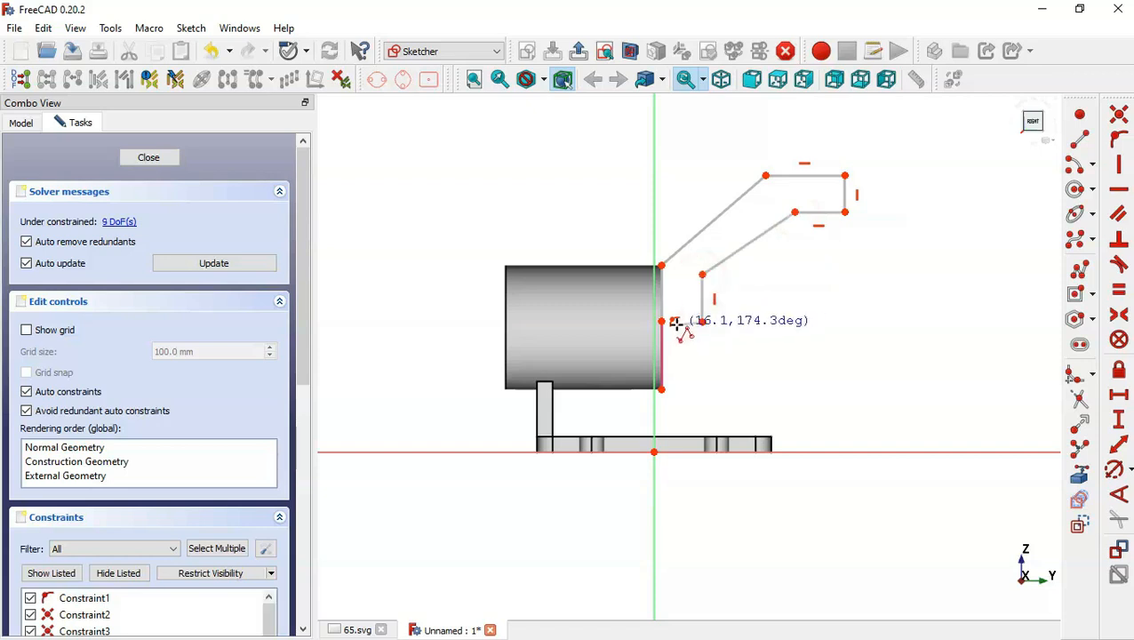
left_click(666, 328)
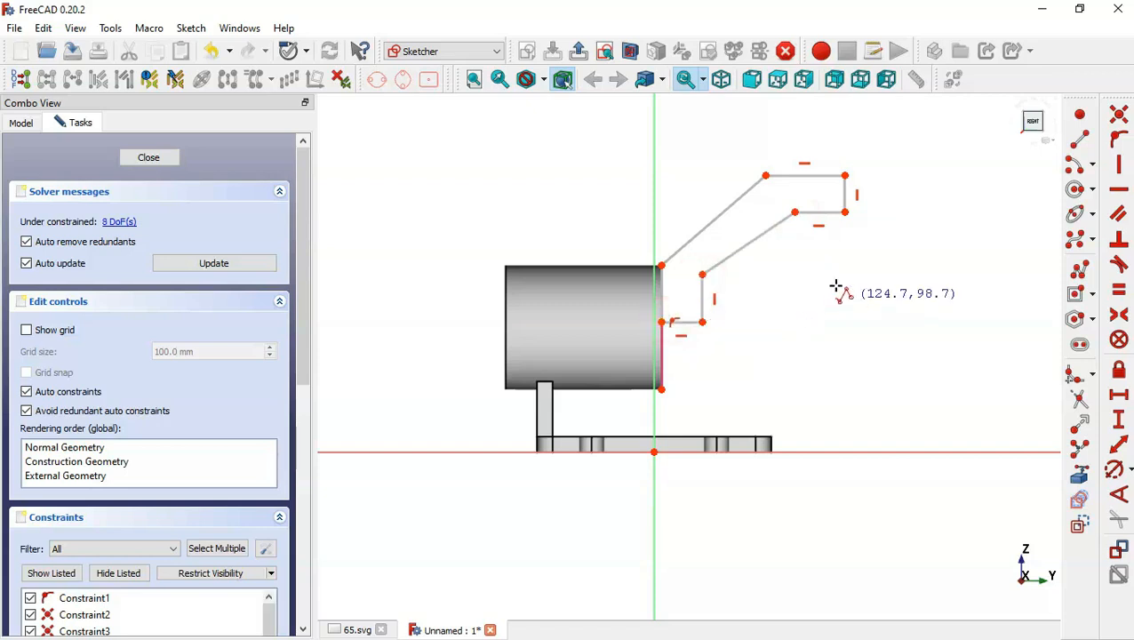
After checking Section A-A in 65.svg, constrain the profile's three rim edges and the short horizontal edge by the cylinder to equal length.
key("ctrl+Tab")
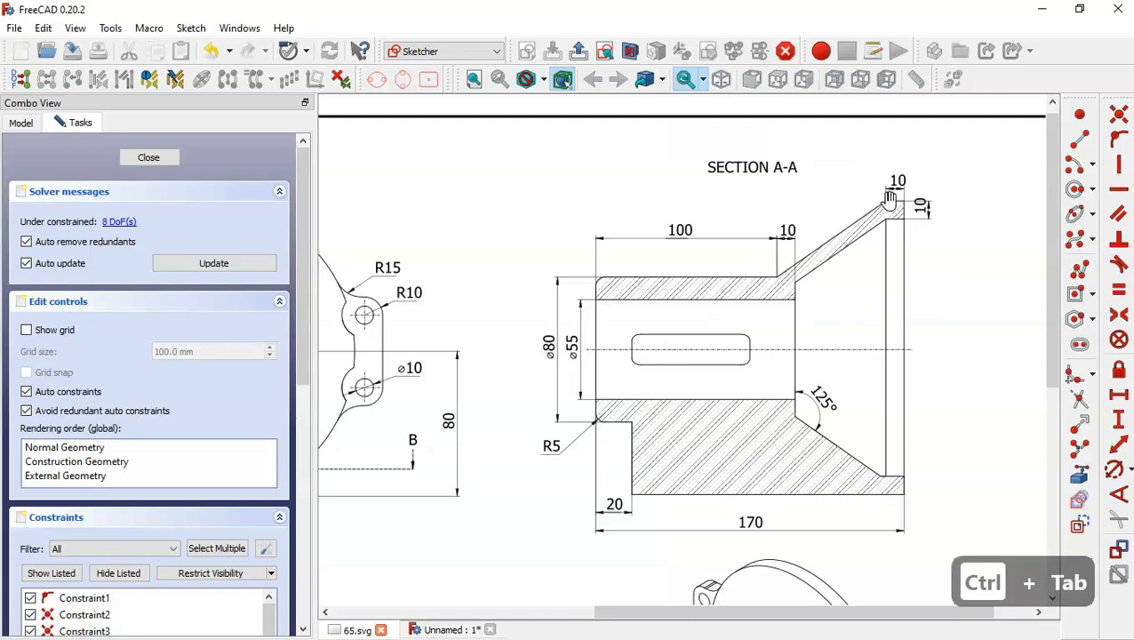
scroll(904, 160, "up", 2)
left_click_drag(940, 222, 790, 271)
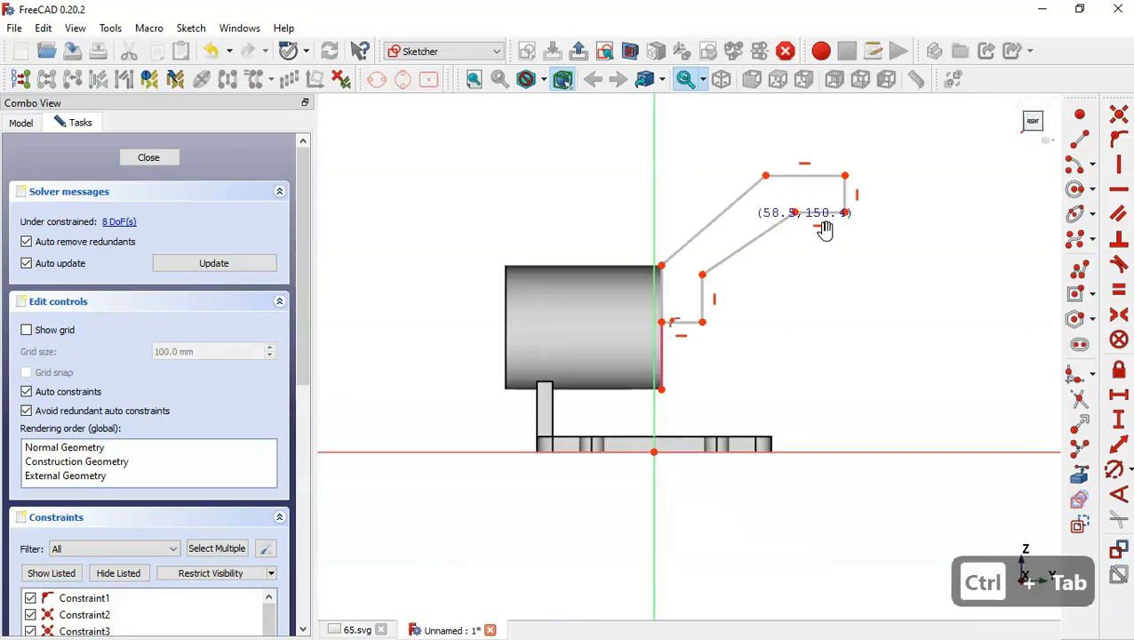
key("ctrl+Tab")
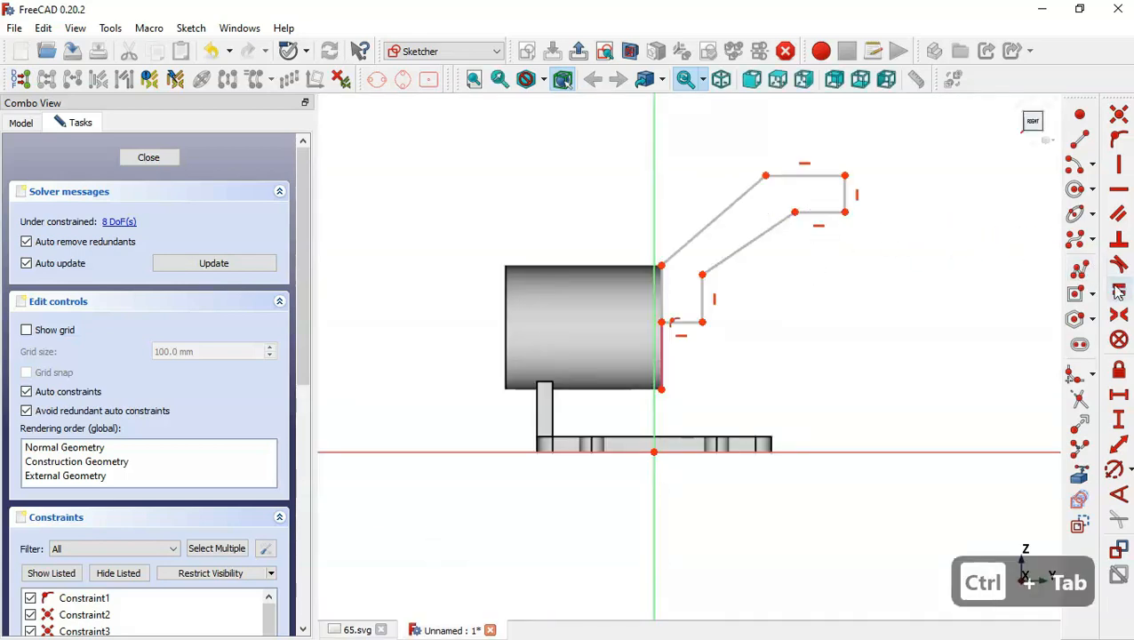
key("Escape")
key("Escape")
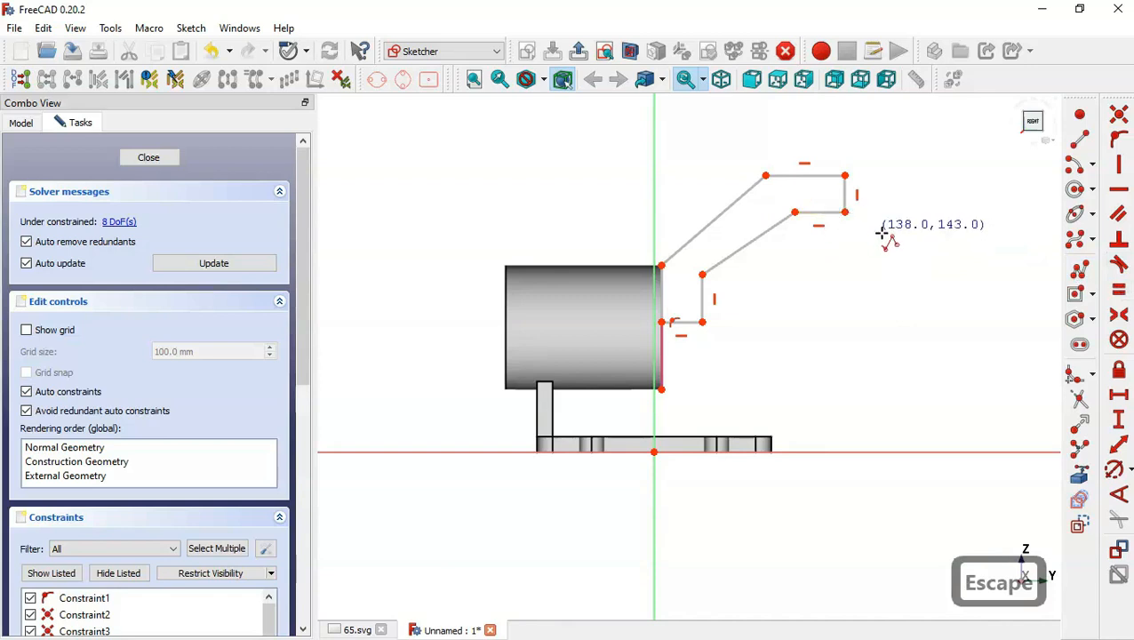
left_click(807, 177)
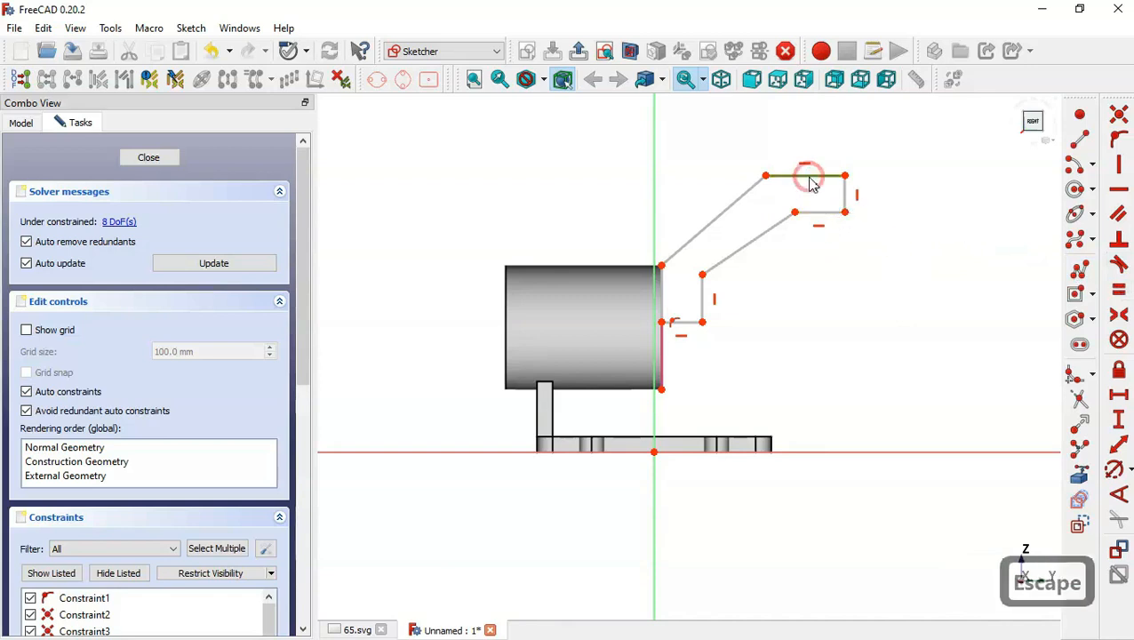
left_click(846, 196)
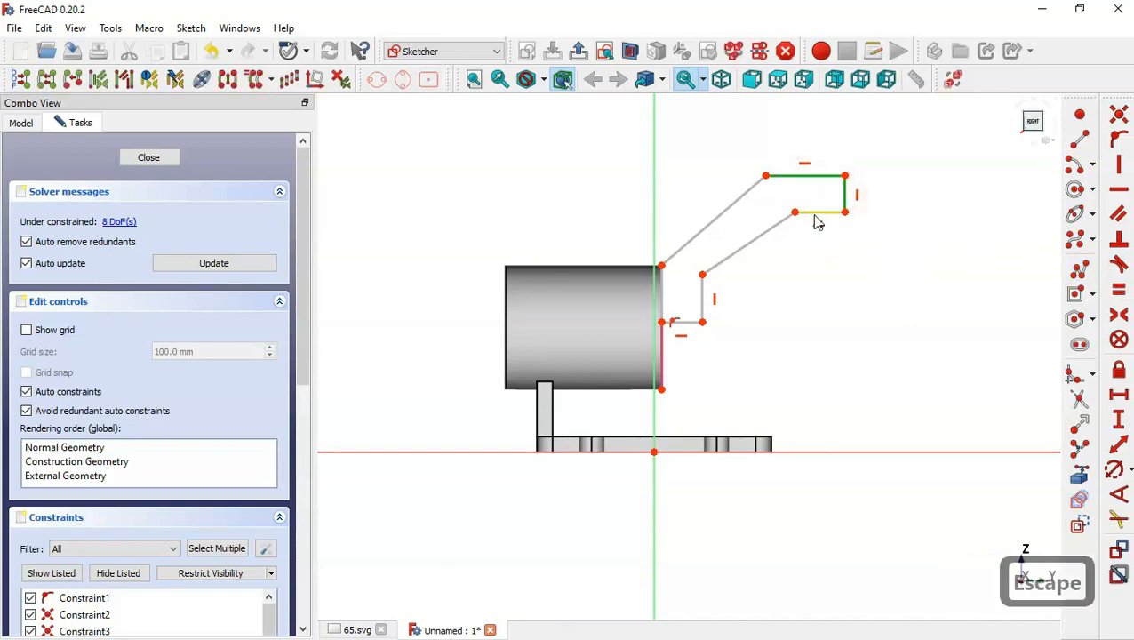
left_click(818, 214)
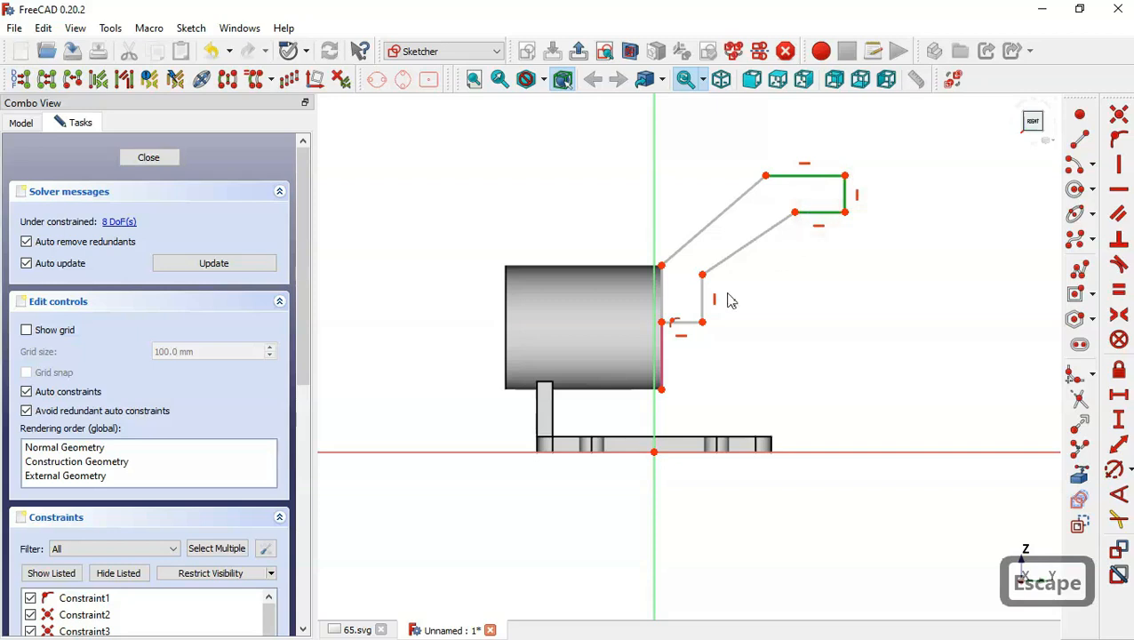
left_click(694, 325)
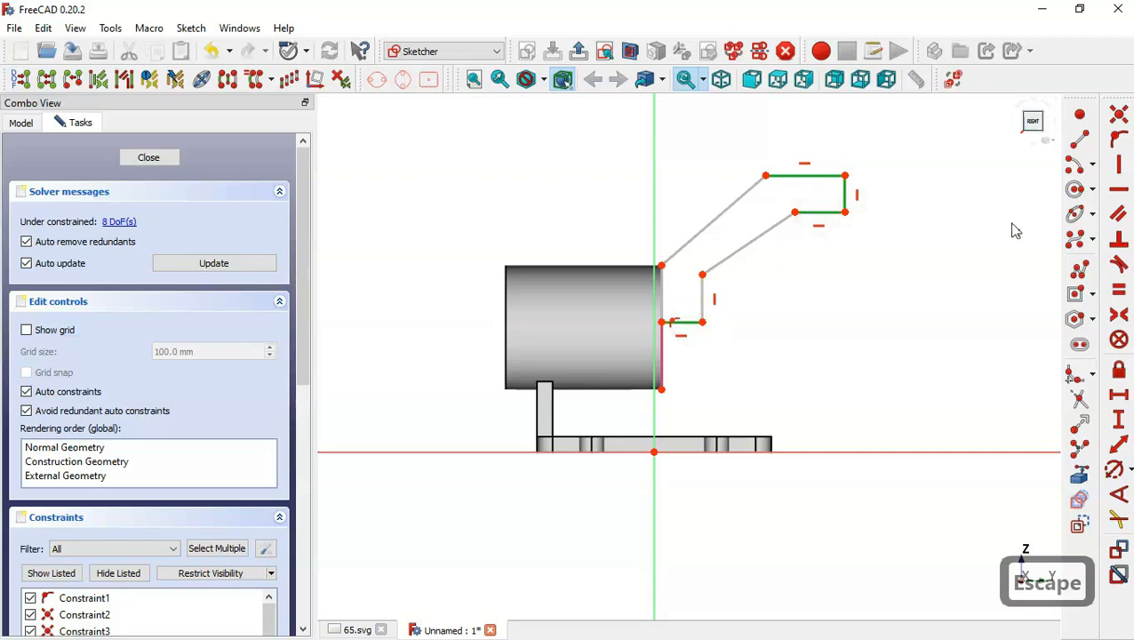
left_click(1119, 291)
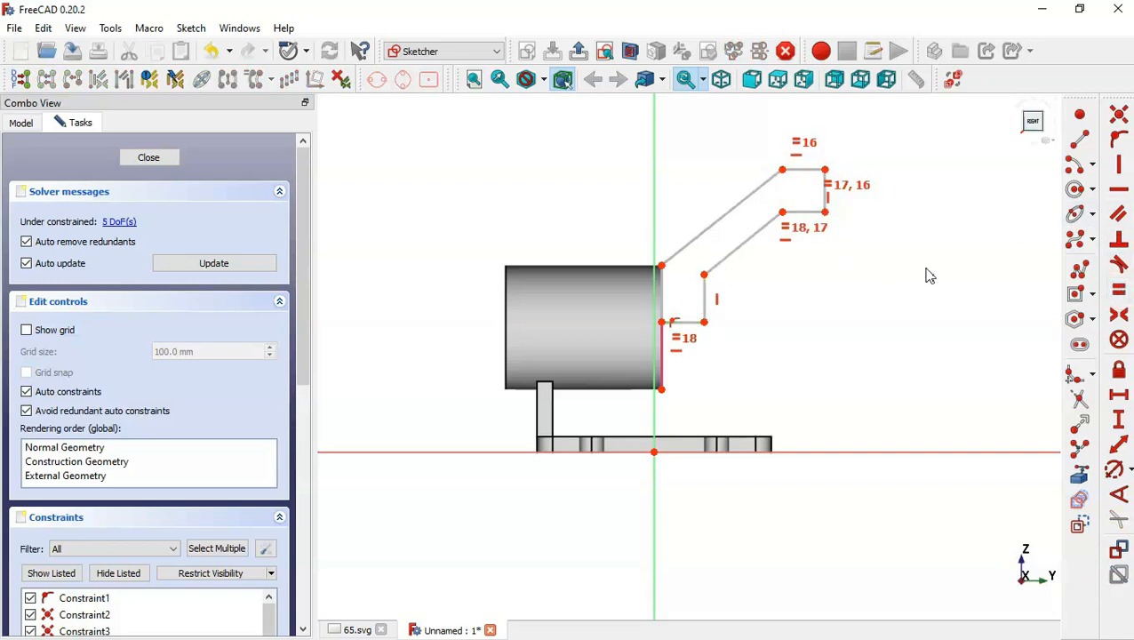
Constrain the length of the short horizontal edge beside the cylinder's rear end to 10 mm.
left_click(1121, 398)
left_click(685, 322)
type("10")
key("Return")
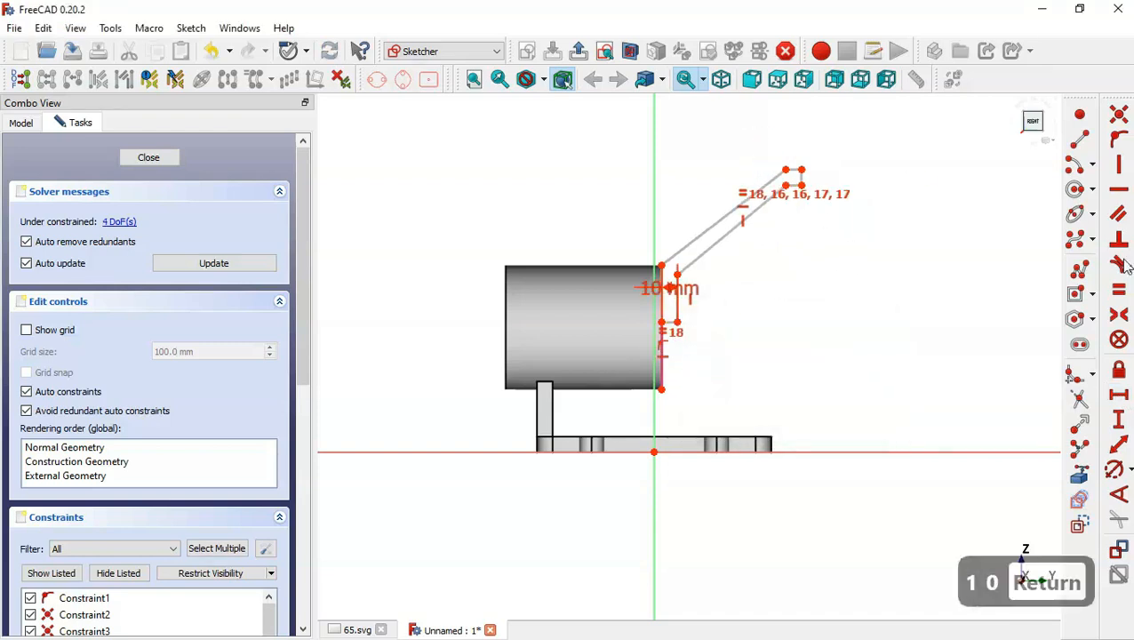
Constrain the profile's two sloped lines to be parallel.
left_click(1118, 213)
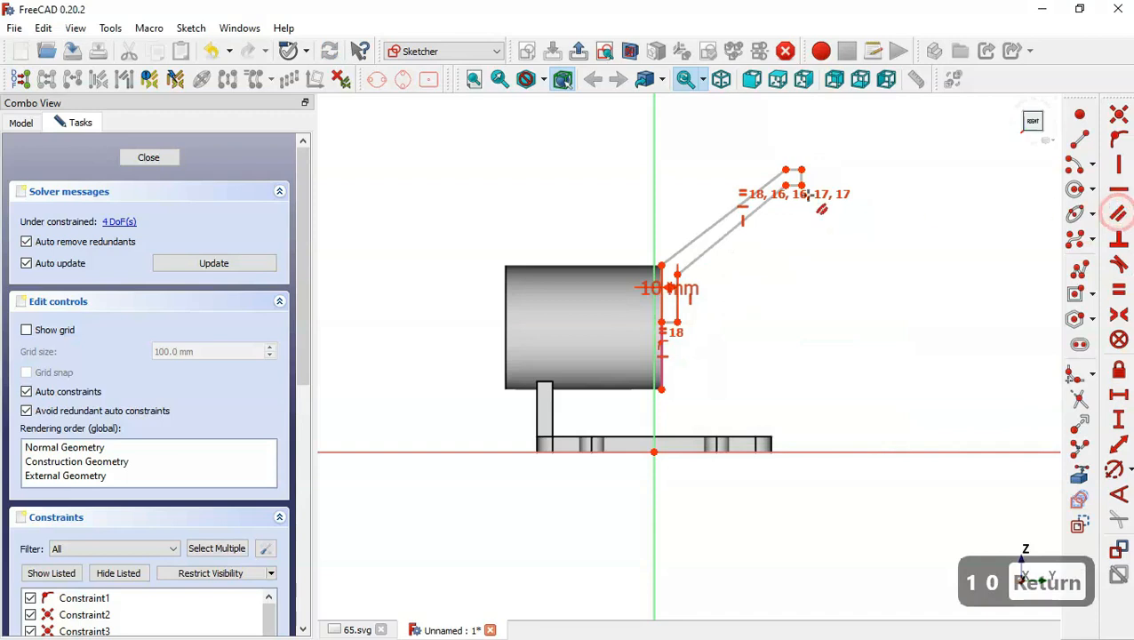
left_click(728, 213)
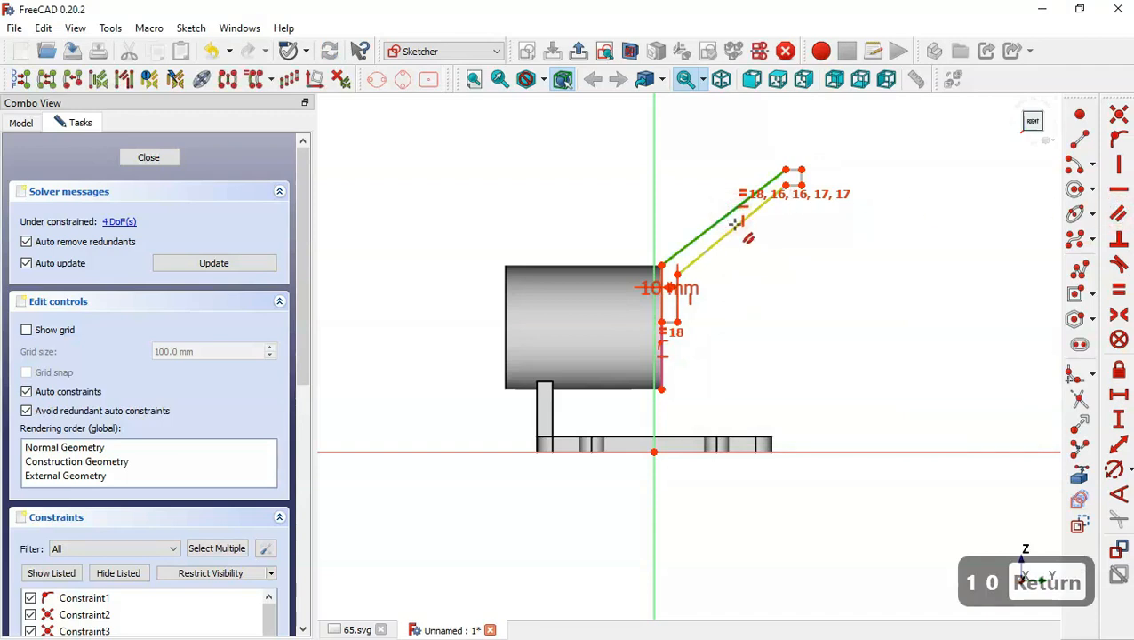
left_click(734, 226)
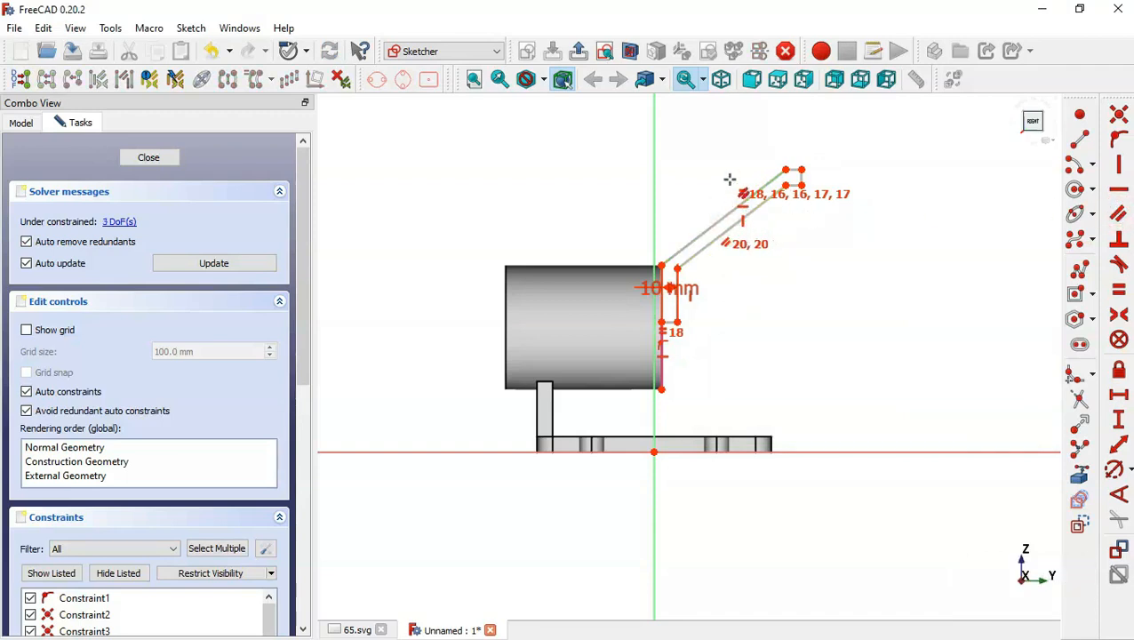
Following Section A-A in 65.svg, set the angle between the inner sloped line and the adjoining vertical line to 125°.
scroll(653, 249, "up", 3)
scroll(655, 251, "down", 4)
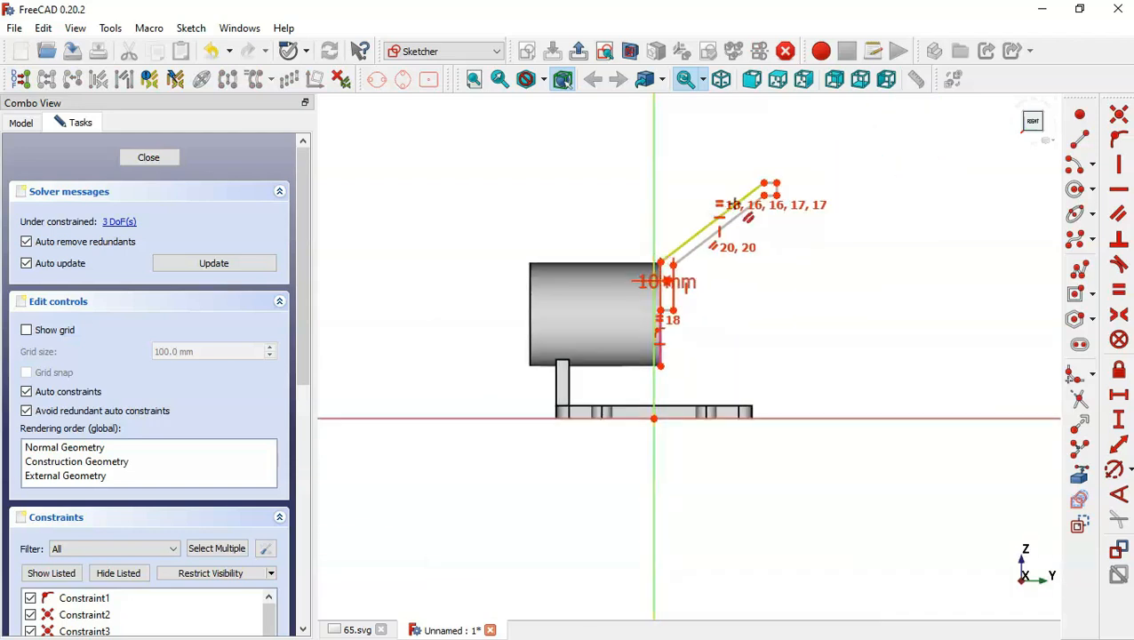
scroll(729, 158, "up", 2)
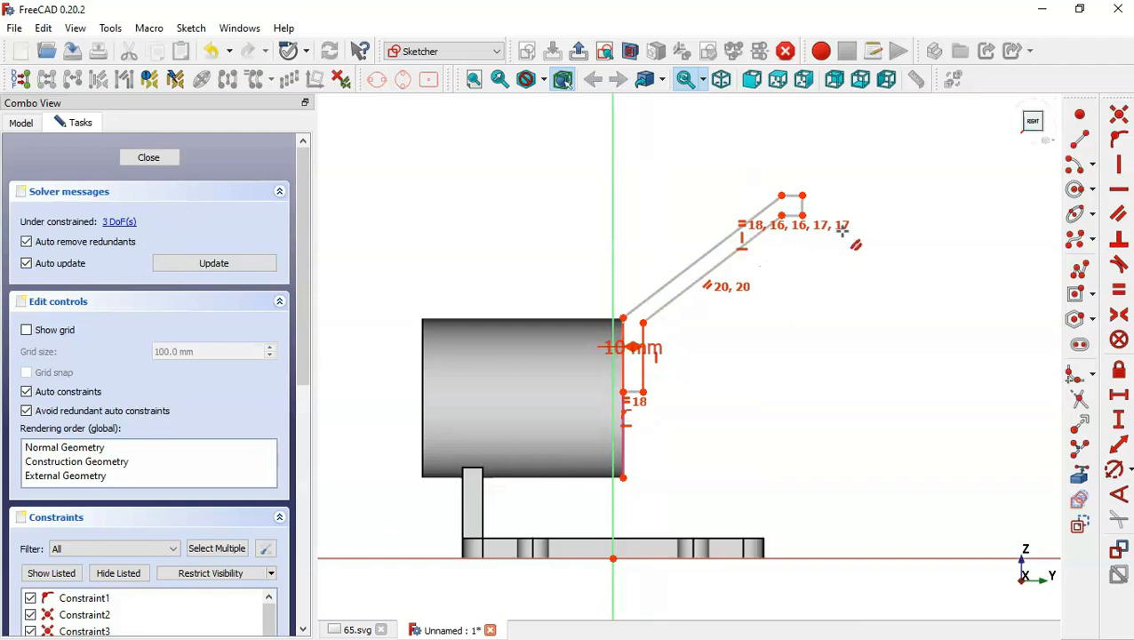
key("ctrl+Tab")
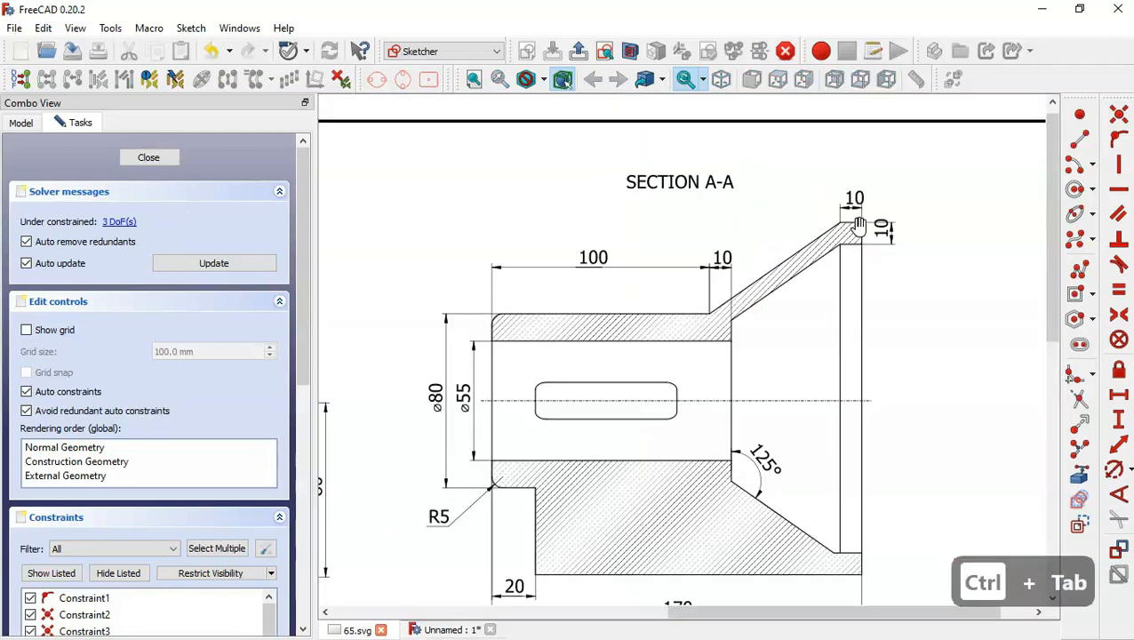
left_click_drag(792, 446, 754, 392)
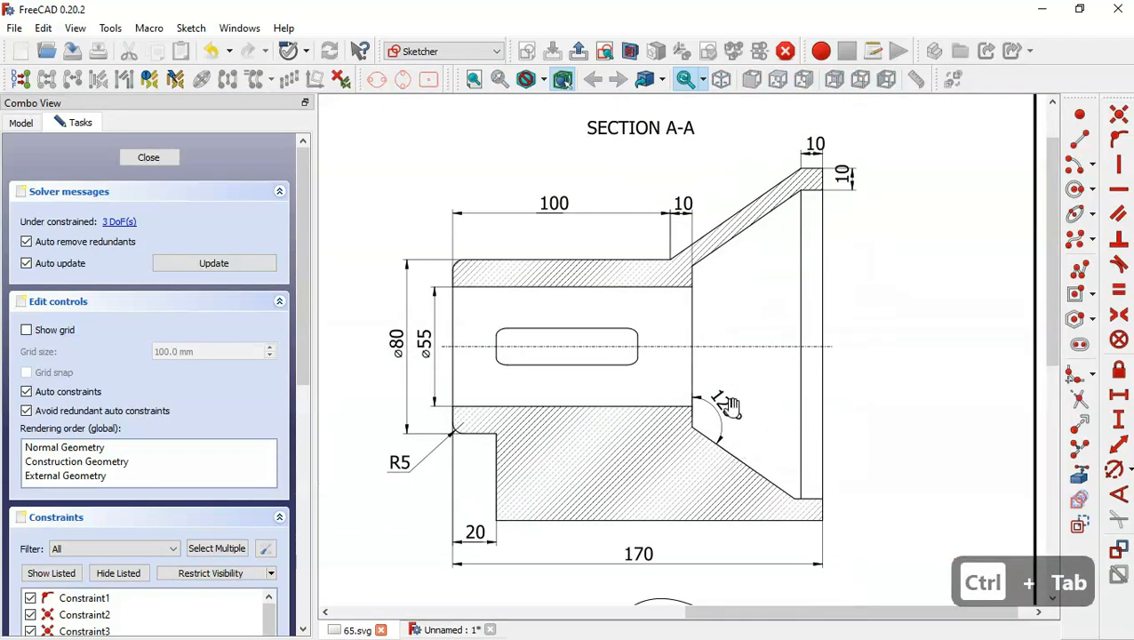
key("ctrl+Tab")
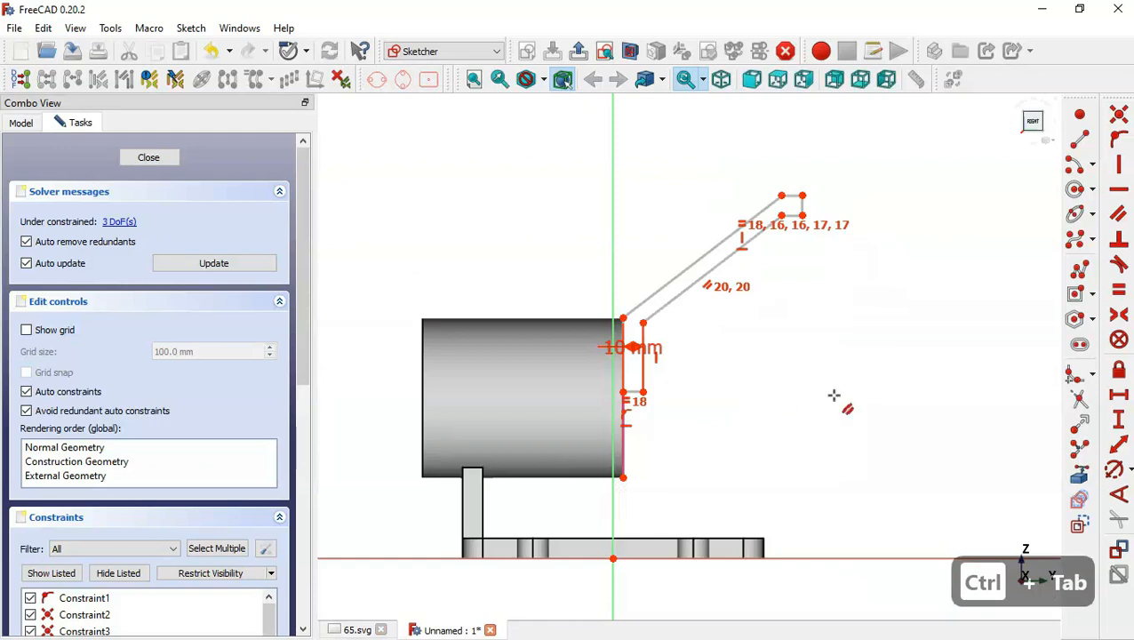
left_click(1119, 495)
left_click(669, 301)
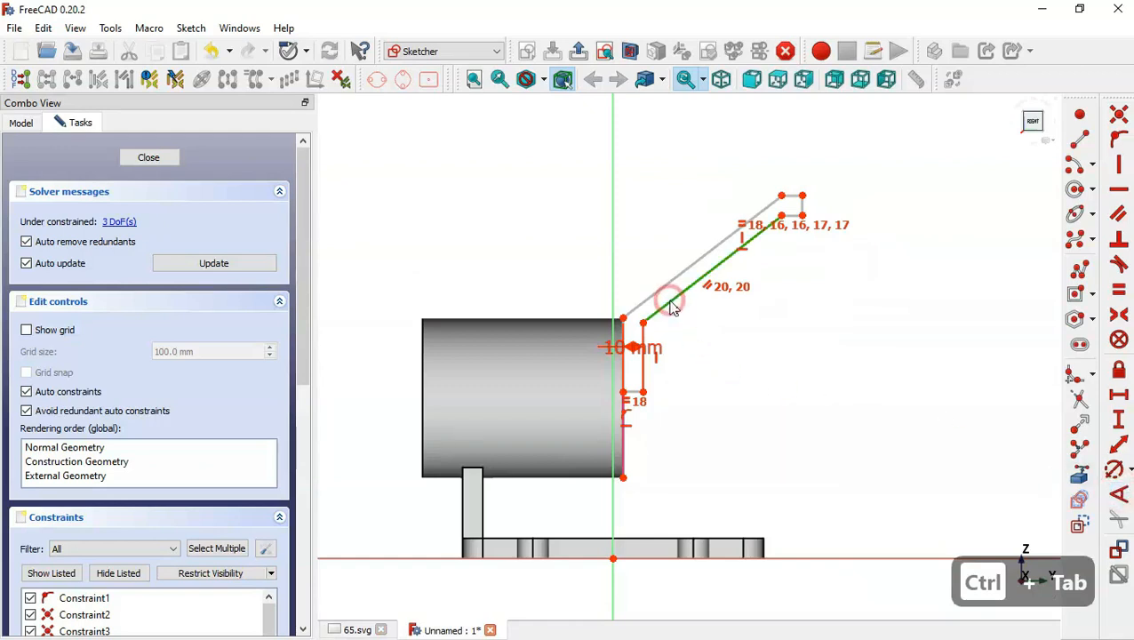
left_click(642, 362)
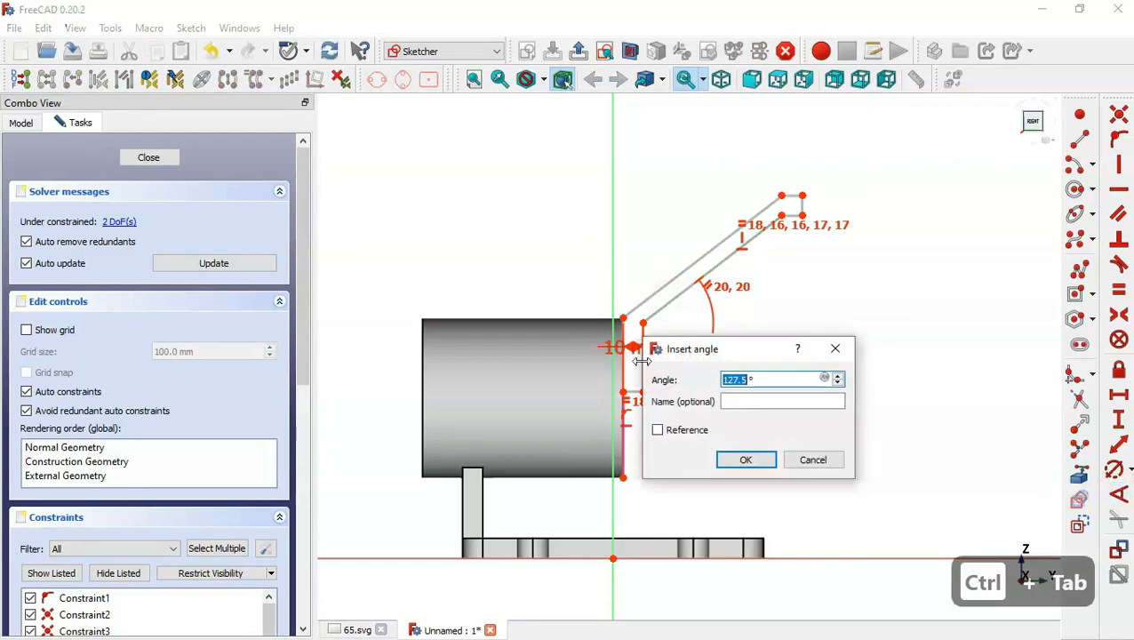
type("125")
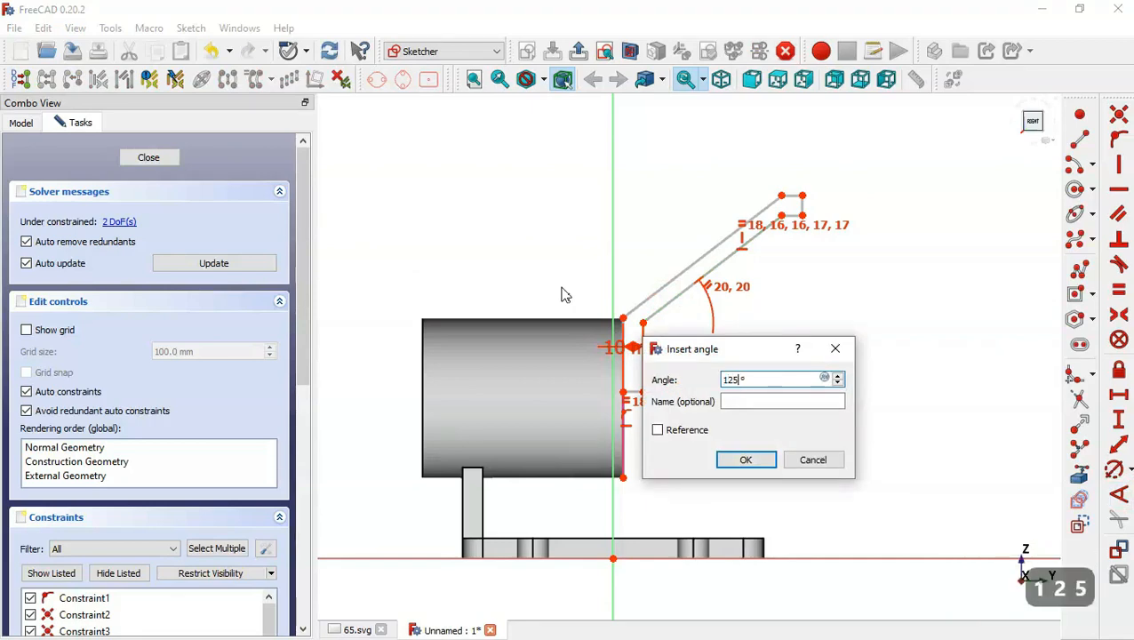
key("Return")
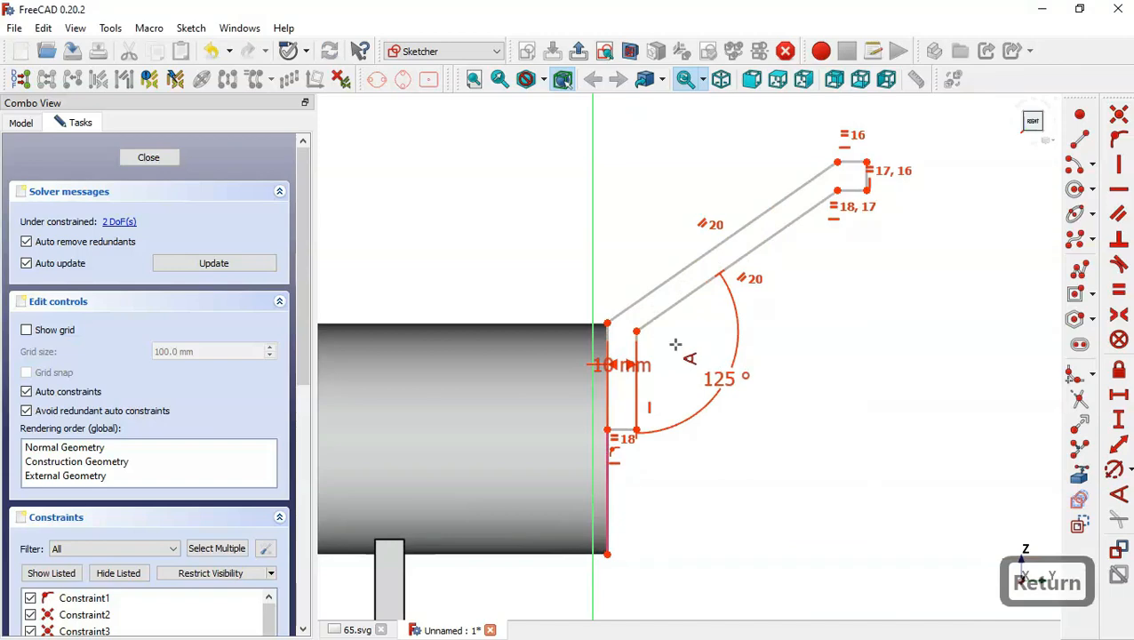
After checking the overall length in 65.svg, link the cylinder's front end edge as external geometry and start a horizontal distance constraint.
key("ctrl+Tab")
key("ctrl+Tab")
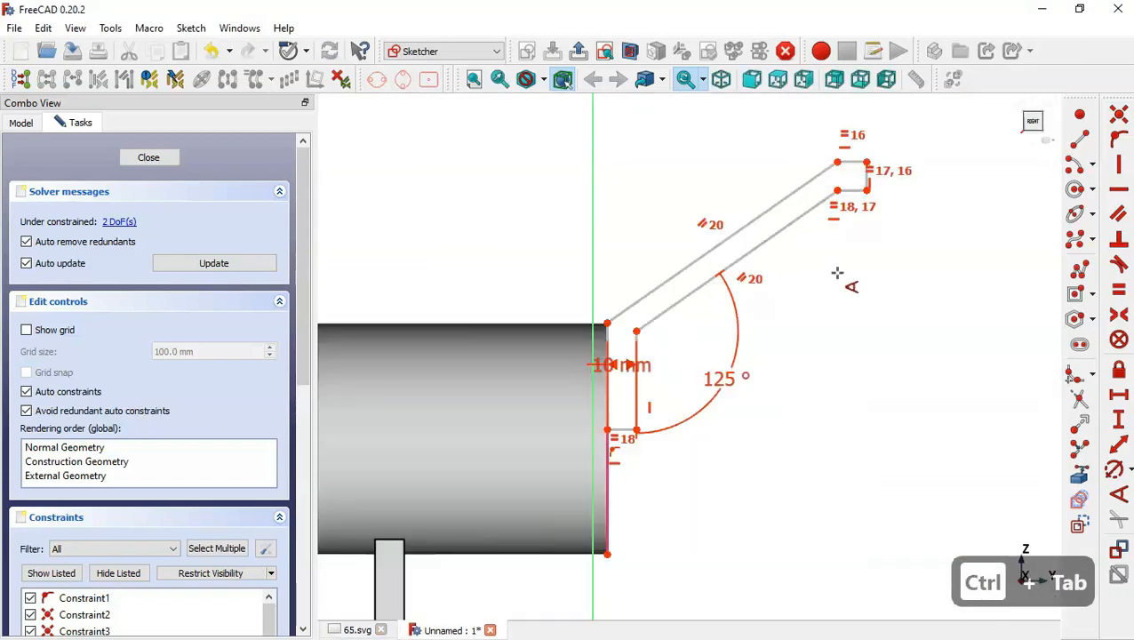
scroll(840, 278, "down", 2)
key("ctrl+Tab")
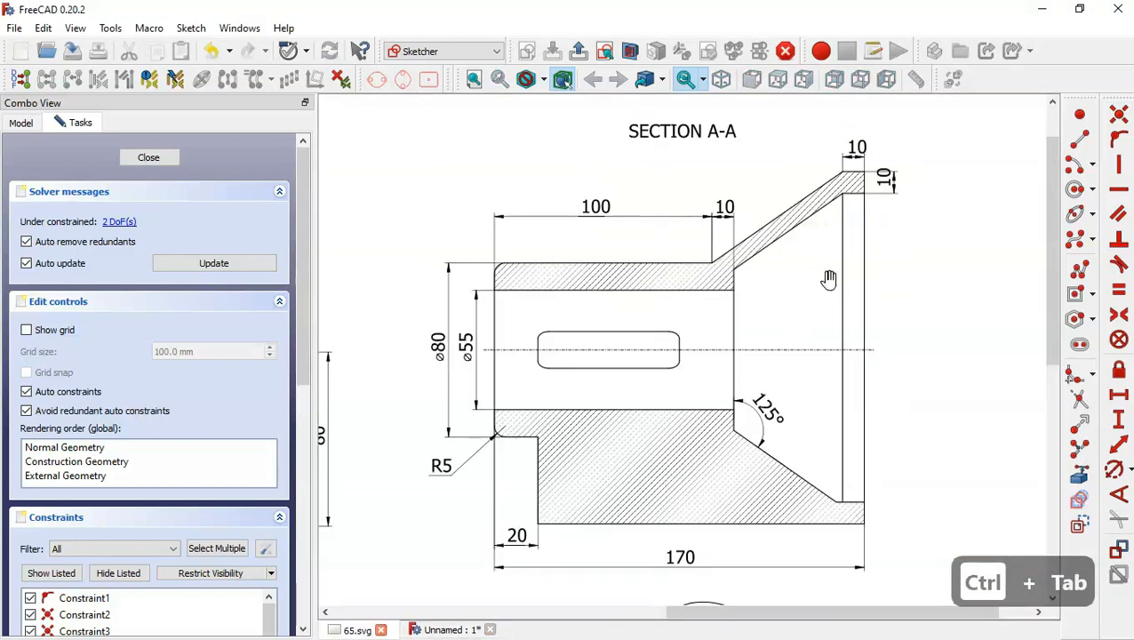
left_click_drag(791, 411, 775, 381)
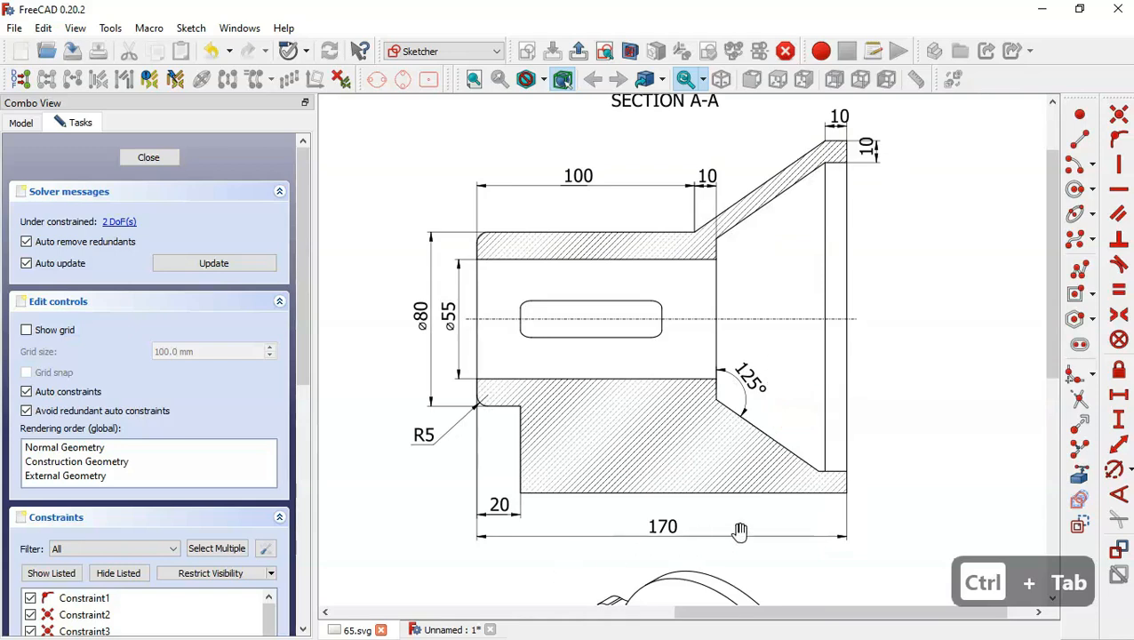
key("ctrl+Tab")
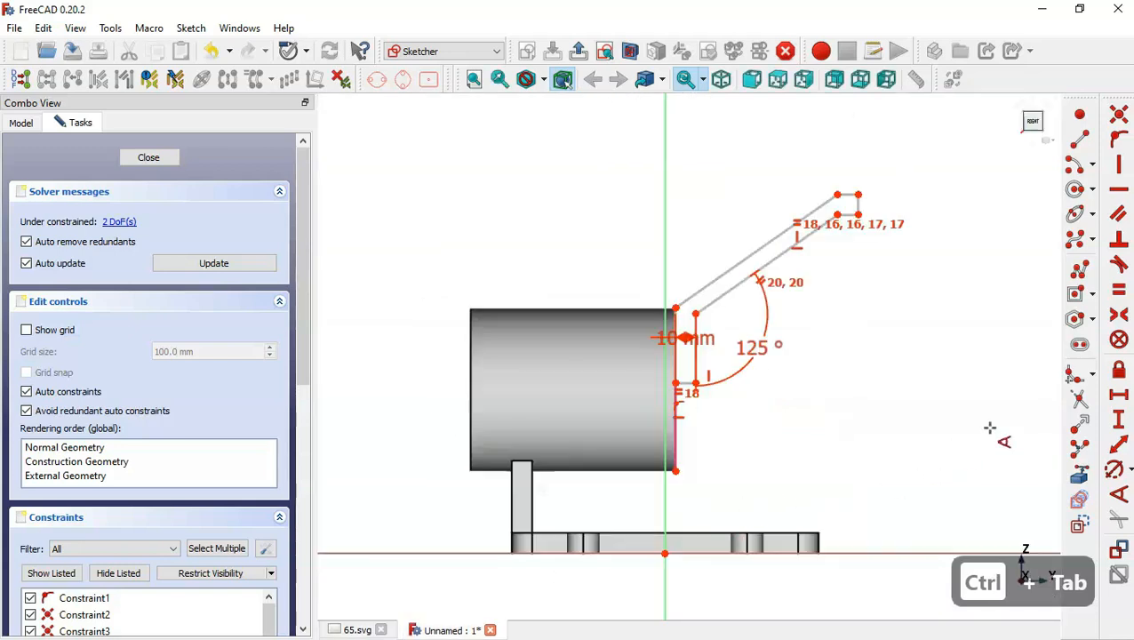
left_click(1082, 475)
left_click(467, 388)
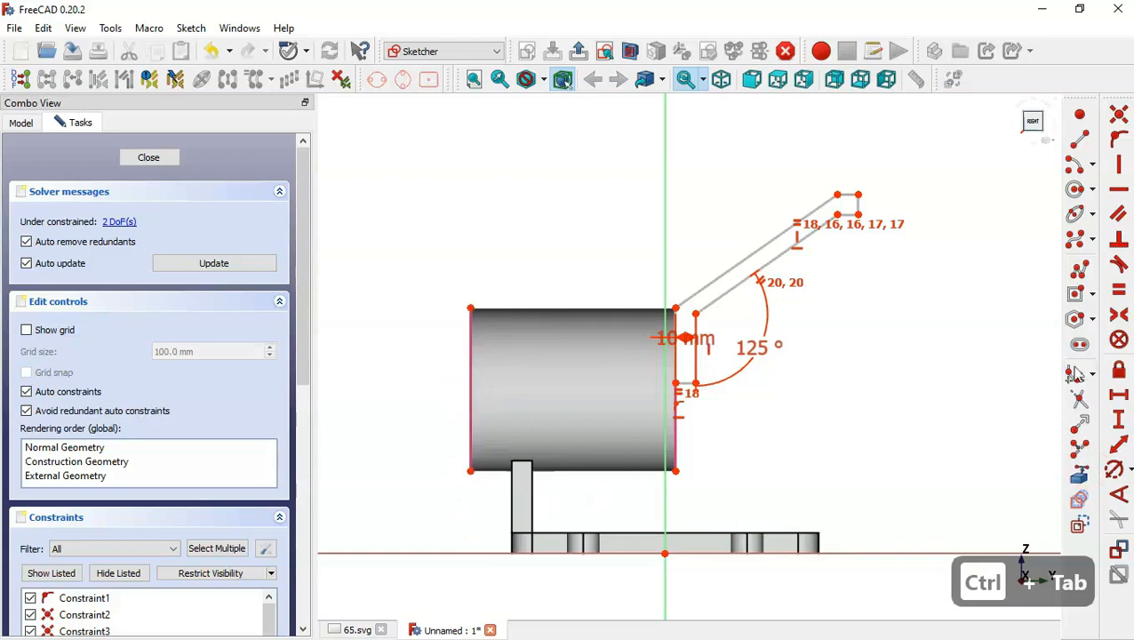
left_click(1118, 395)
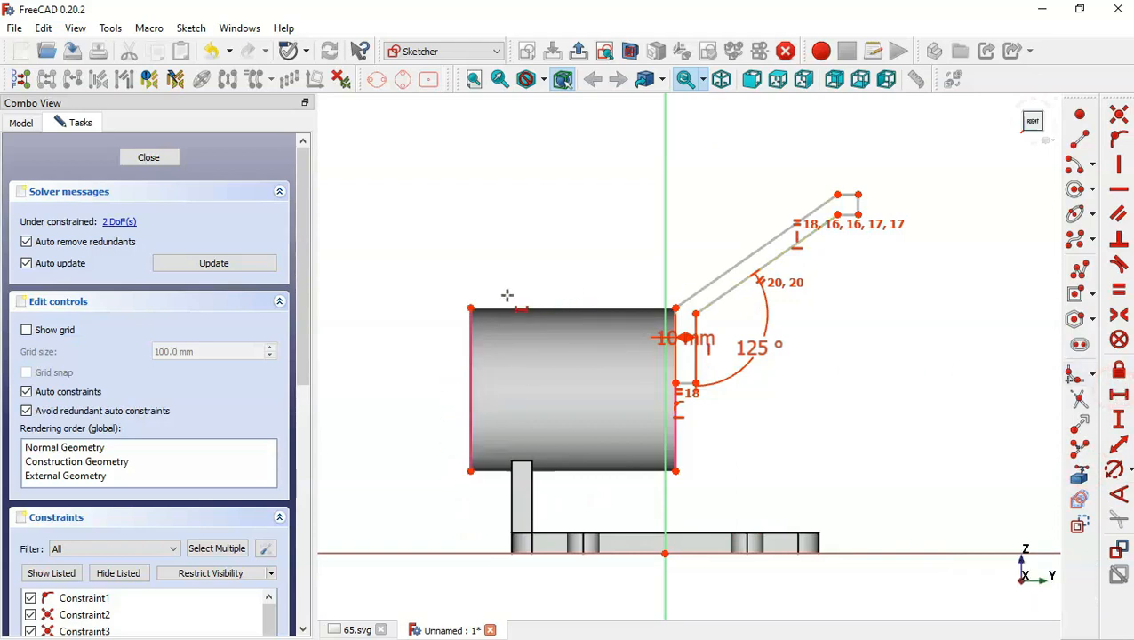
left_click(470, 309)
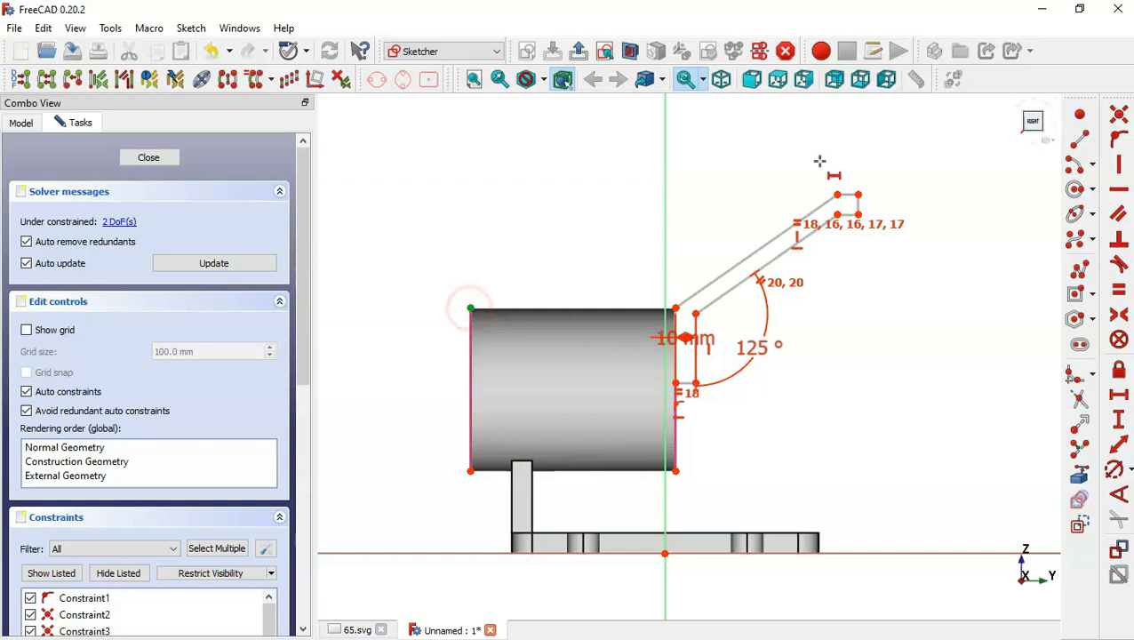
left_click(860, 193)
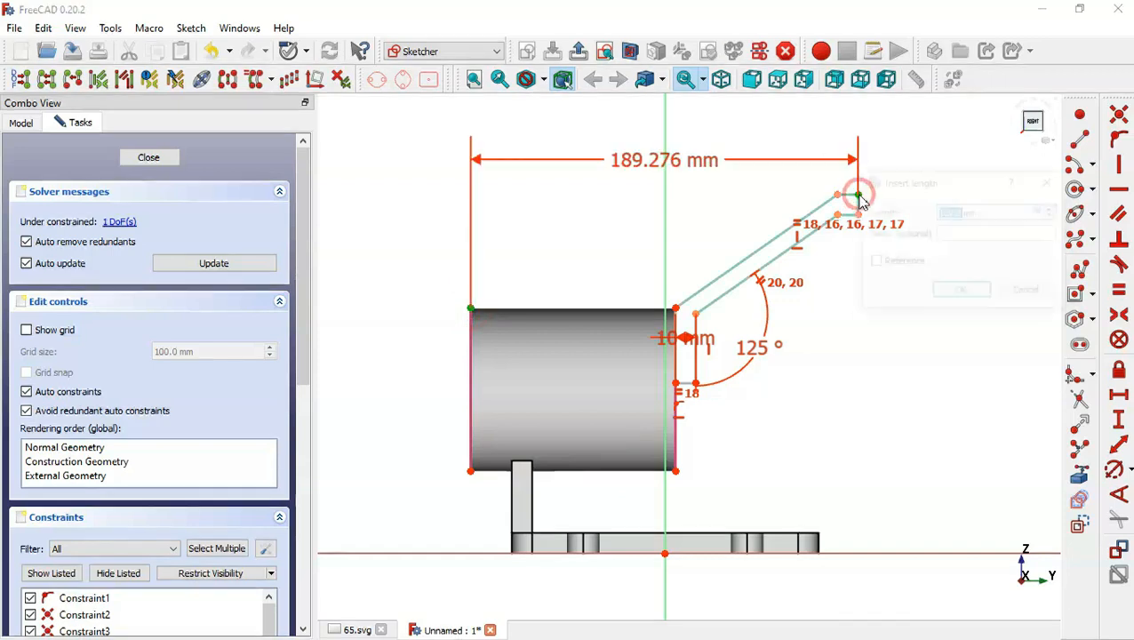
key("ctrl+Tab")
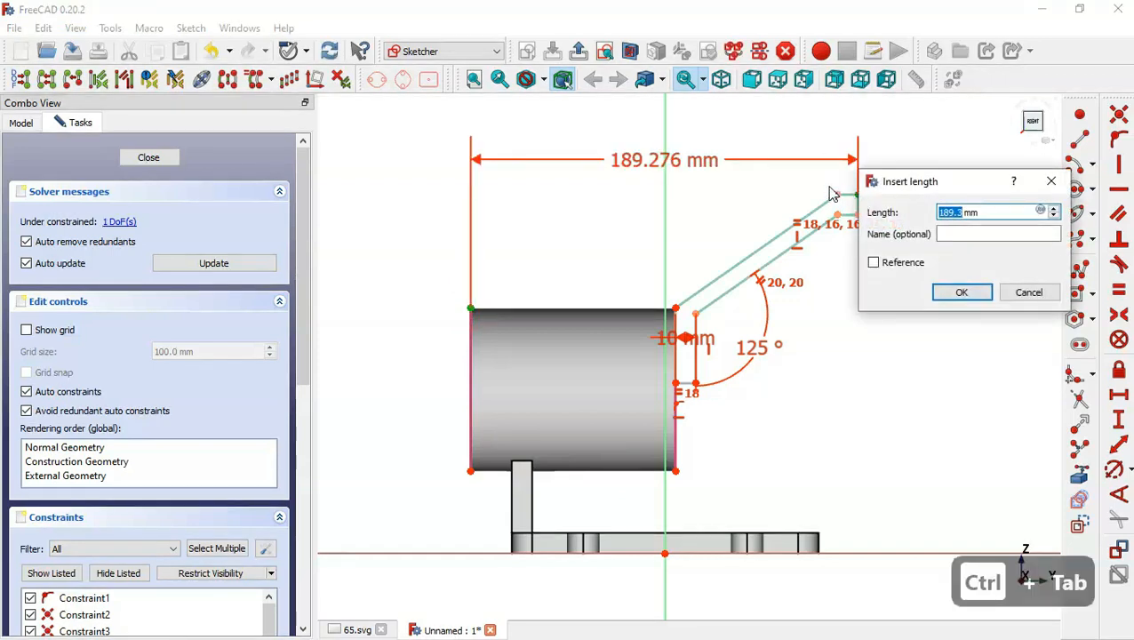
left_click(1050, 180)
Following 65.svg, constrain the horizontal distance from the cylinder's front end edge to the profile's outer rim corner to 170 mm.
key("ctrl+Tab")
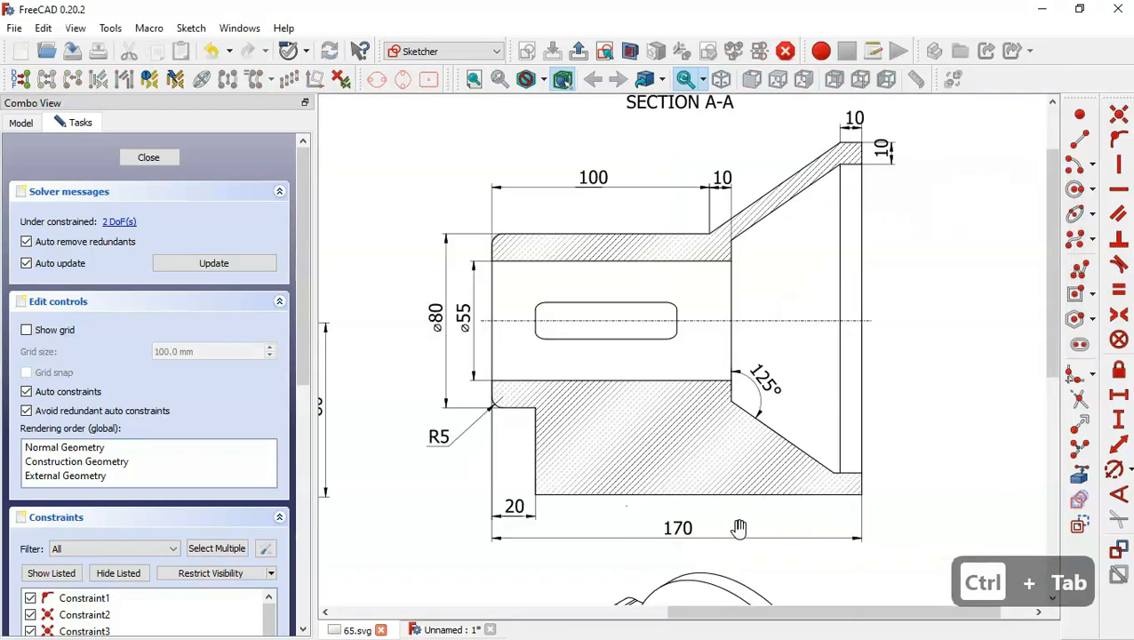
key("ctrl+Tab")
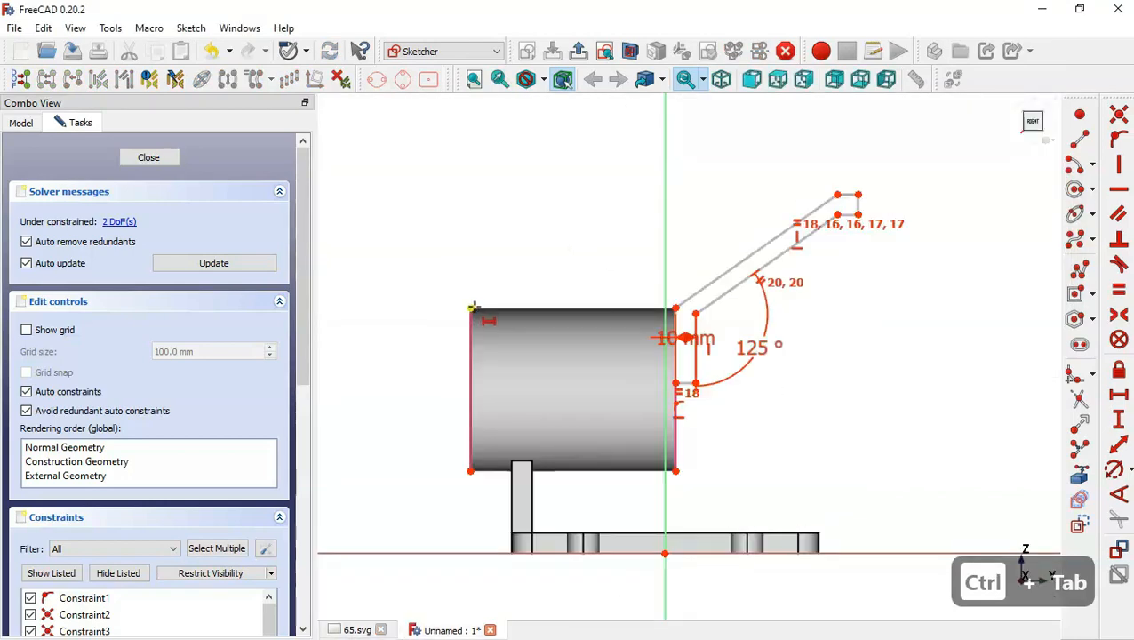
left_click(472, 309)
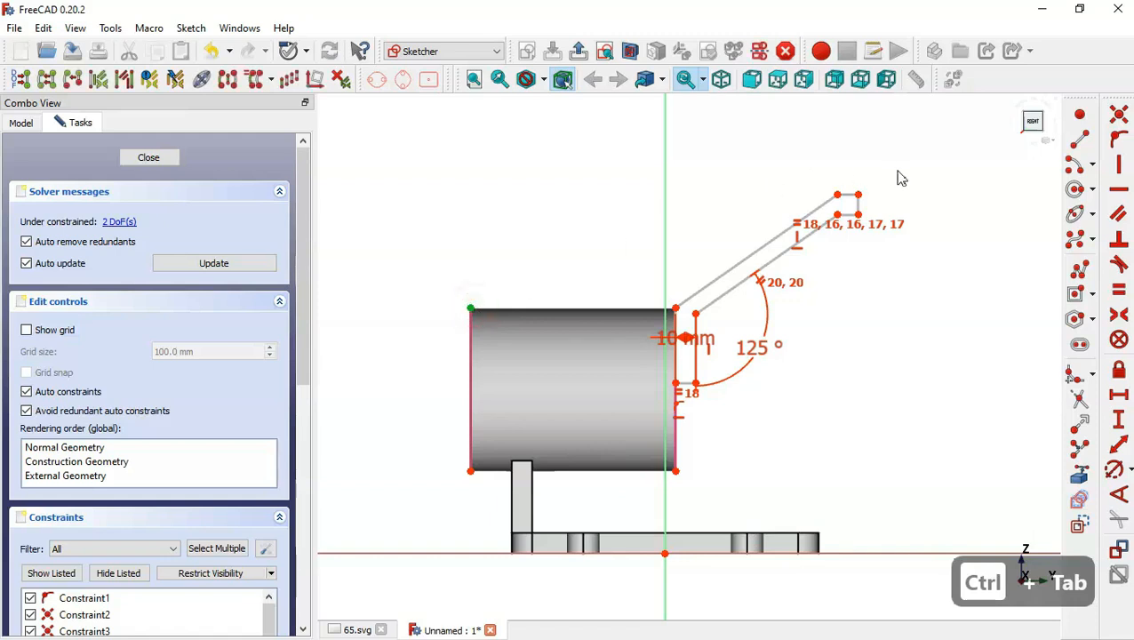
left_click(858, 195)
type("170")
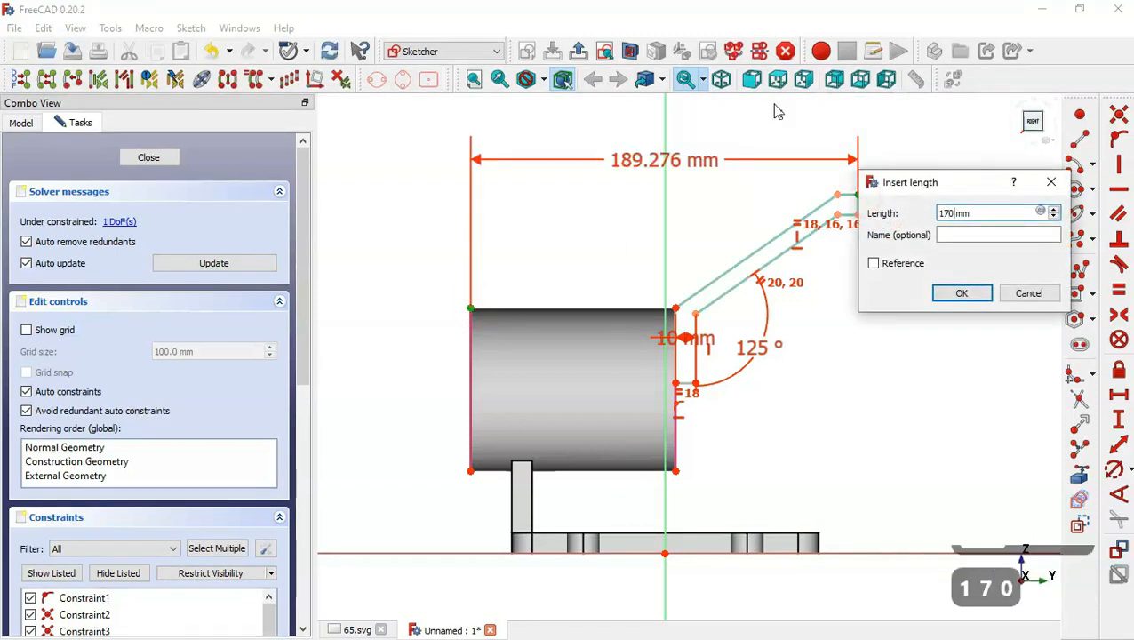
key("Return")
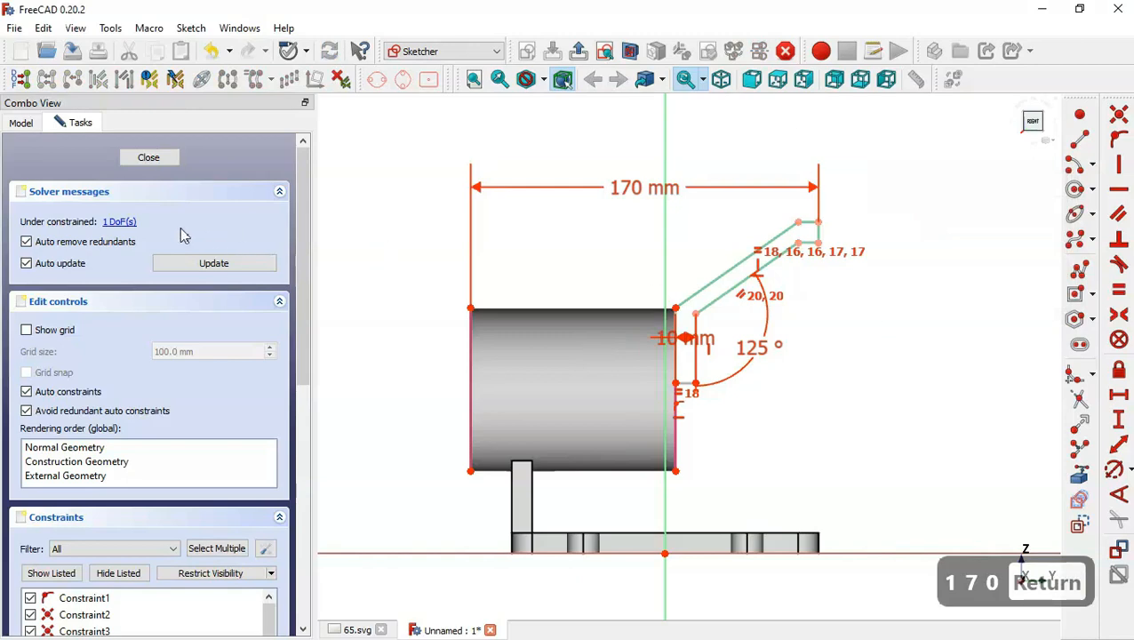
Draw a horizontal line through the cylinder's middle, extending past both ends and the flange profile, and convert it to construction geometry.
scroll(671, 433, "up", 2)
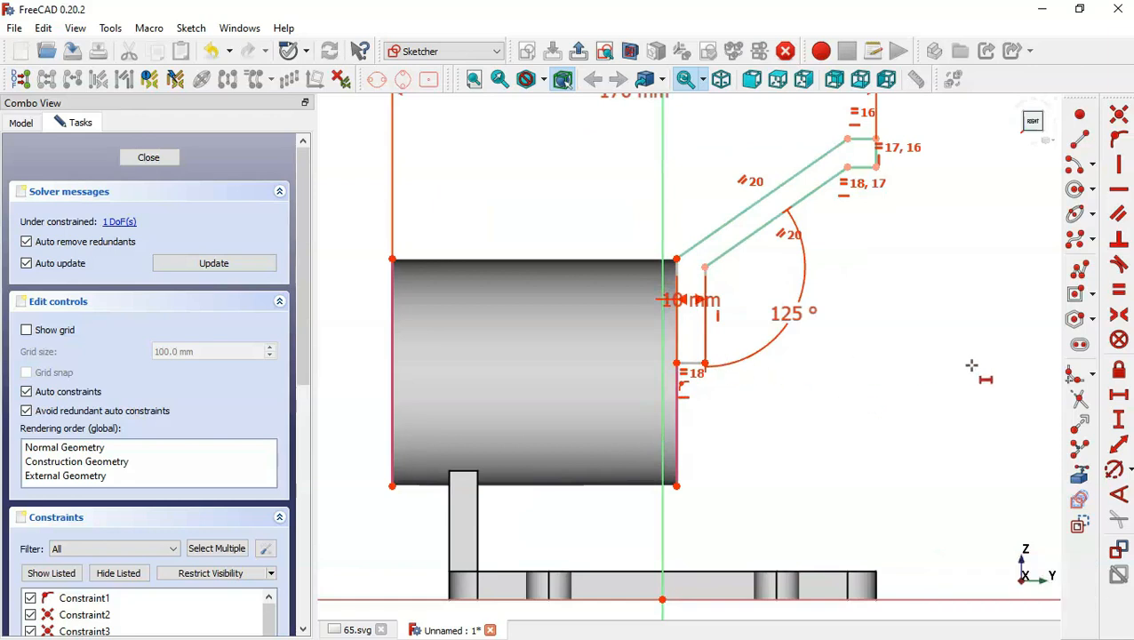
left_click(1077, 139)
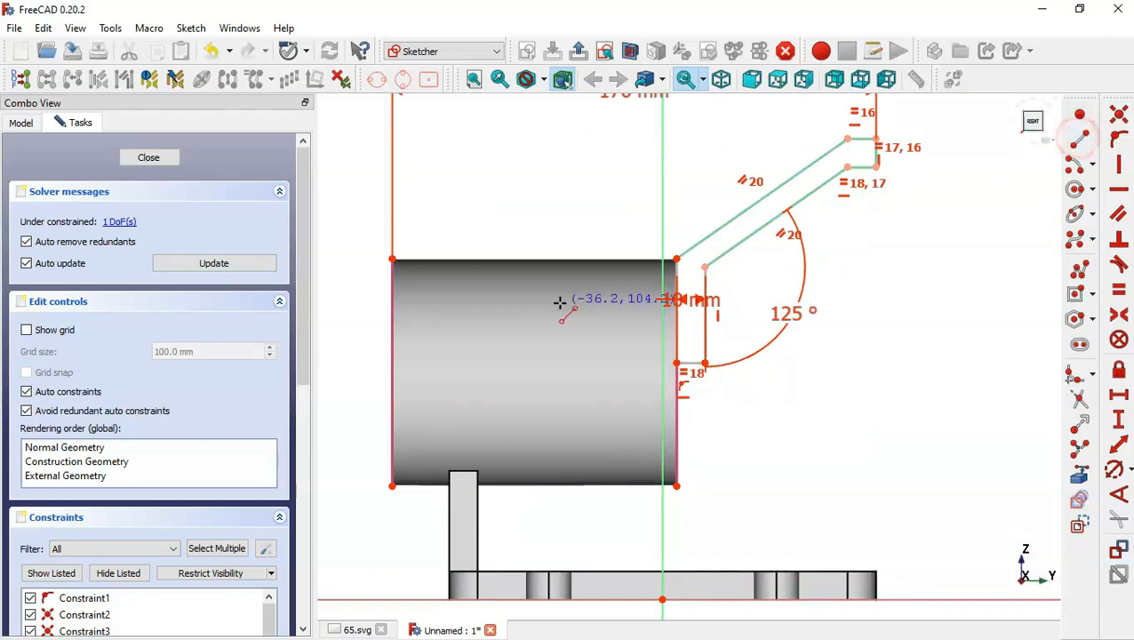
left_click(346, 367)
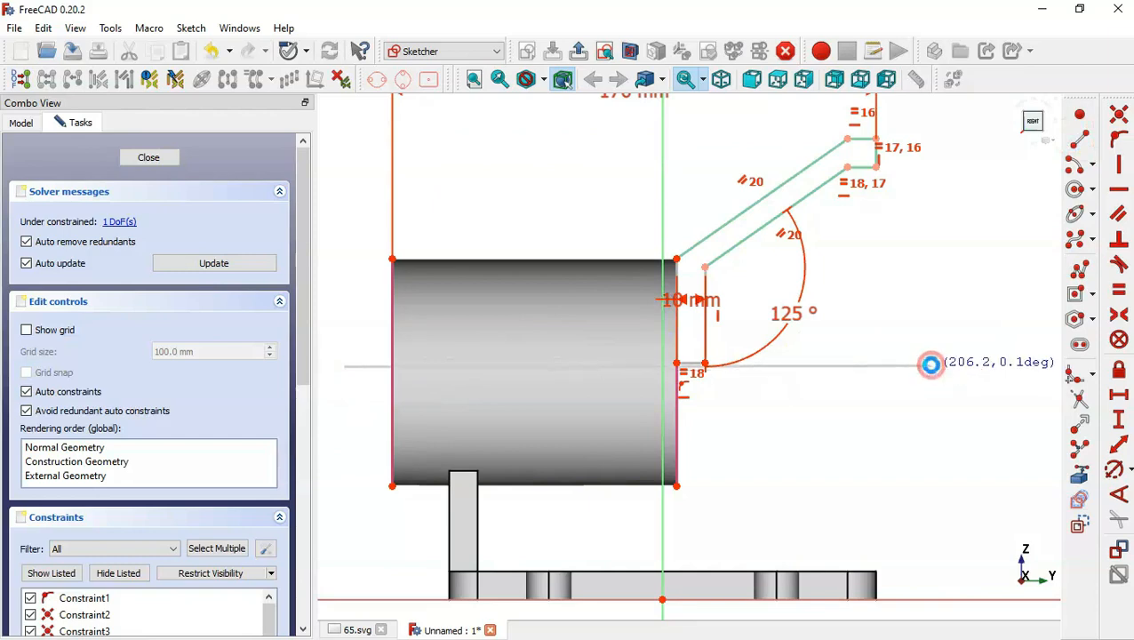
left_click(932, 364)
key("Escape")
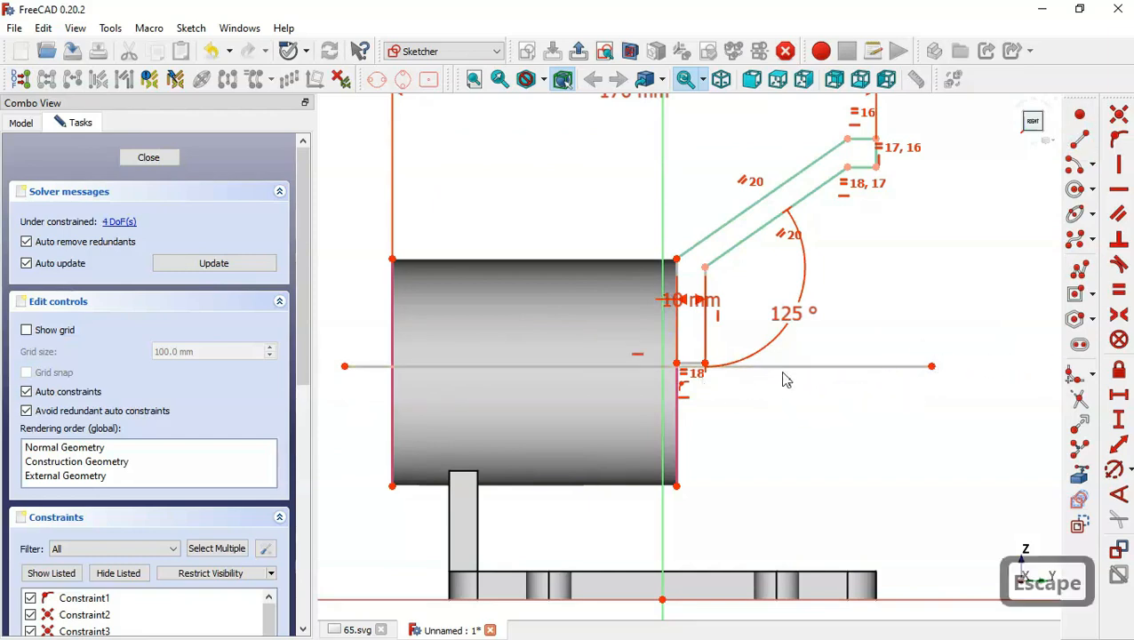
left_click(792, 368)
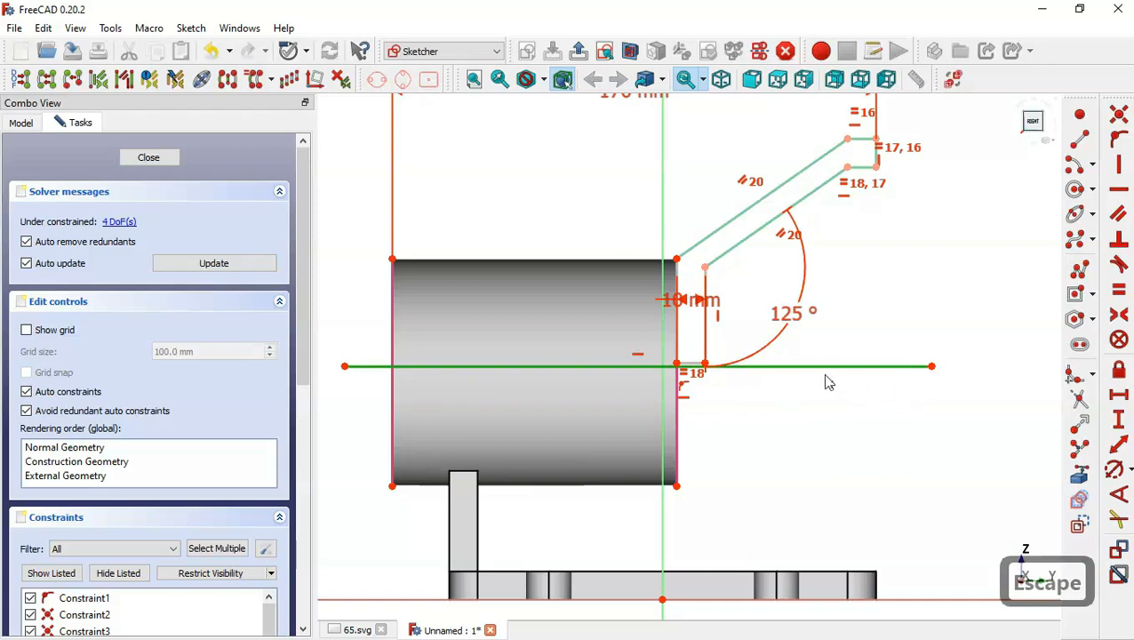
left_click(1080, 526)
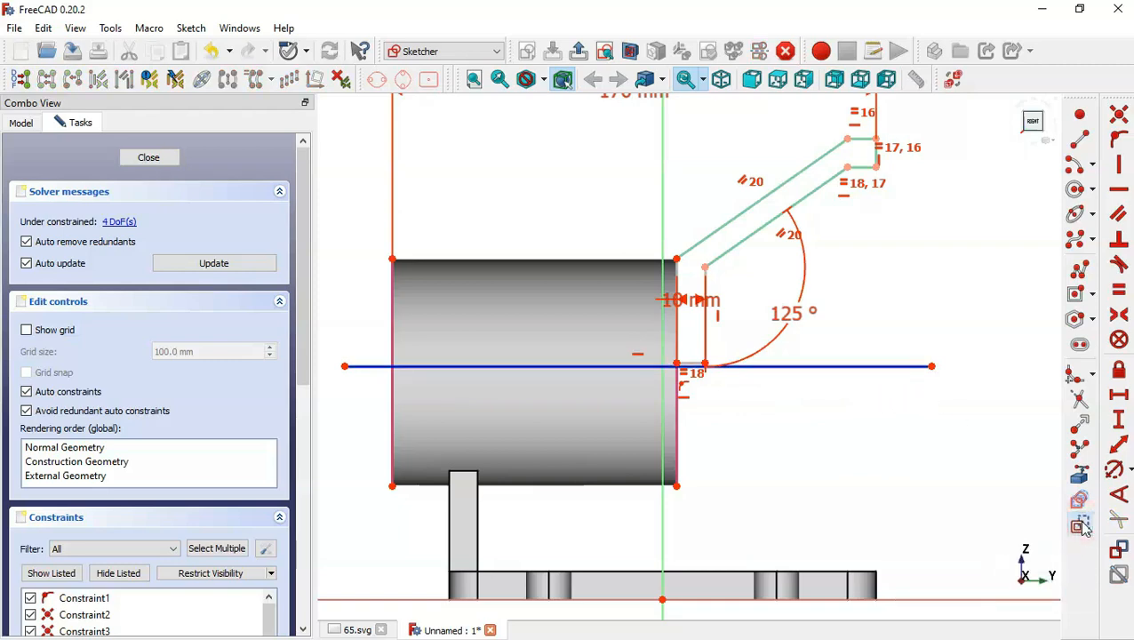
Constrain the profile's lower corner on the cylinder's rear end edge to lie on the construction line.
left_click(676, 365)
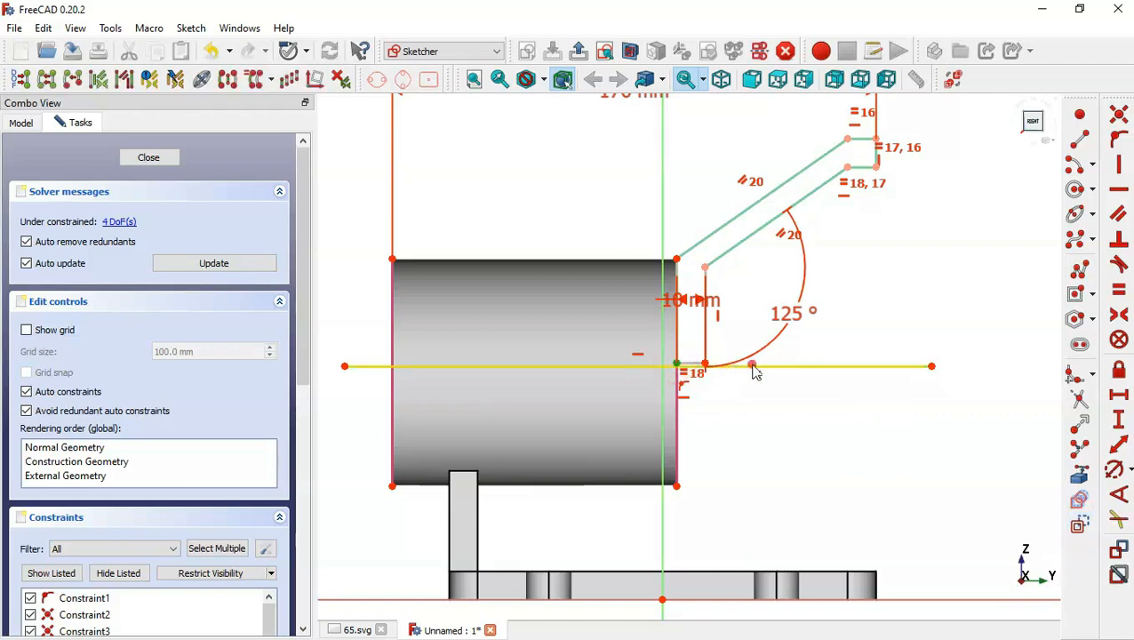
left_click(754, 366)
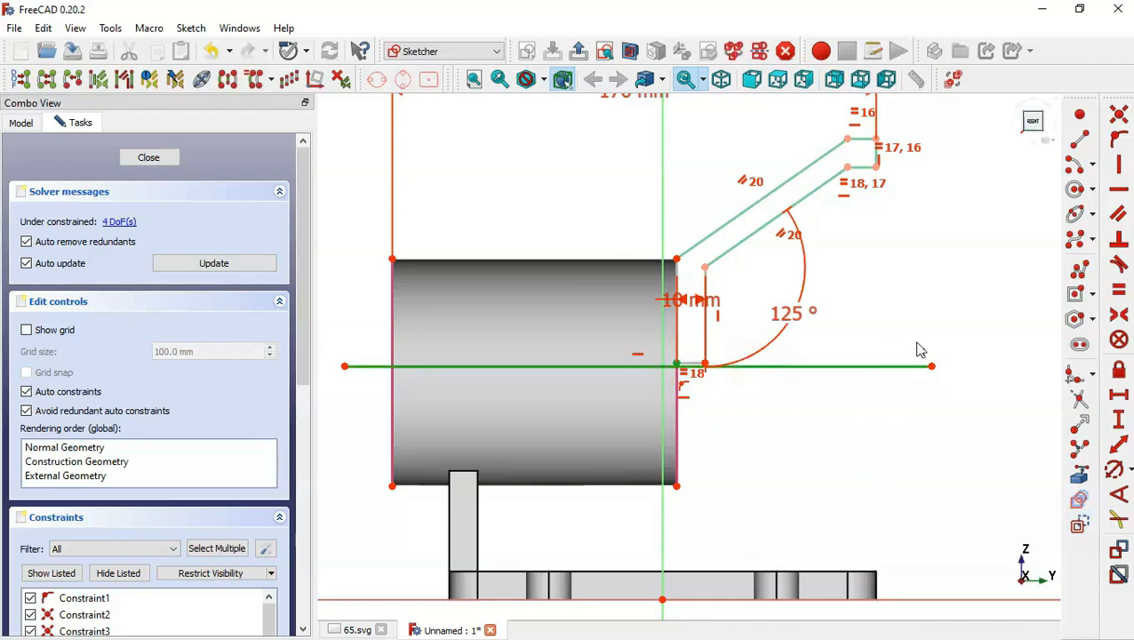
left_click(1116, 145)
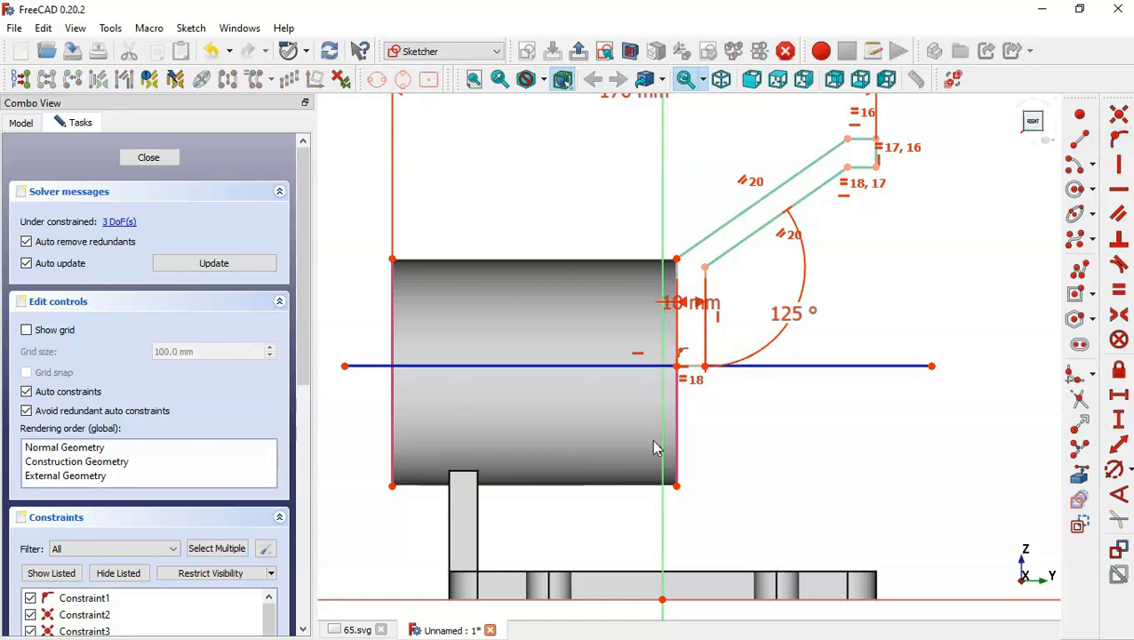
Make the rear end edge's upper and lower endpoints symmetric about the profile's lower corner, and finish the sketch.
left_click(1122, 315)
left_click(676, 259)
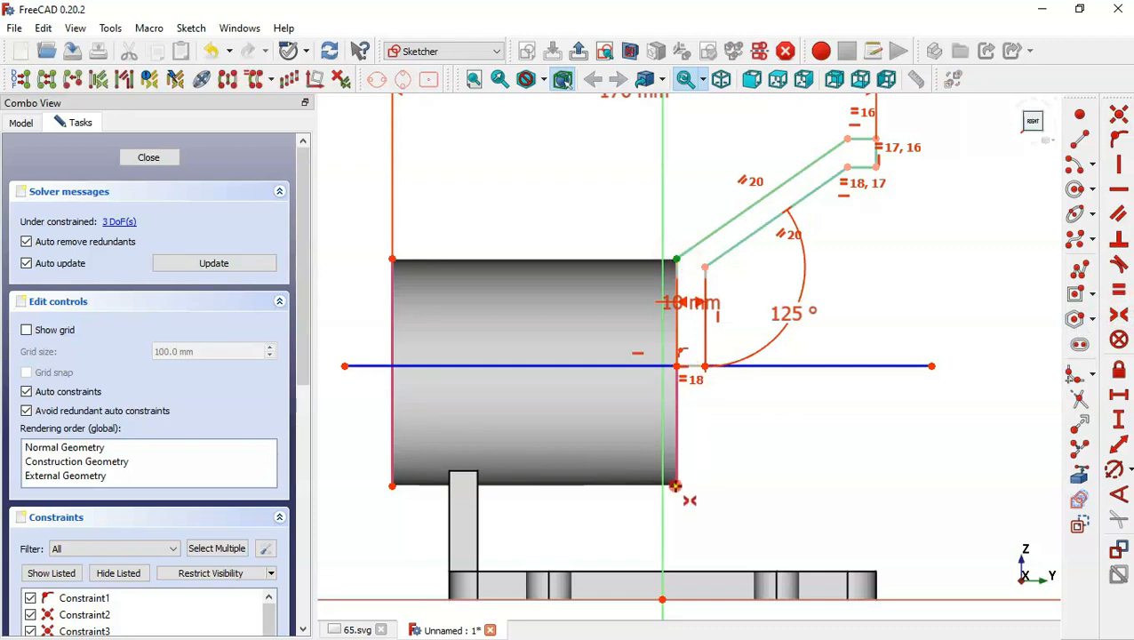
left_click(675, 485)
left_click(677, 365)
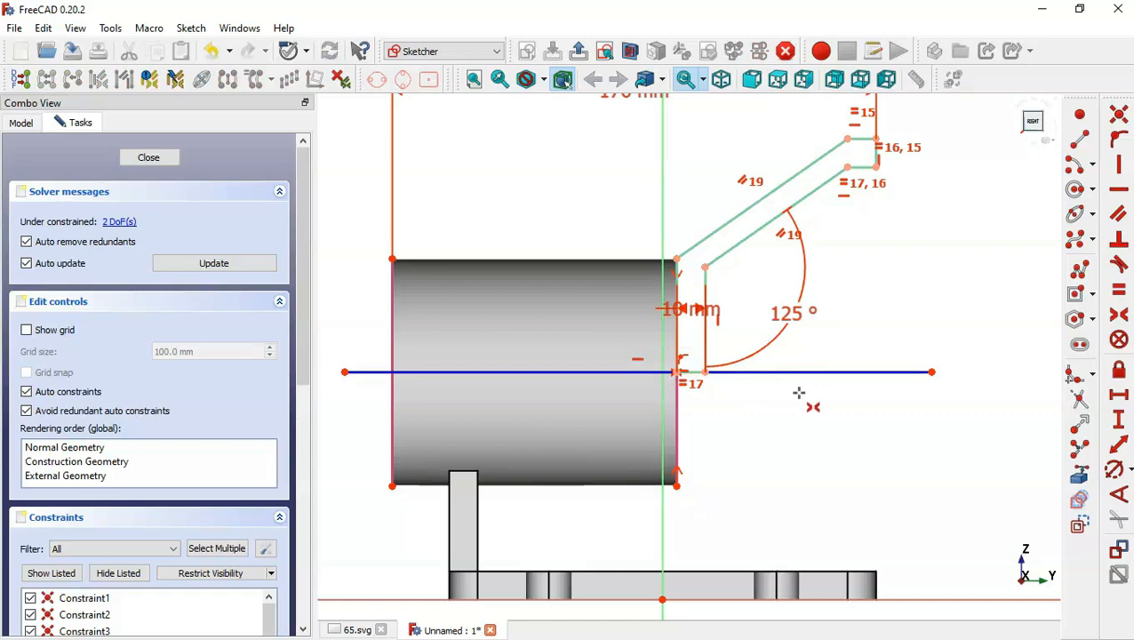
left_click(578, 52)
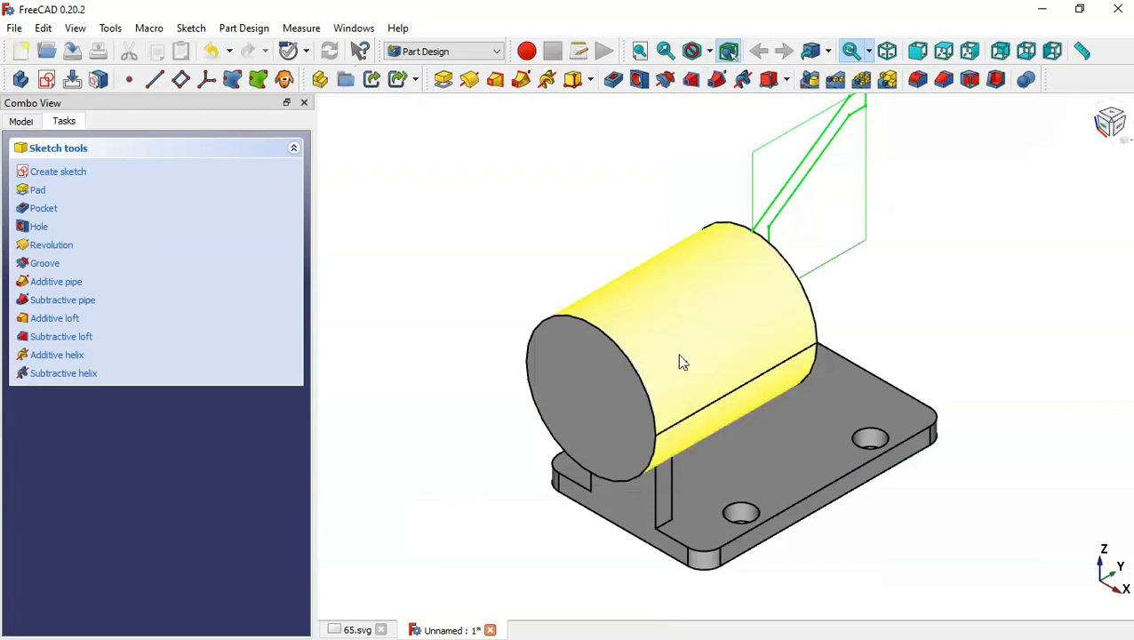
Revolve the flange profile 360° about Construction line 1.
left_click(469, 80)
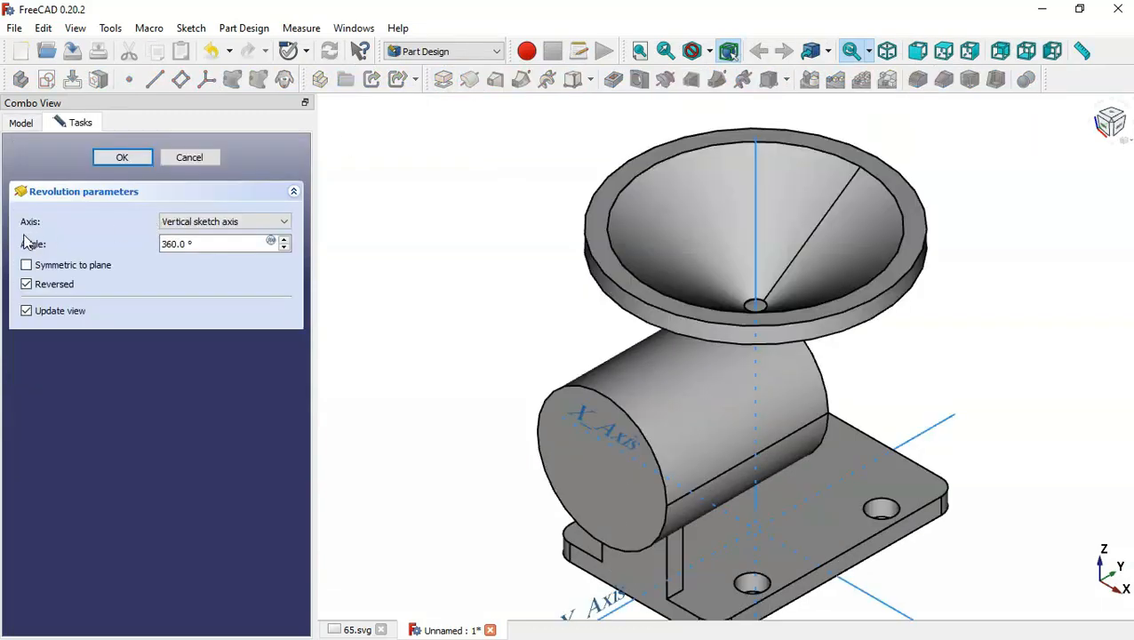
left_click(252, 223)
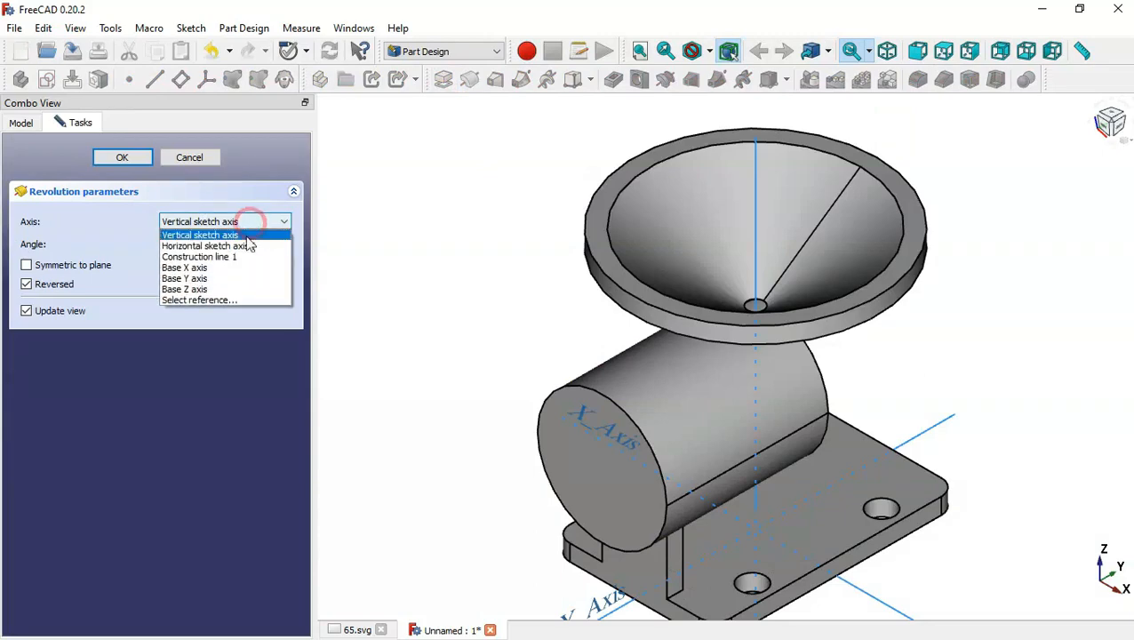
left_click(240, 257)
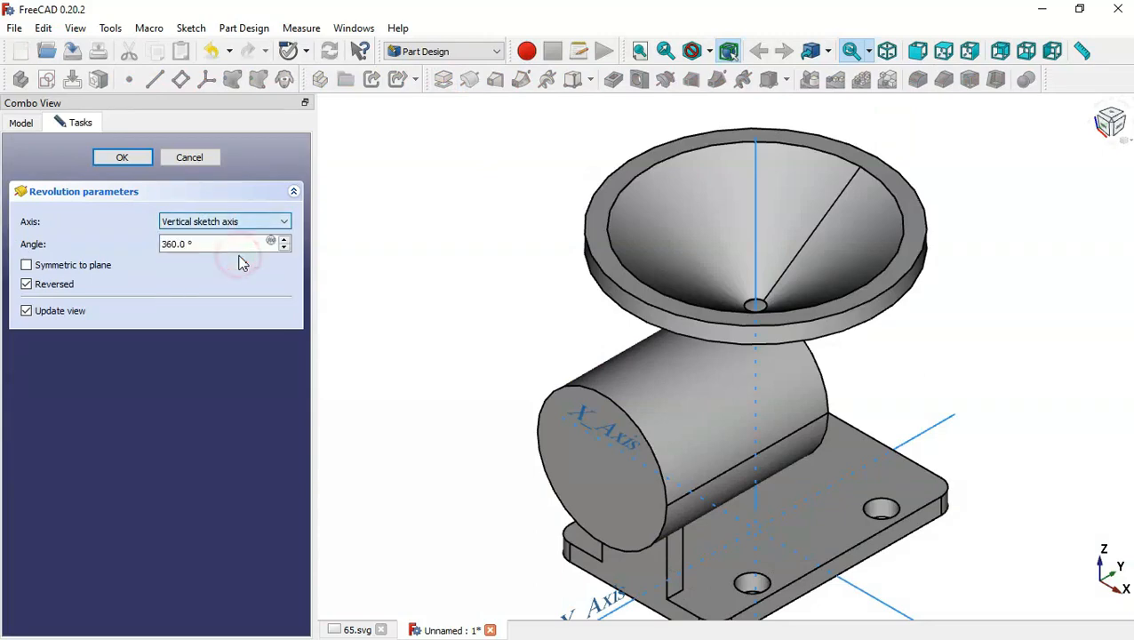
left_click_drag(1124, 435, 893, 464)
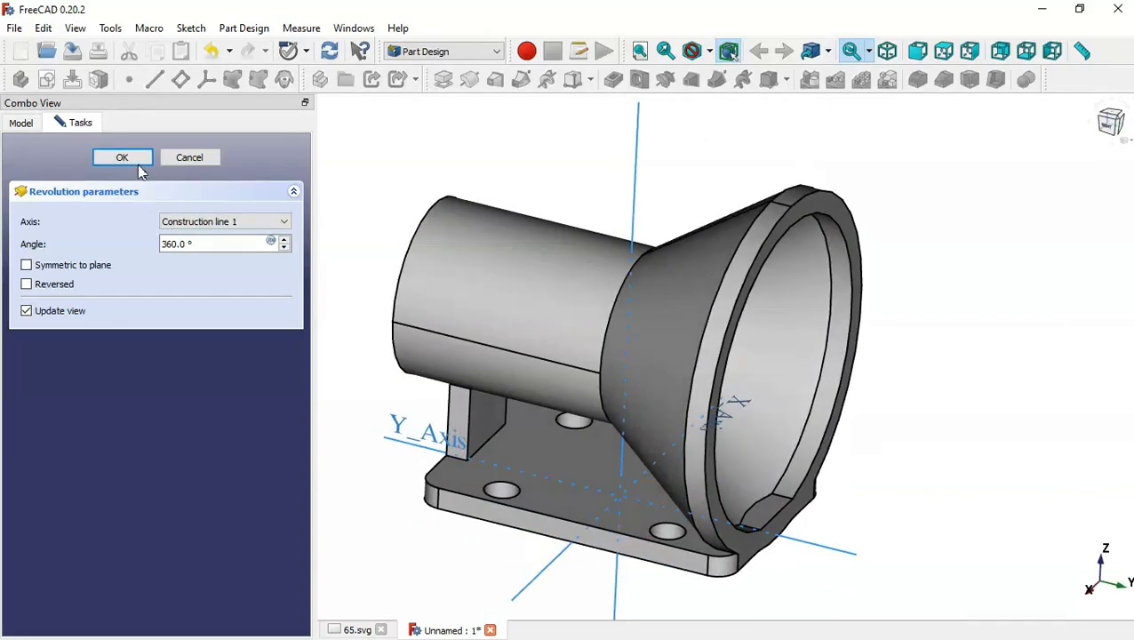
left_click(123, 157)
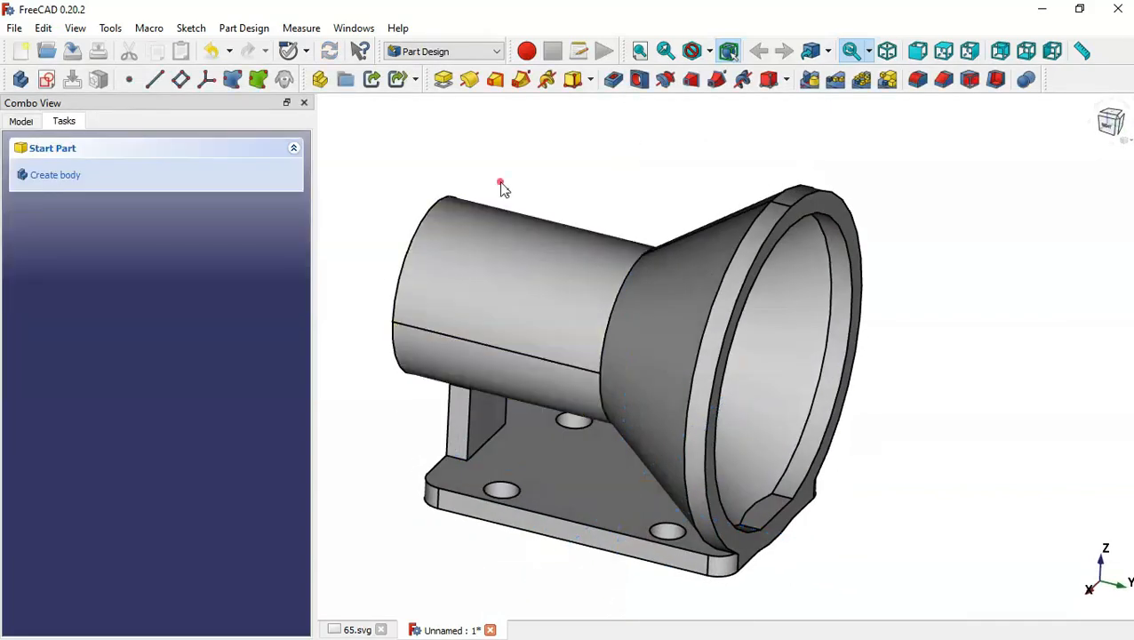
Create a sketch on the YZ plane with a rectangle extending down from the horizontal axis, longer than the base at both ends.
key("Home")
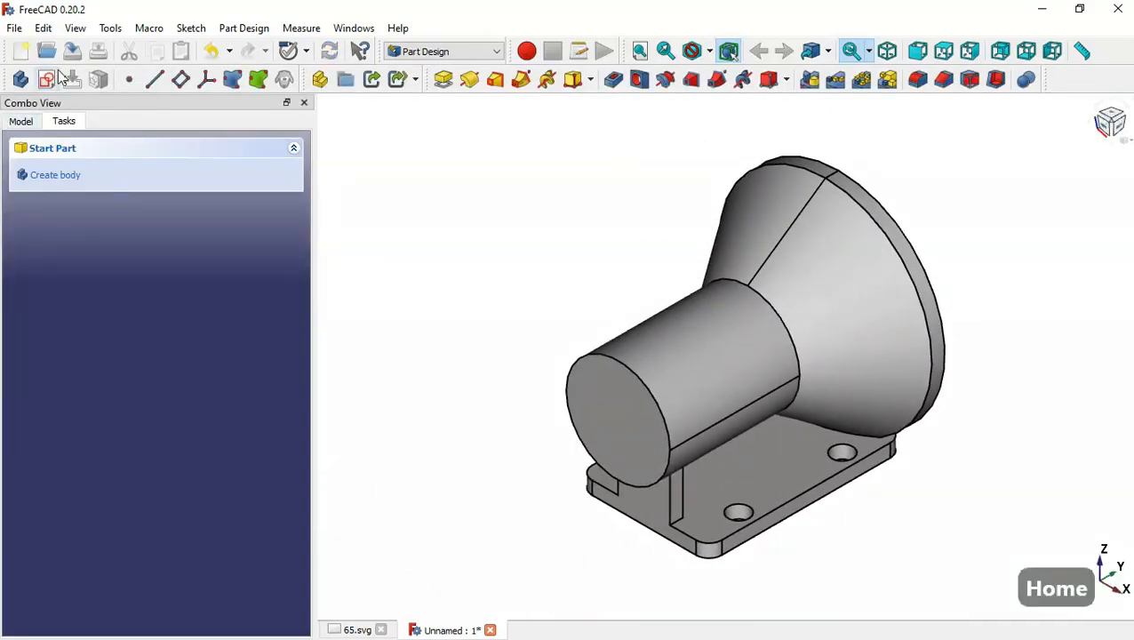
left_click(57, 78)
left_click(547, 289)
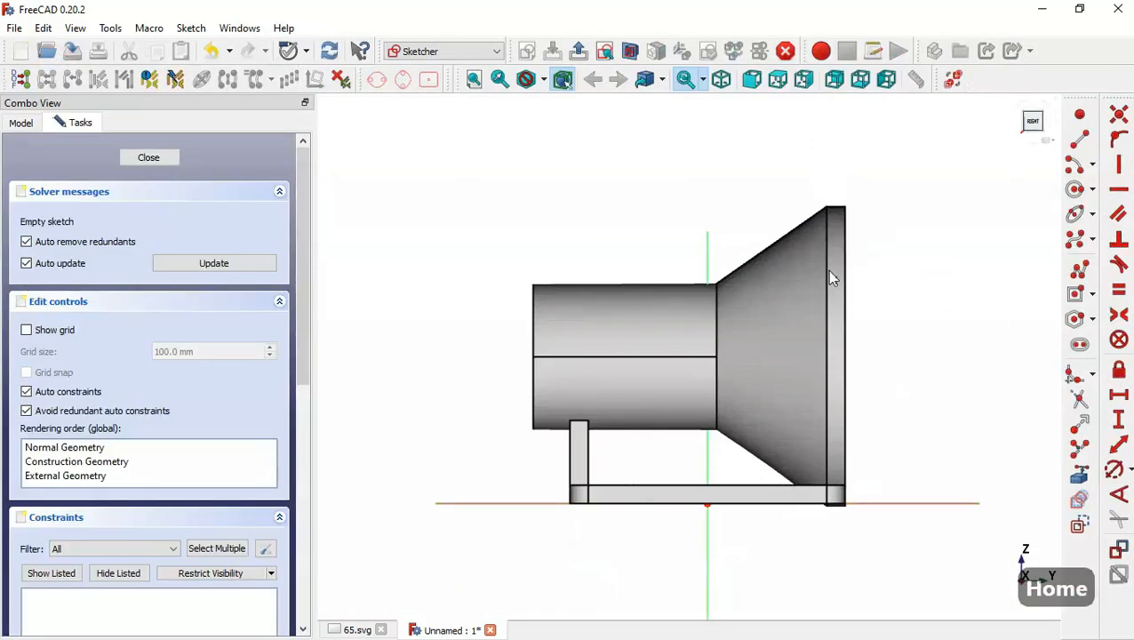
left_click(1094, 298)
left_click(1012, 298)
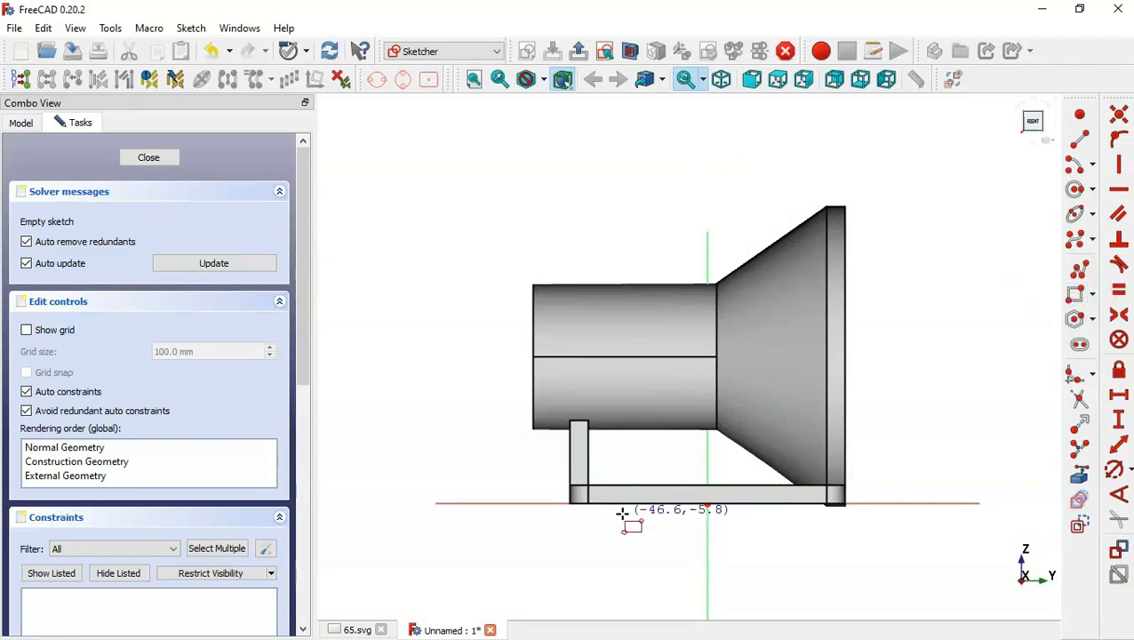
left_click(503, 504)
left_click(929, 579)
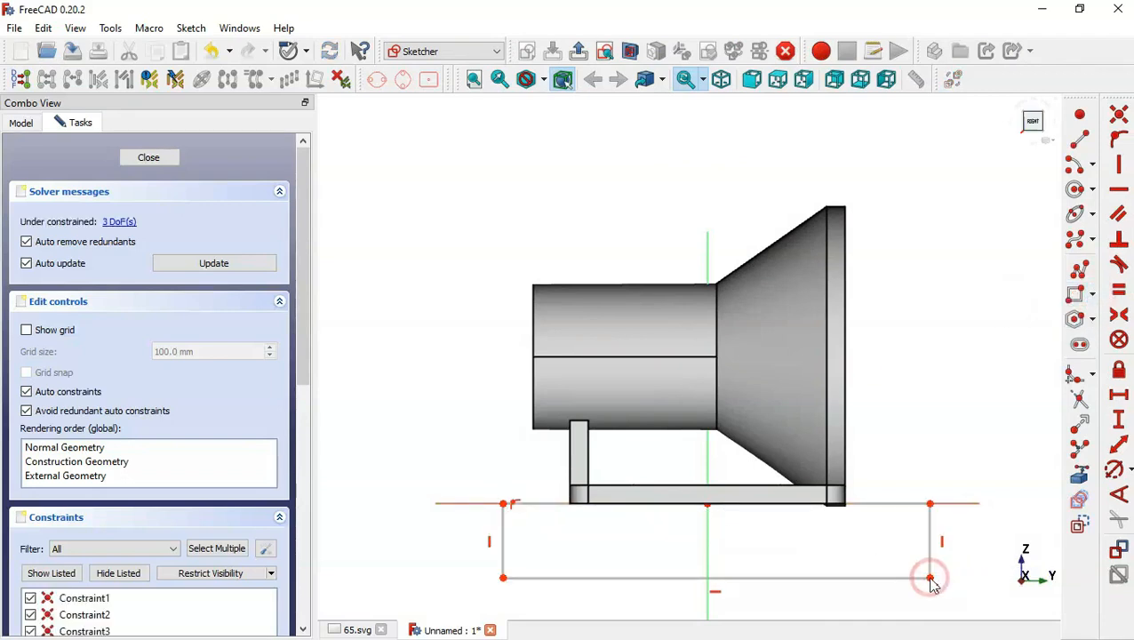
scroll(850, 546, "up", 5)
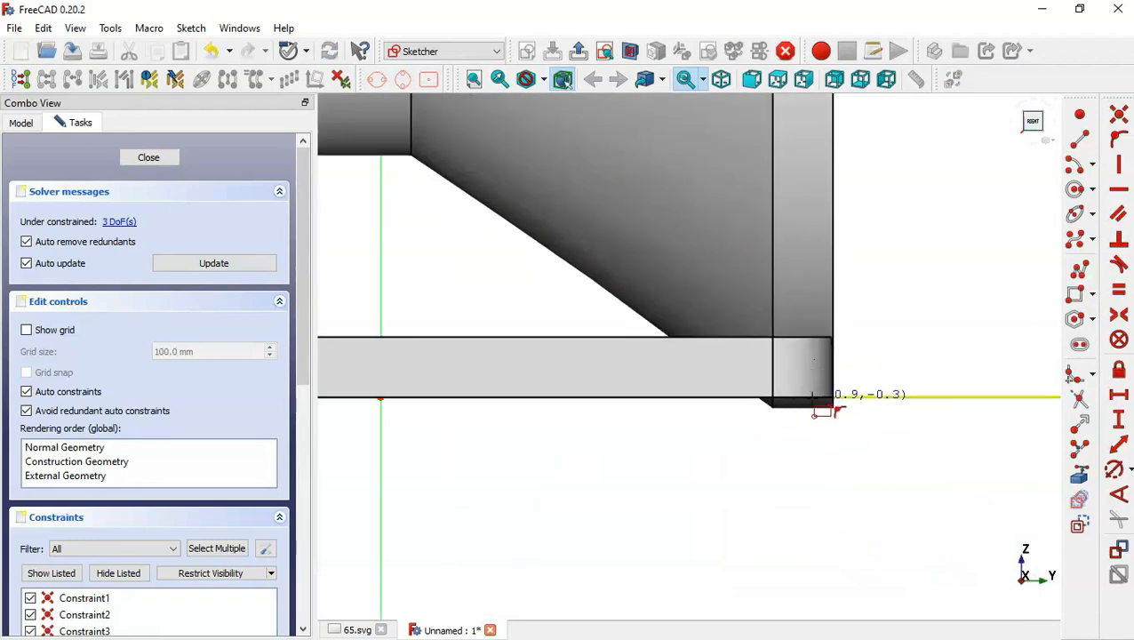
left_click(134, 158)
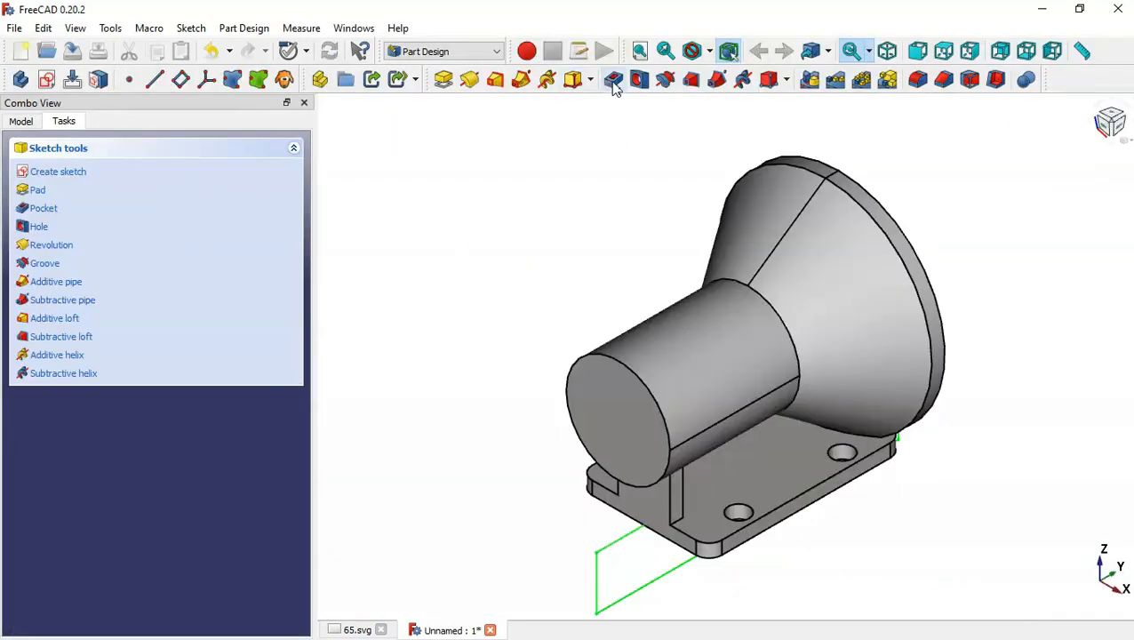
Pocket the rectangle through all, symmetric to the sketch plane, to trim the flange material below the base.
left_click(614, 80)
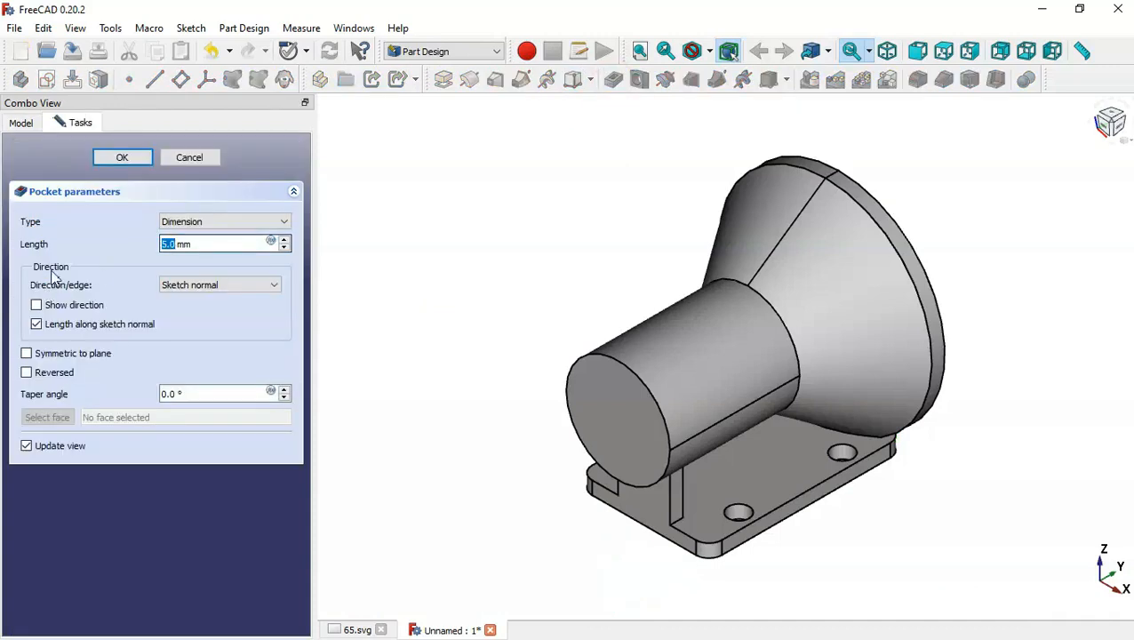
left_click(88, 354)
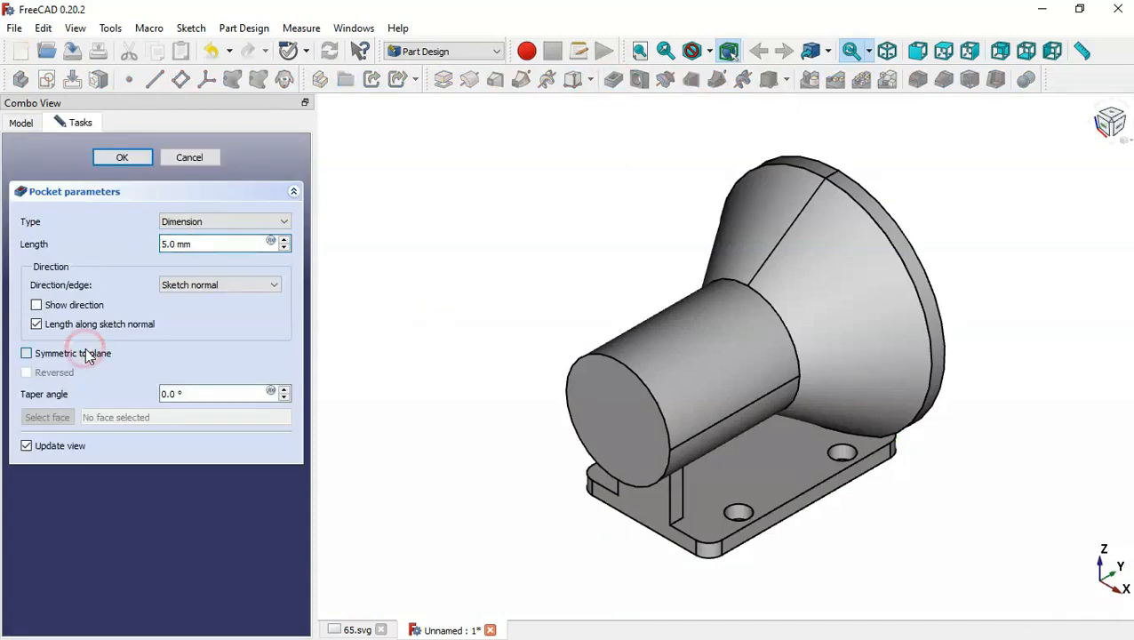
left_click(255, 224)
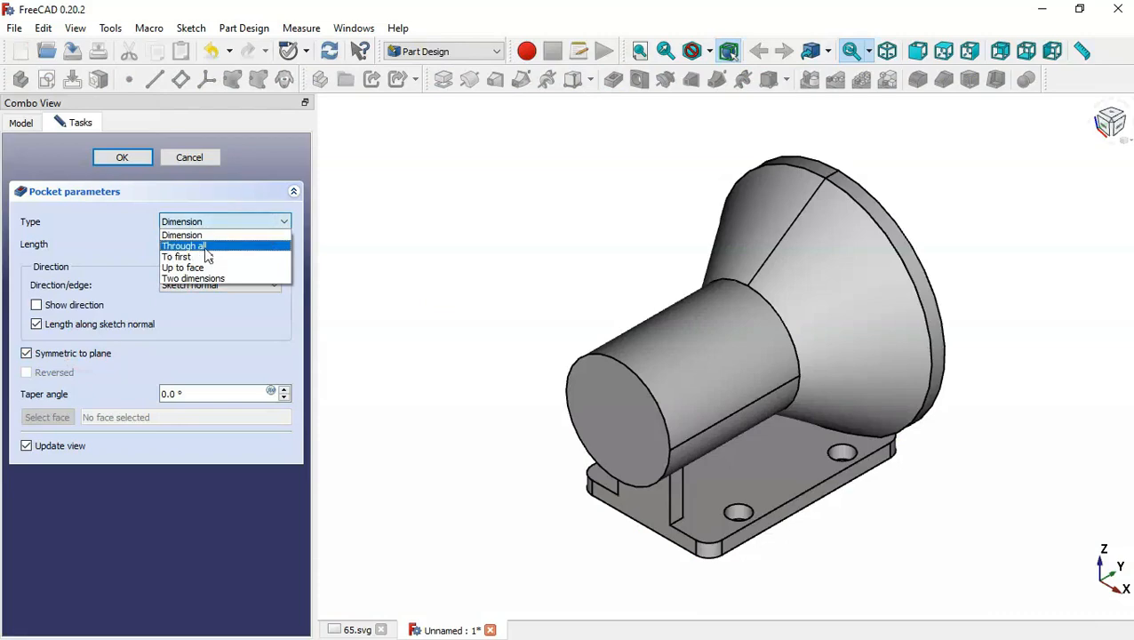
left_click(205, 246)
left_click(122, 158)
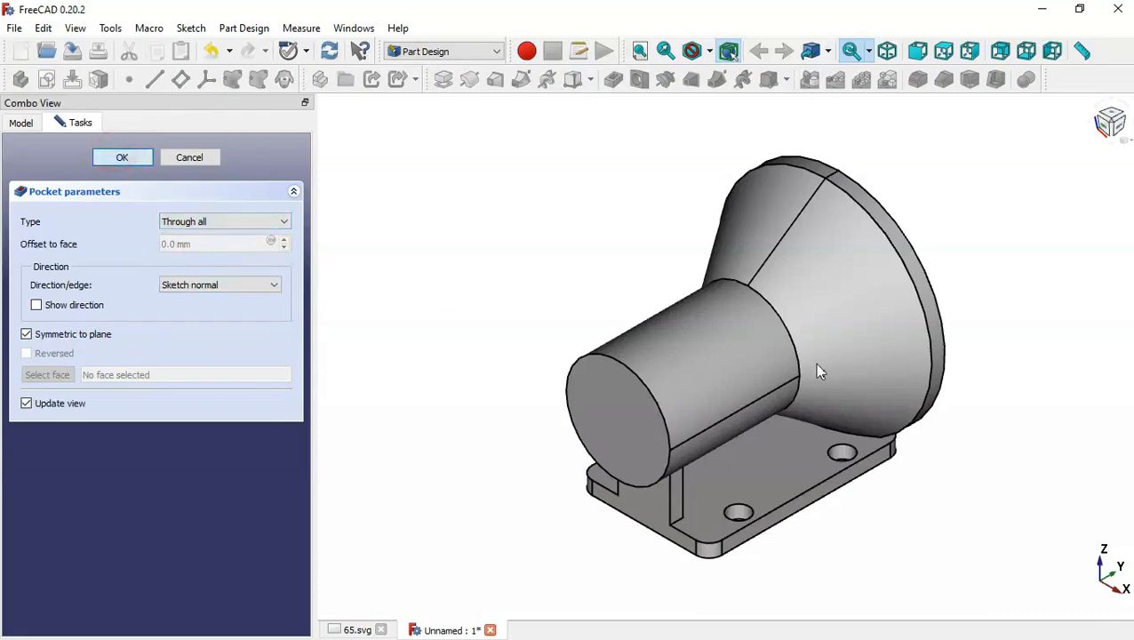
middle_click_drag(976, 484, 647, 415)
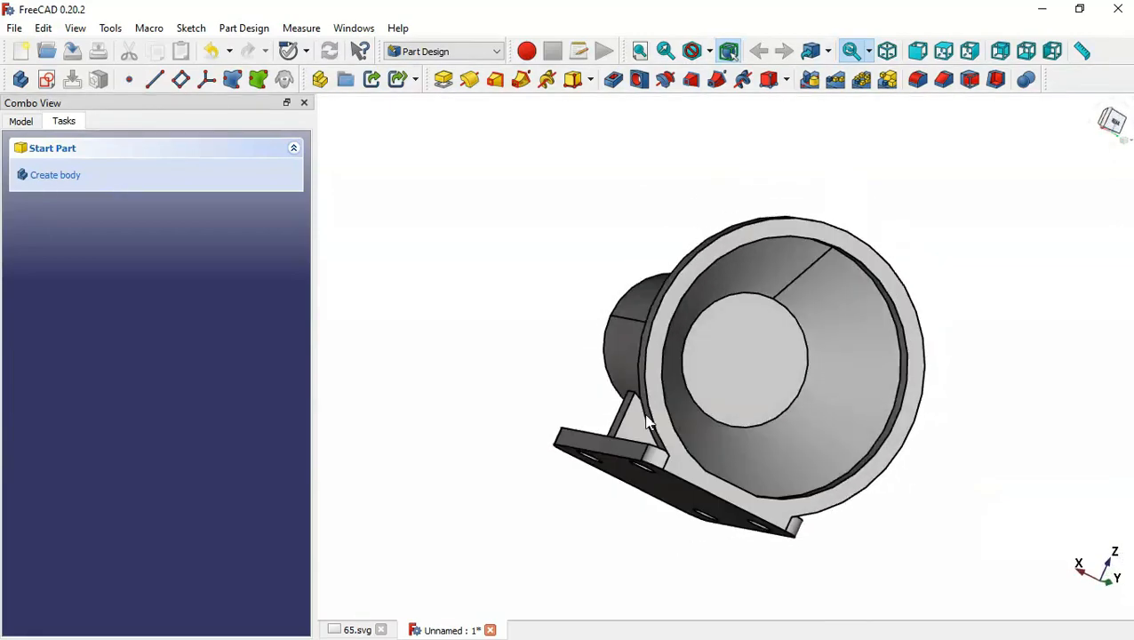
Create a sketch on the YZ plane and display the model in section view.
key("Home")
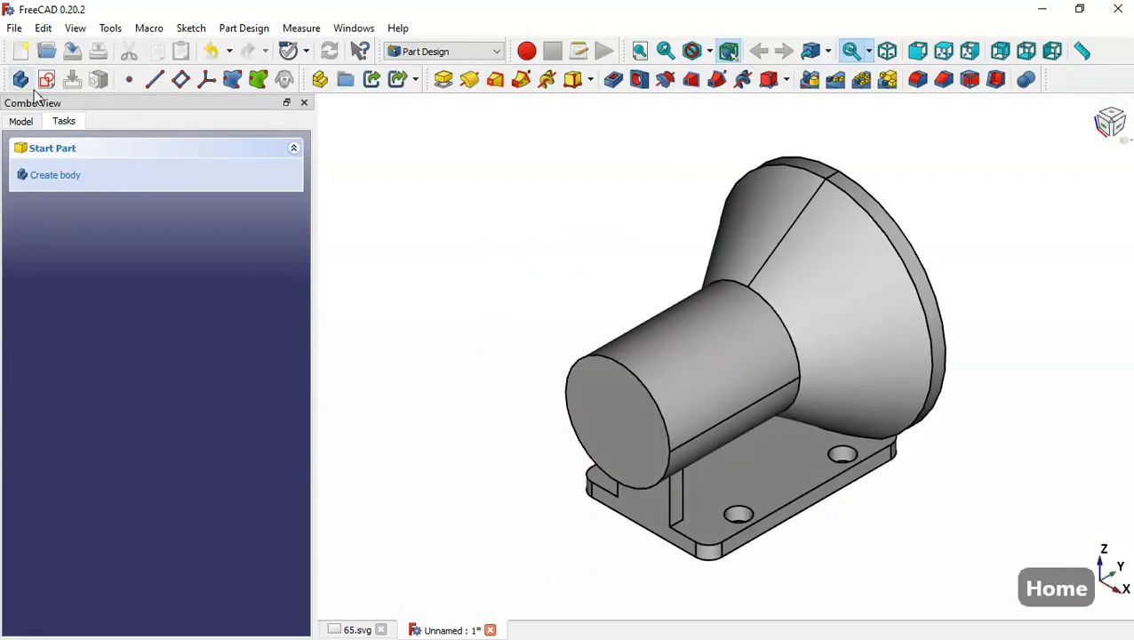
left_click(46, 81)
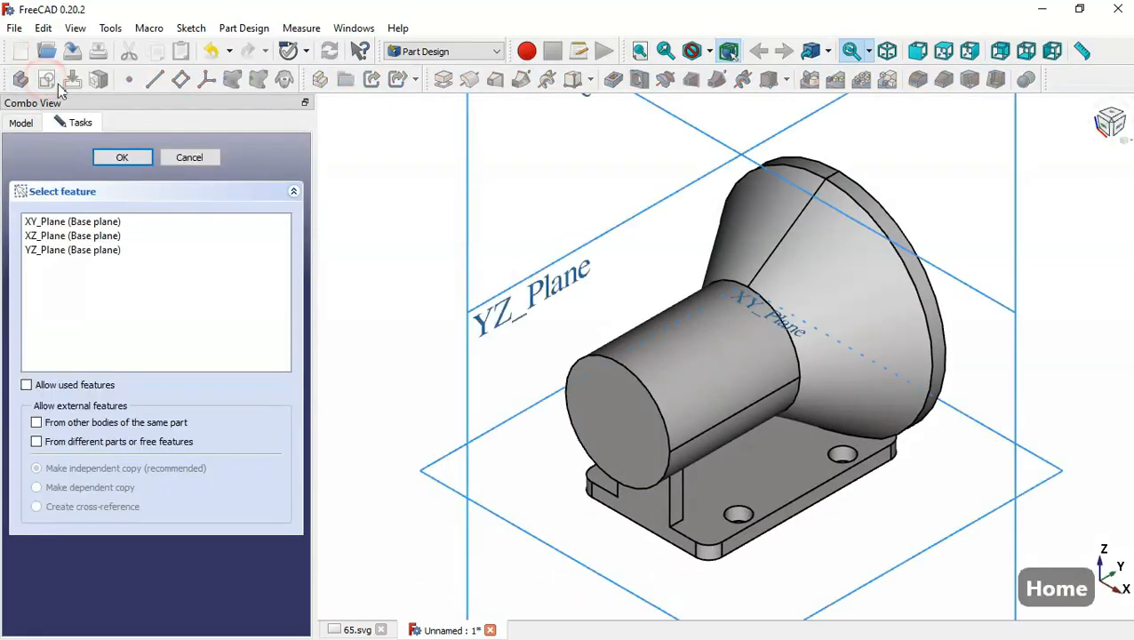
left_click(551, 302)
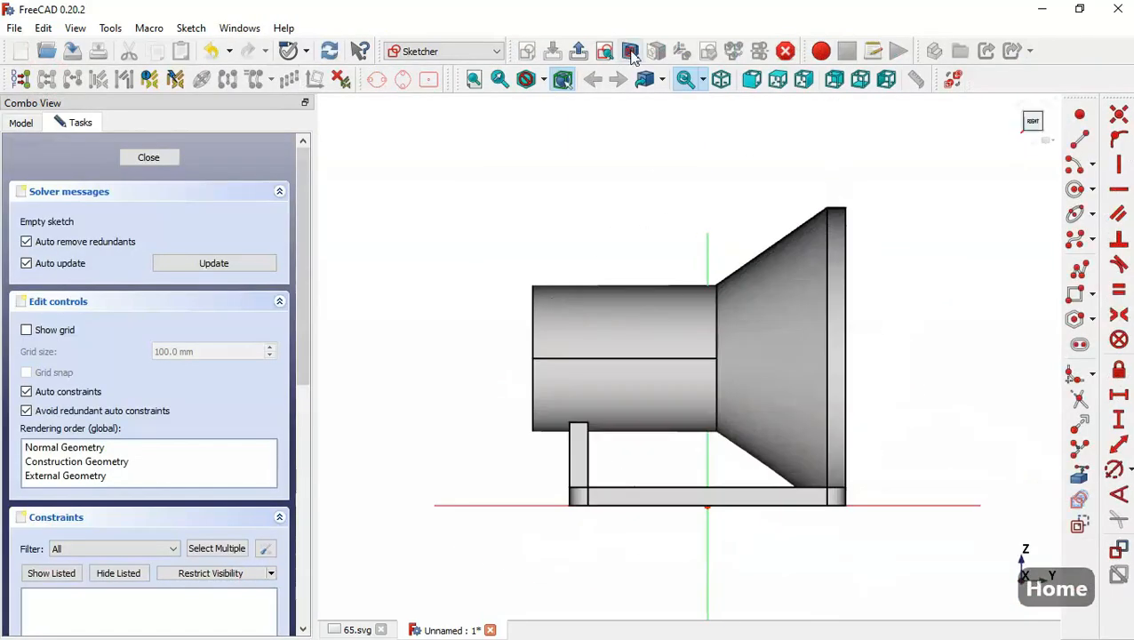
scroll(735, 537, "up", 2)
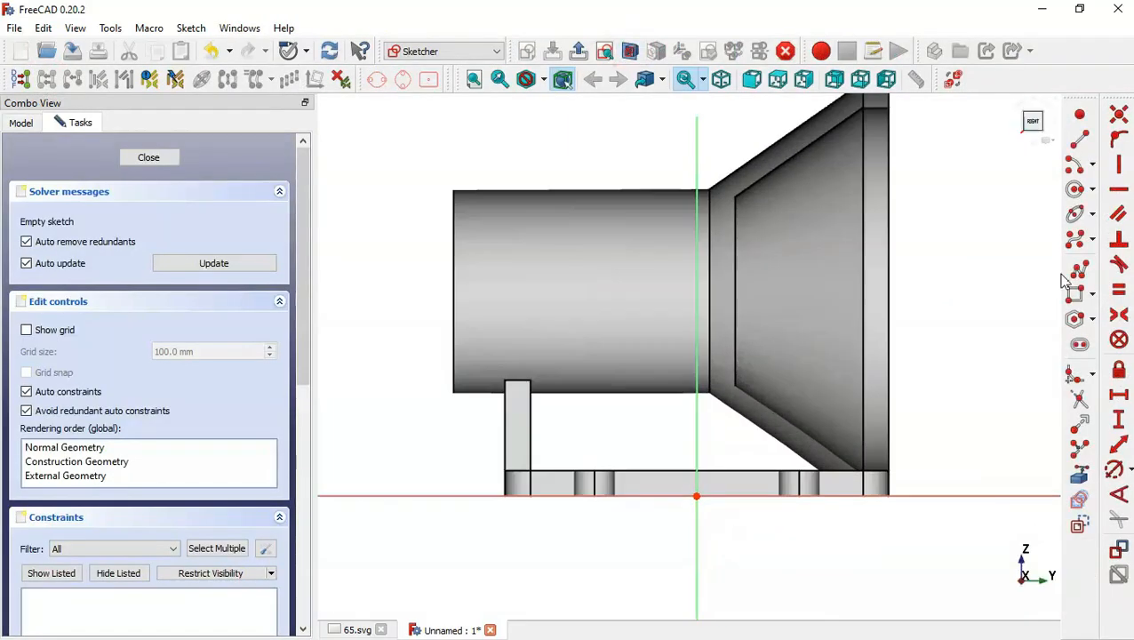
Draw a closed four-sided rib profile on the horizontal axis, reaching into the upright plate, cylinder and flared wall, and finish the sketch.
left_click(853, 495)
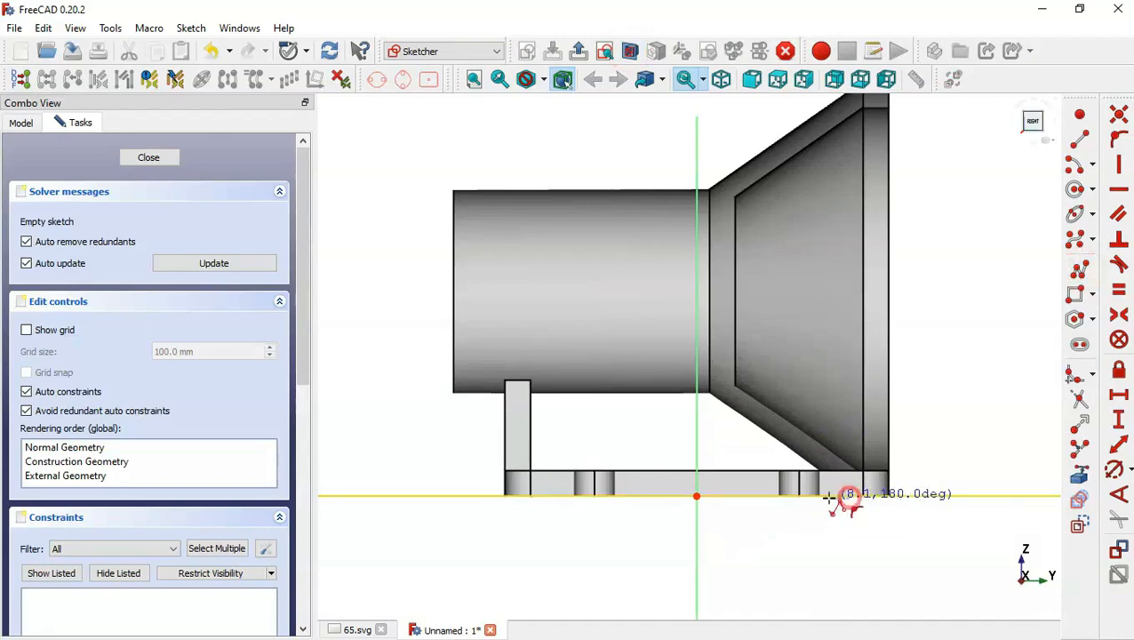
left_click(516, 495)
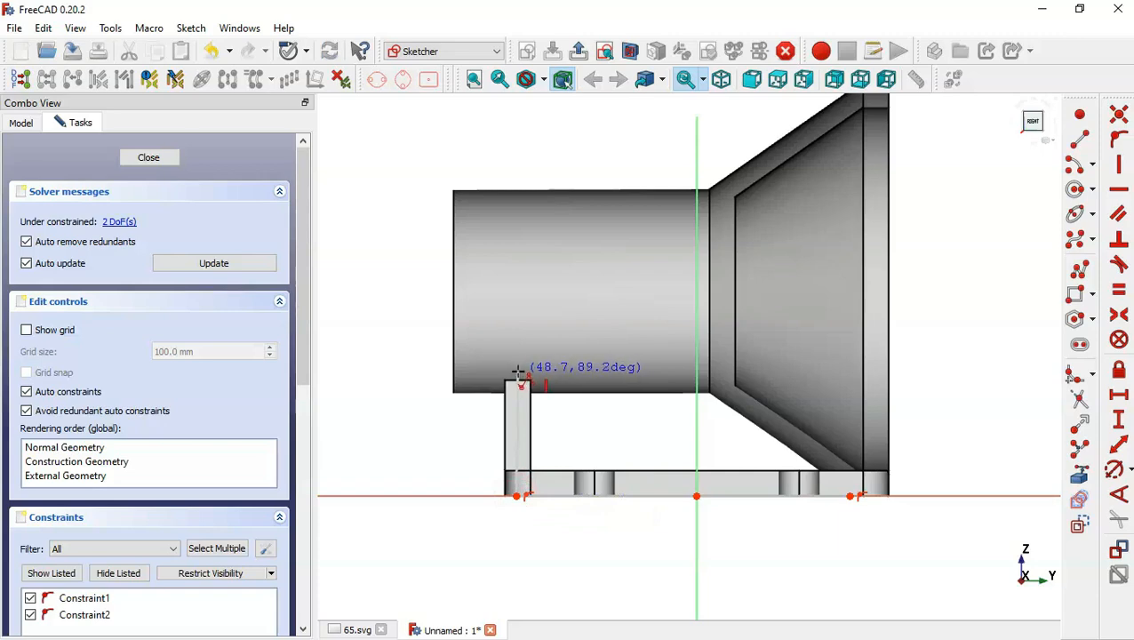
left_click(517, 370)
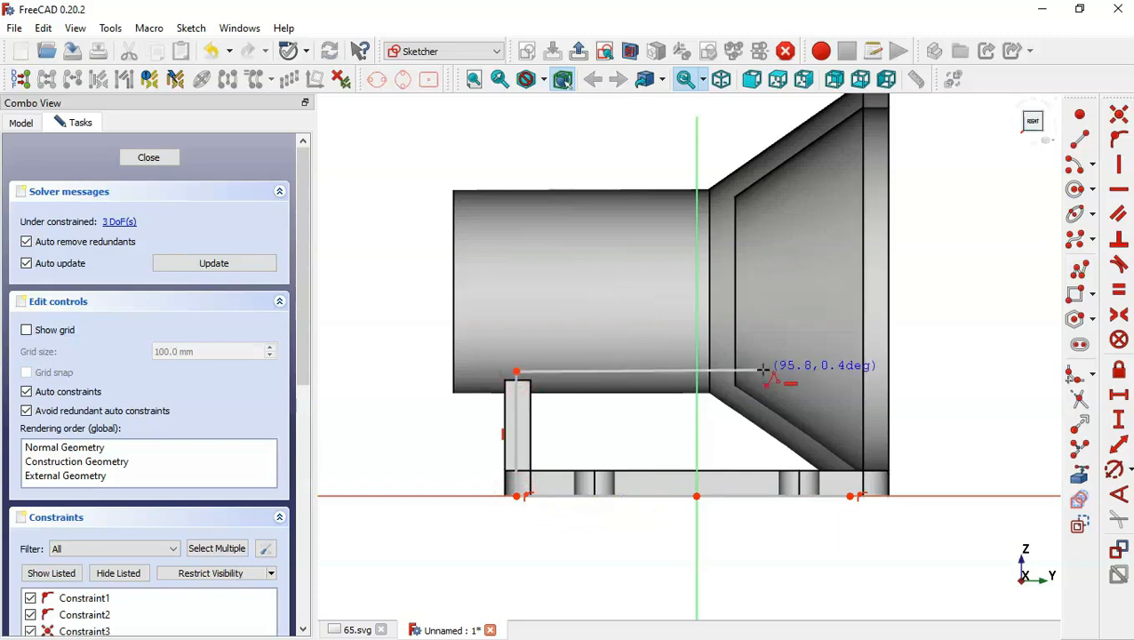
left_click(711, 373)
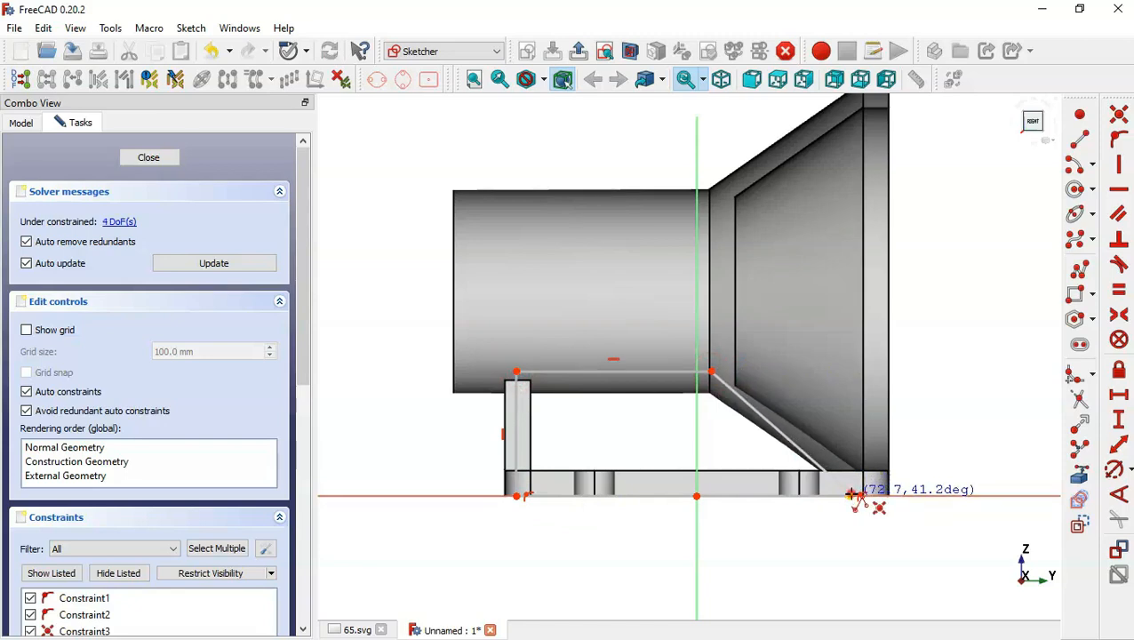
left_click(850, 495)
key("Escape")
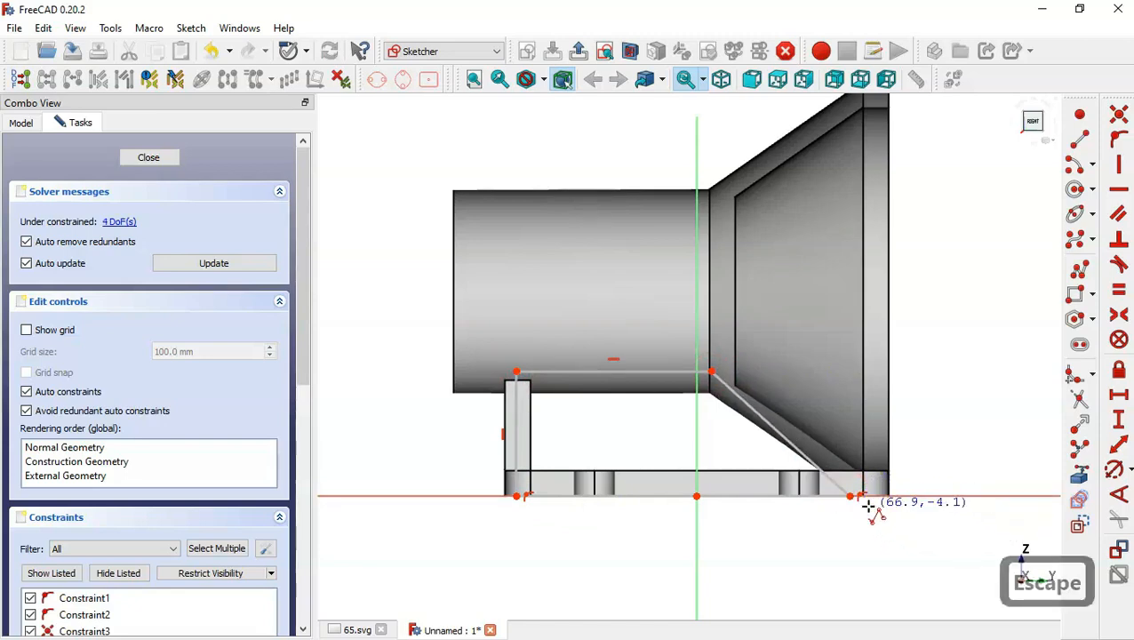
key("Escape")
left_click_drag(851, 498, 865, 500)
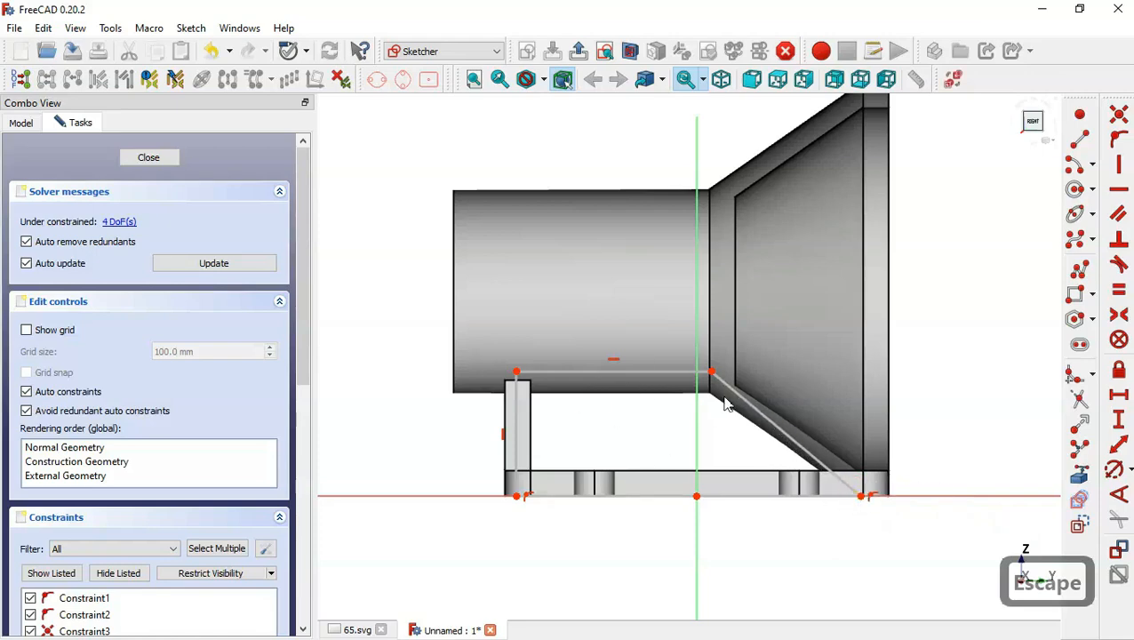
left_click(578, 51)
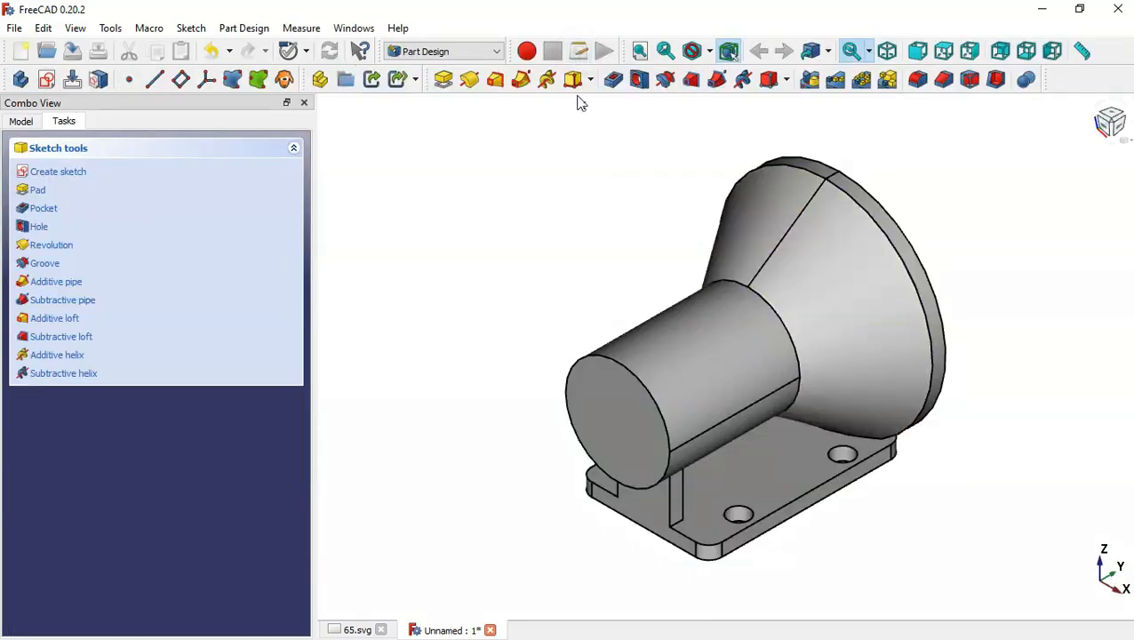
Pad the rib profile 10 mm symmetric to the sketch plane, checking the rib thickness on the 65.svg drawing.
left_click(443, 80)
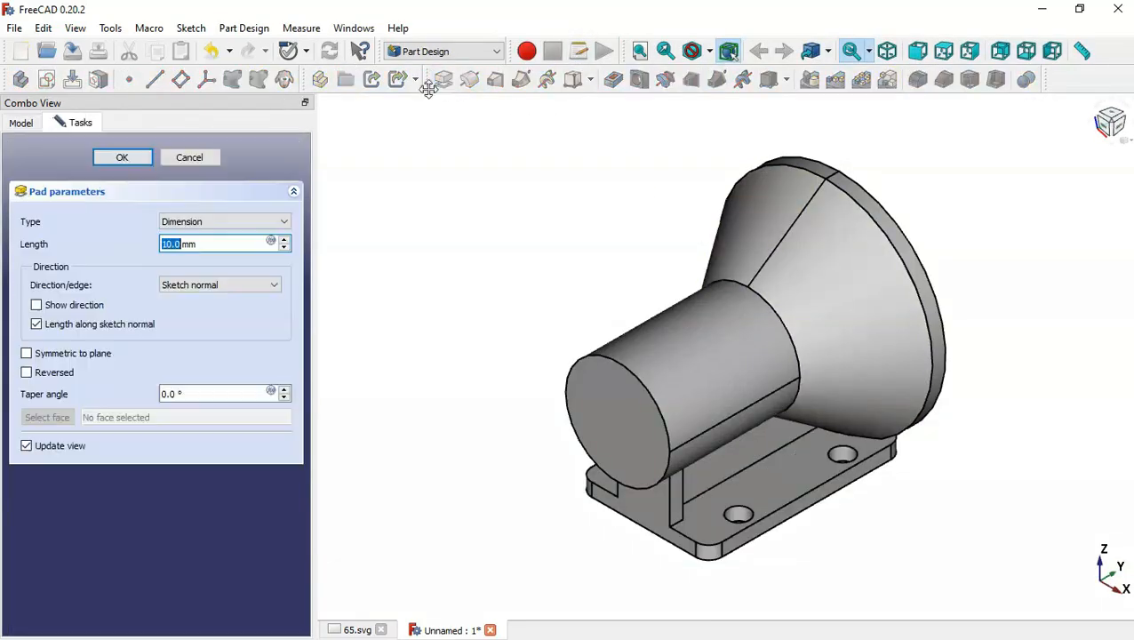
left_click(88, 357)
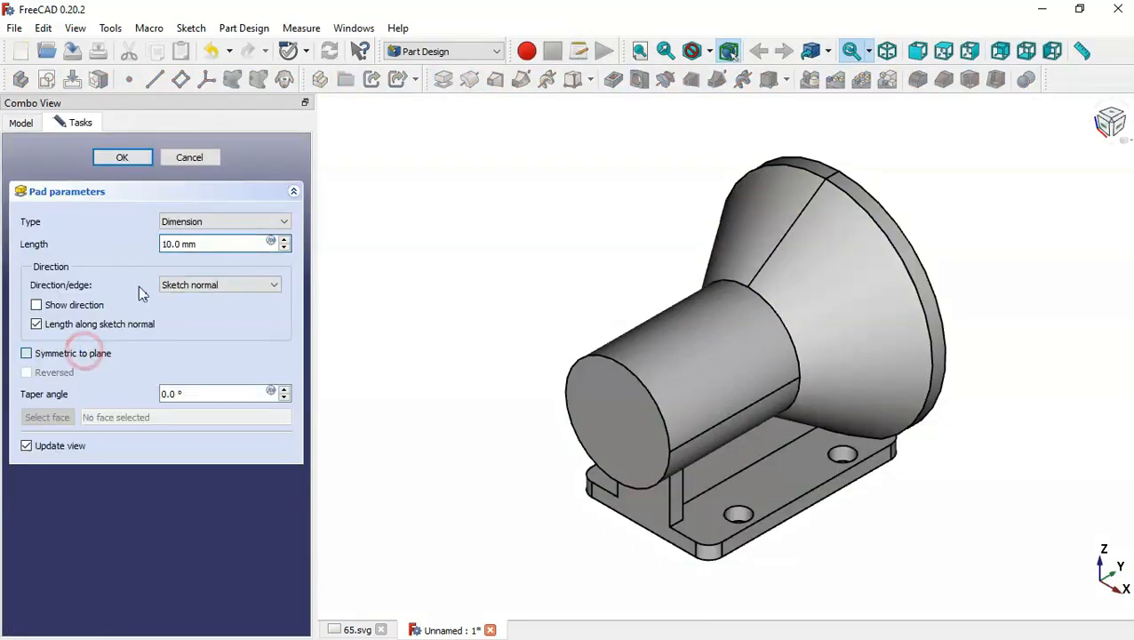
key("ctrl+Tab")
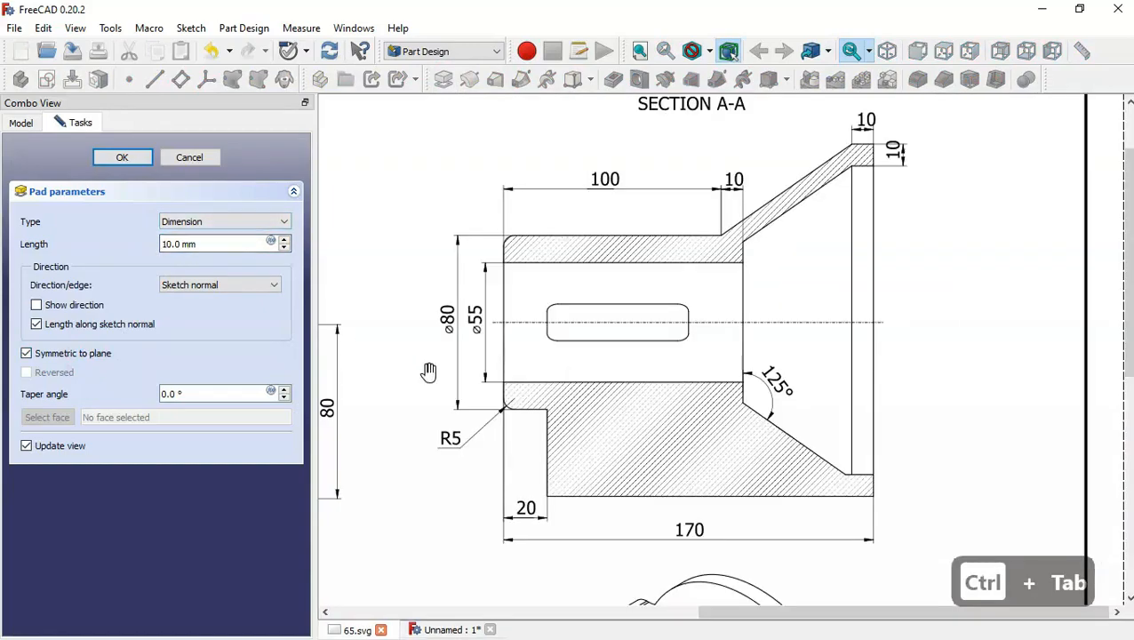
left_click_drag(425, 372, 903, 331)
scroll(687, 485, "down", 5)
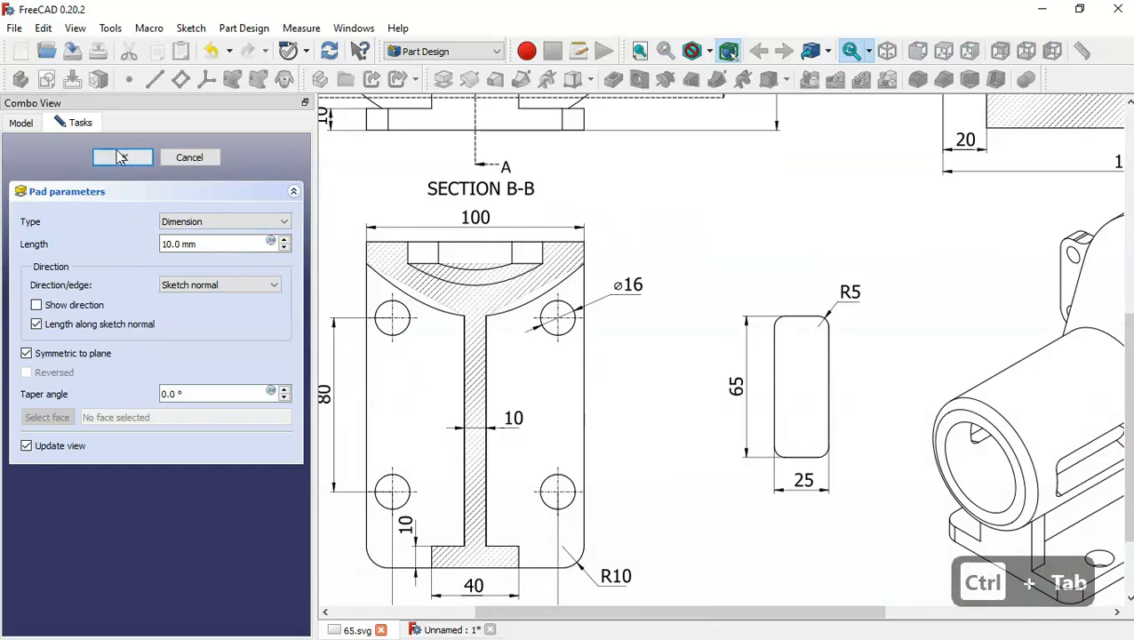
key("ctrl+Tab")
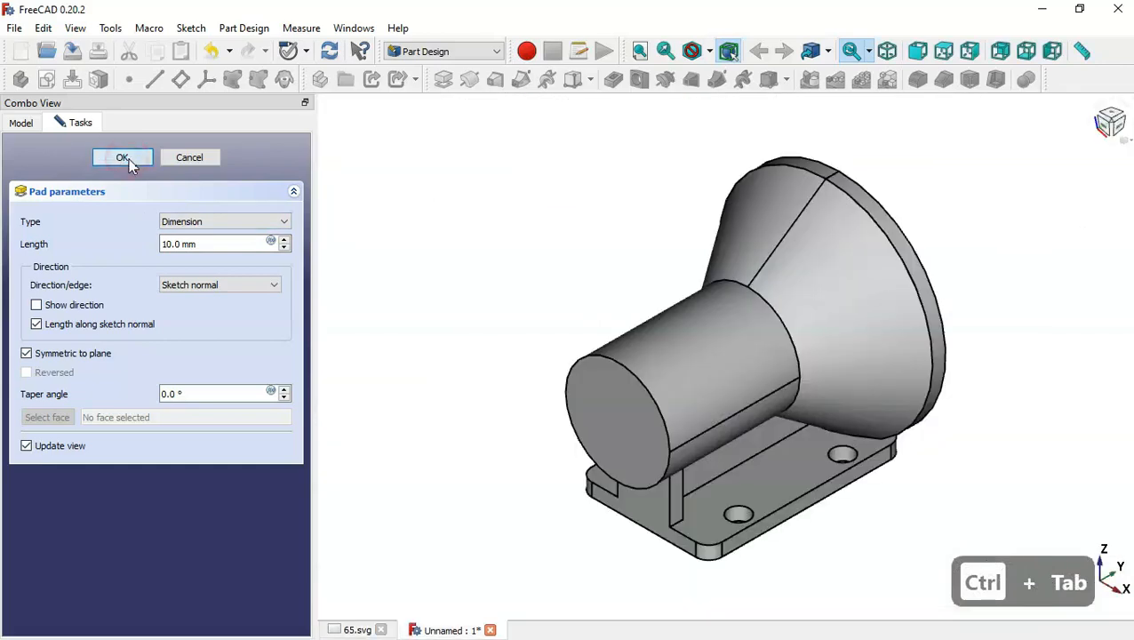
left_click(124, 158)
middle_click_drag(1042, 468, 873, 488)
key("Home")
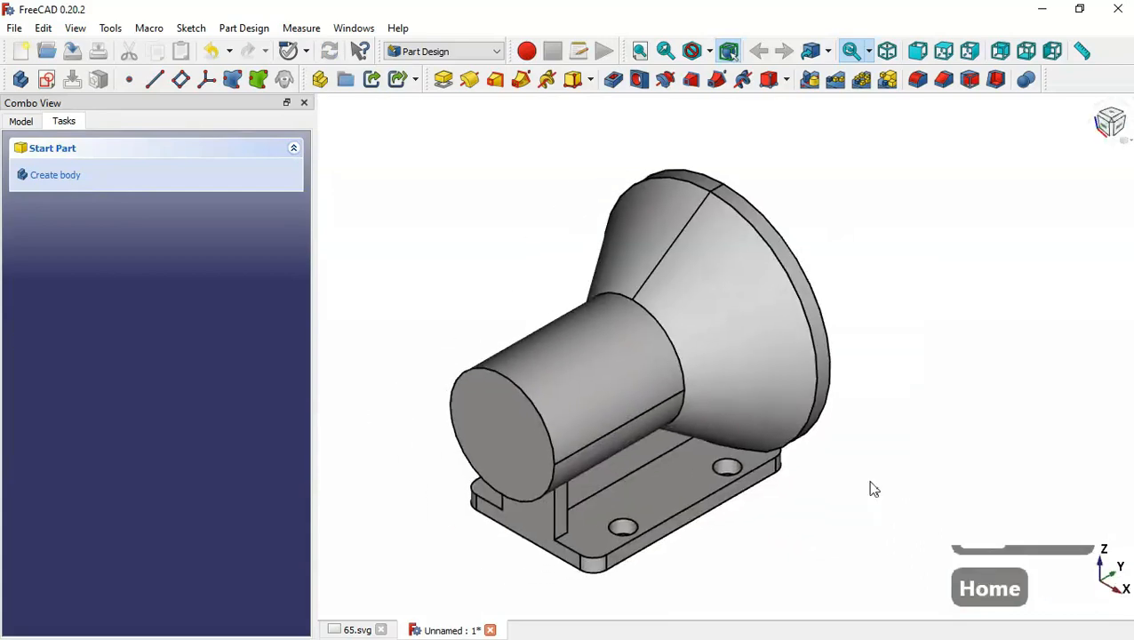
Check the lug dimensions on the drawing, and create a sketch on the flange's flat end face with its inner circular edge as external geometry.
key("ctrl+Tab")
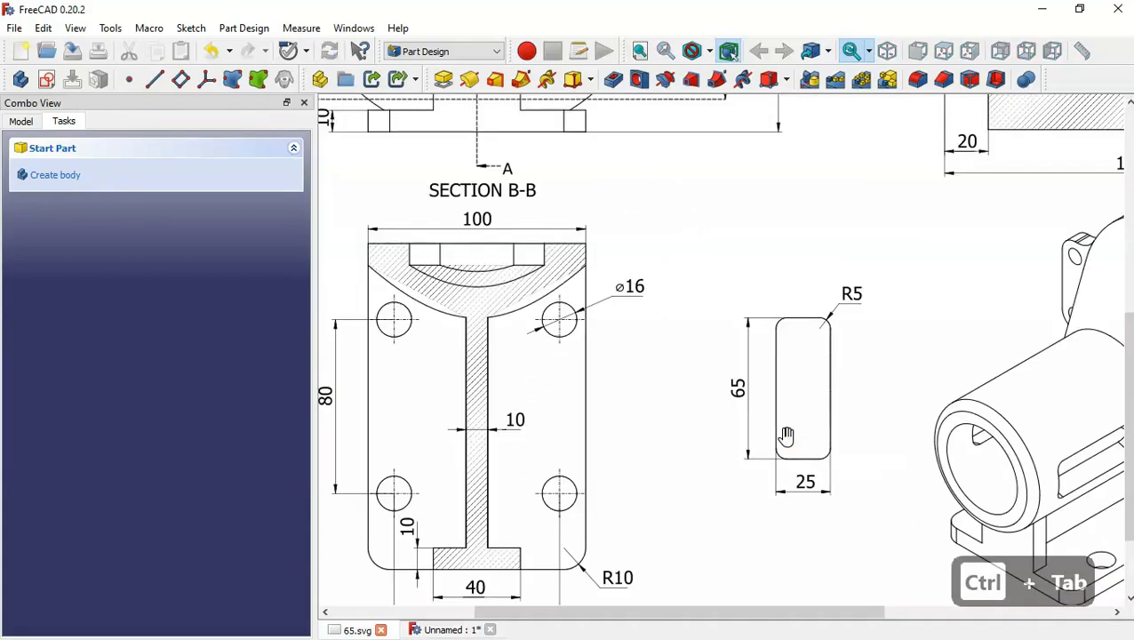
left_click_drag(587, 291, 742, 571)
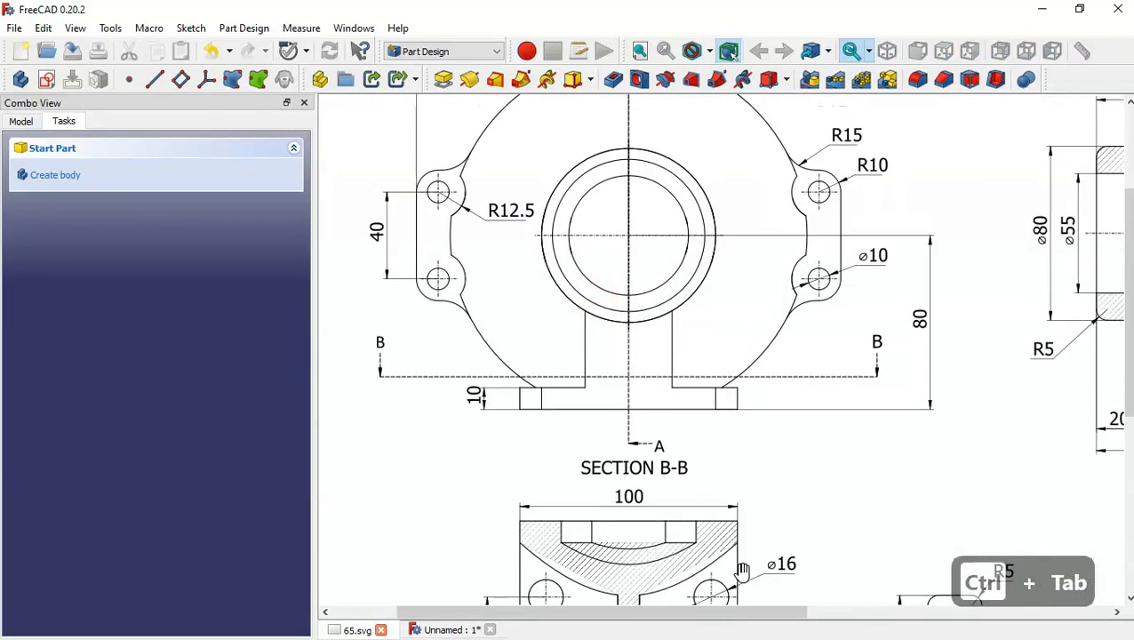
left_click_drag(641, 311, 648, 386)
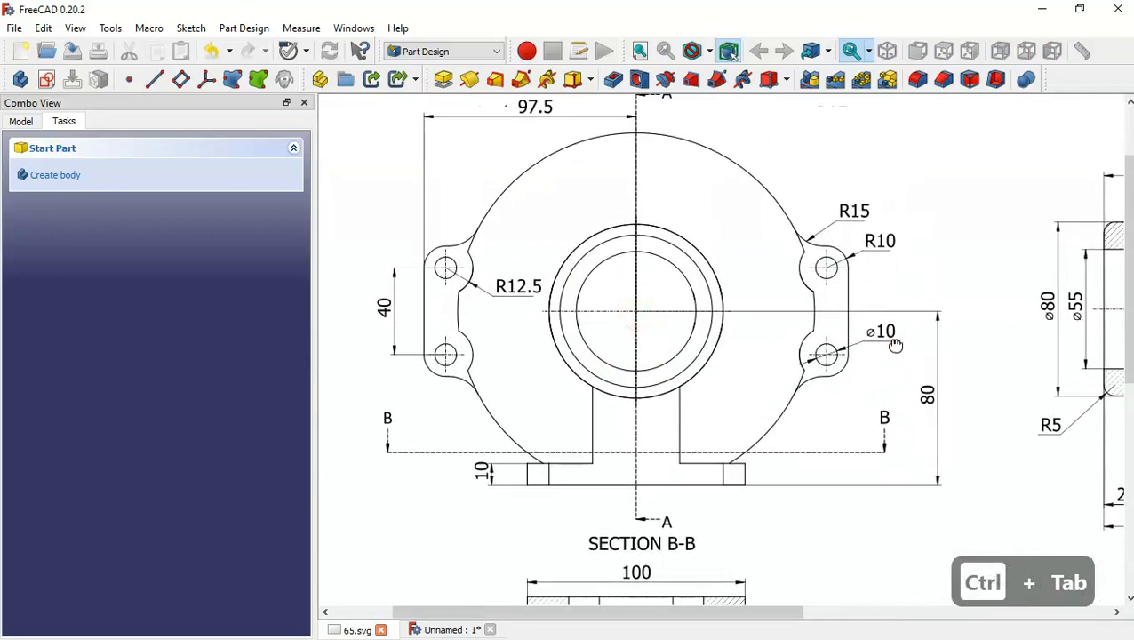
left_click_drag(895, 345, 436, 100)
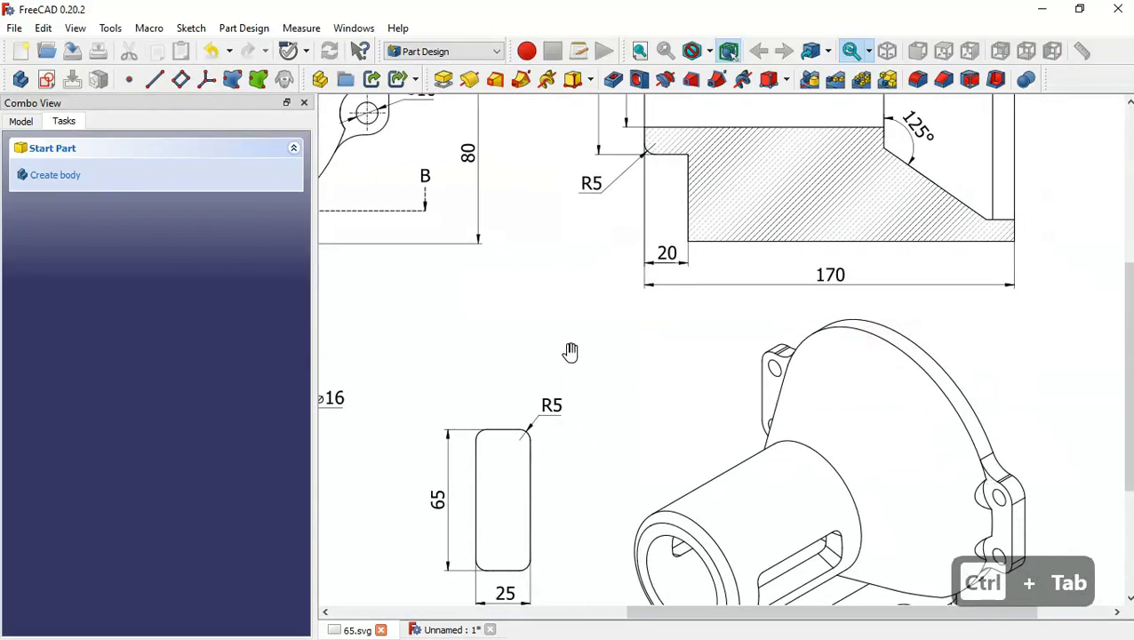
left_click_drag(570, 352, 759, 529)
key("ctrl+Tab")
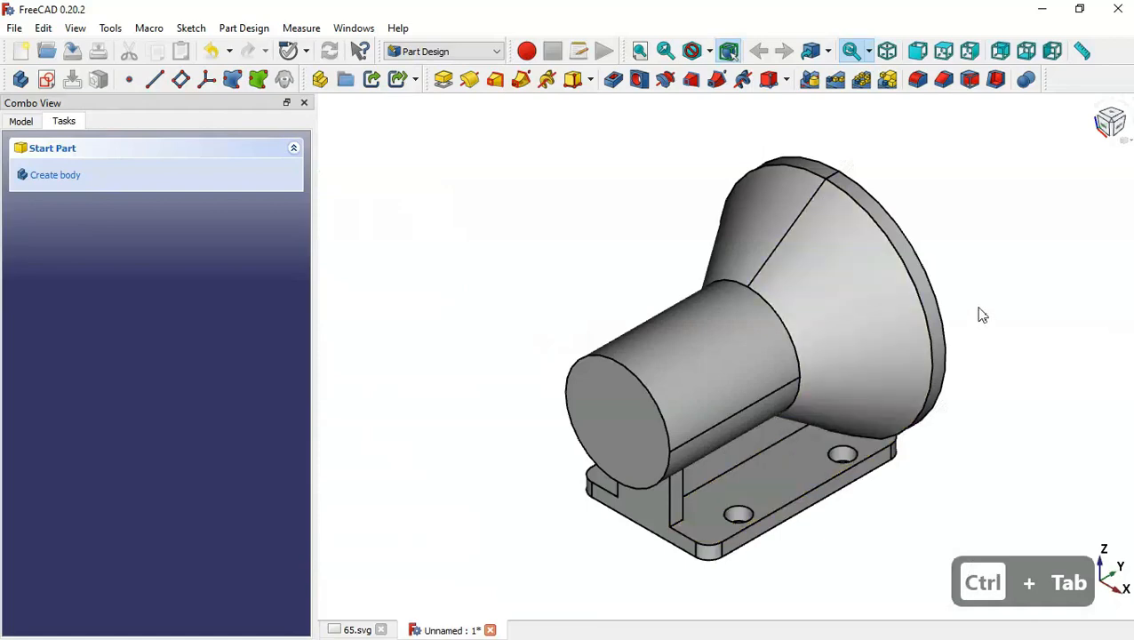
middle_click_drag(1033, 337, 687, 390)
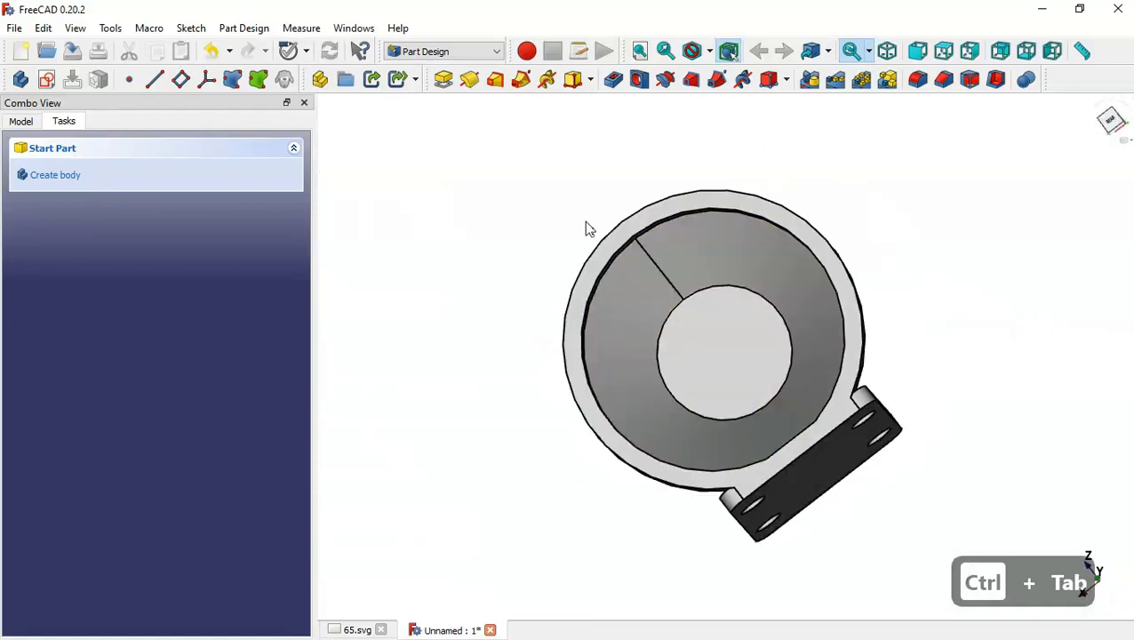
left_click(606, 255)
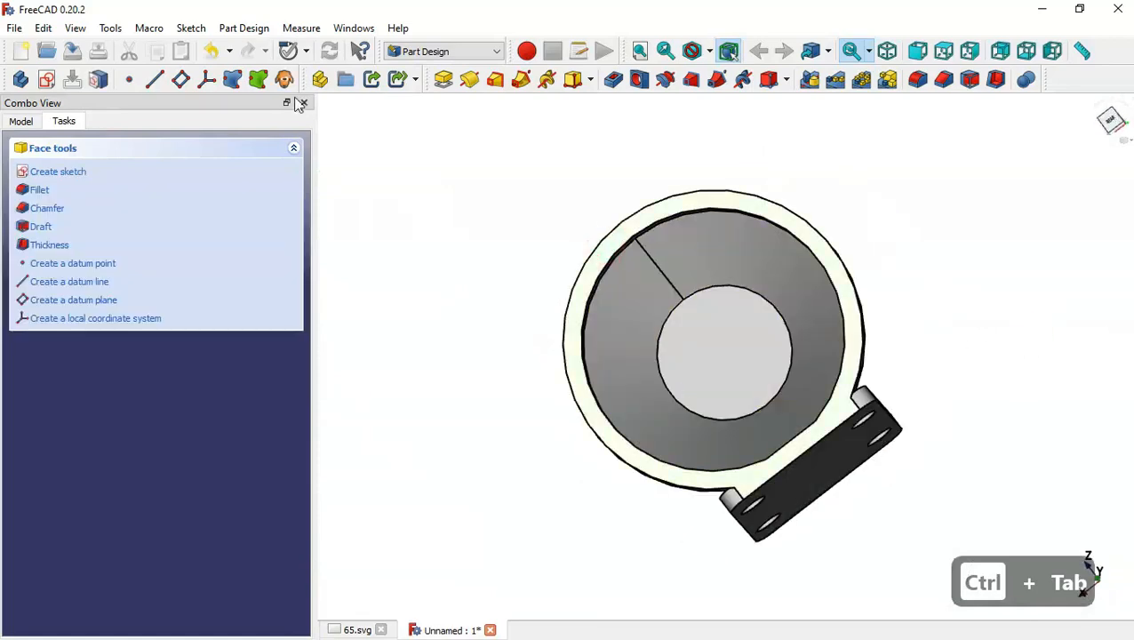
left_click(49, 80)
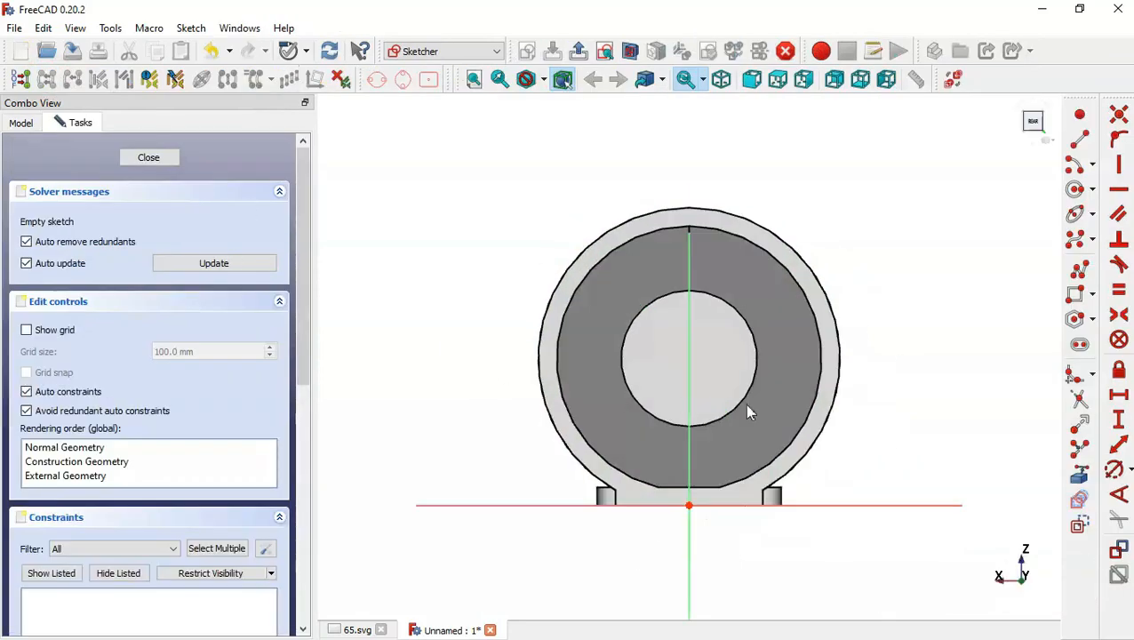
left_click(1080, 477)
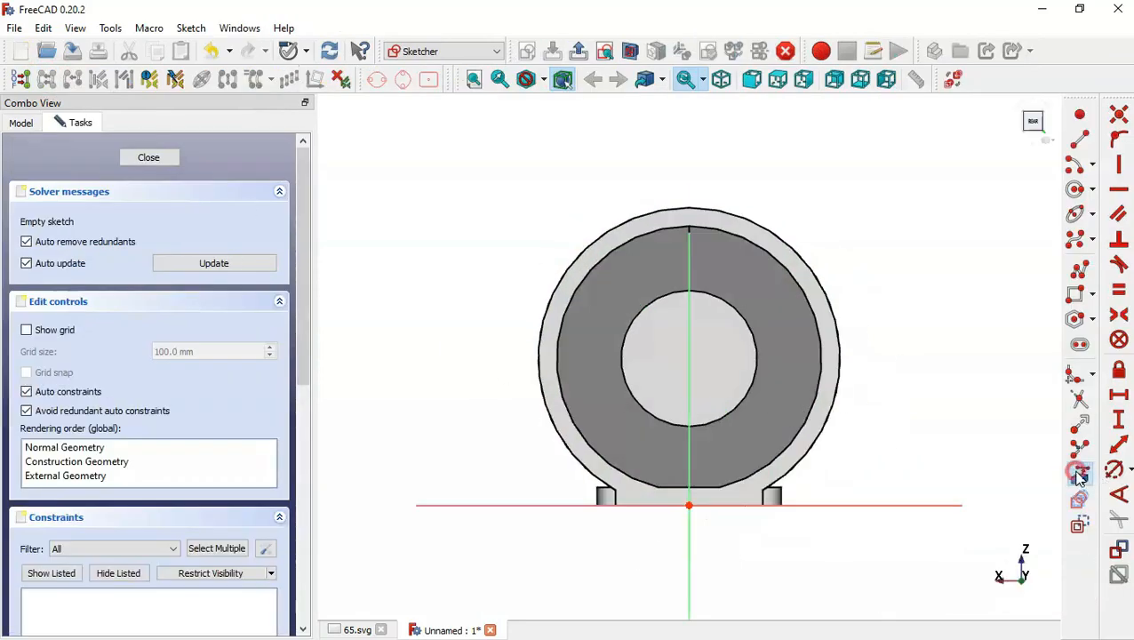
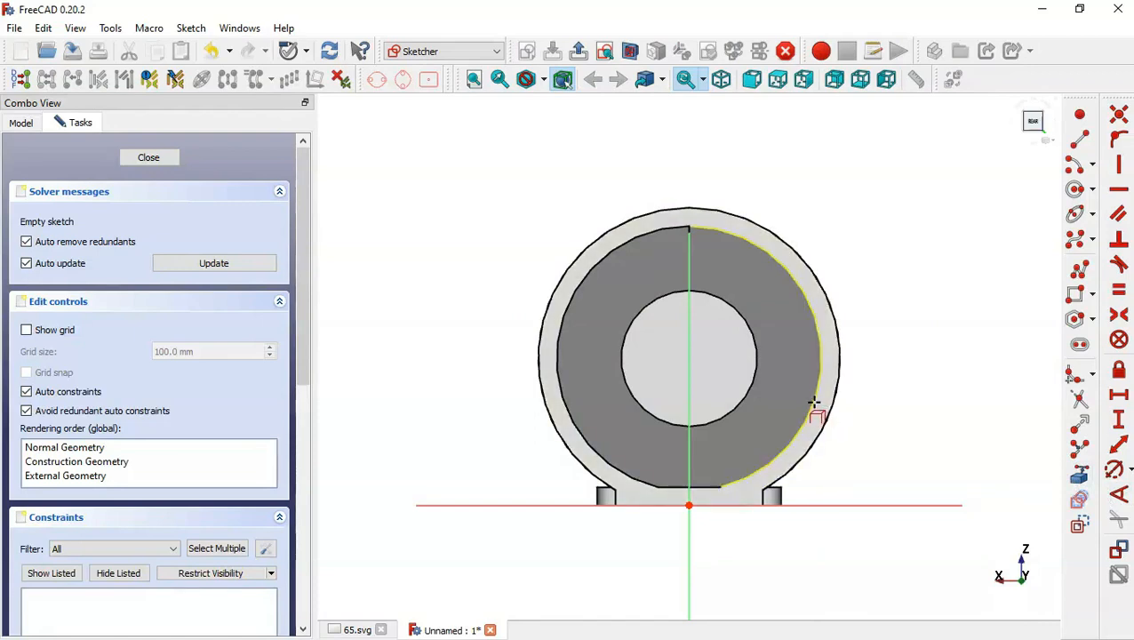
left_click(812, 401)
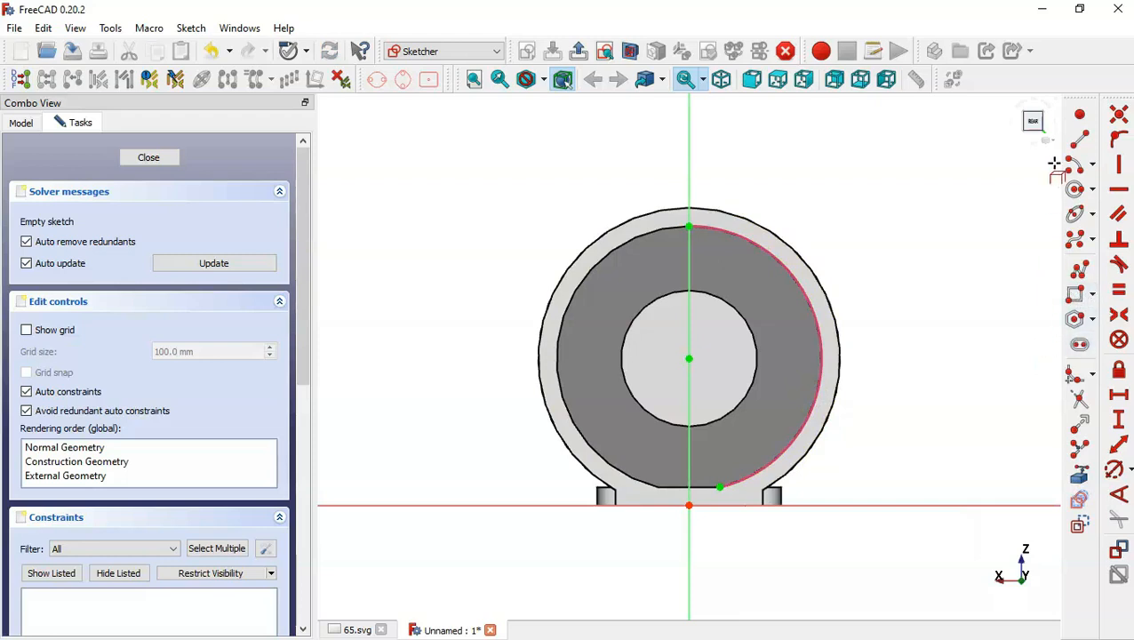
Draw an arc about 78 mm in radius from the flange centre, opposite the referenced edge, and make it equal to that edge.
left_click(1076, 189)
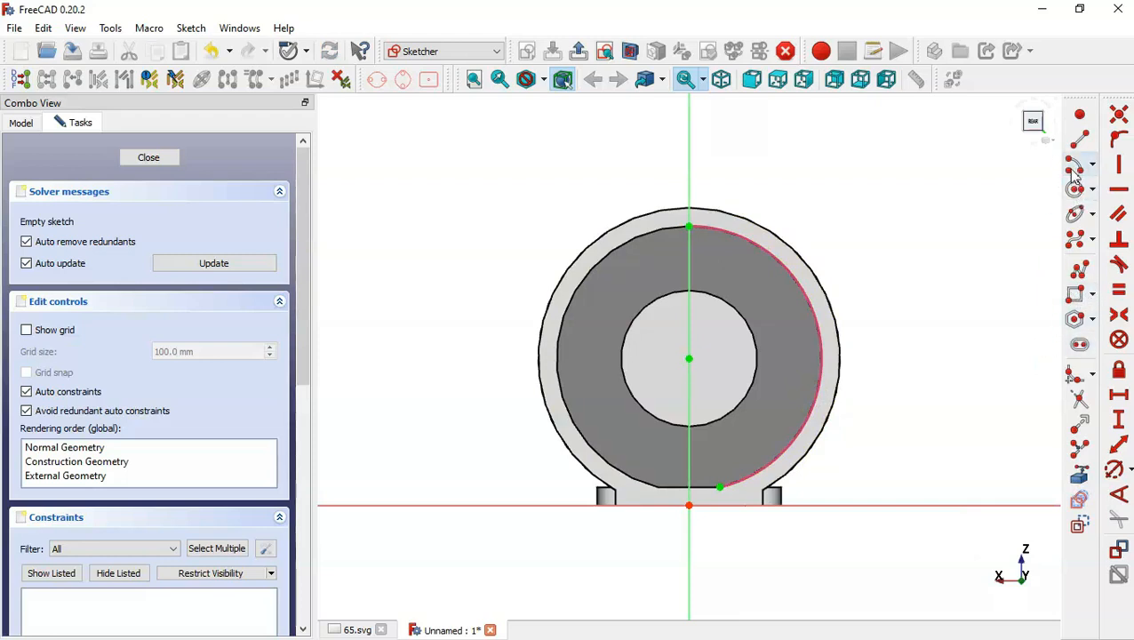
left_click(689, 359)
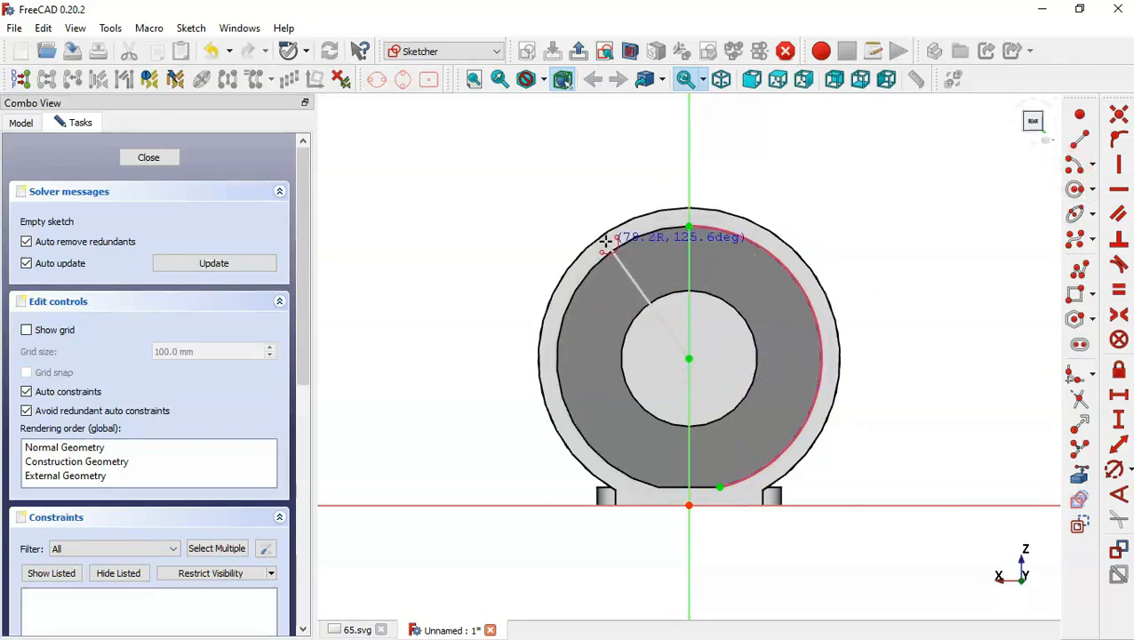
left_click(632, 437)
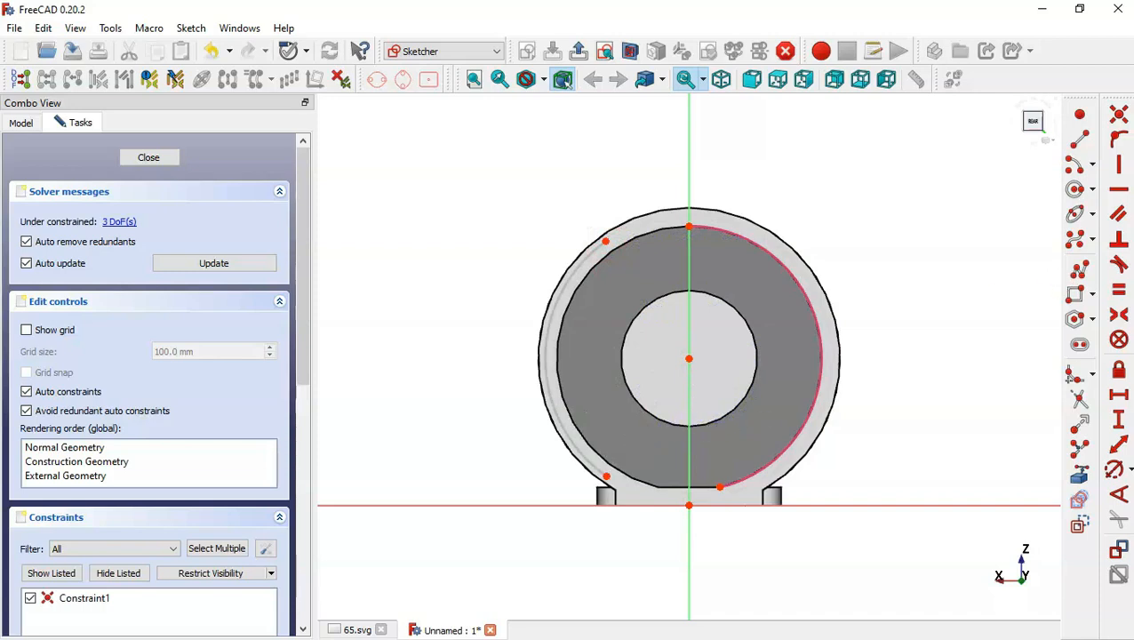
left_click(1119, 289)
left_click(584, 263)
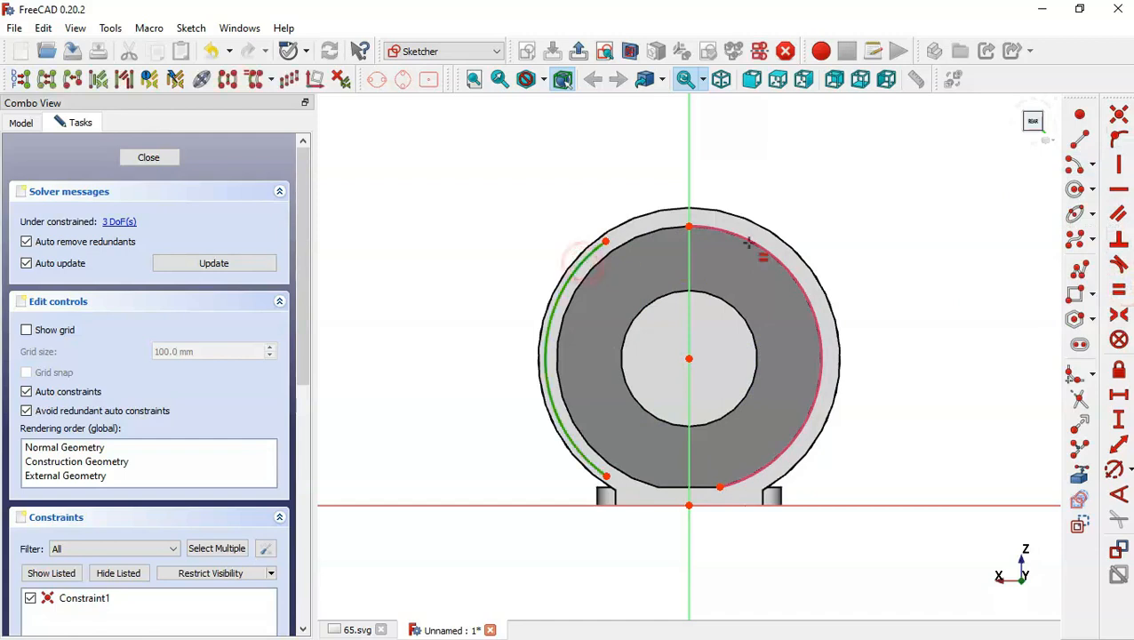
left_click(791, 272)
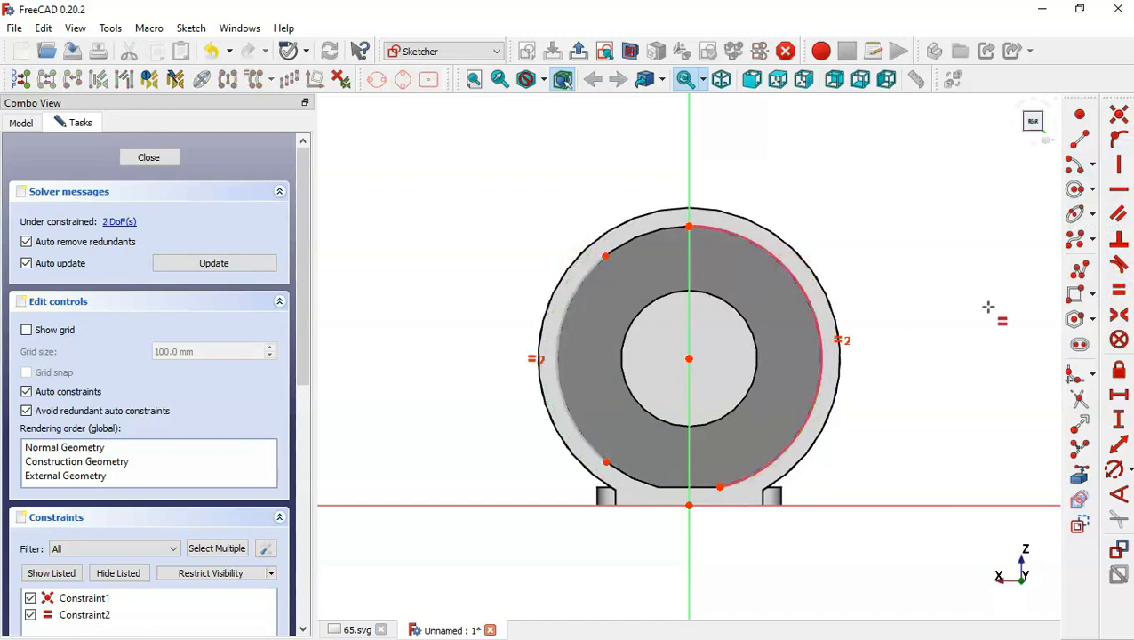
Draw a rectangle from a corner on the new arc outward past the flange rim.
left_click(1093, 294)
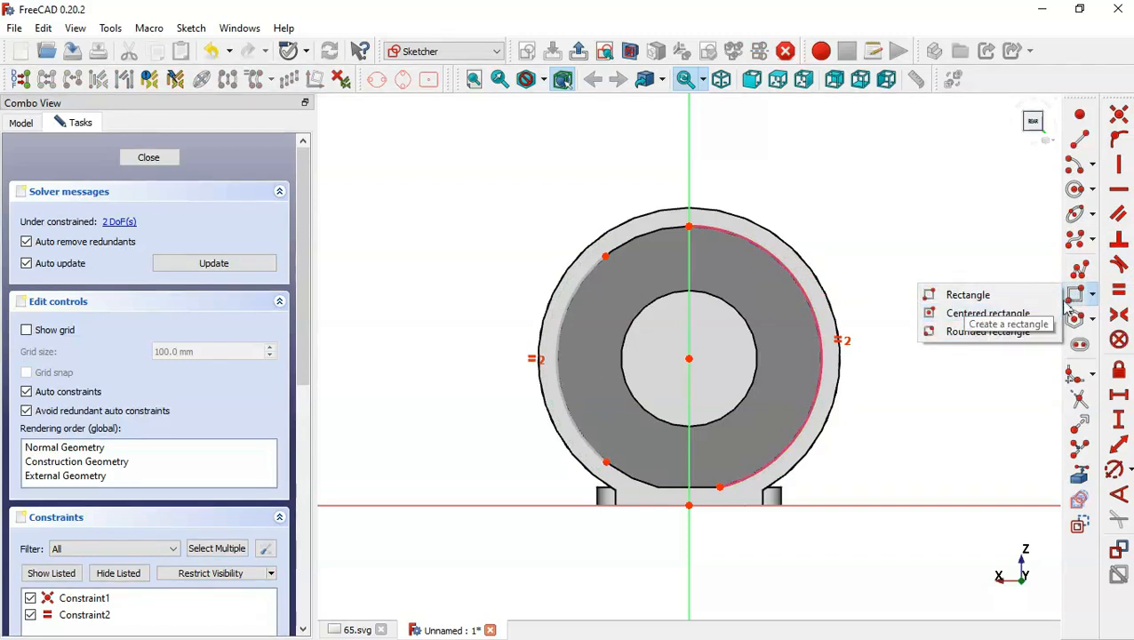
left_click(964, 294)
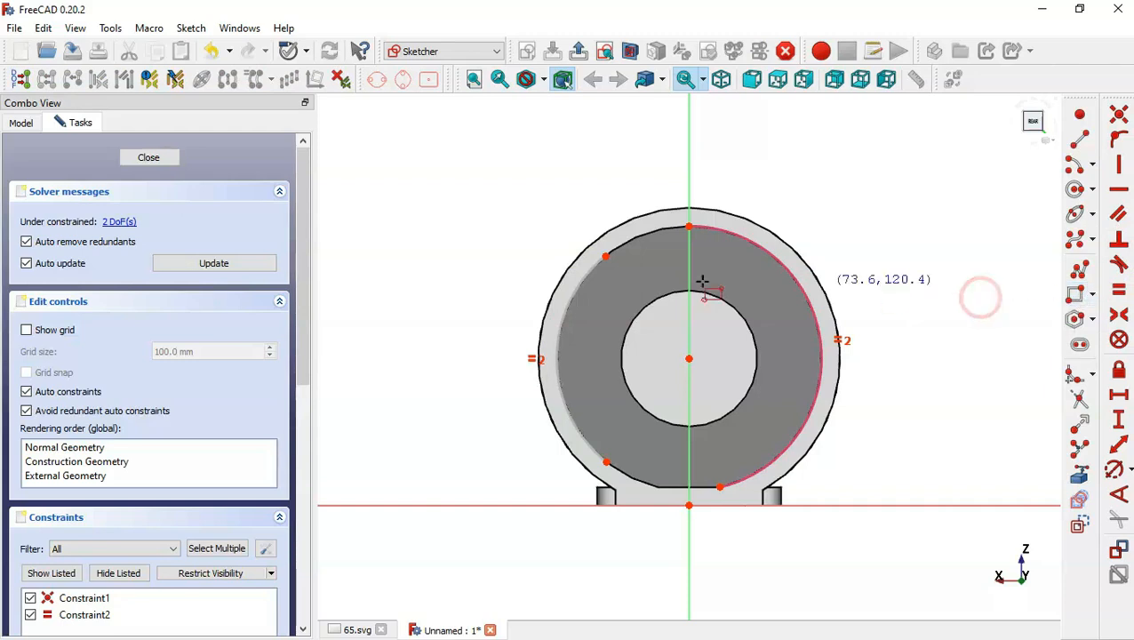
left_click(569, 301)
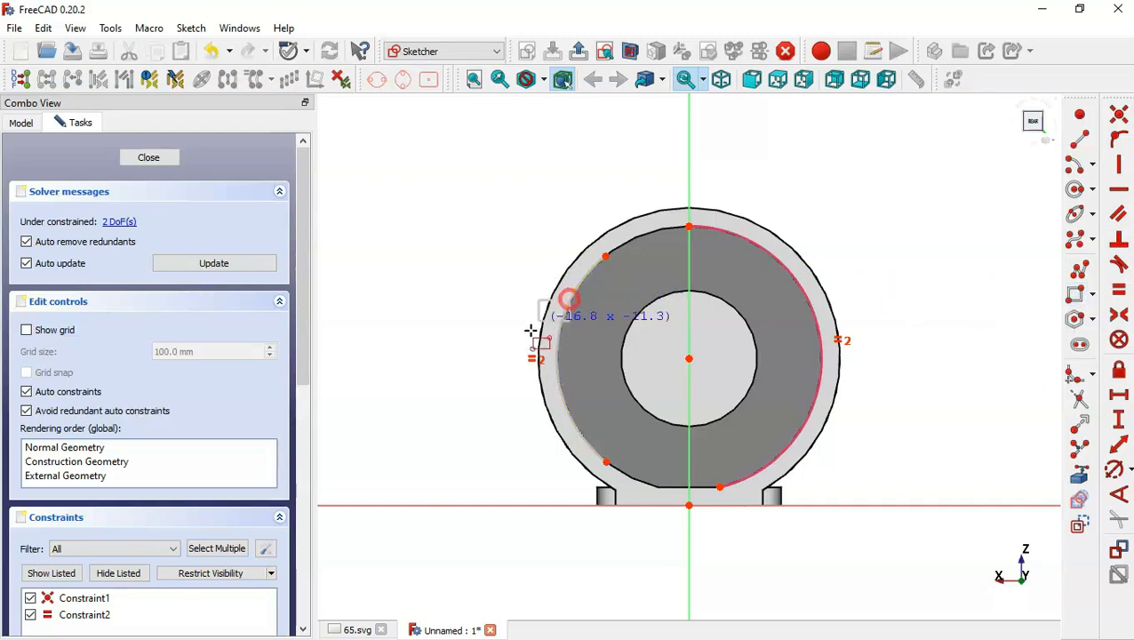
left_click(439, 425)
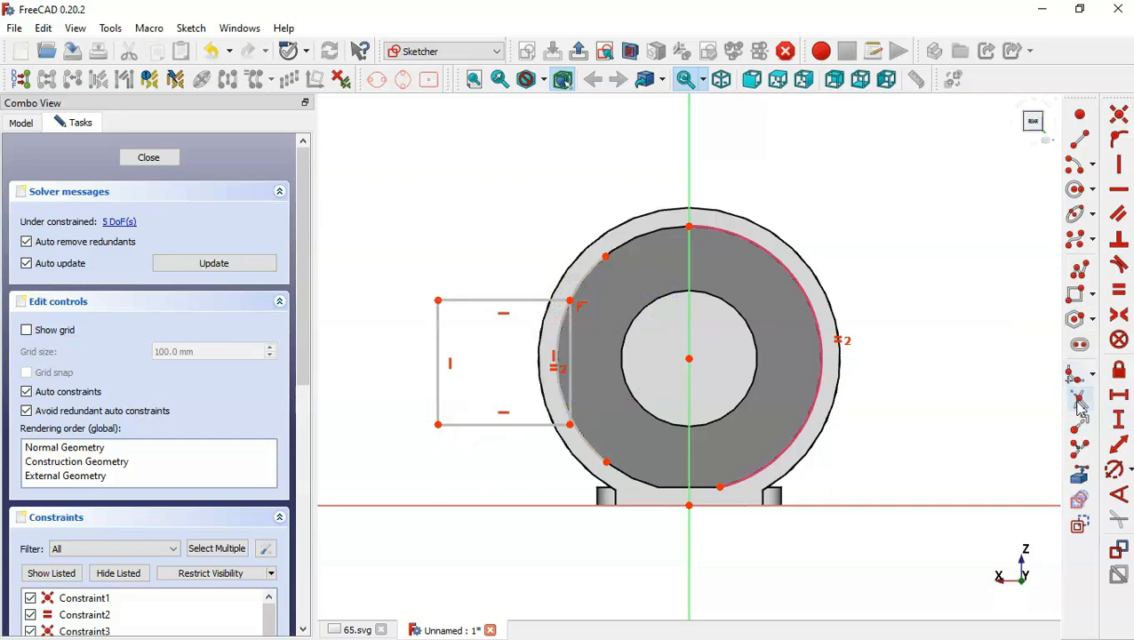
Trim away the rectangle's inner vertical side where it lies inside the arc.
left_click(1079, 399)
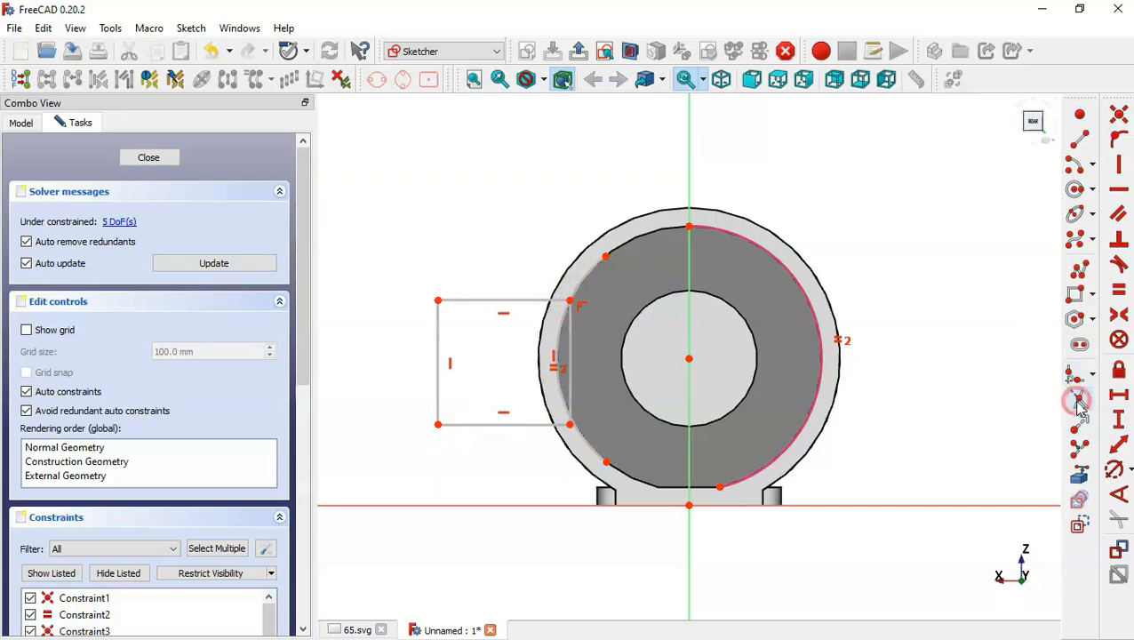
left_click(571, 351)
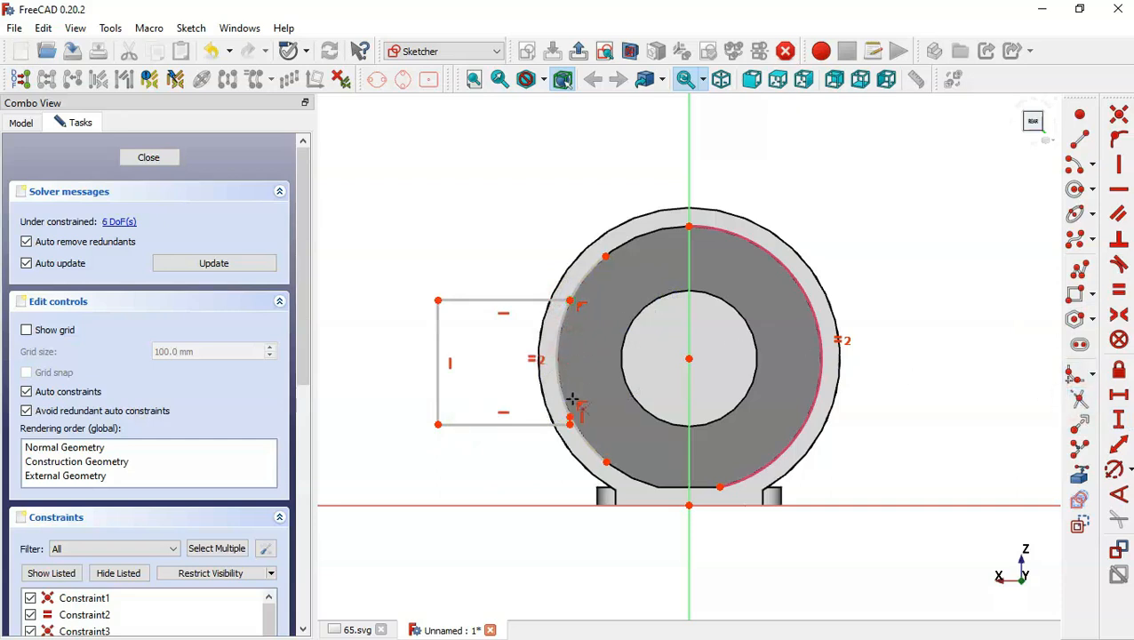
scroll(541, 451, "up", 5)
scroll(540, 451, "down", 4)
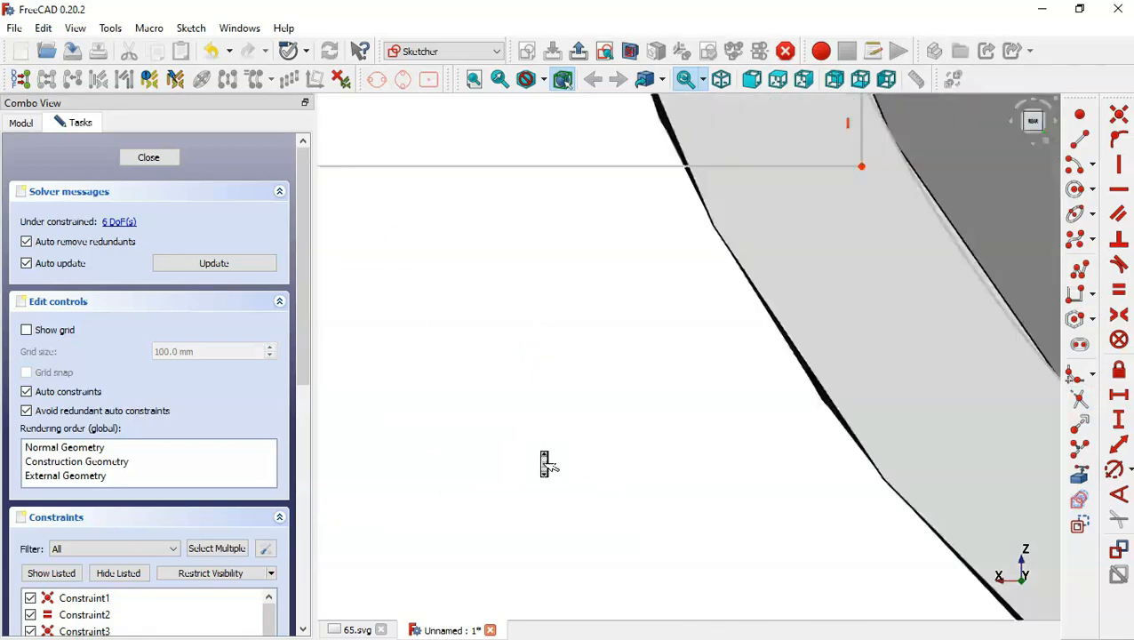
Delete the short vertical line between the lower horizontal line's inner end and the arc.
key("Escape")
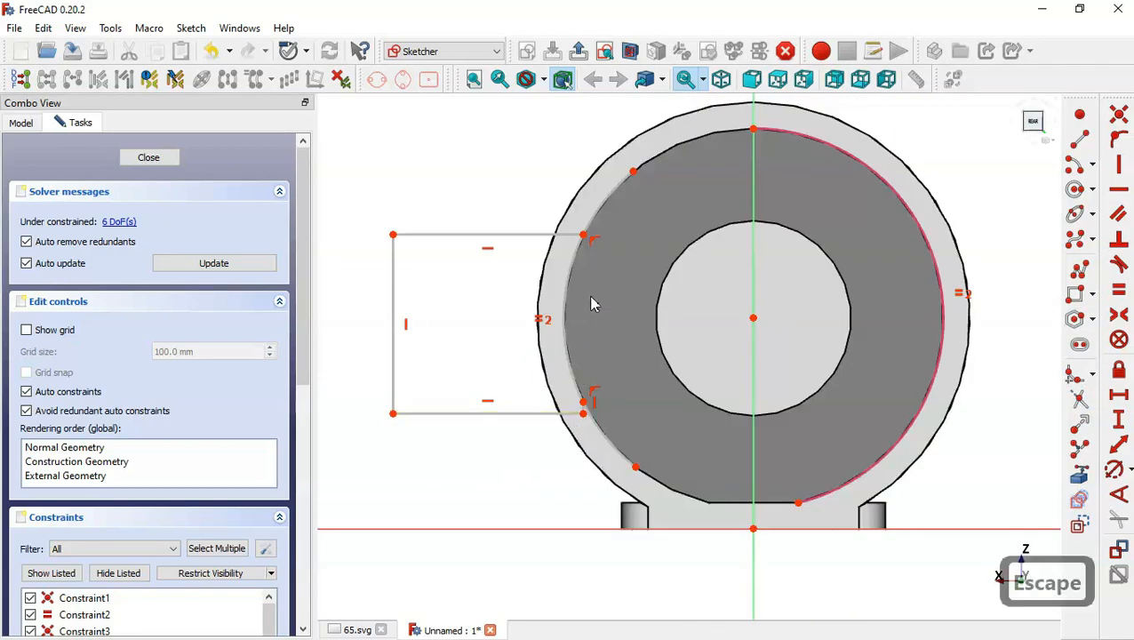
scroll(573, 431, "up", 5)
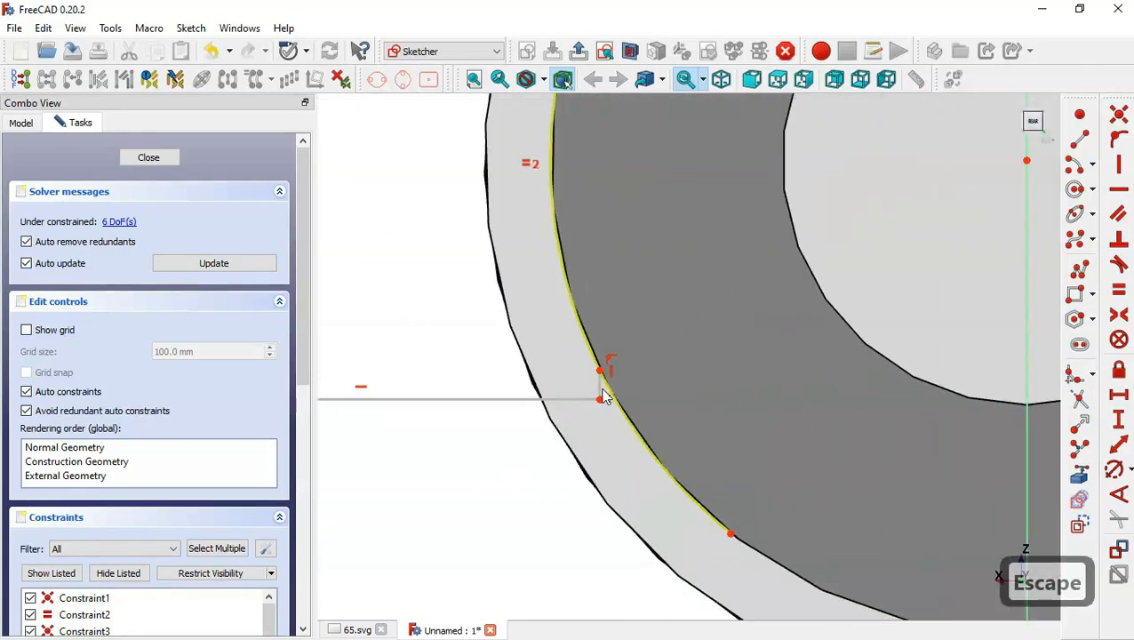
left_click(602, 394)
key("Delete")
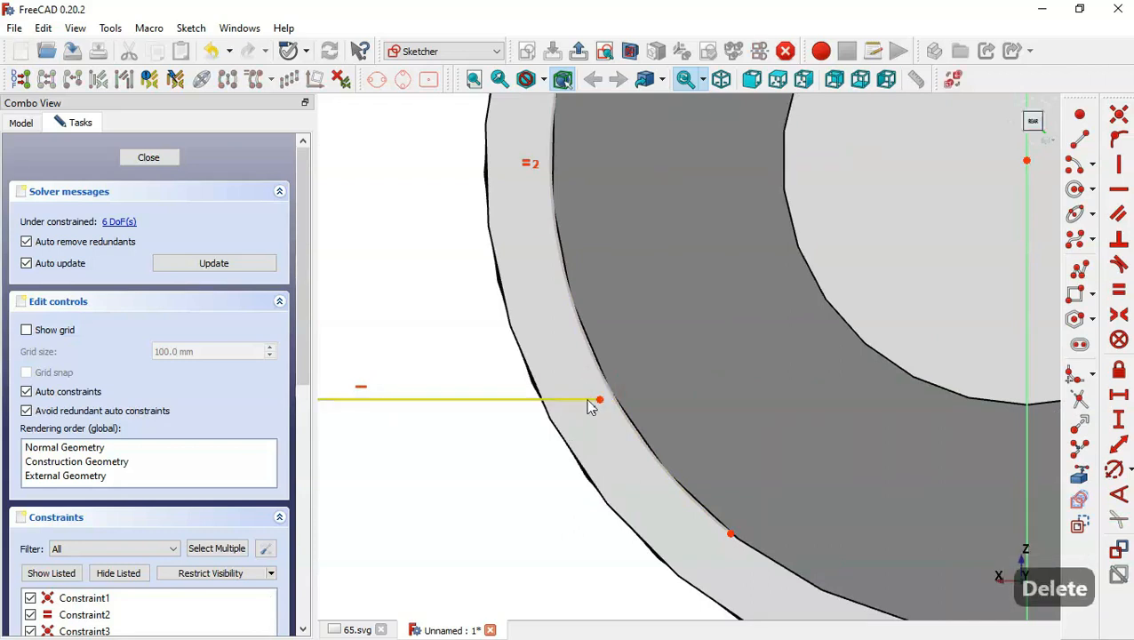
Constrain the inner endpoint of the lower horizontal line to lie on the arc.
scroll(607, 499, "down", 2)
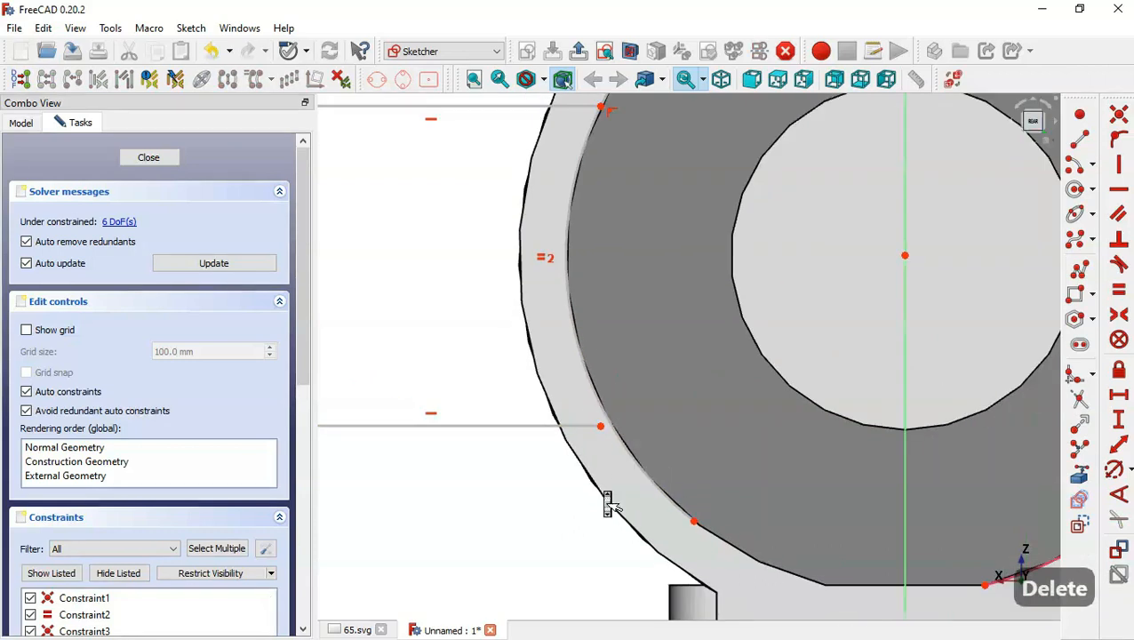
left_click(600, 428)
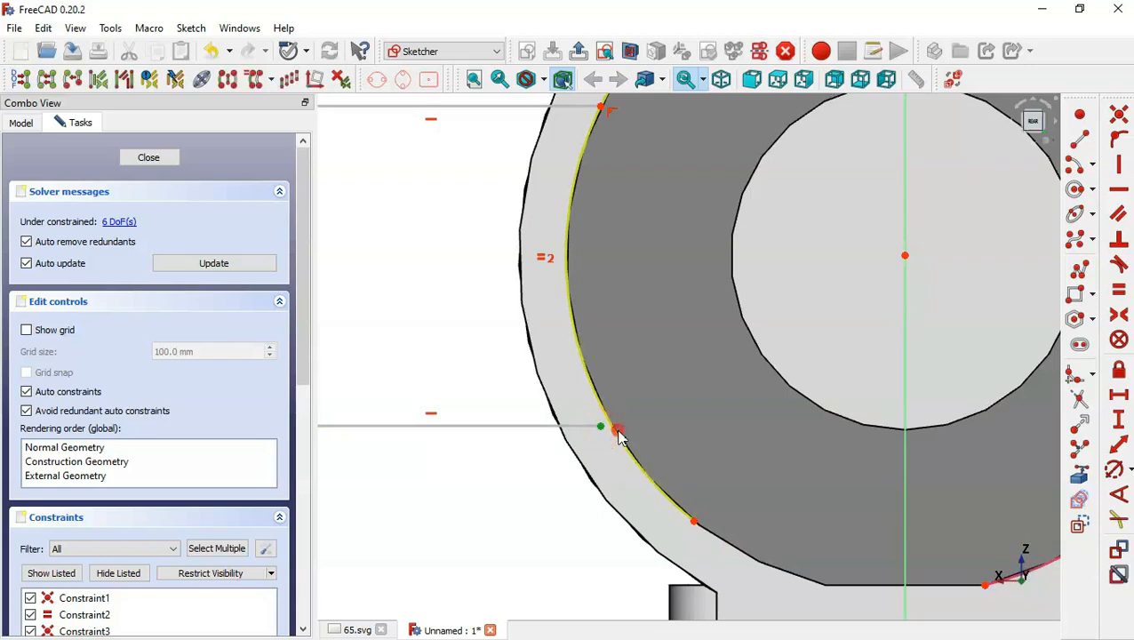
left_click(615, 431)
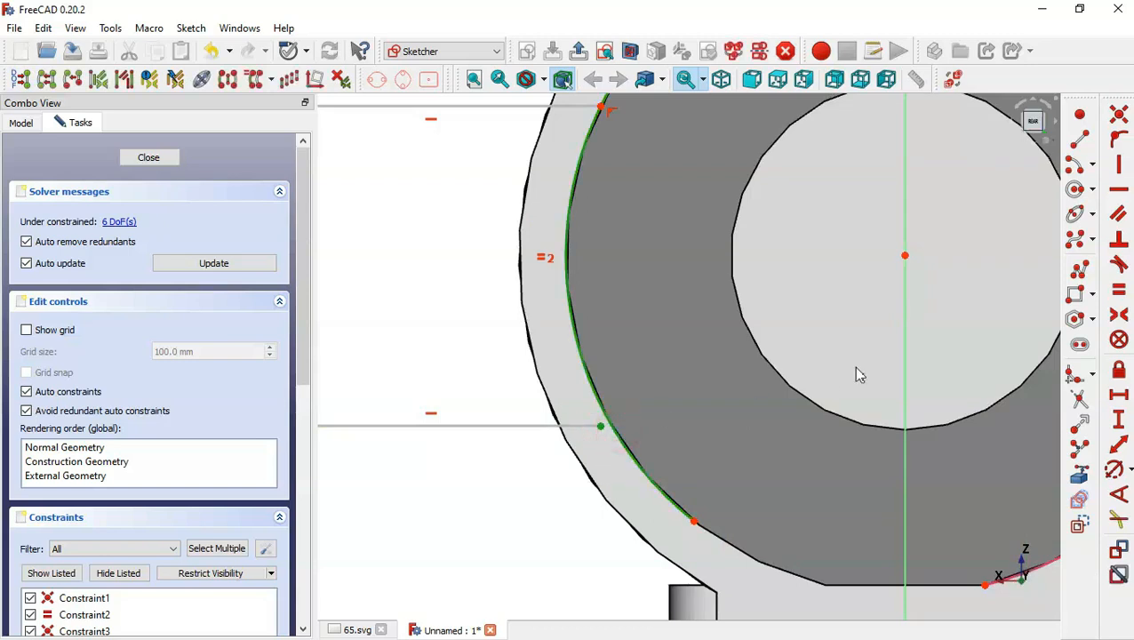
left_click(1119, 140)
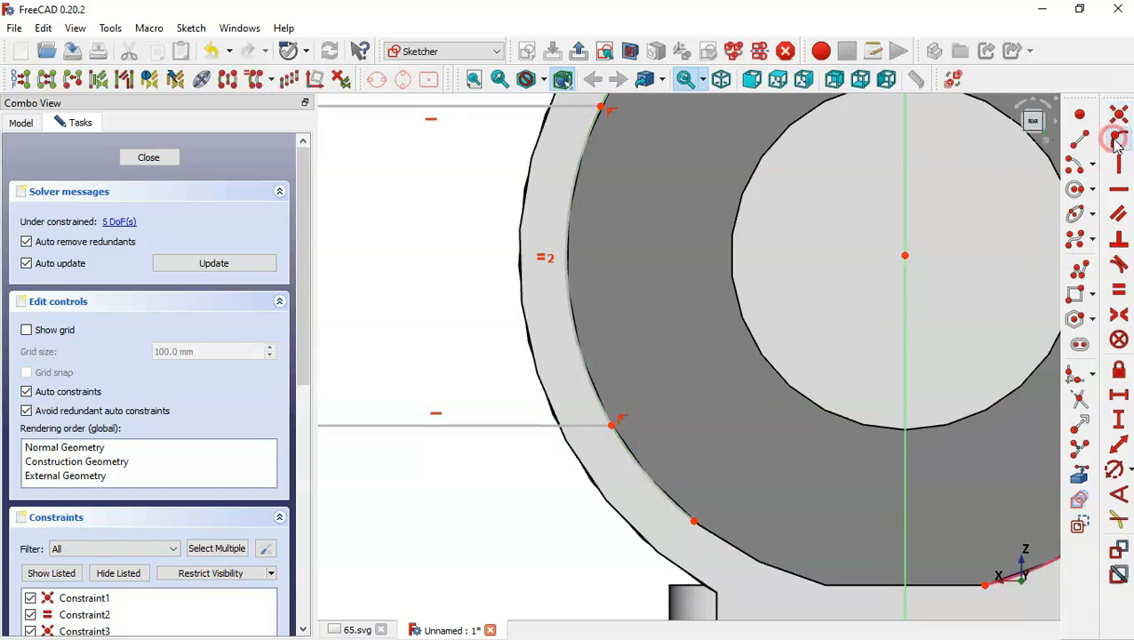
Trim the arc portions extending below the lower horizontal line and above the upper one.
left_click(1077, 395)
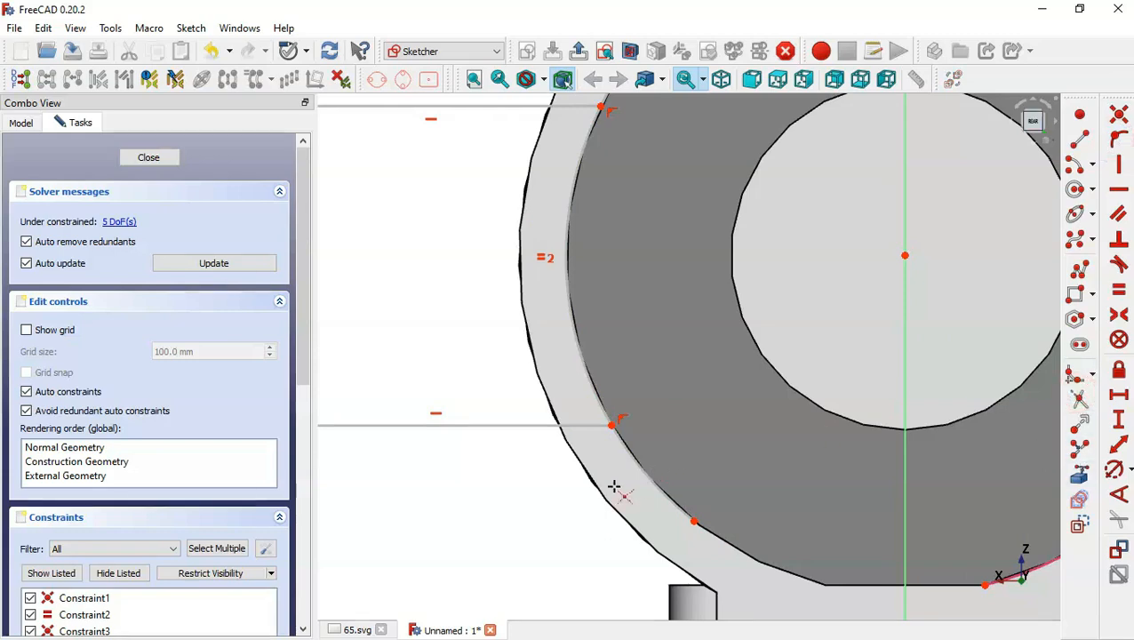
left_click(642, 472)
scroll(559, 524, "down", 4)
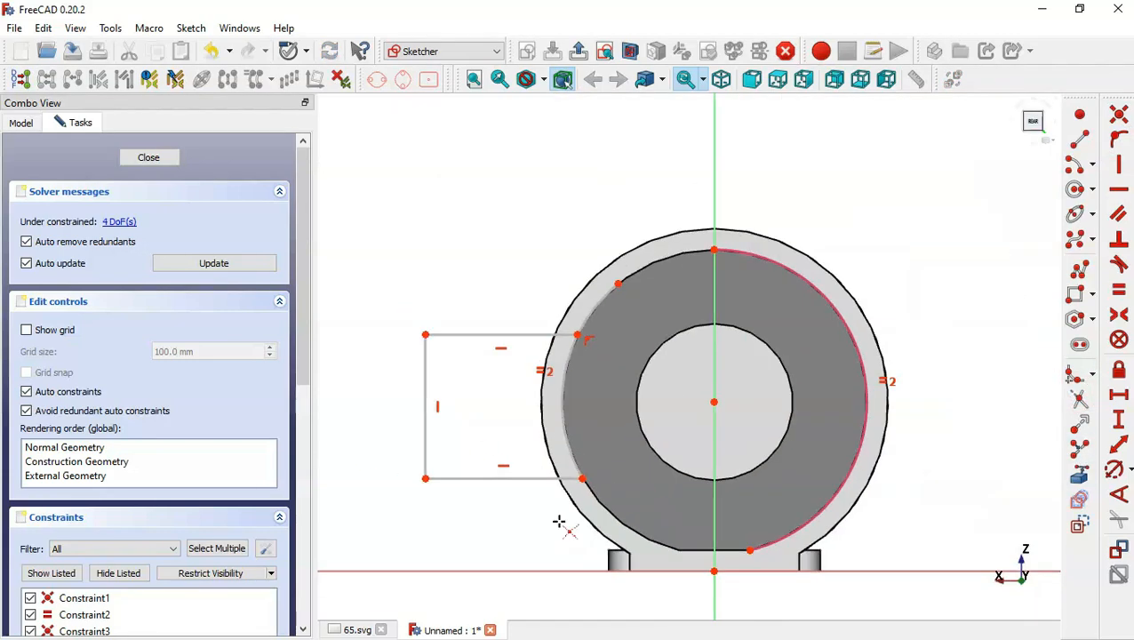
left_click(604, 302)
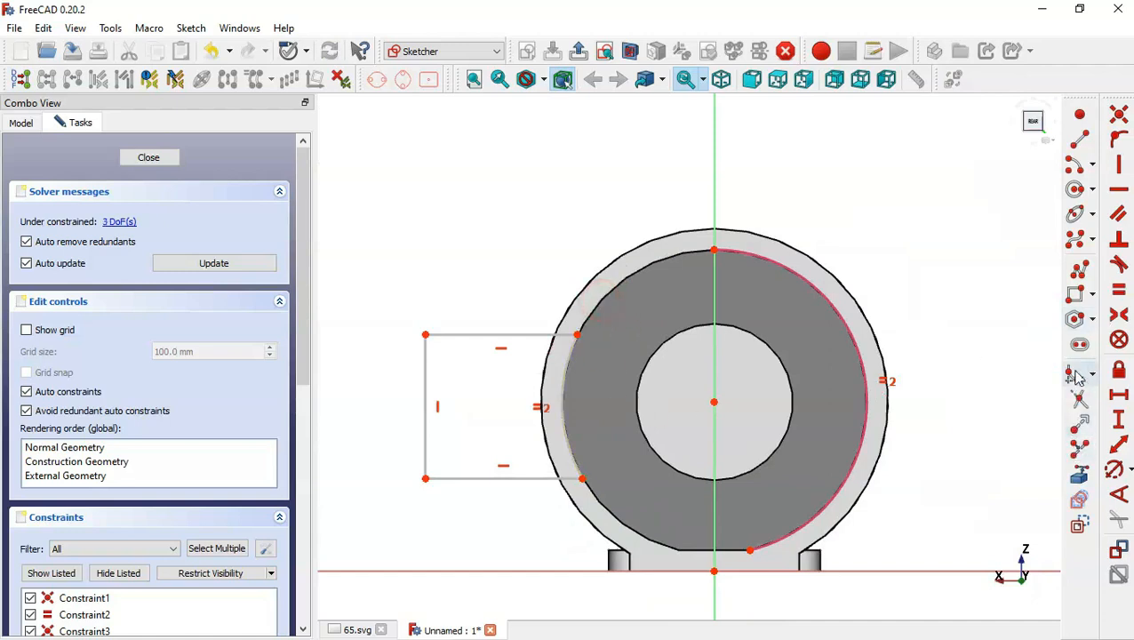
Fillet the two outer corners of the rectangular tab profile.
left_click(447, 334)
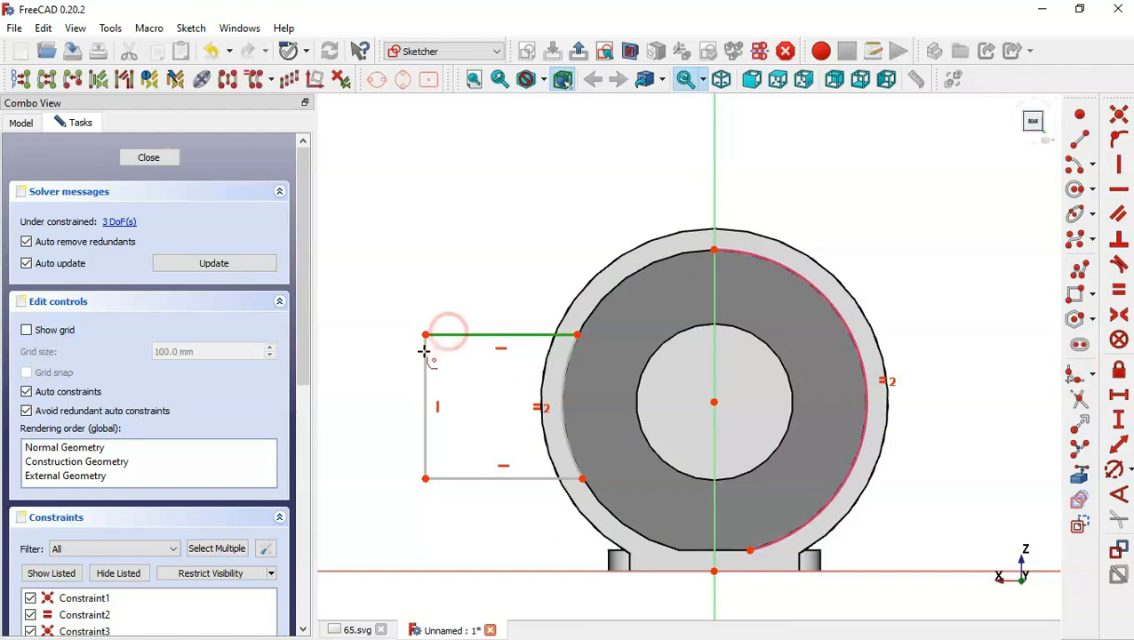
left_click(426, 451)
left_click(464, 479)
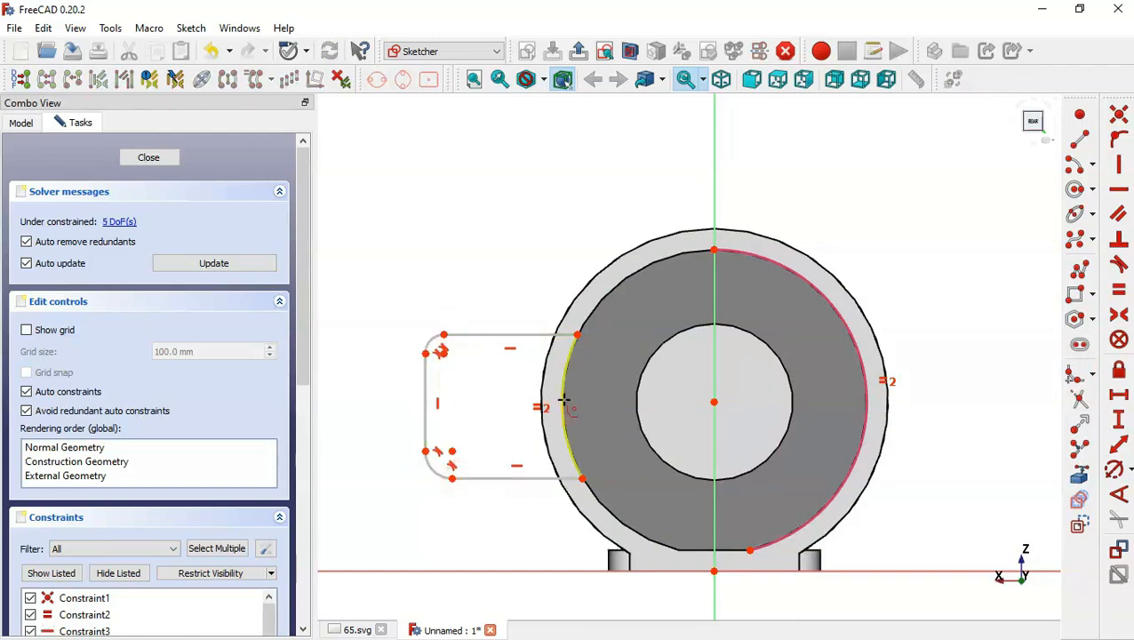
key("Escape")
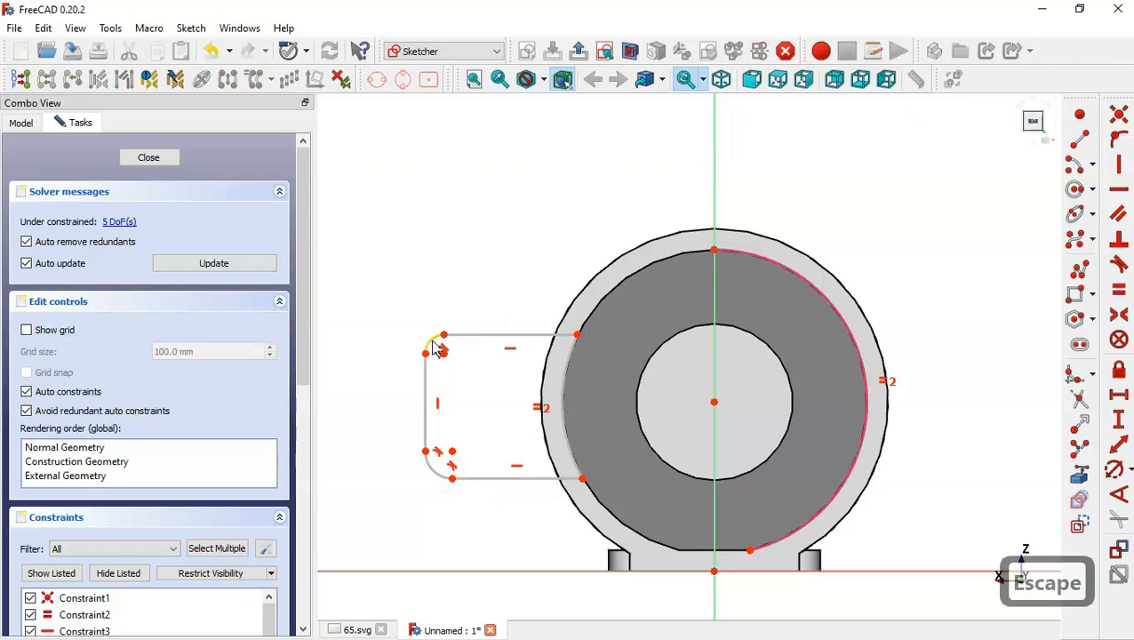
Constrain the two corner fillets of the tab to equal radii.
left_click(436, 349)
left_click(436, 471)
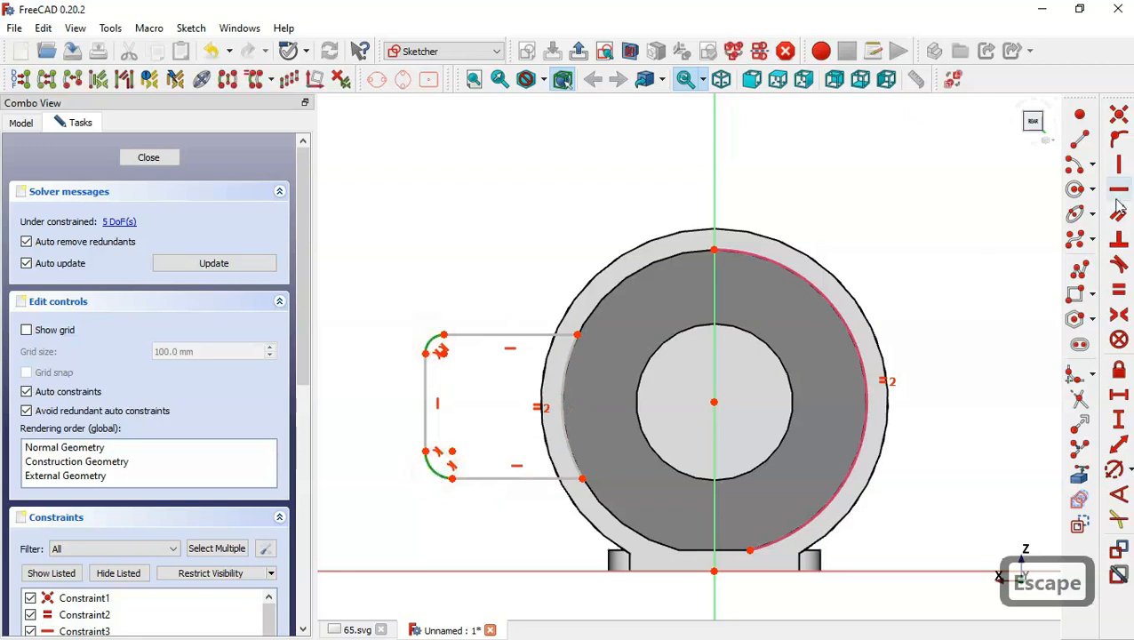
left_click(1118, 289)
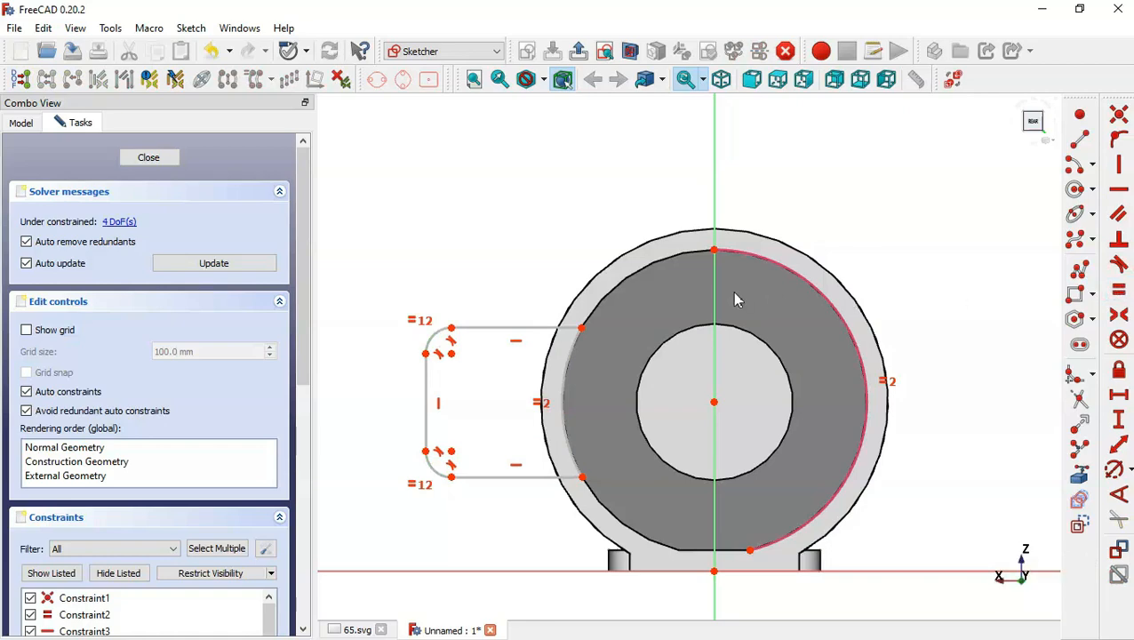
Check the fillet size in the 65.svg drawing and constrain the tab's upper corner fillet radius to 10 mm.
key("ctrl+Tab")
left_click_drag(613, 343, 674, 378)
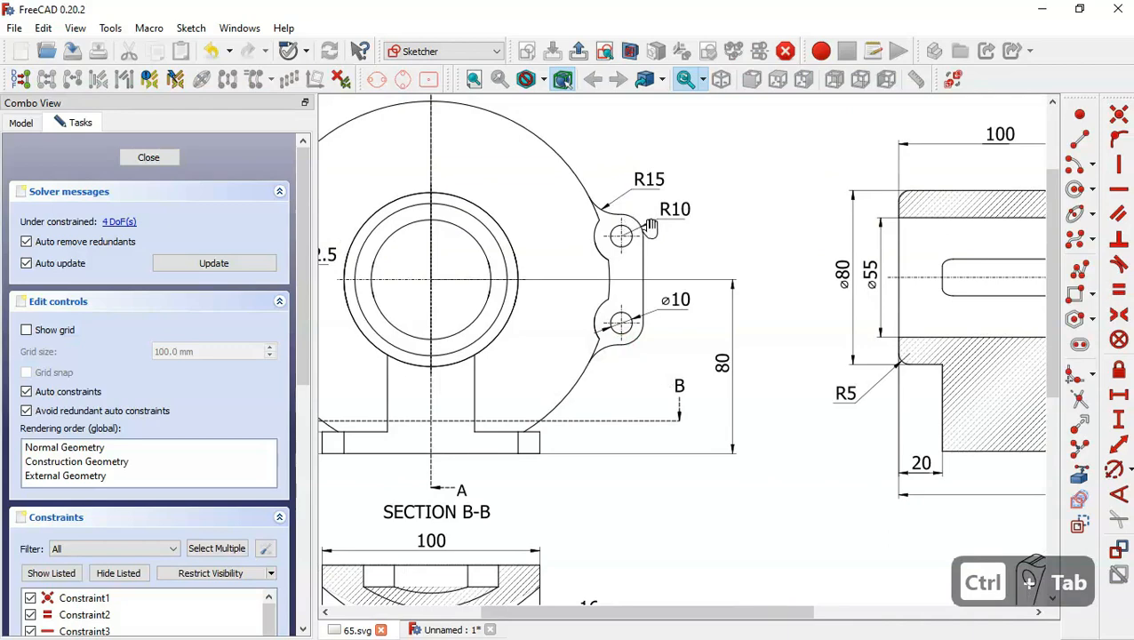
key("ctrl+Tab")
left_click(1114, 468)
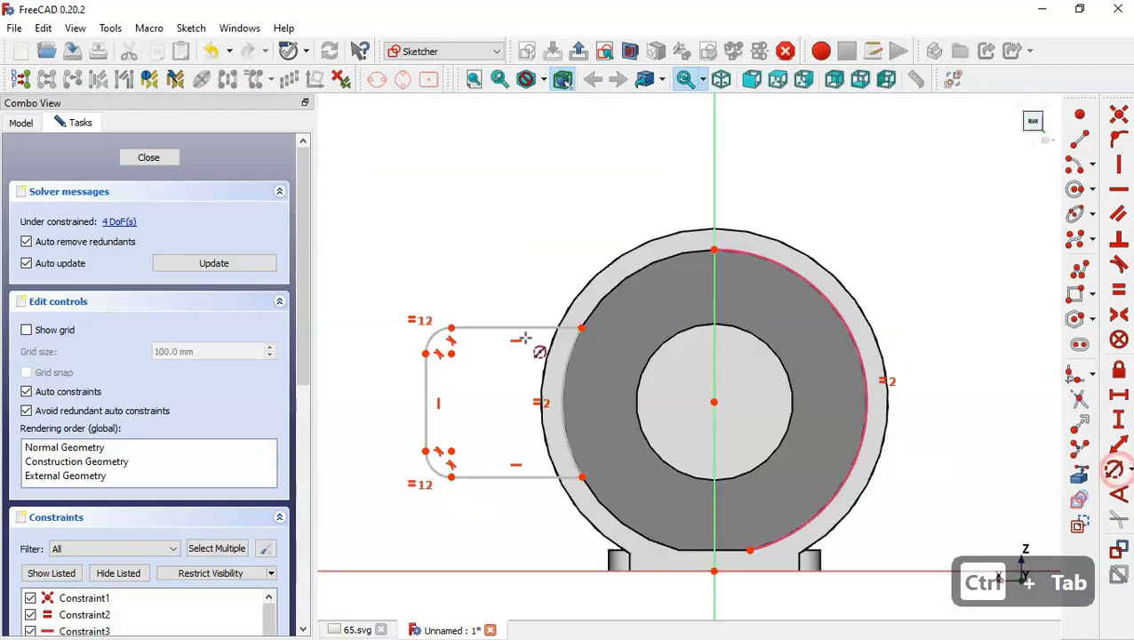
left_click(434, 333)
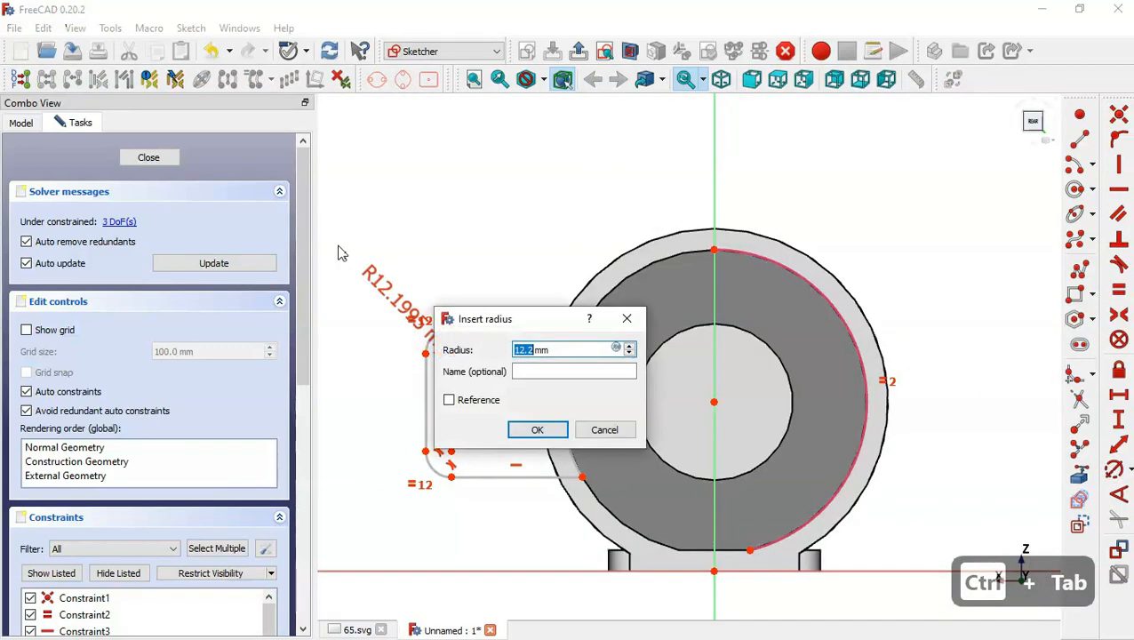
type("10")
key("Return")
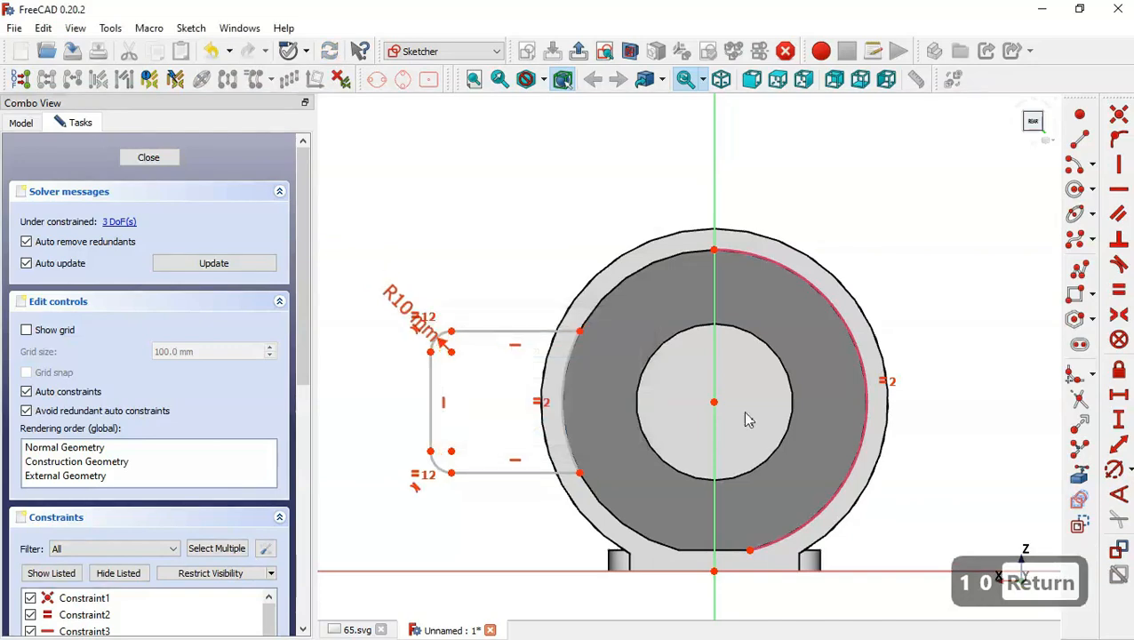
Draw a circle centred on each corner fillet's centre point, with the lower one about 44 mm in diameter.
left_click(1075, 189)
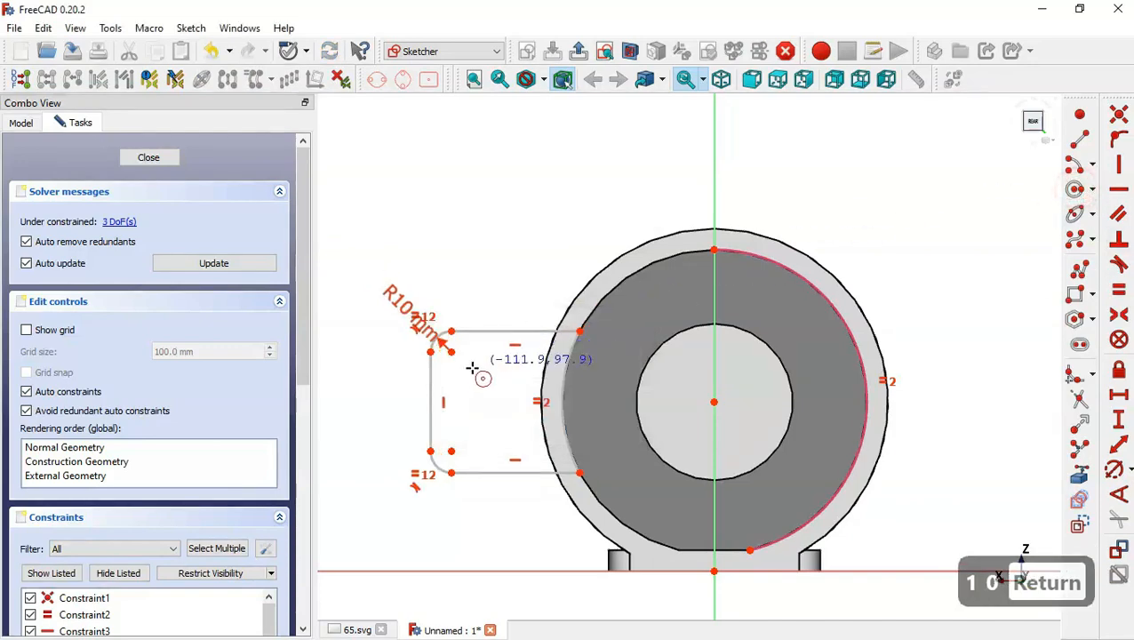
left_click(452, 351)
left_click(462, 363)
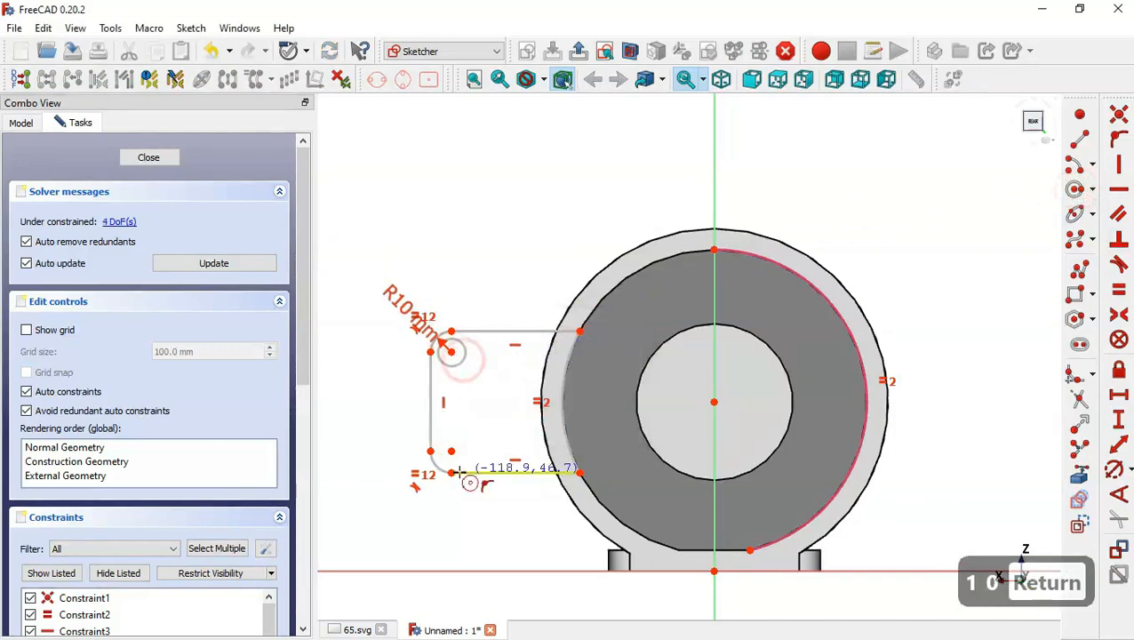
left_click(451, 451)
left_click(484, 419)
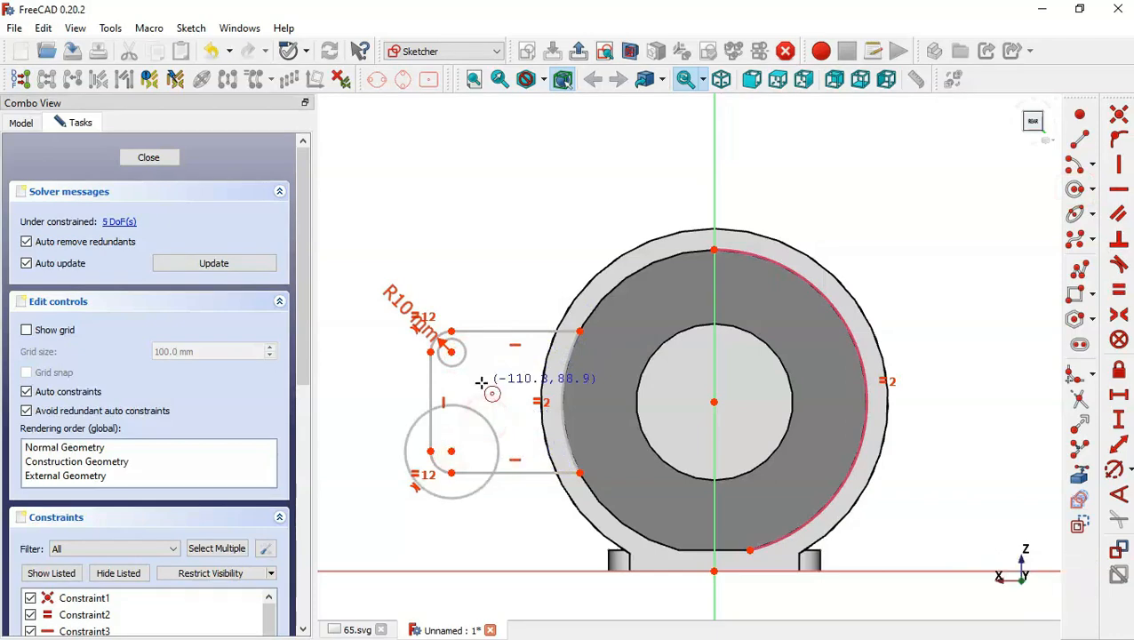
key("Escape")
Constrain the two hole circles of the tab to equal size.
left_click(485, 423)
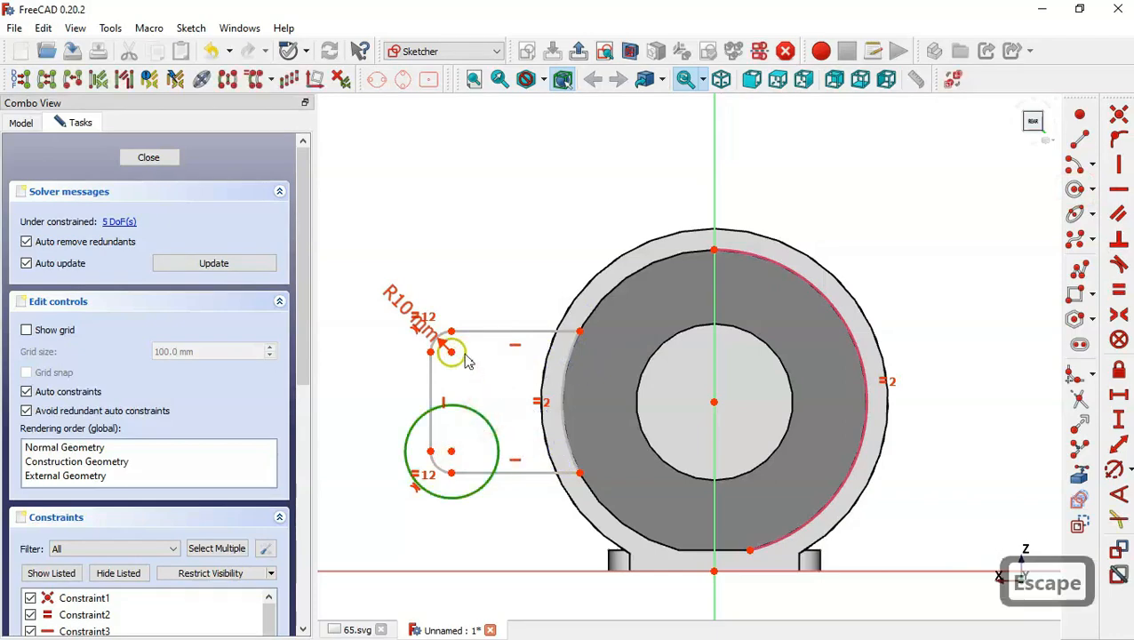
left_click(462, 360)
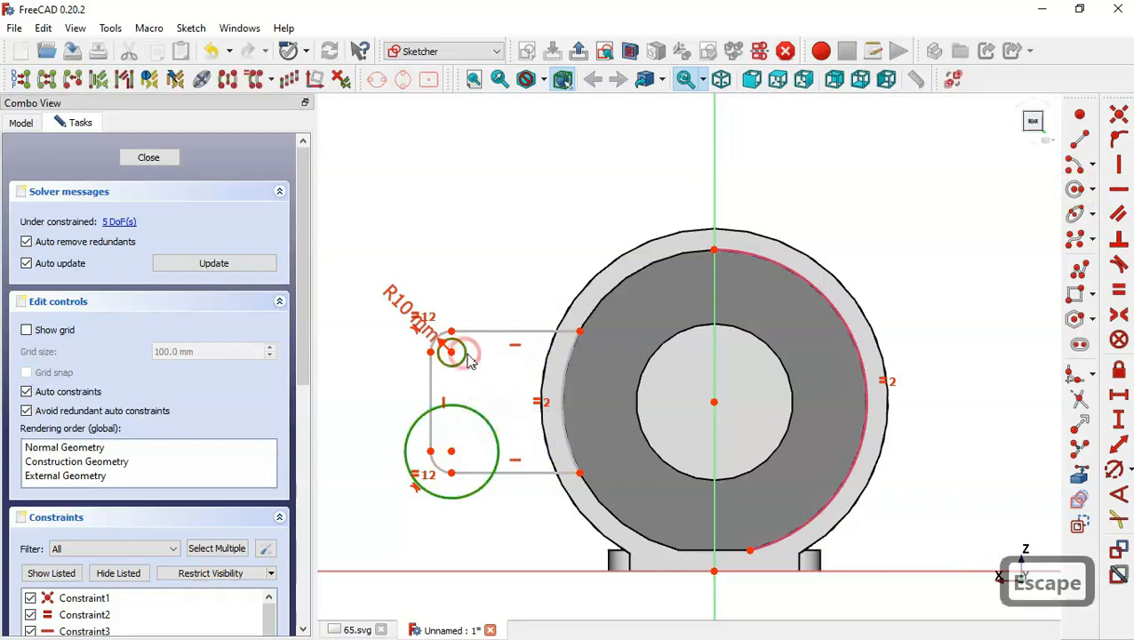
left_click(1118, 294)
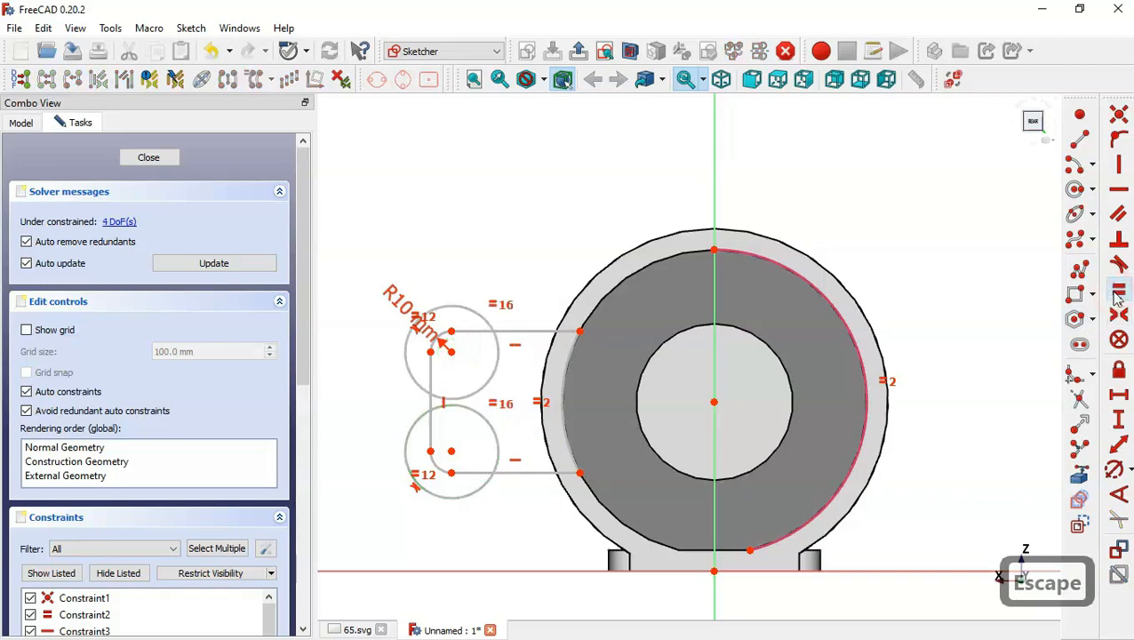
Check the hole size in the 65.svg drawing and constrain the upper hole circle's diameter to 10 mm.
left_click(1113, 469)
key("ctrl+Tab")
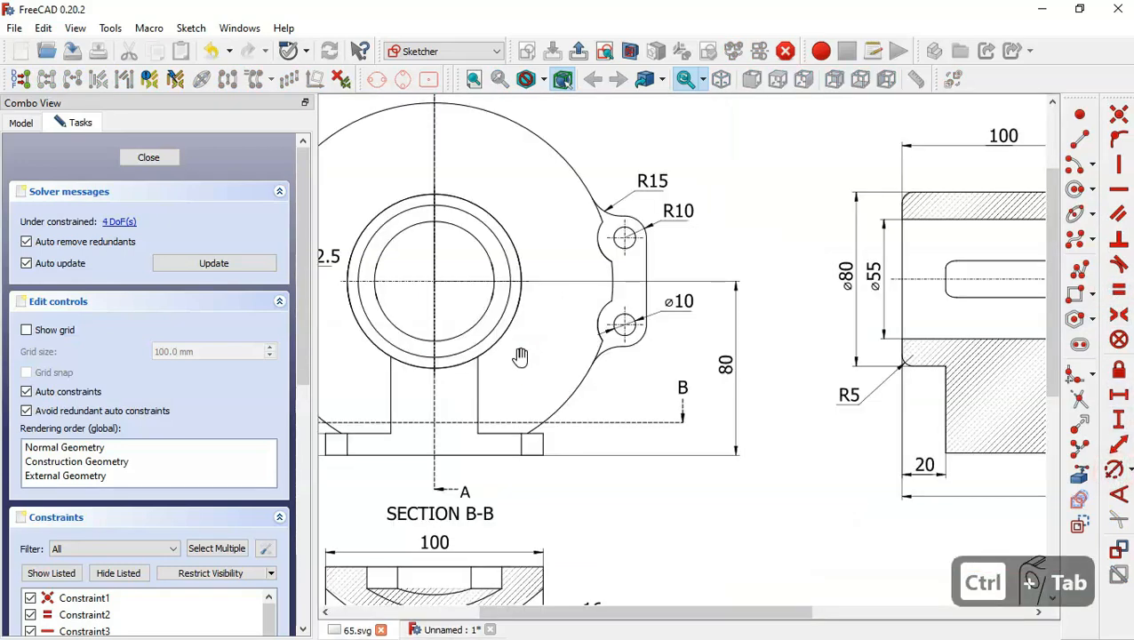
key("ctrl+Tab")
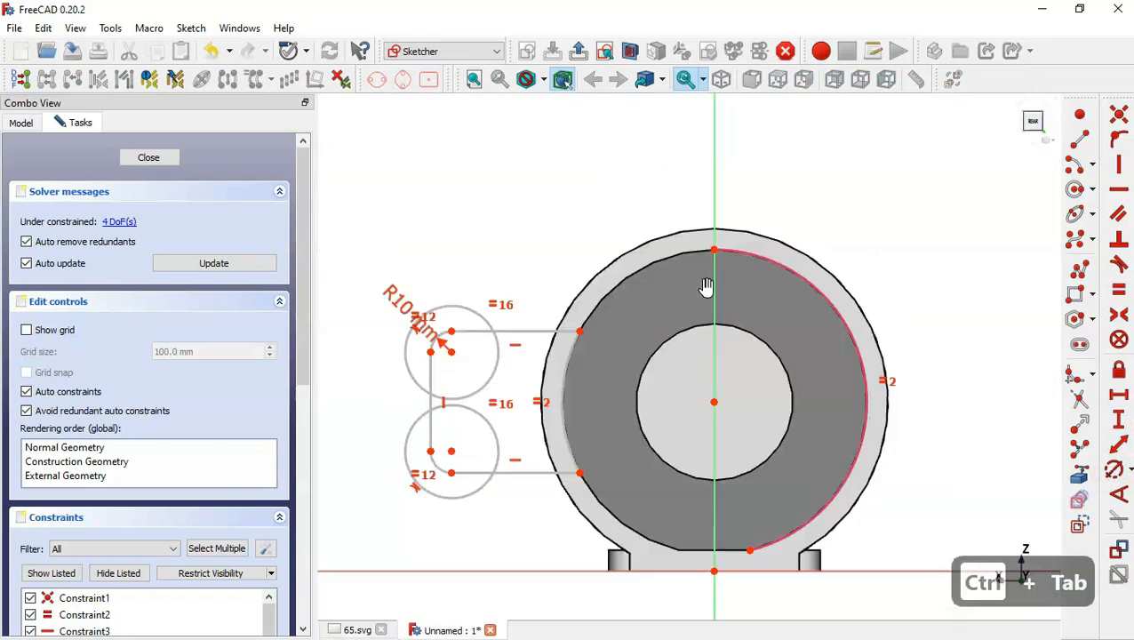
left_click(475, 386)
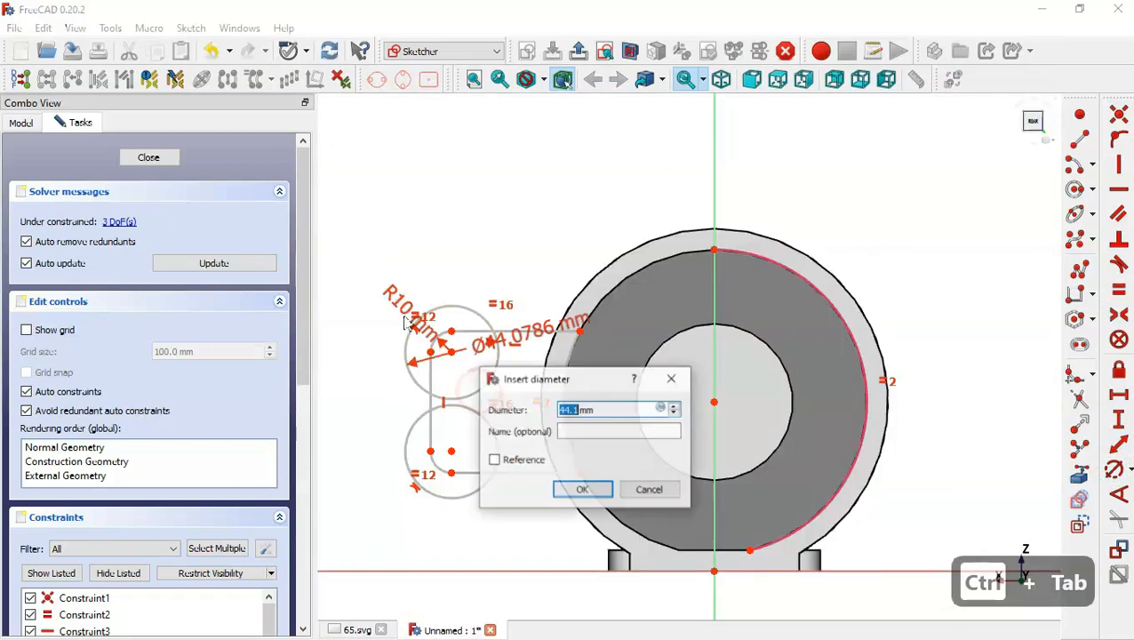
type("10")
key("Return")
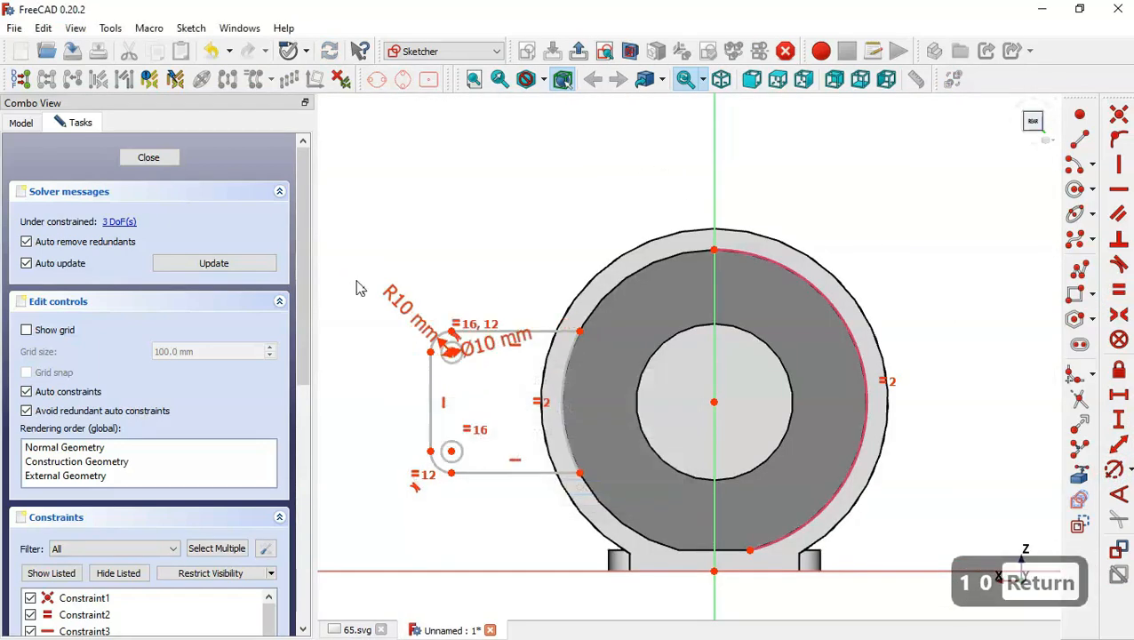
Check the overall offset in the 65.svg drawing and constrain the tab's outer edge 97.5 mm horizontally from the housing arc's top point.
key("ctrl+Tab")
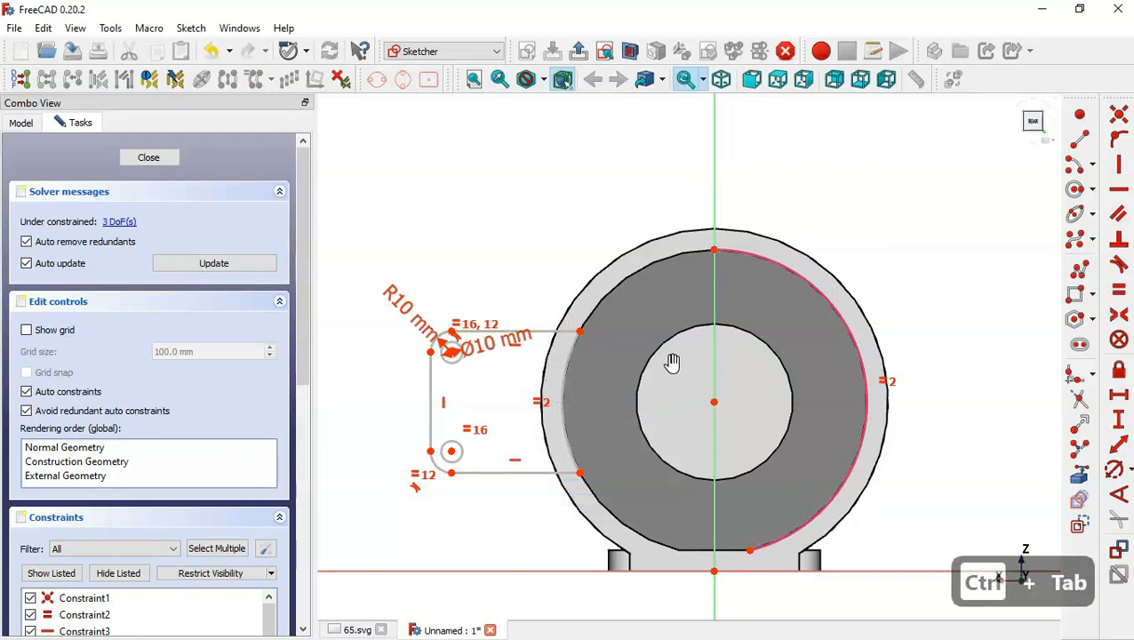
mouse_move(536, 299)
left_mouse_down()
mouse_move(675, 445)
mouse_move(727, 440)
left_mouse_up()
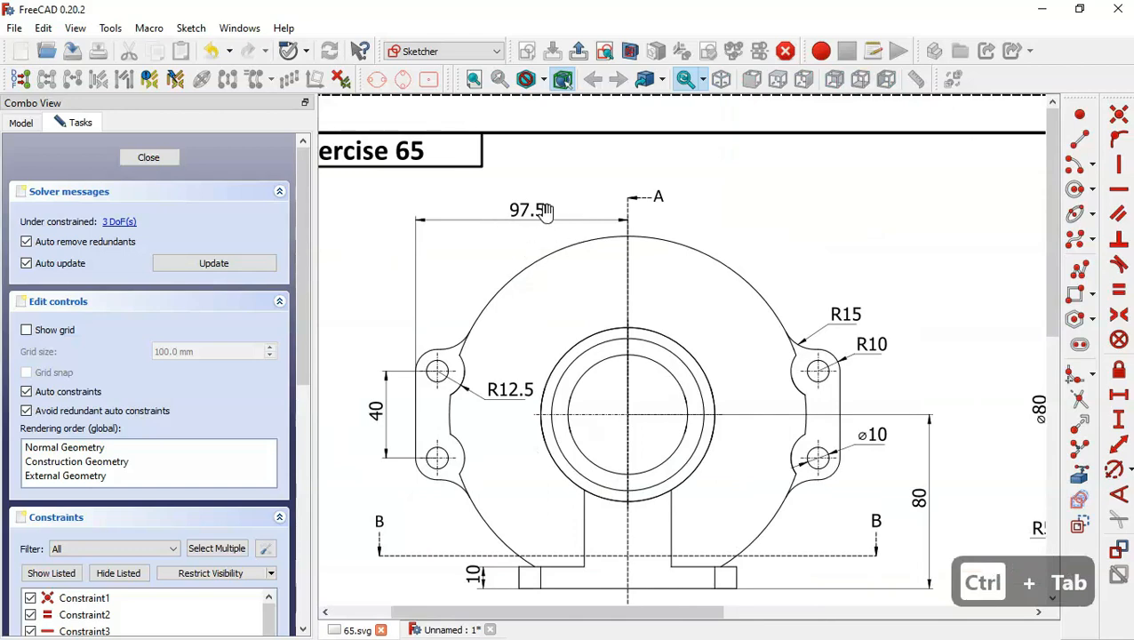
key("ctrl+Tab")
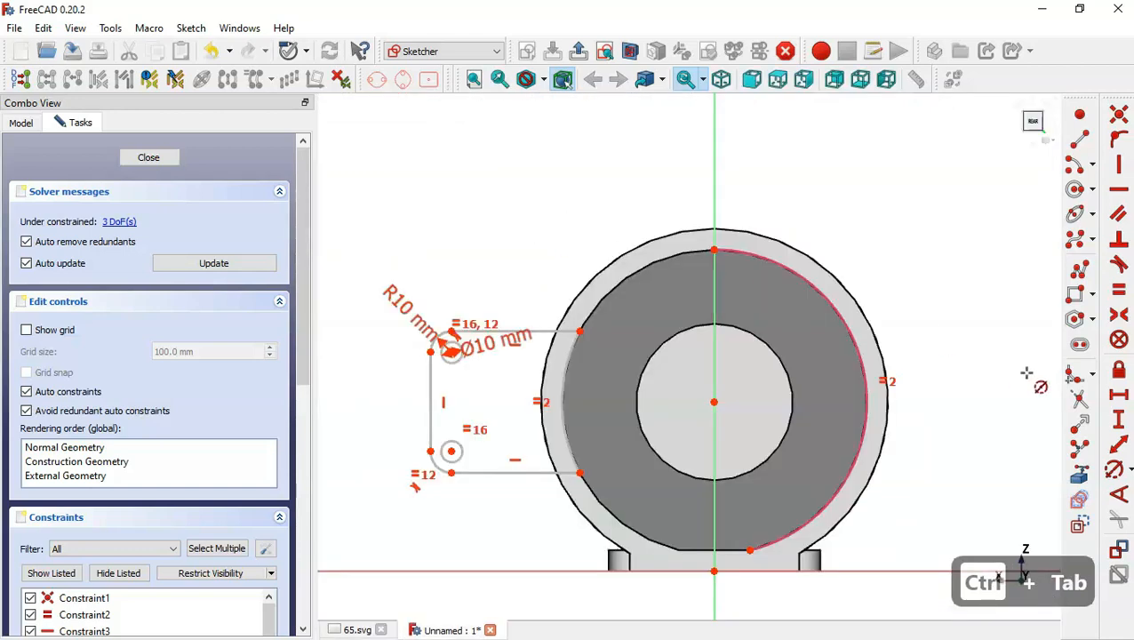
left_click(1119, 396)
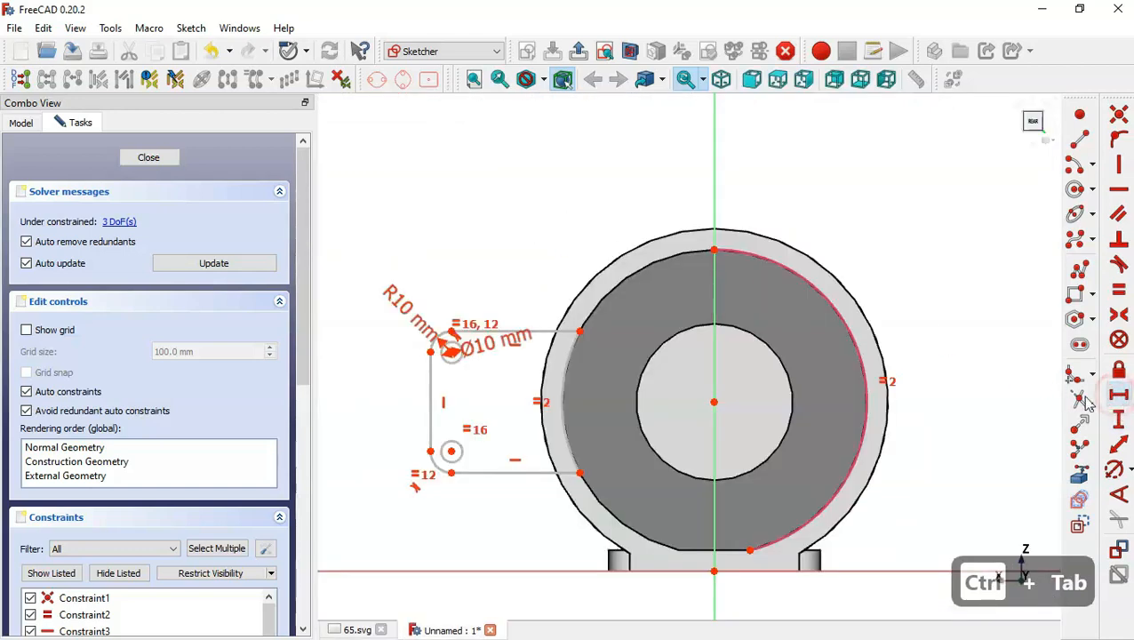
left_click(430, 352)
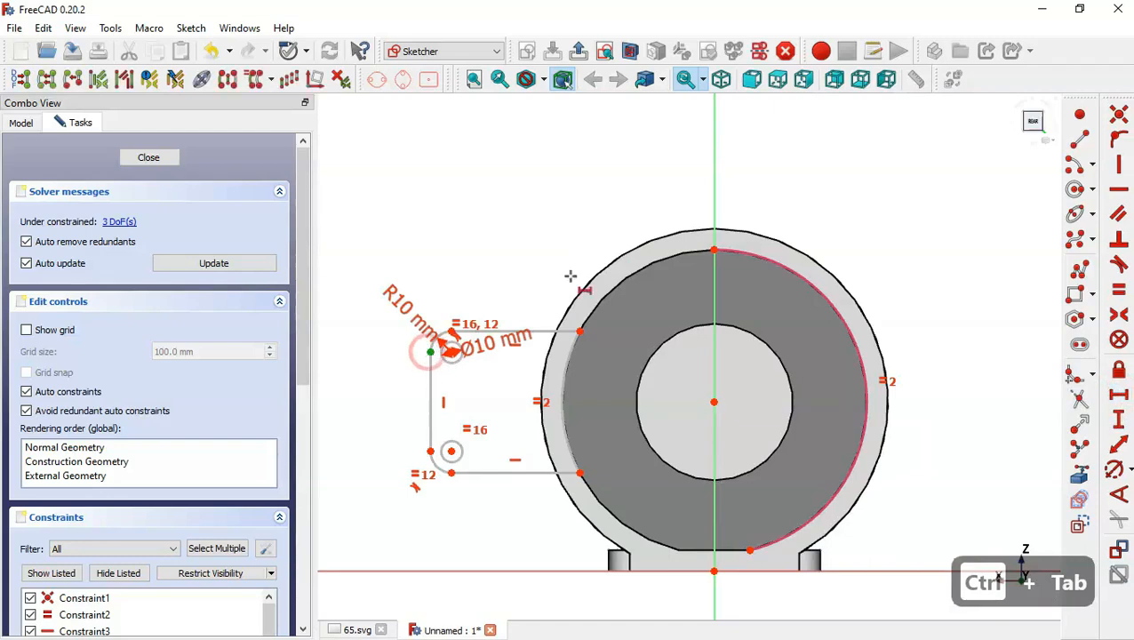
left_click(715, 249)
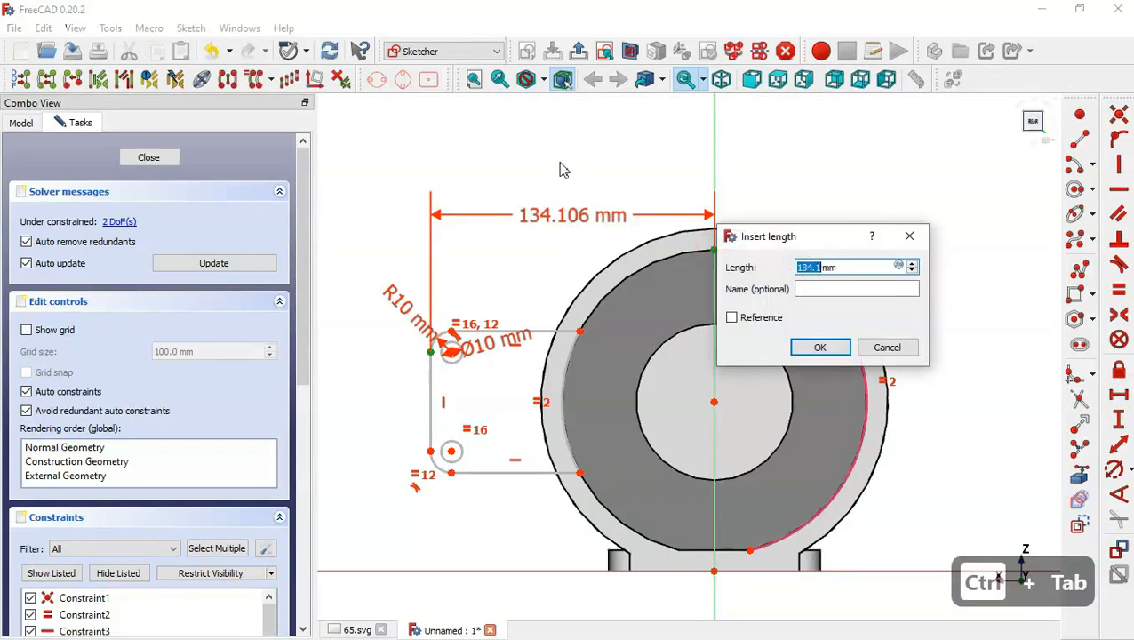
type("97.5")
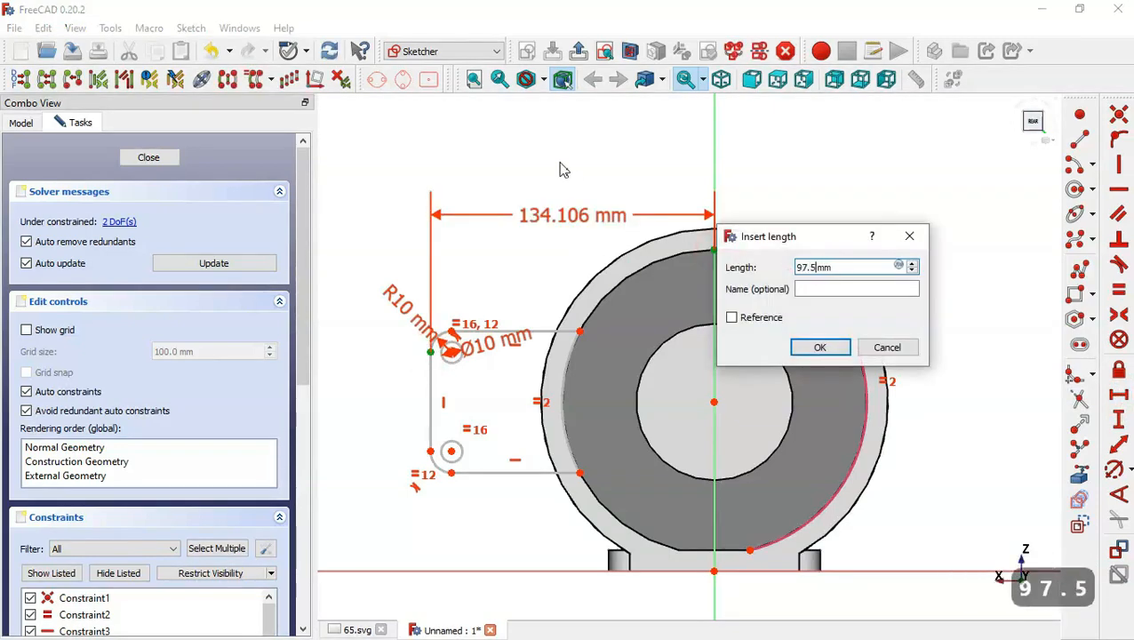
key("Return")
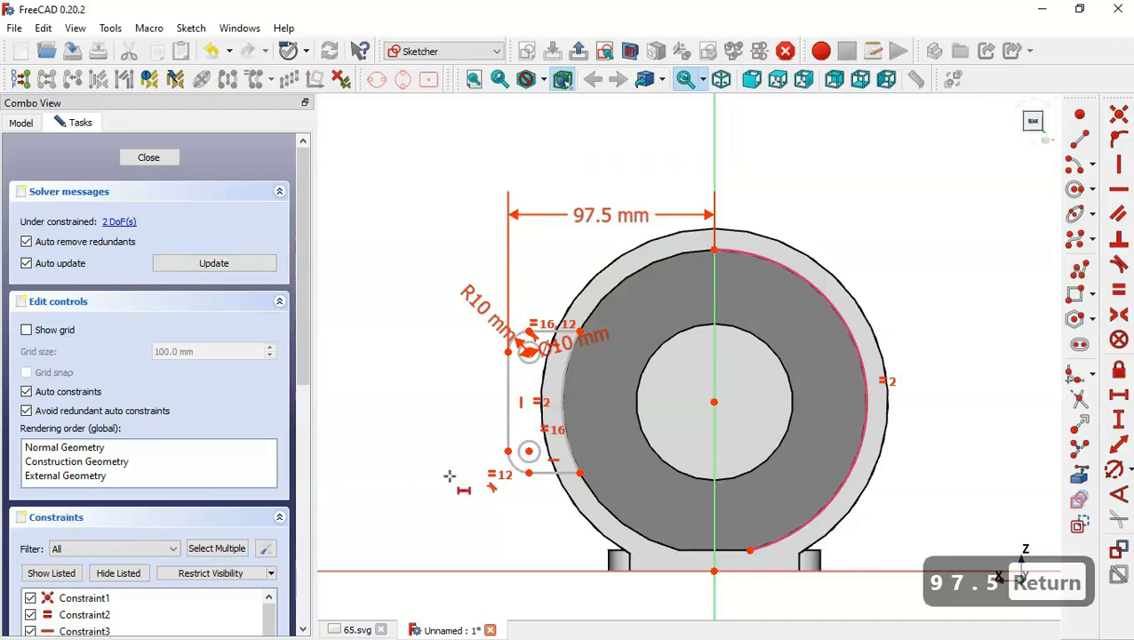
Hide the listed constraints and constrain the tab's outer vertical edge to 40 mm, taking the hole spacing from the 65.svg drawing.
left_click(125, 574)
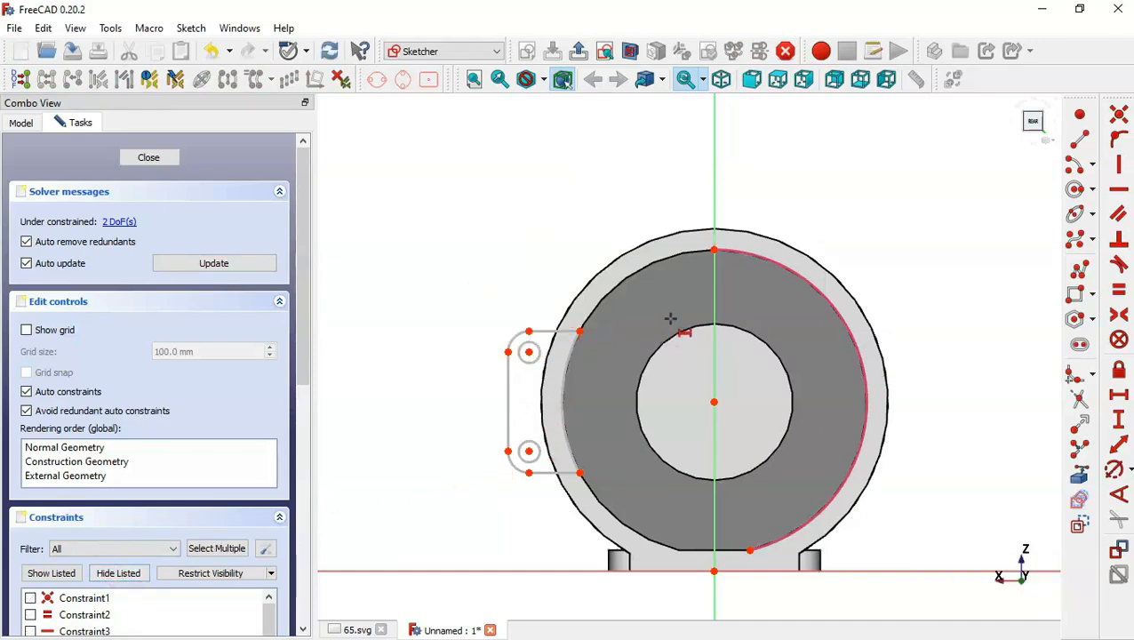
key("ctrl+Tab")
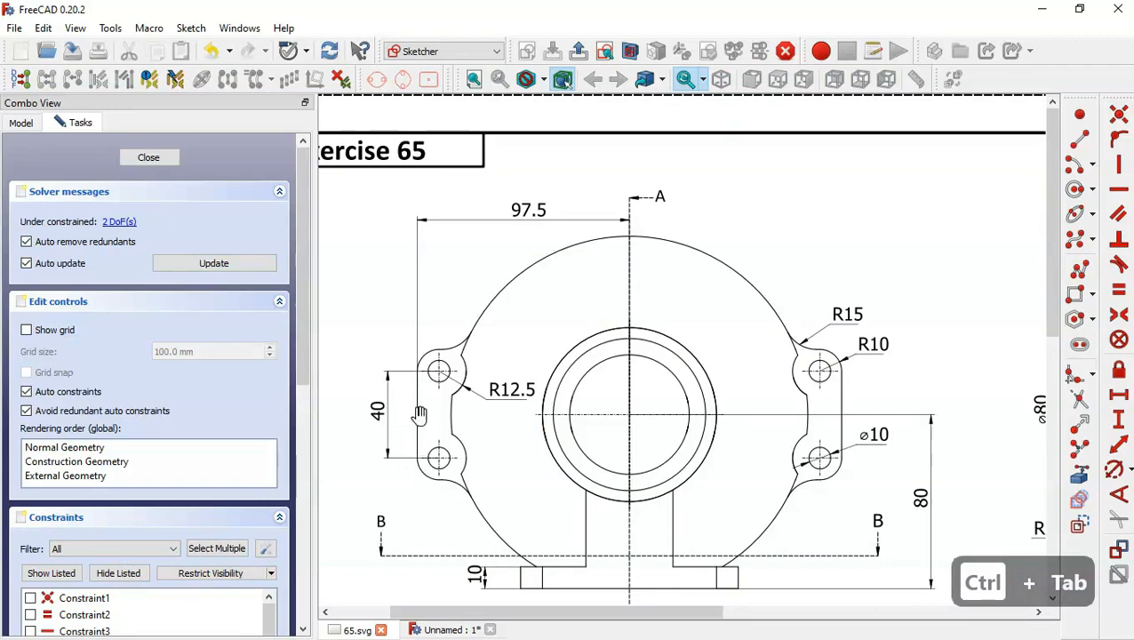
key("ctrl+Tab")
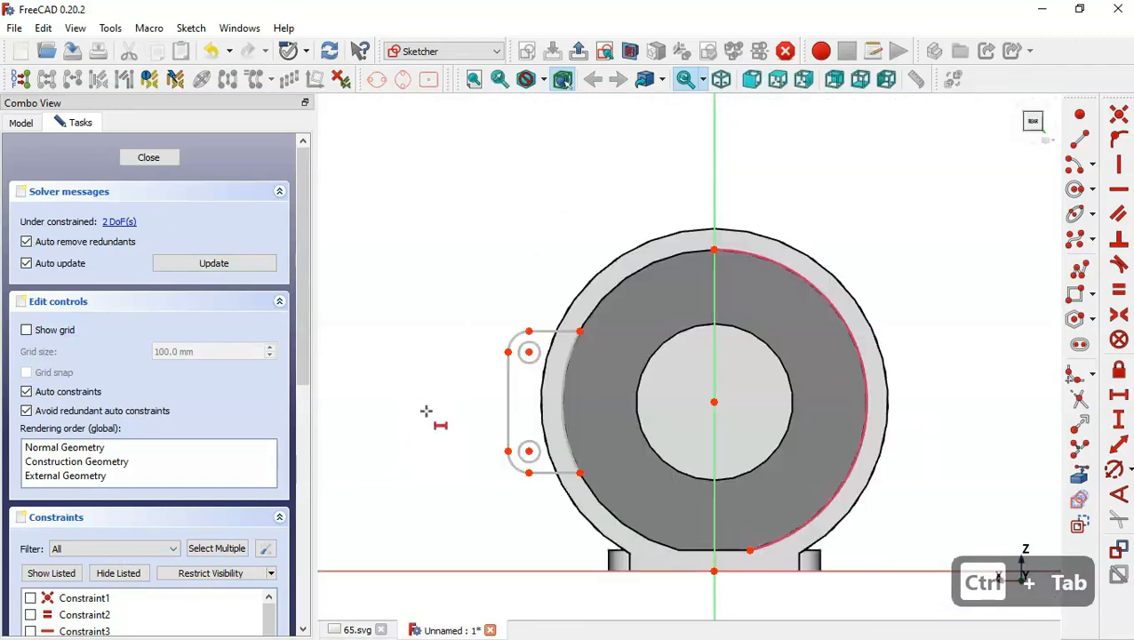
left_click(1119, 420)
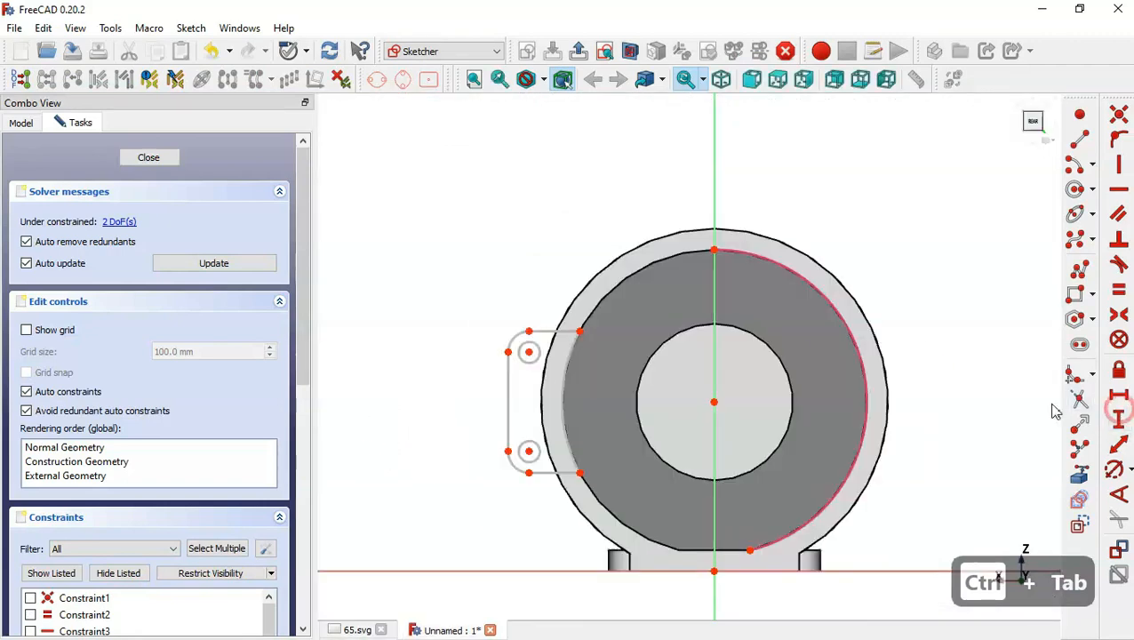
left_click(507, 400)
type("40")
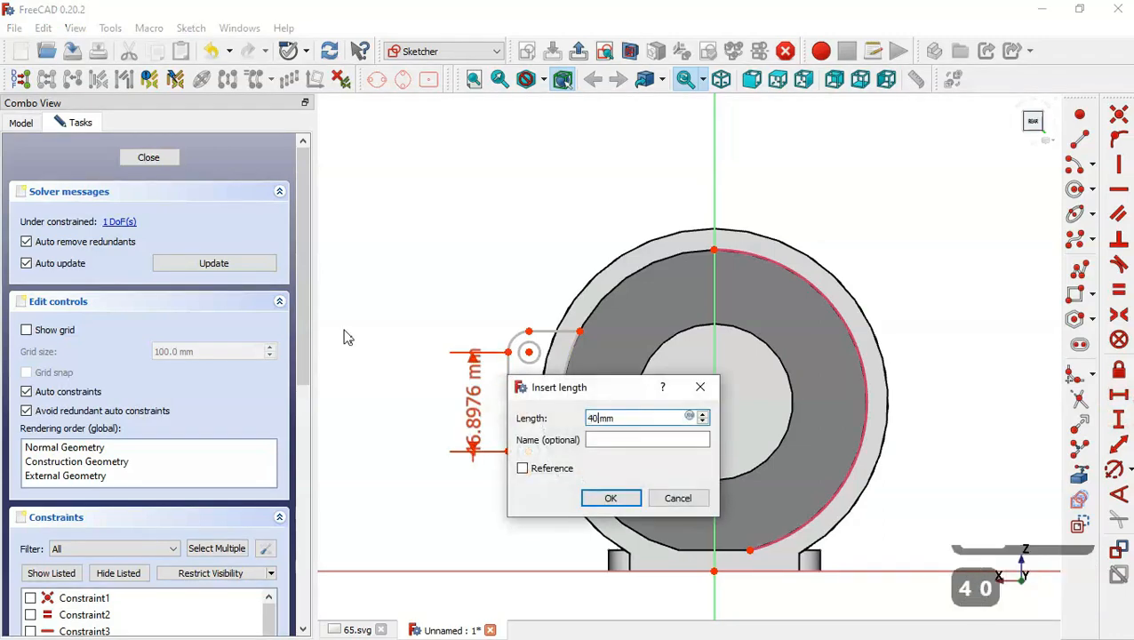
key("Return")
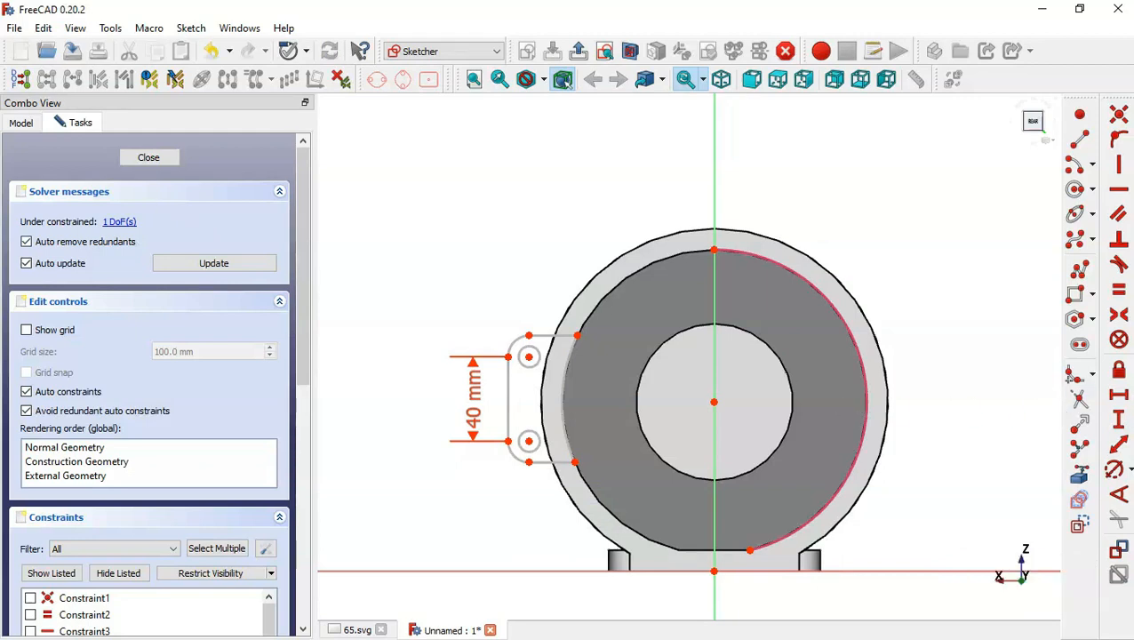
Constrain the vertical distance from the outer edge's upper endpoint to the housing centre to 40/2 mm and hide the listed constraints.
left_click(1121, 425)
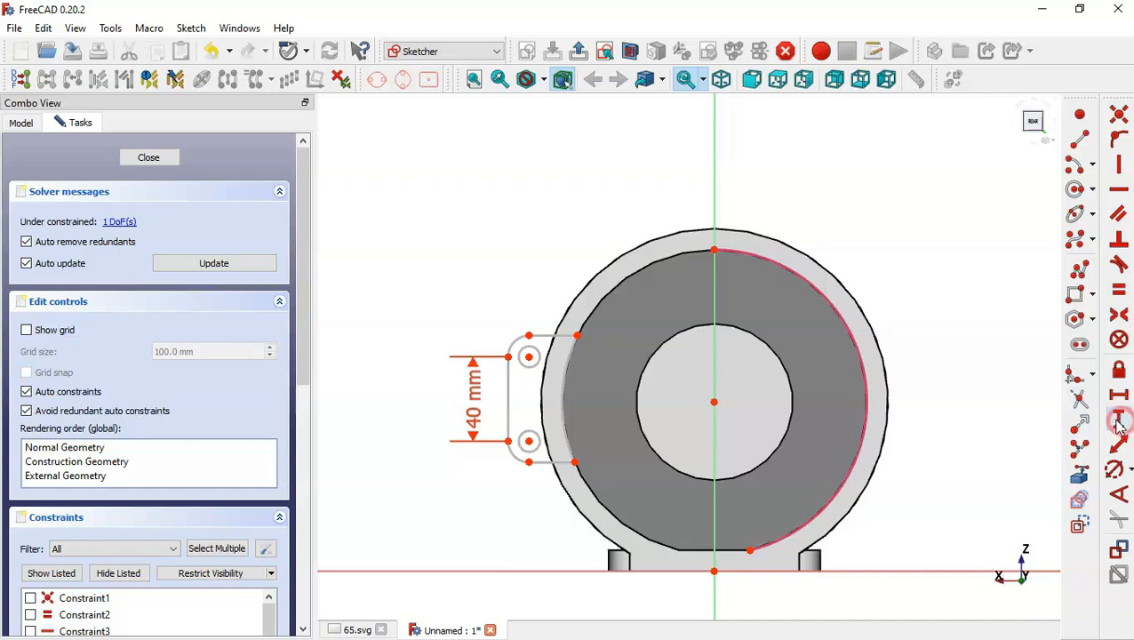
left_click(508, 357)
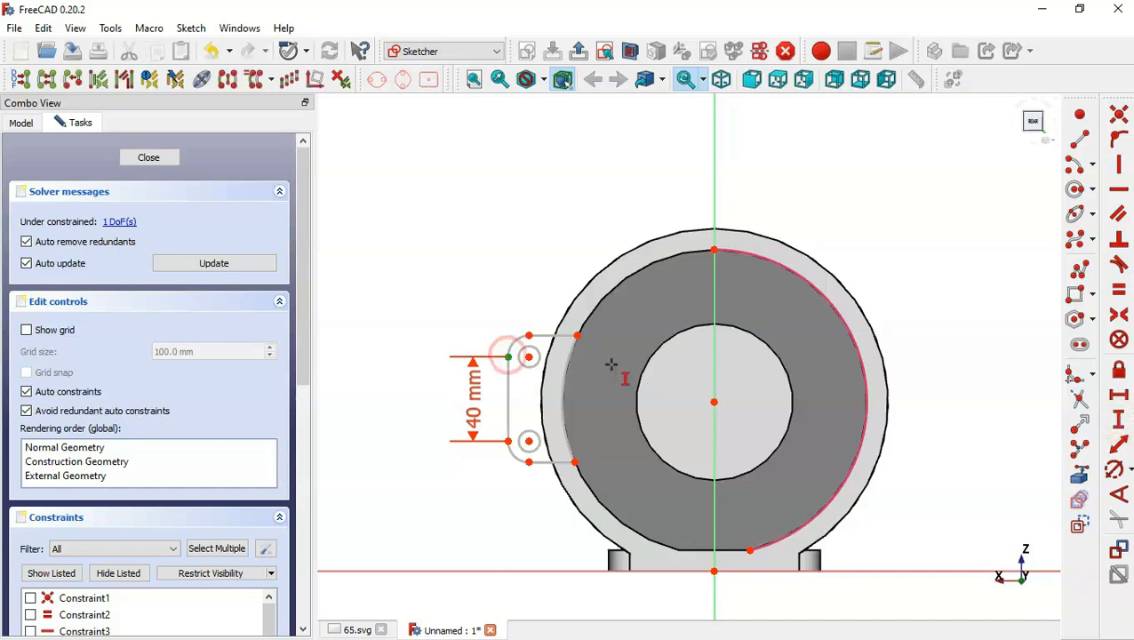
left_click(713, 402)
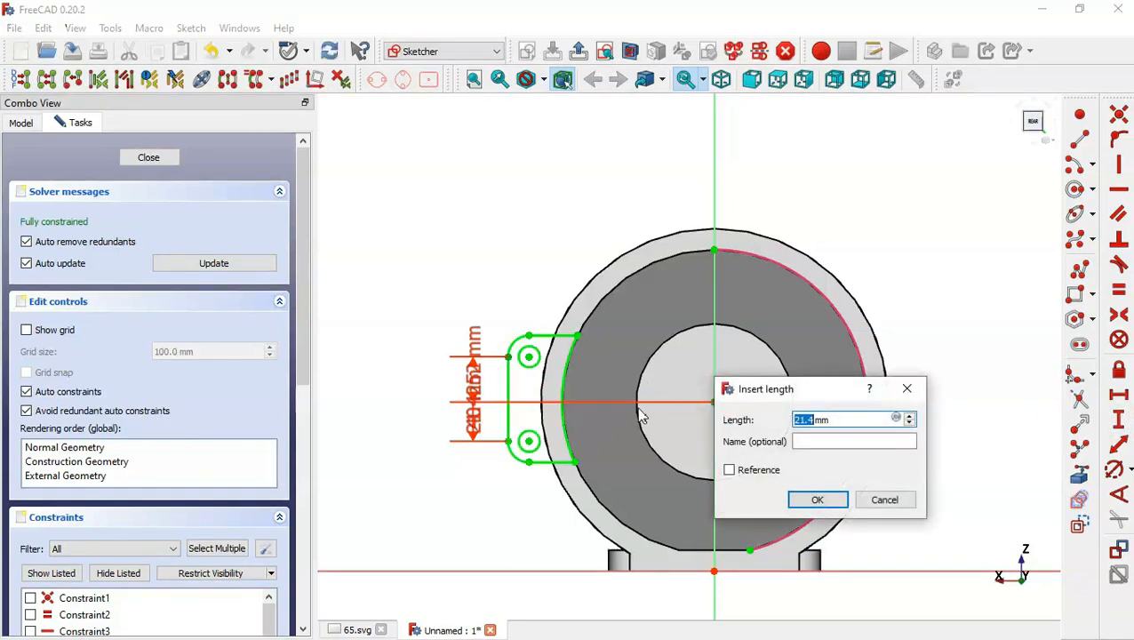
type("40")
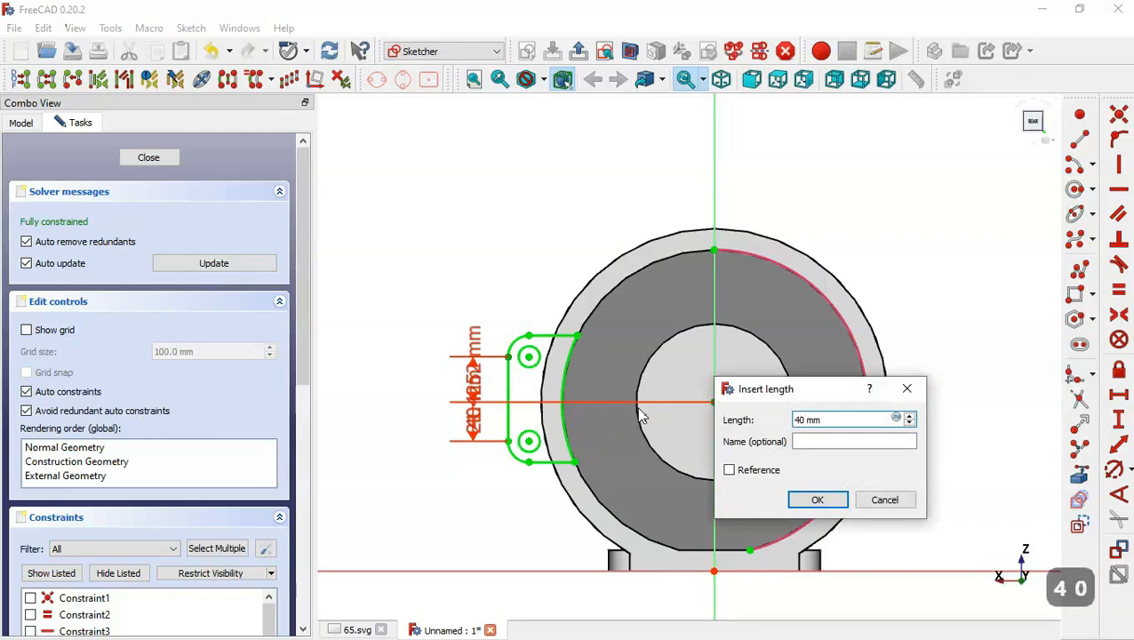
type("/2")
key("Return")
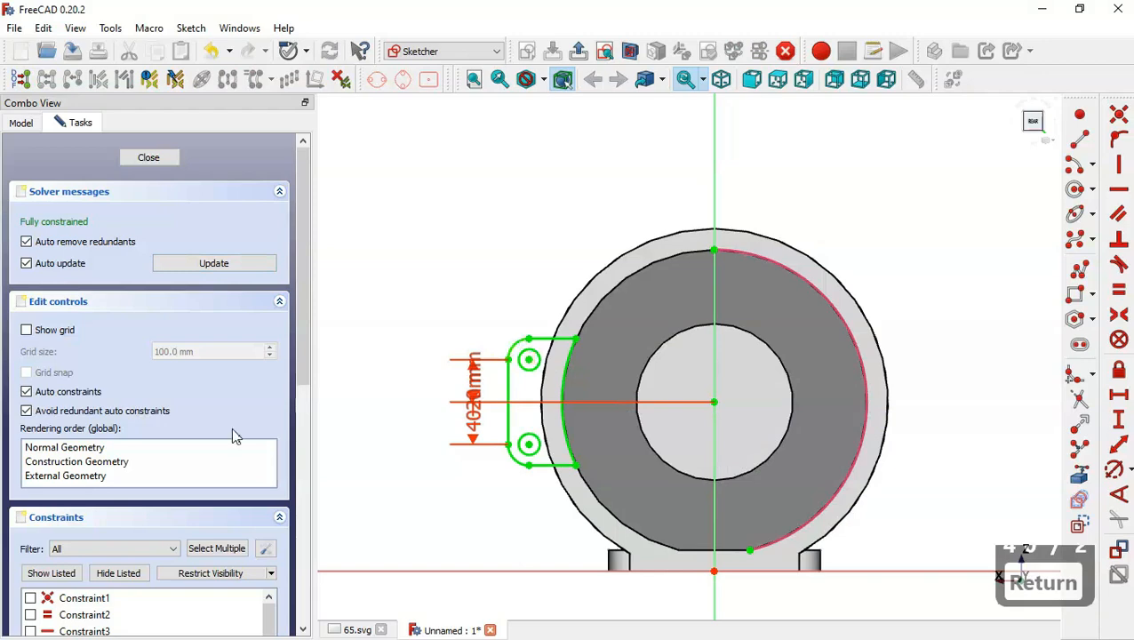
left_click(119, 573)
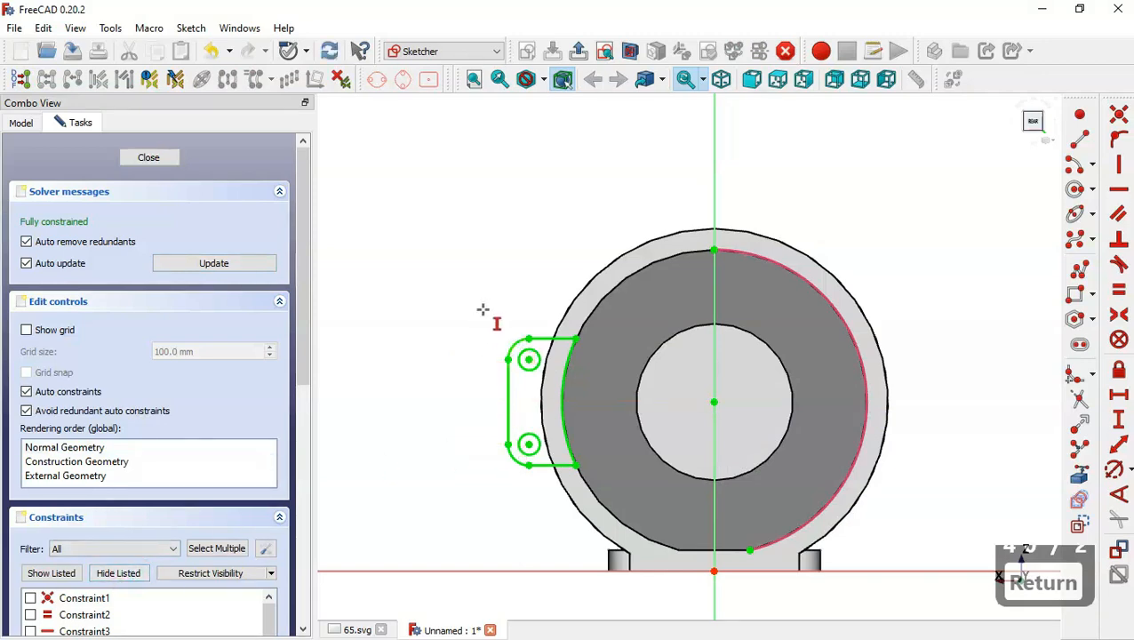
Leave the tab sketch and reopen Sketch006 for editing.
key("Escape")
key("Escape")
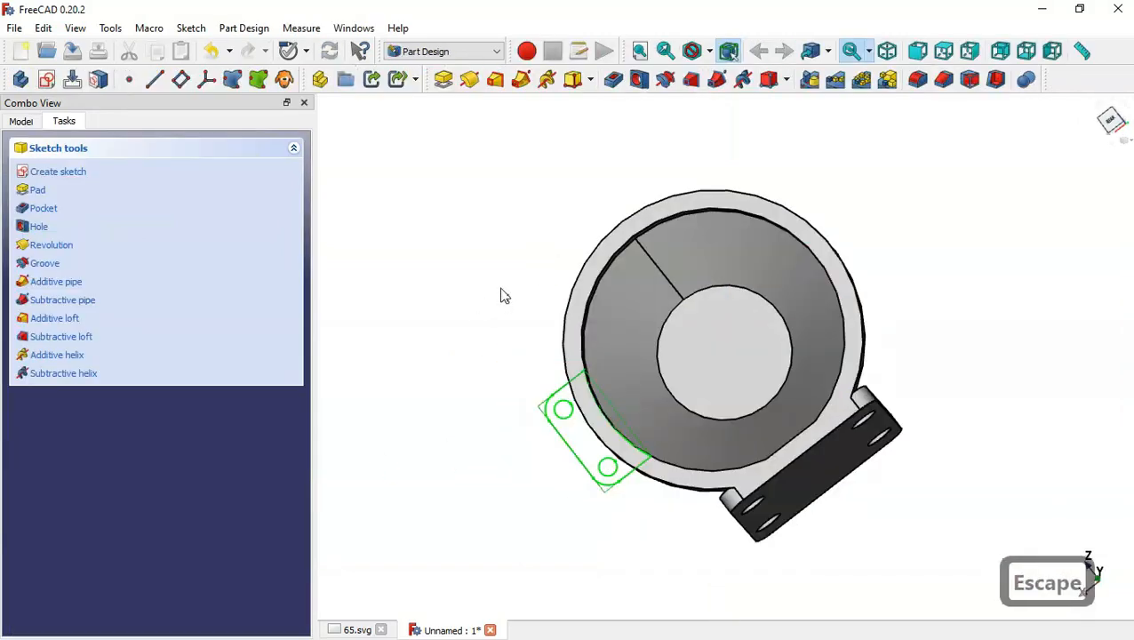
left_click(16, 124)
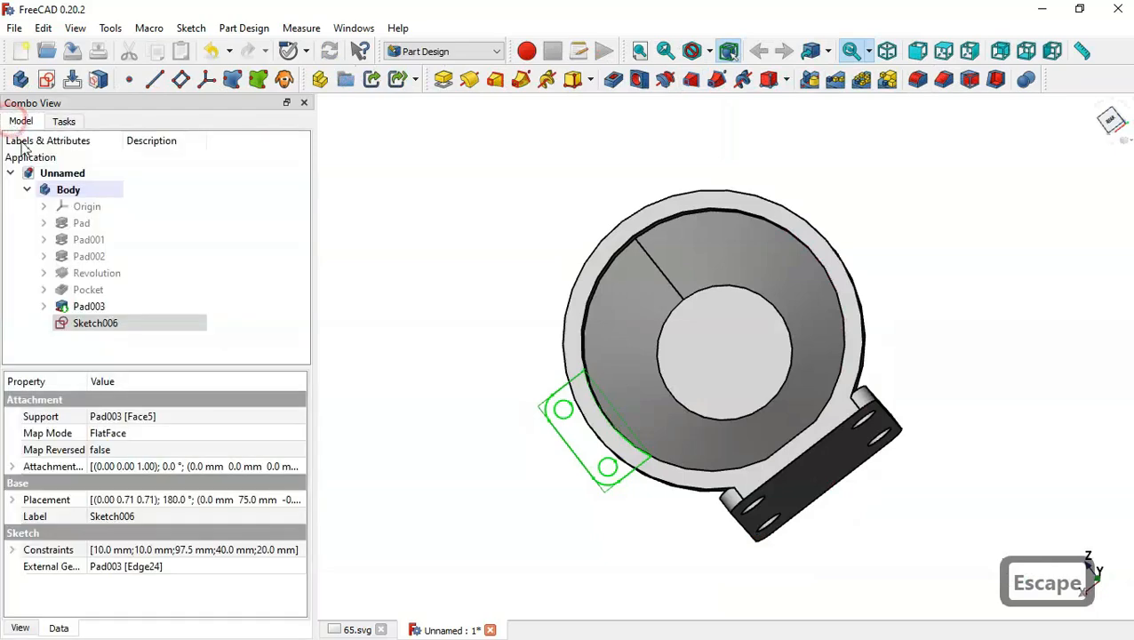
double_click(144, 317)
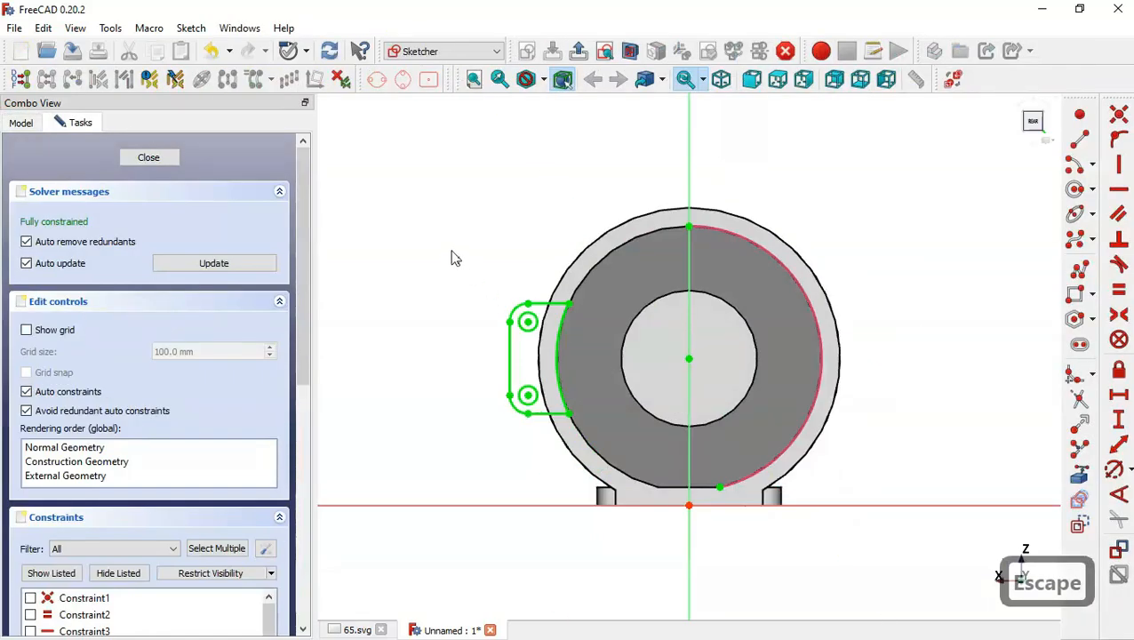
Mirror the complete tab profile with both holes about the sketch's vertical axis.
left_click_drag(451, 258, 641, 449)
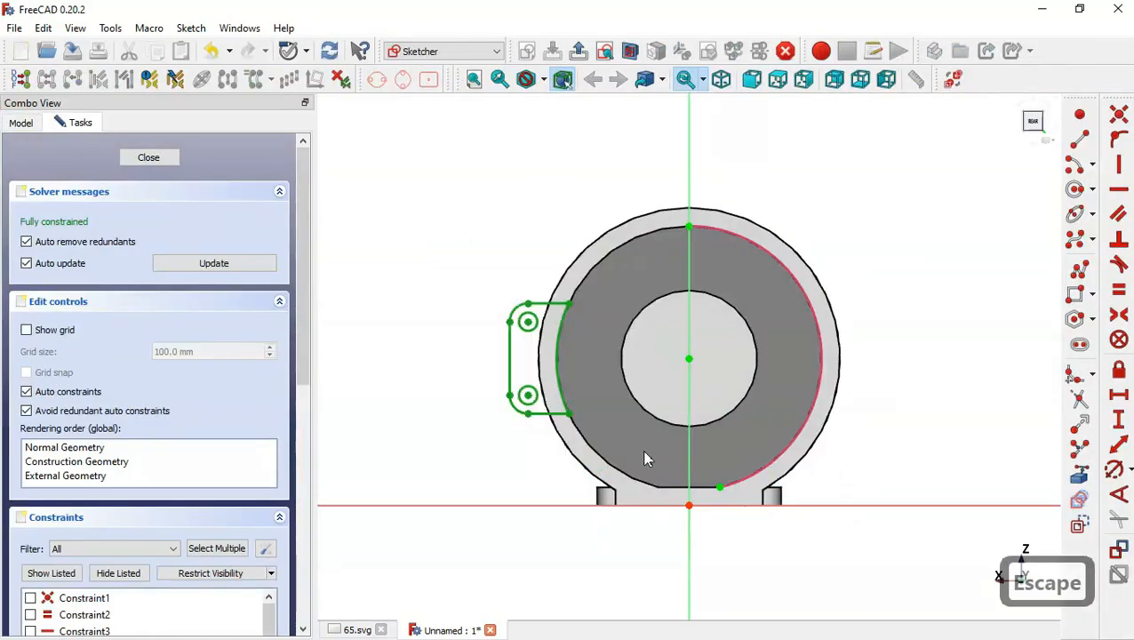
left_click(690, 280)
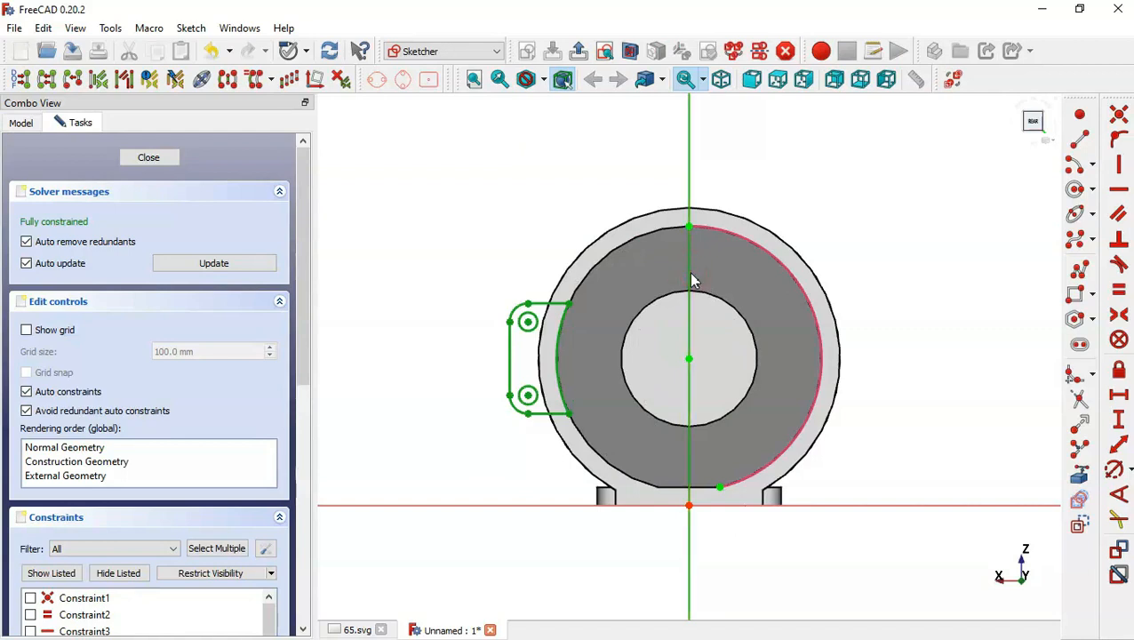
left_click(227, 80)
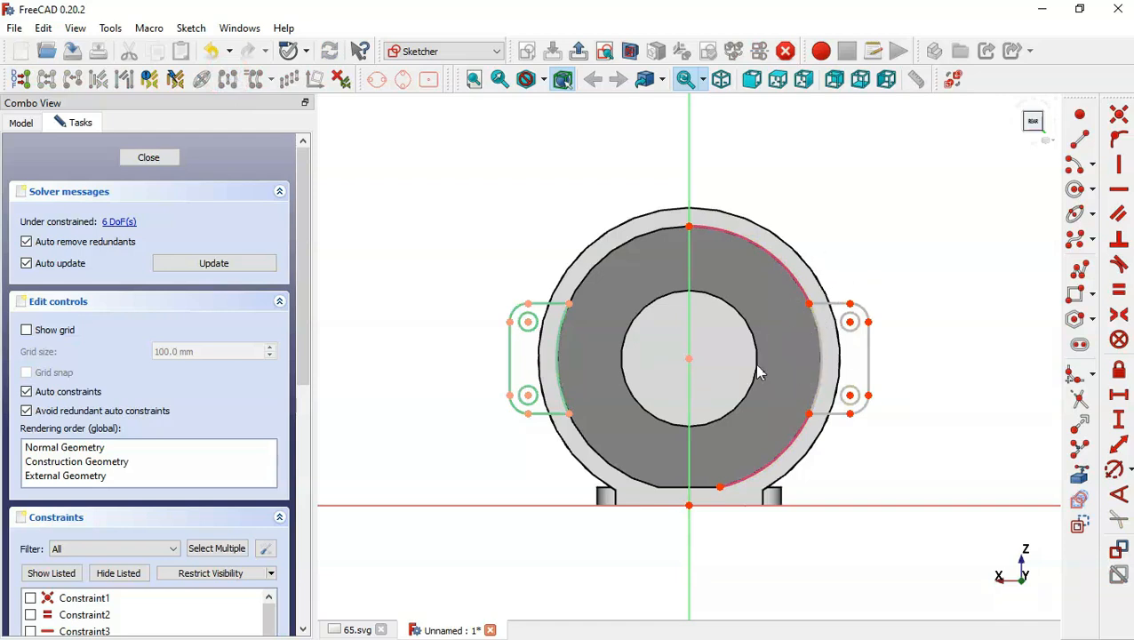
Pull the mirrored tab's inner arc slightly off the housing edge and constrain it equal in radius to the external housing arc.
scroll(757, 373, "up", 1)
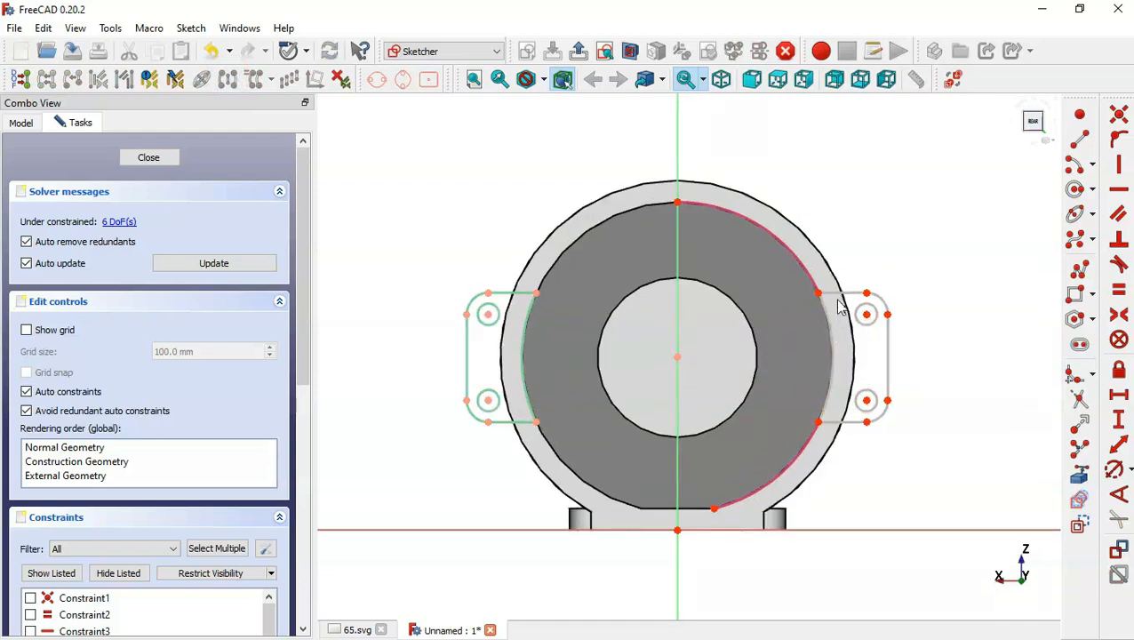
mouse_move(814, 289)
left_mouse_down()
mouse_move(768, 223)
mouse_move(819, 235)
mouse_move(826, 287)
left_mouse_up()
left_click(841, 334)
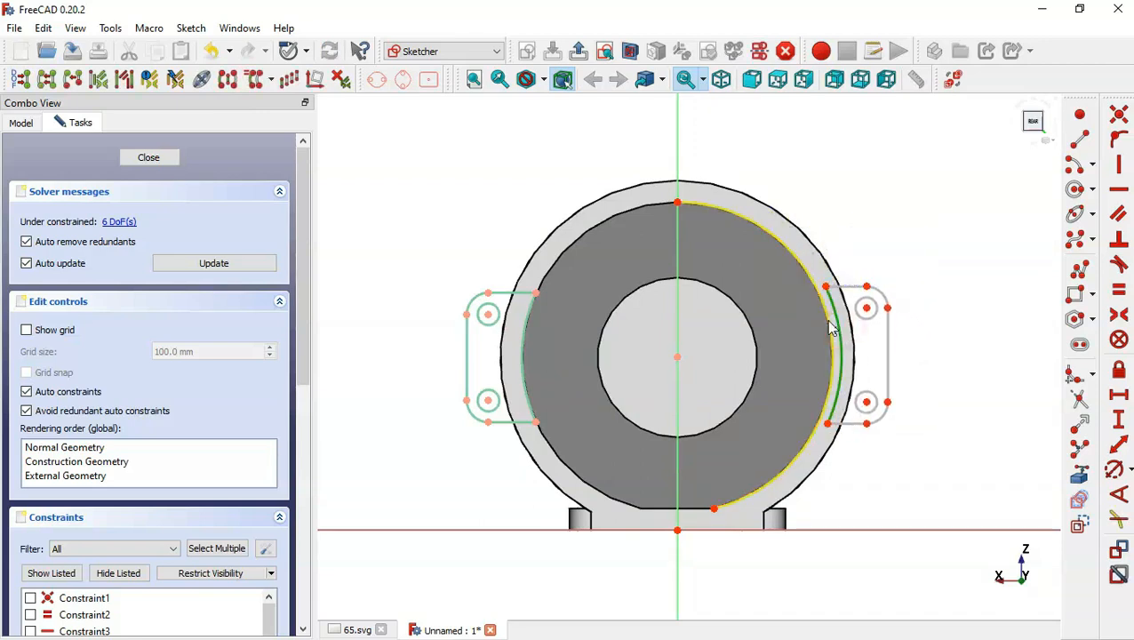
left_click(829, 325)
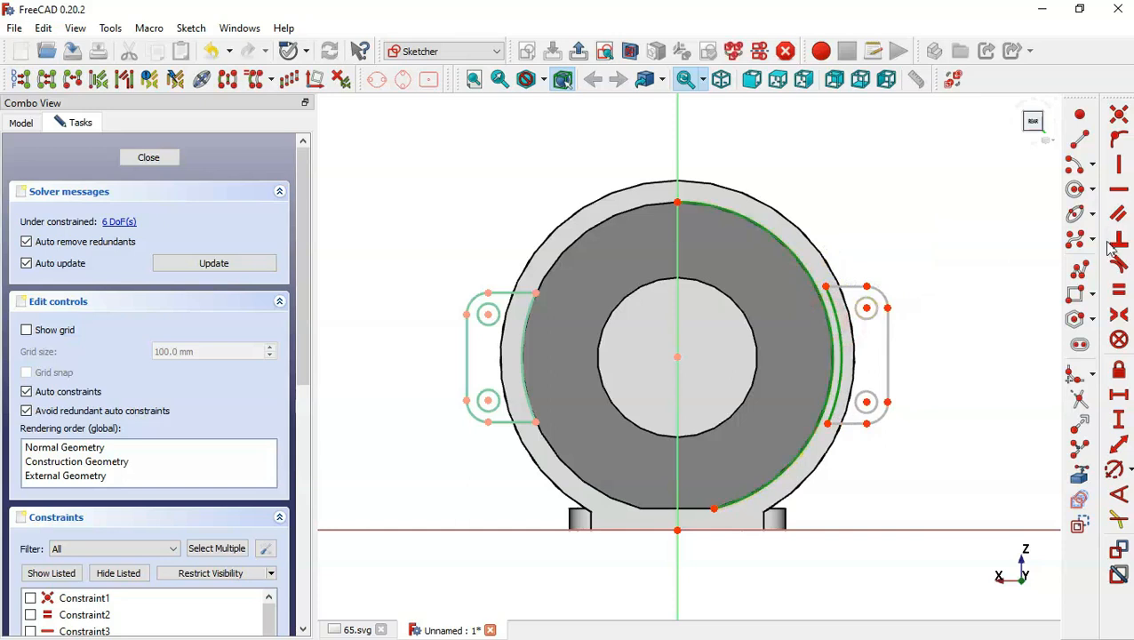
left_click(1119, 291)
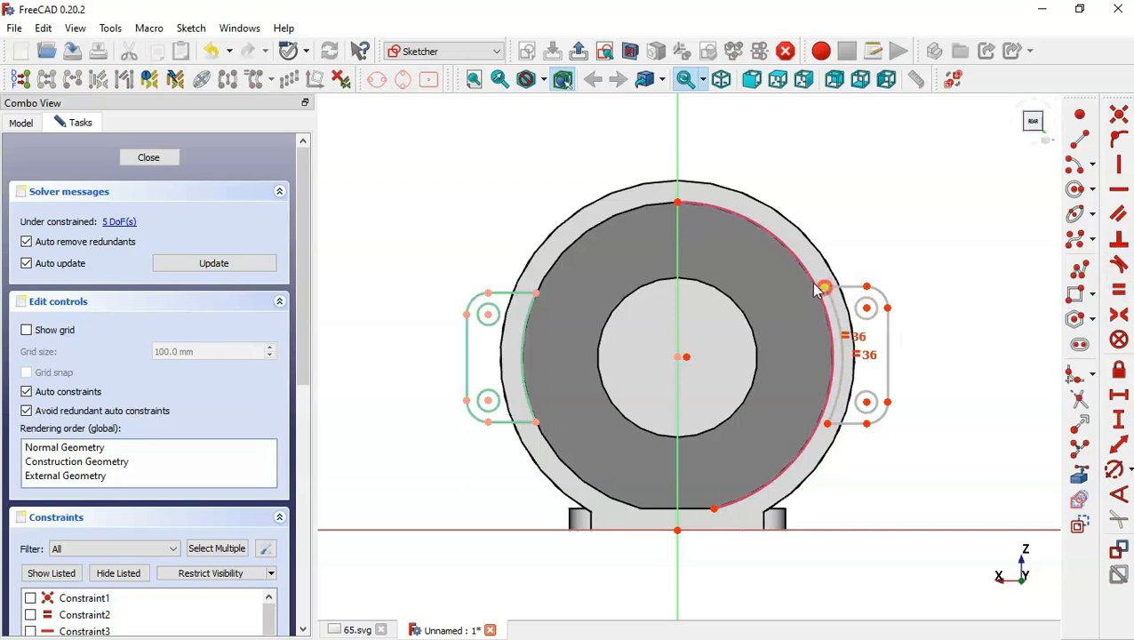
Make the mirrored inner arc's centre coincident with the housing centre and constrain both tabs' outer vertical edges to equal length.
mouse_move(815, 288)
left_mouse_down()
mouse_move(810, 271)
mouse_move(817, 297)
mouse_move(802, 303)
left_mouse_up()
left_click_drag(619, 308, 696, 385)
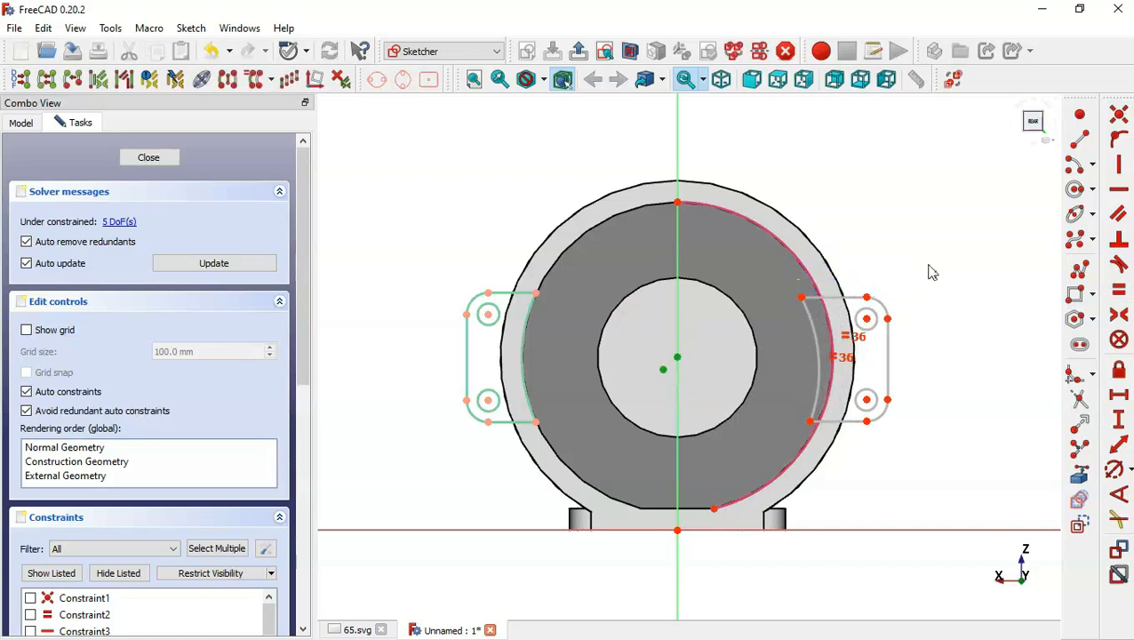
left_click(1118, 113)
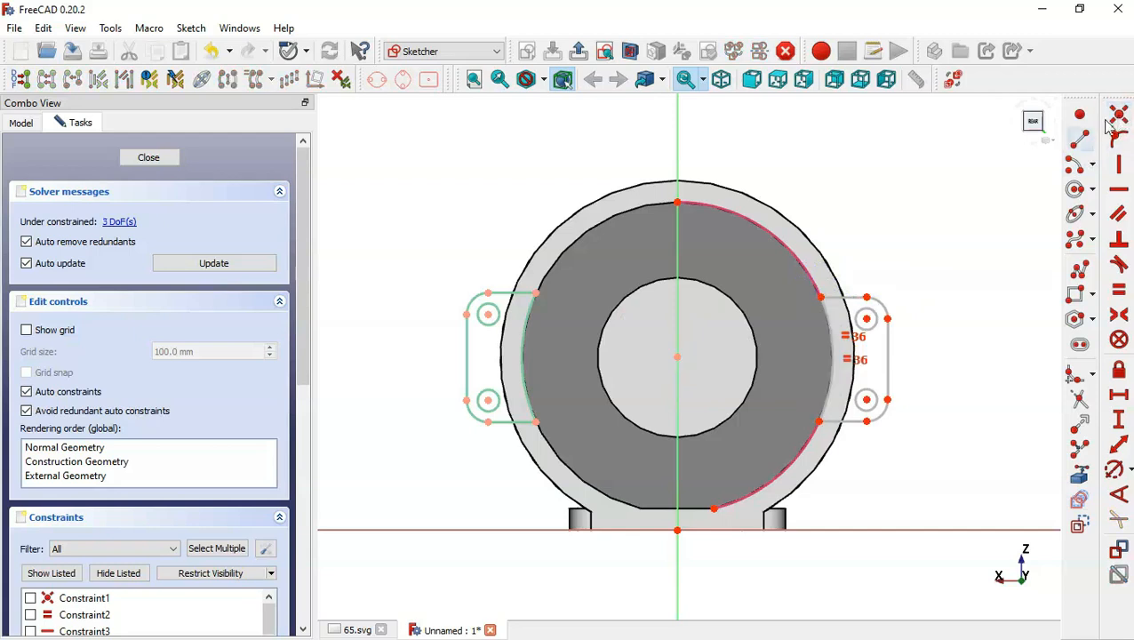
left_click(888, 358)
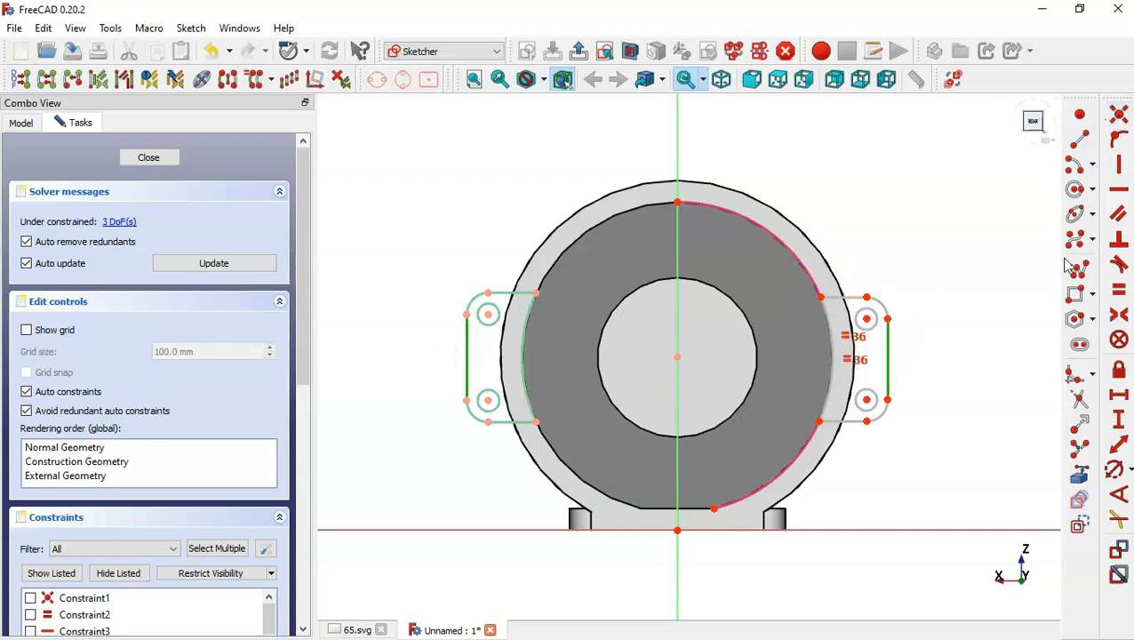
left_click(1119, 291)
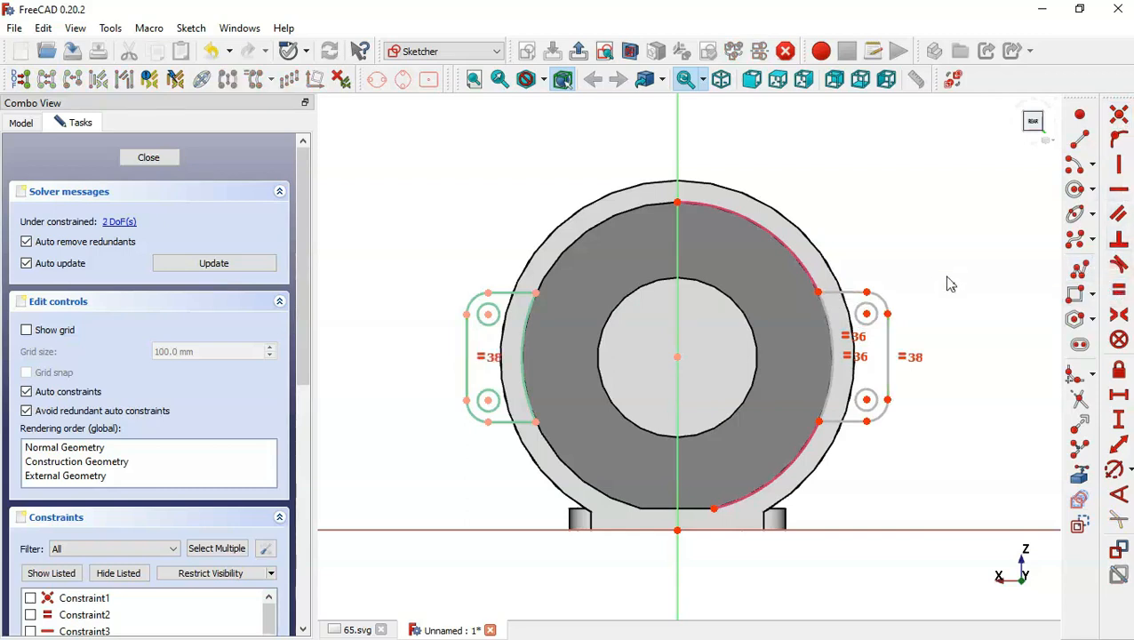
Constrain the upper endpoints of both tabs' inner arcs to lie on the same horizontal level.
mouse_move(818, 293)
left_mouse_down()
mouse_move(776, 246)
mouse_move(827, 296)
mouse_move(810, 265)
mouse_move(832, 311)
mouse_move(815, 242)
mouse_move(855, 329)
mouse_move(823, 298)
left_mouse_up()
left_click(538, 295)
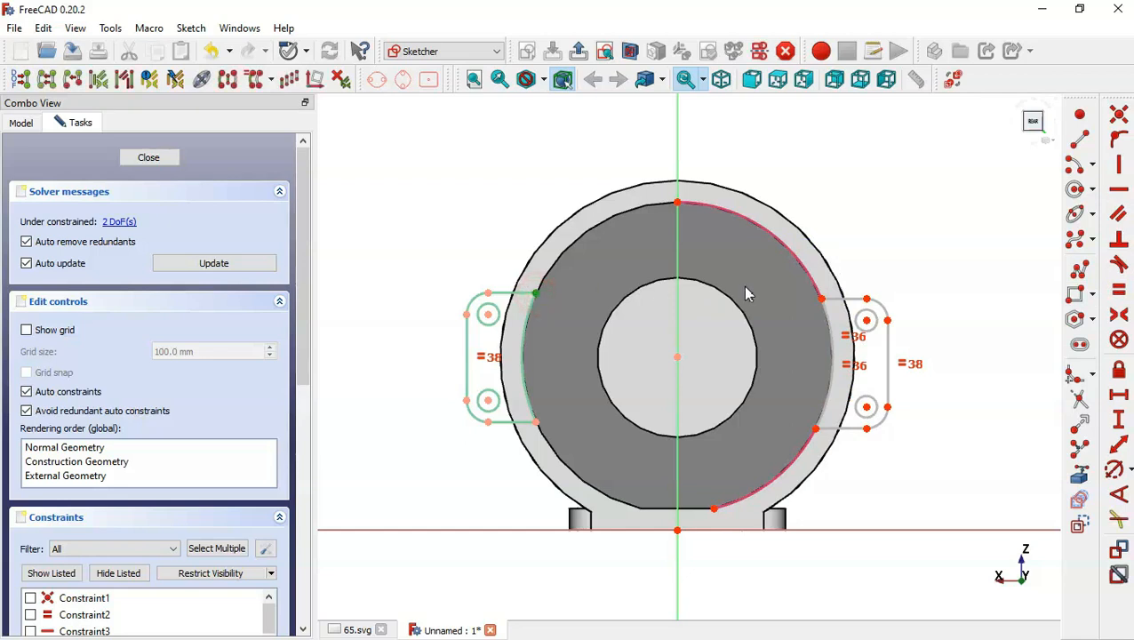
left_click(823, 300)
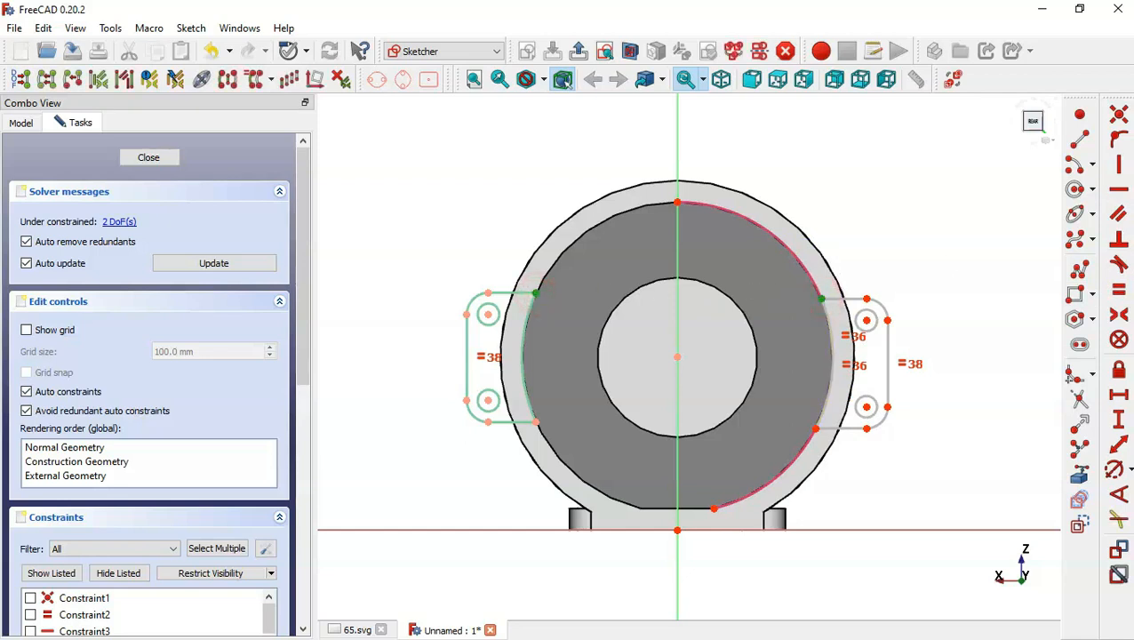
left_click(1116, 192)
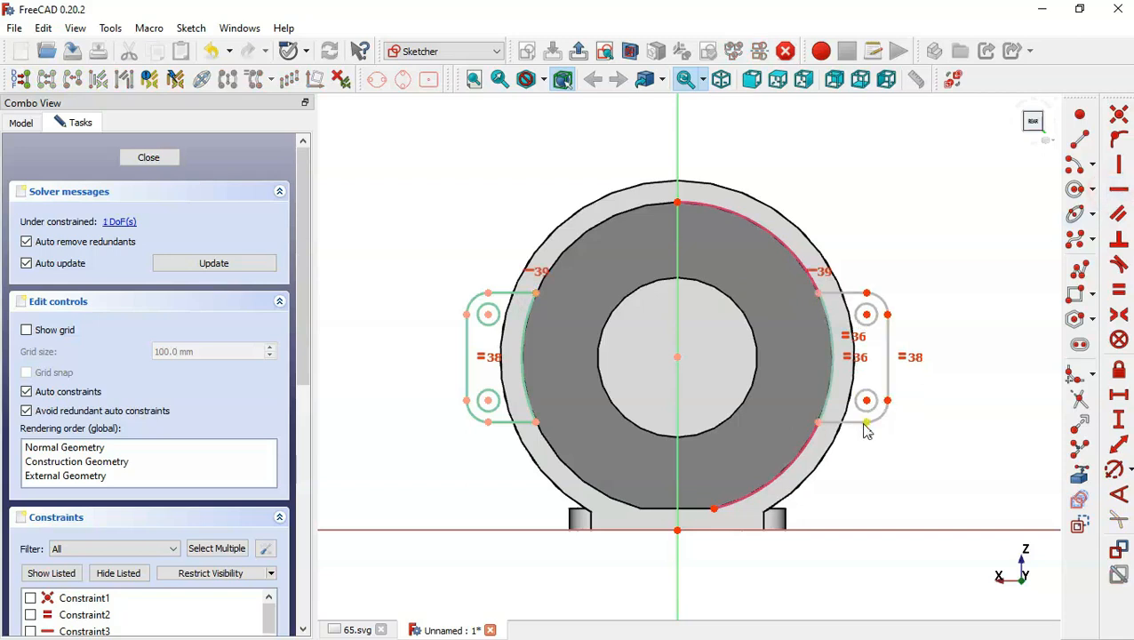
Constrain both tabs' upper horizontal edges to equal length and leave the sketch.
mouse_move(867, 431)
left_mouse_down()
mouse_move(914, 433)
mouse_move(884, 435)
left_mouse_up()
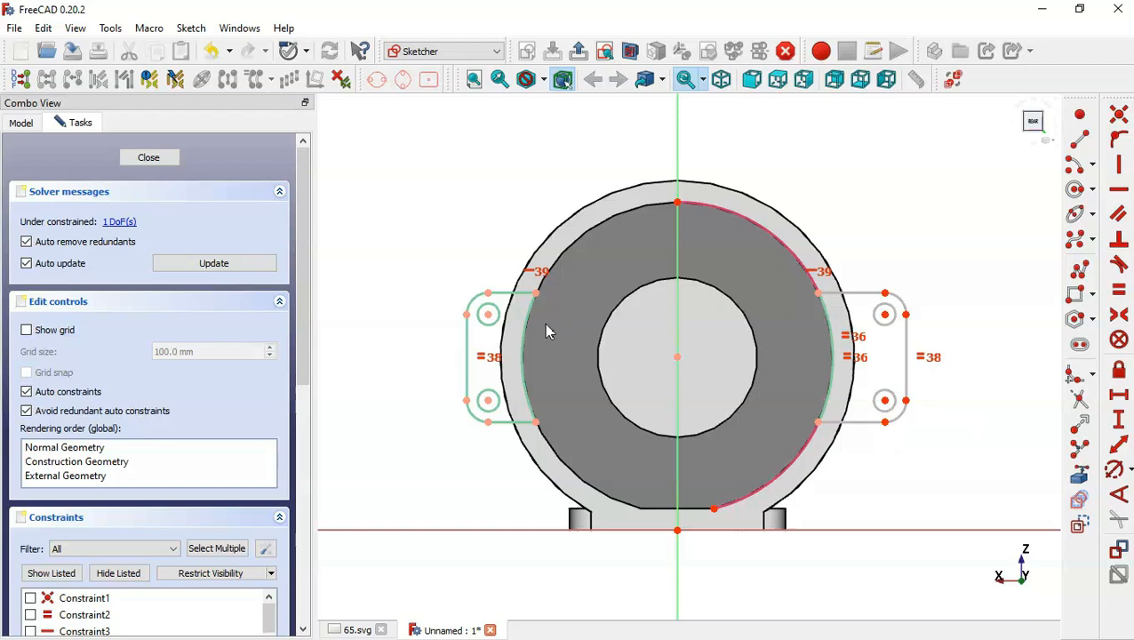
left_click(508, 294)
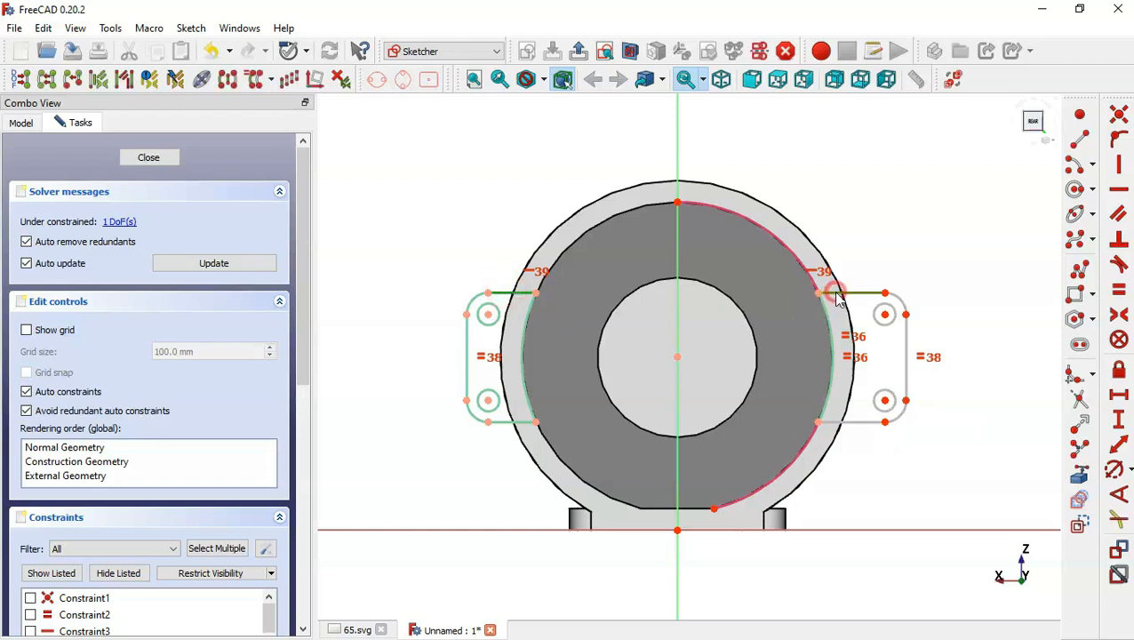
left_click(836, 292)
left_click(1120, 293)
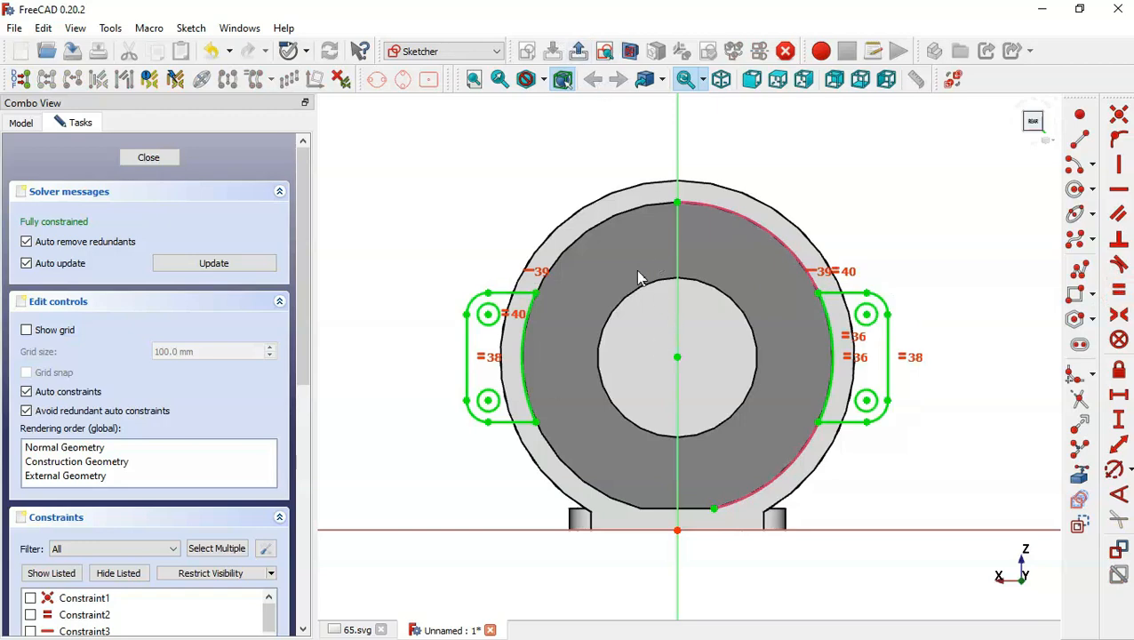
left_click(579, 51)
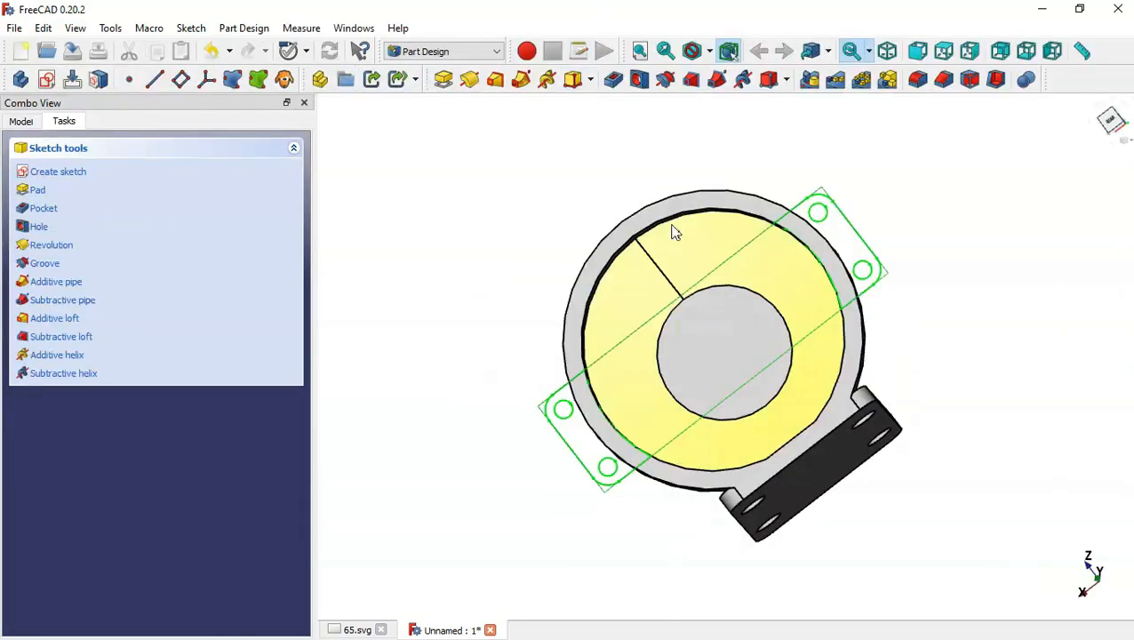
Pad the side tab sketch 10 mm in the reversed direction, checking the flange thickness on the Exercise 65 drawing.
left_click(448, 82)
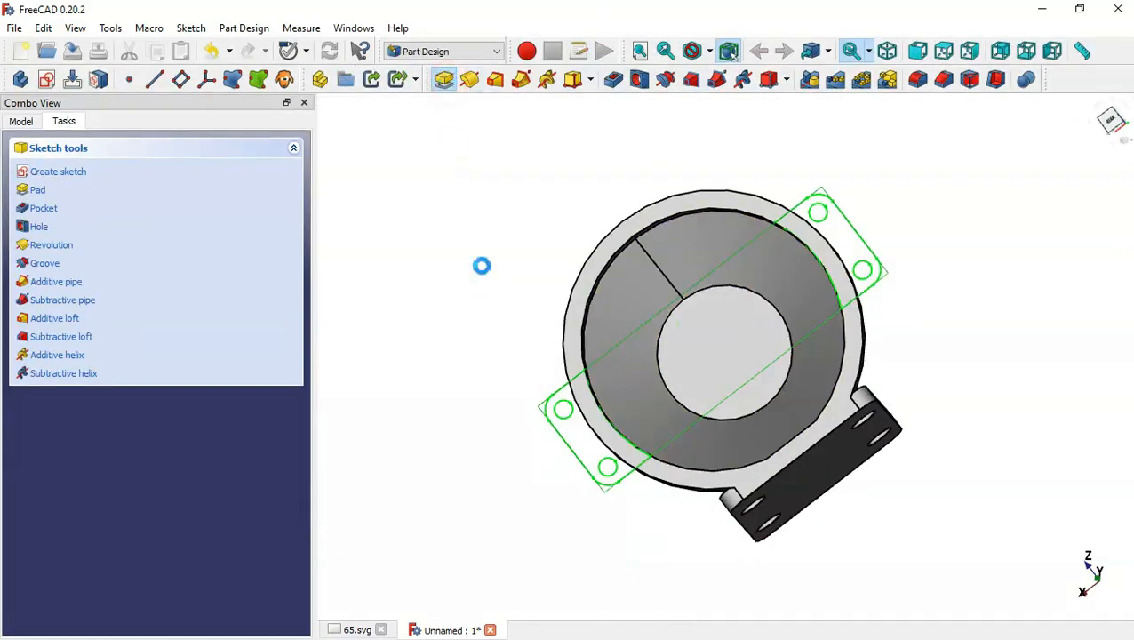
key("Home")
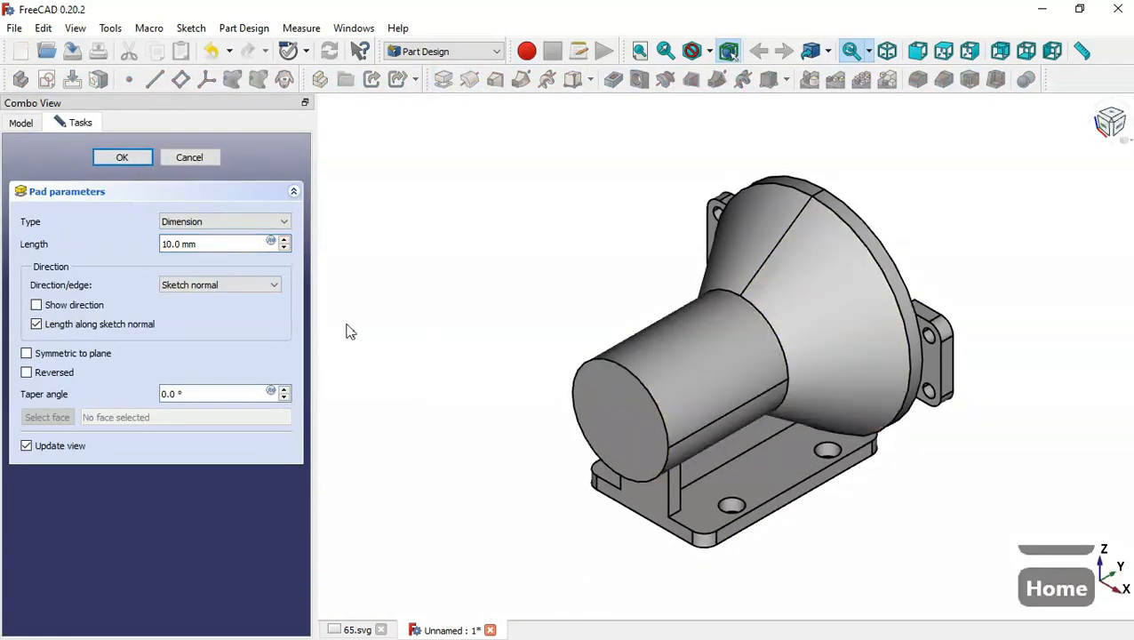
key("ctrl+Tab")
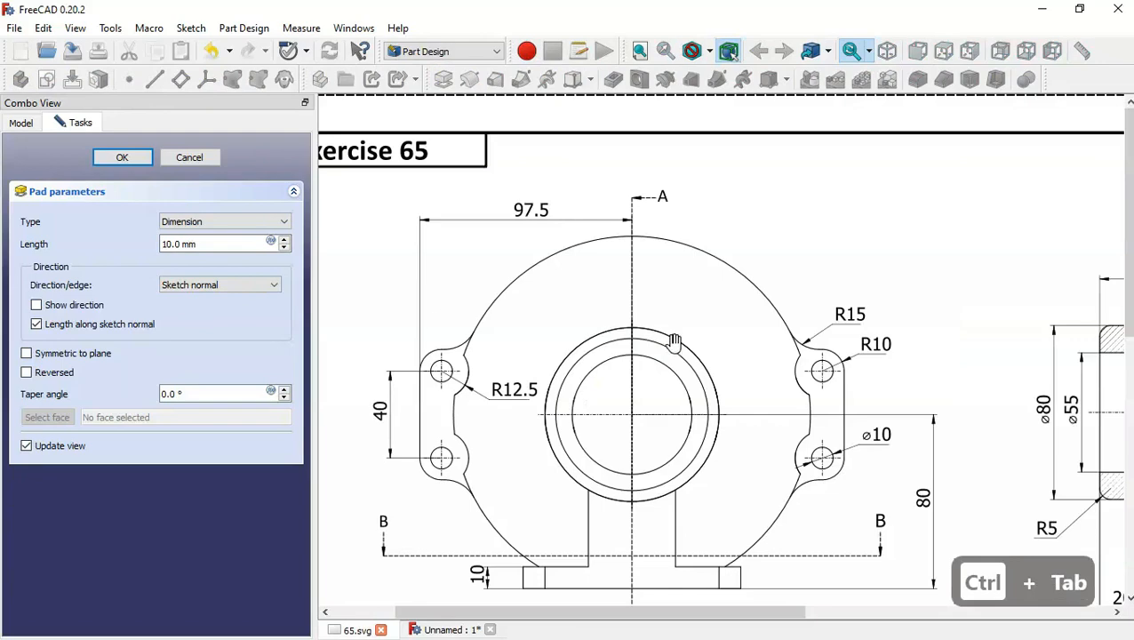
mouse_move(874, 461)
left_mouse_down()
mouse_move(540, 330)
mouse_move(517, 409)
left_mouse_up()
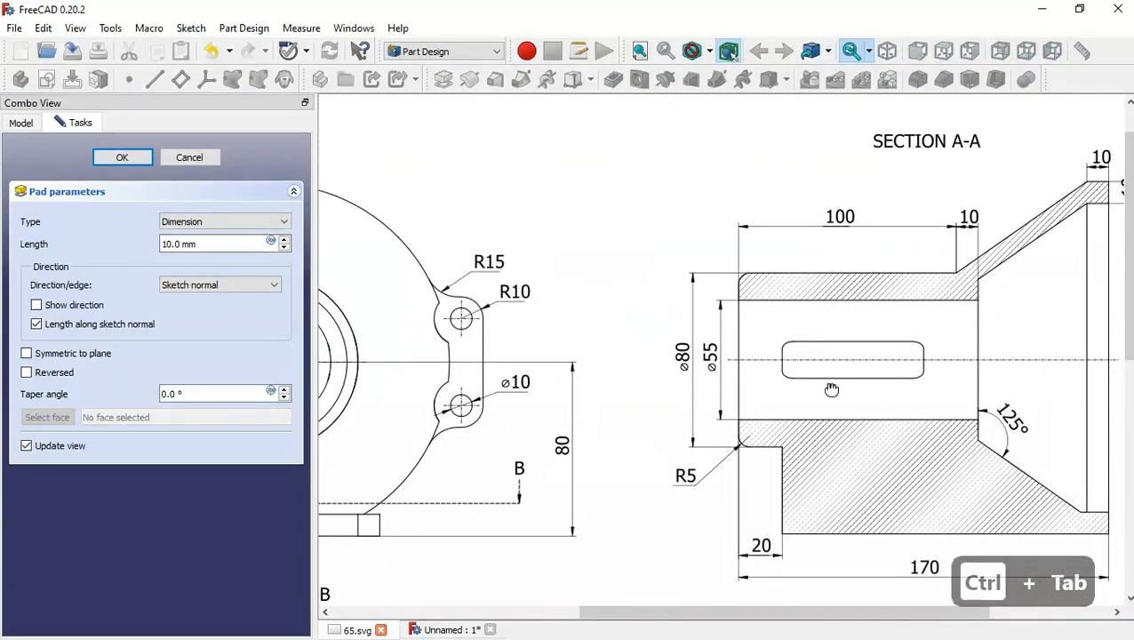
left_click_drag(831, 389, 715, 376)
key("ctrl+Tab")
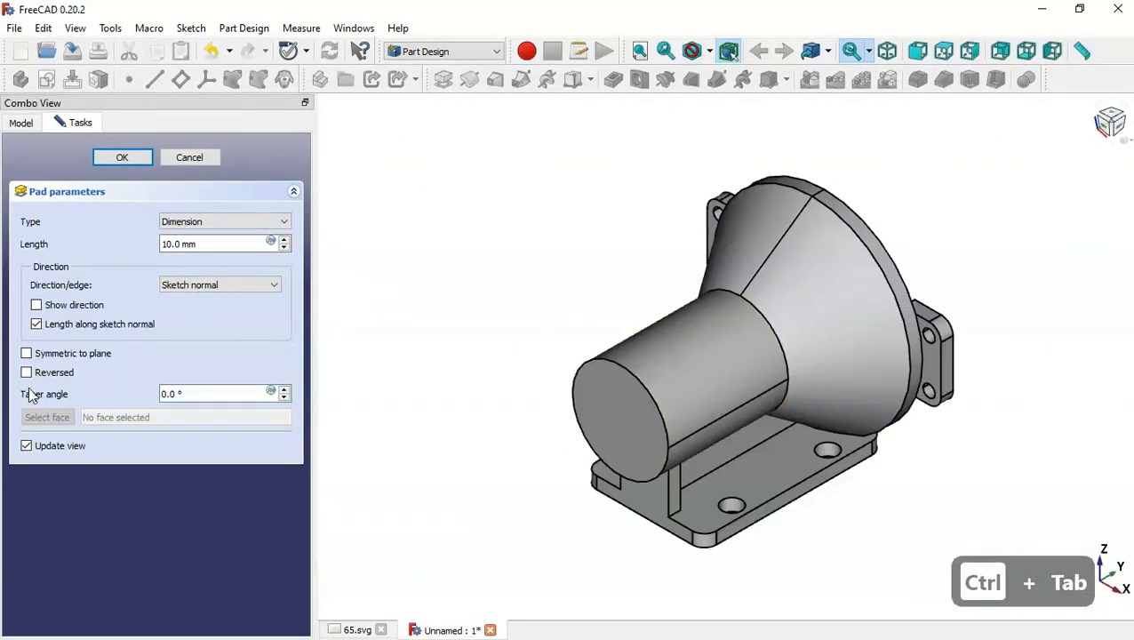
left_click(55, 373)
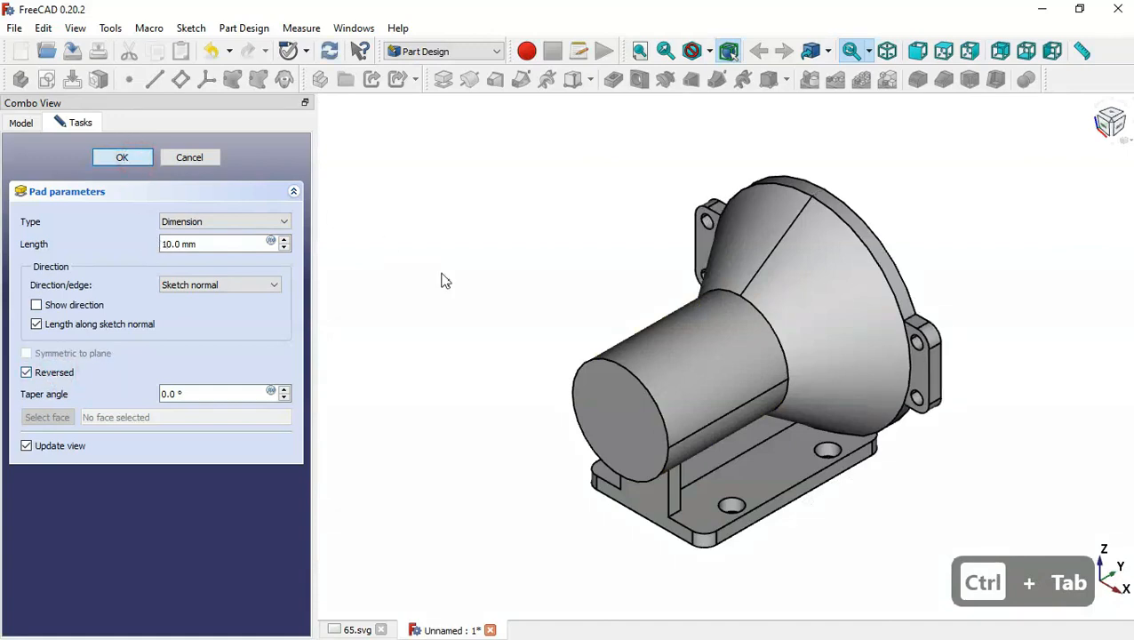
Start a 15 mm radius fillet on the upper edge where the +X side tab meets the housing rim, following the drawing.
key("ctrl+Tab")
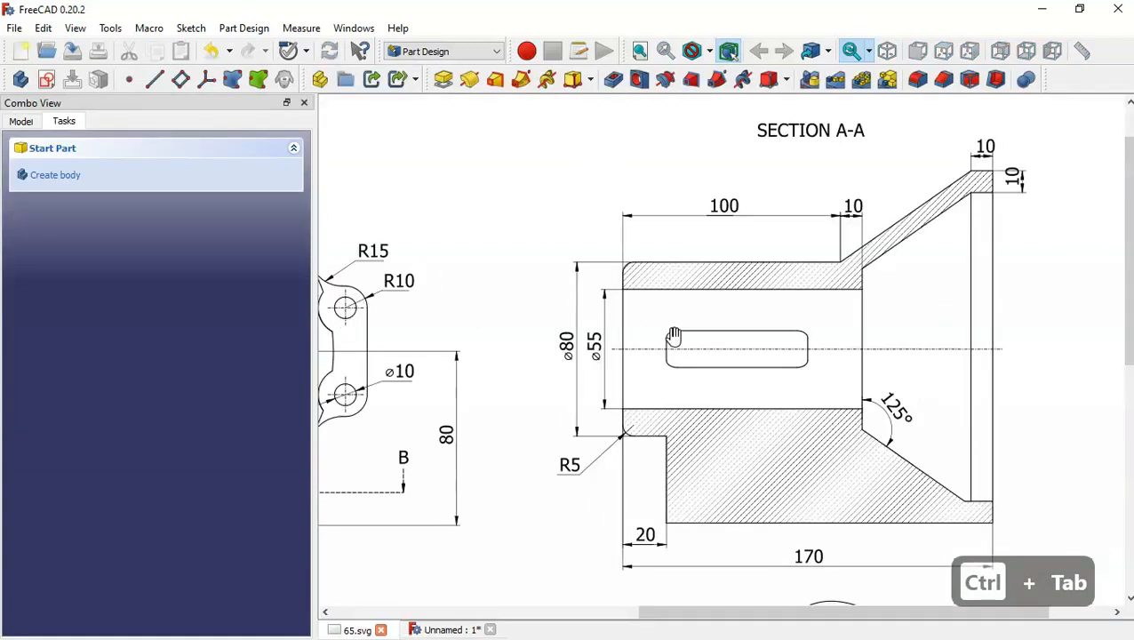
left_click_drag(385, 357, 711, 364)
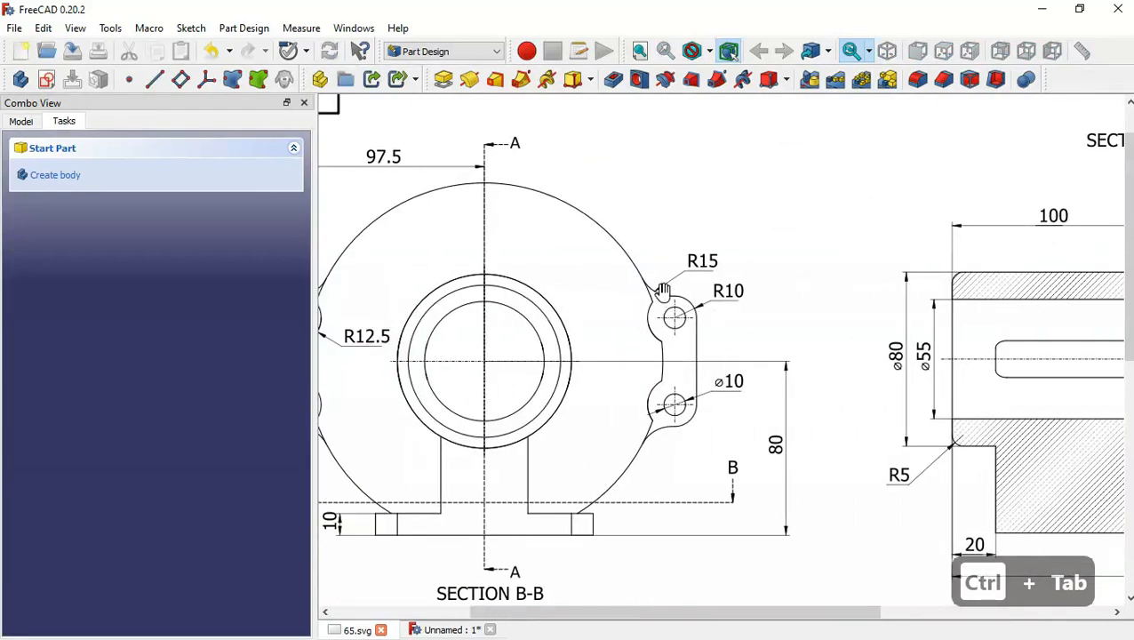
key("ctrl+Tab")
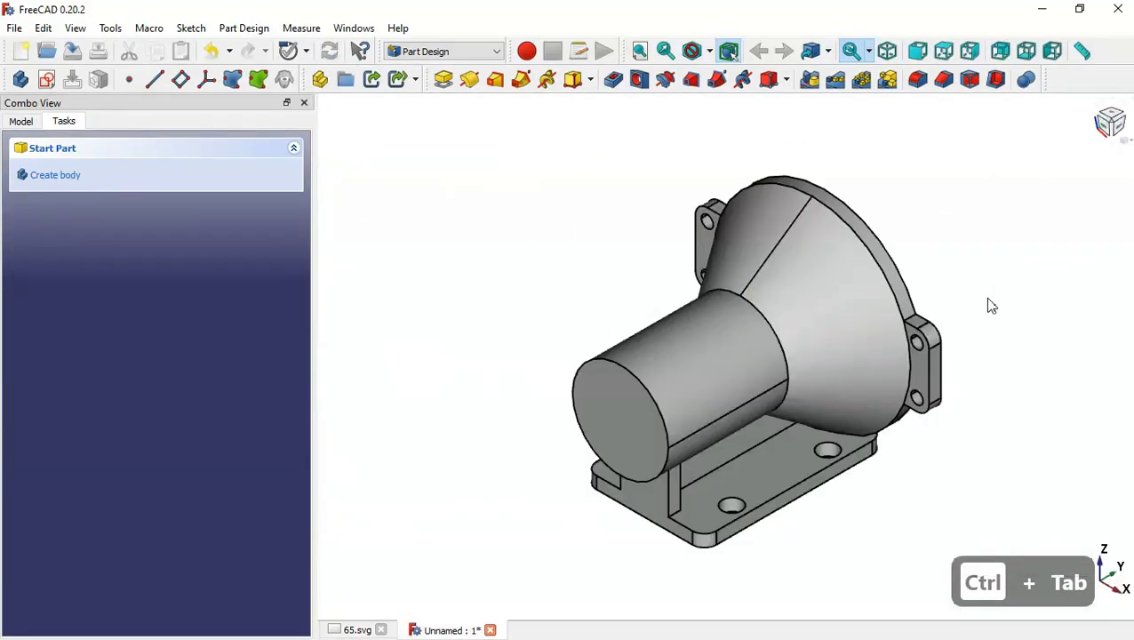
scroll(995, 217, "down", 8)
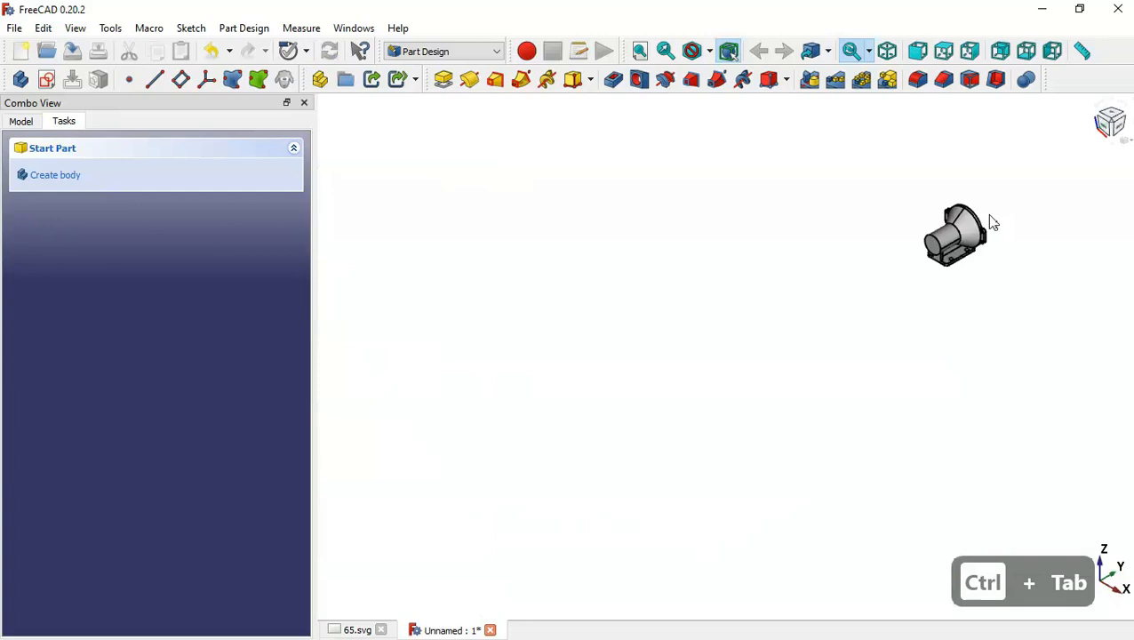
scroll(993, 222, "up", 10)
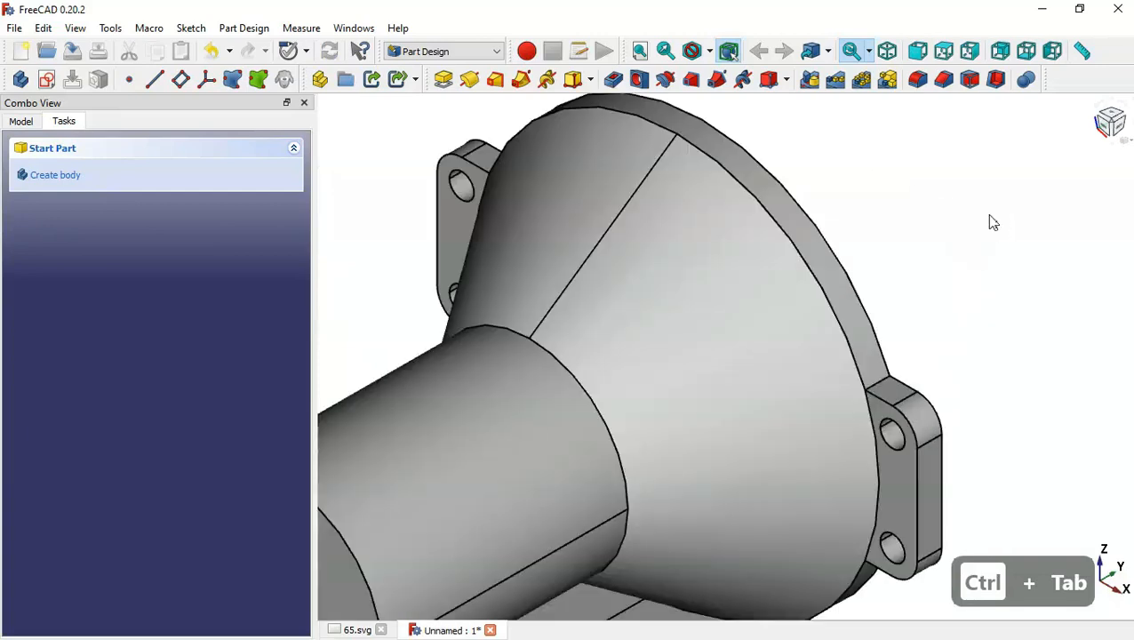
left_click(879, 385)
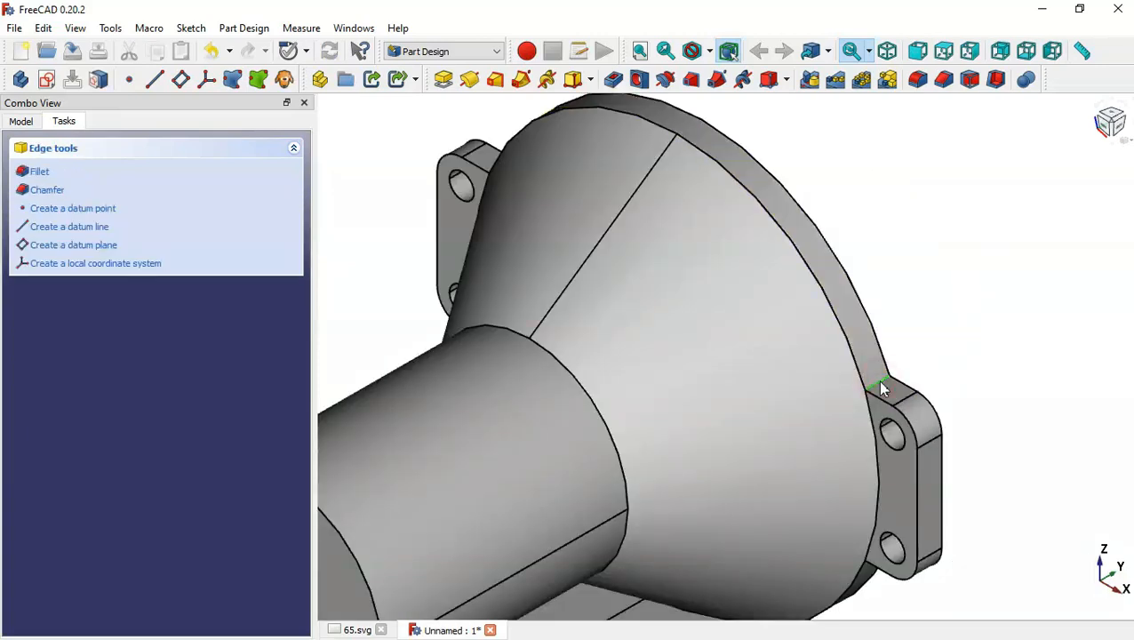
left_click(919, 81)
key("ctrl+Tab")
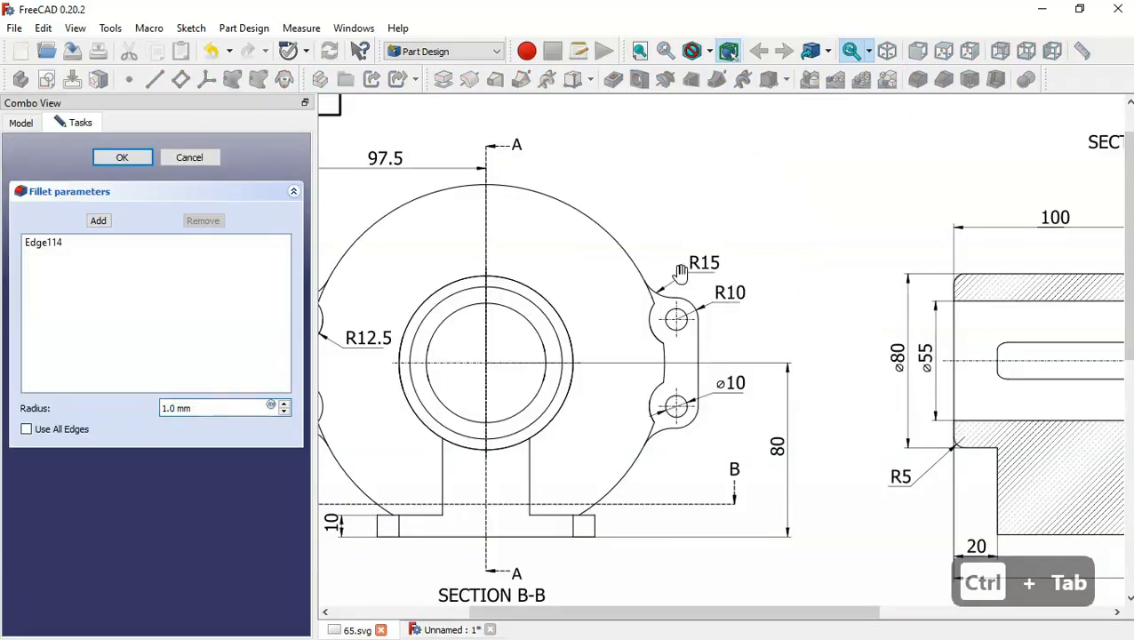
key("ctrl+Tab")
left_click_drag(202, 408, 142, 400)
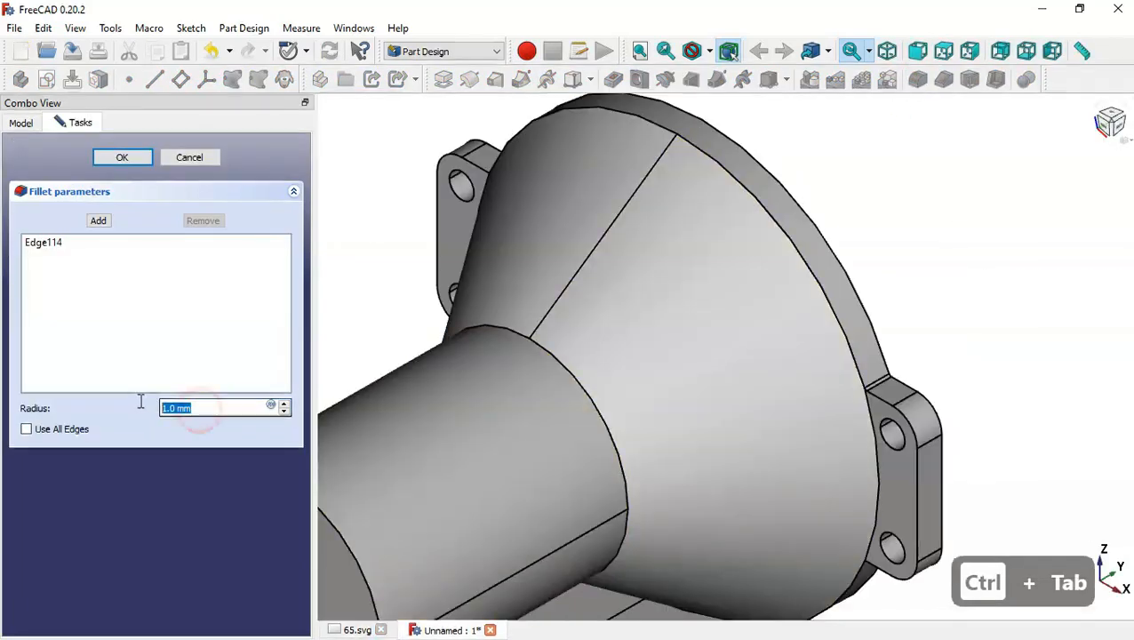
type("15")
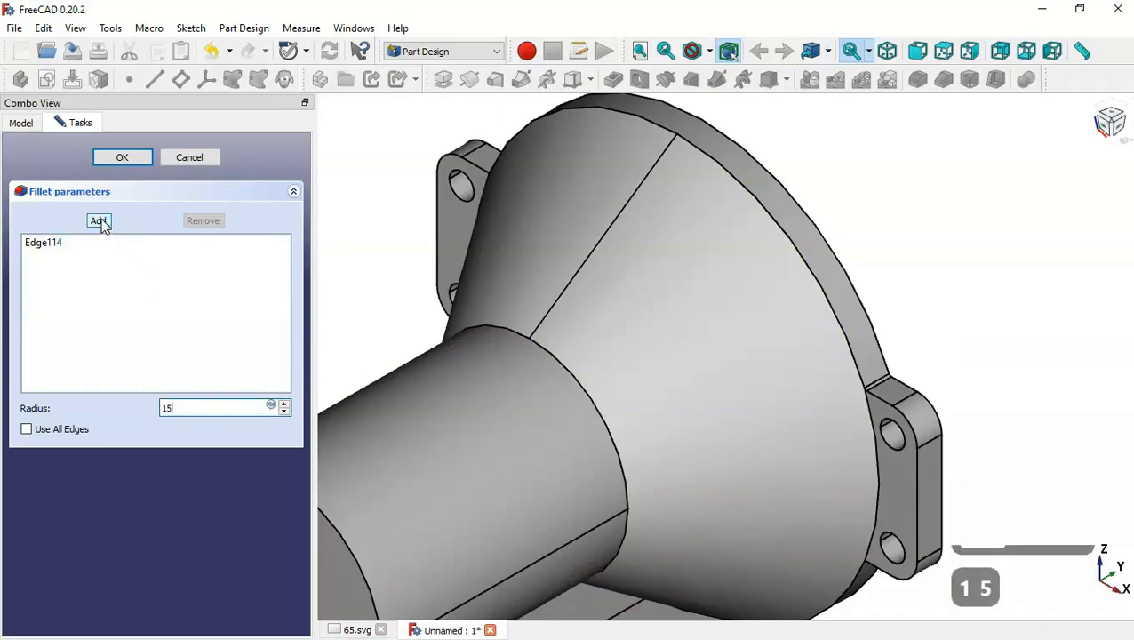
Add the lower junction edge between the same tab and the housing rim to the fillet.
left_click(98, 220)
scroll(867, 395, "down", 5)
middle_click_drag(867, 395, 914, 480)
scroll(664, 306, "up", 8)
scroll(665, 309, "up", 1)
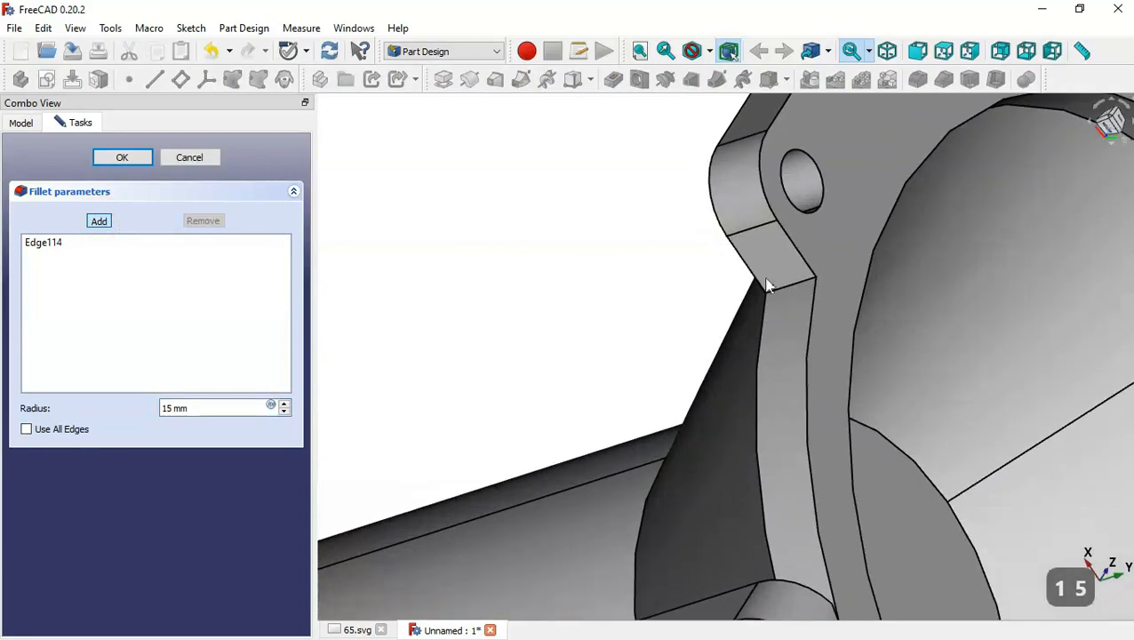
left_click(796, 292)
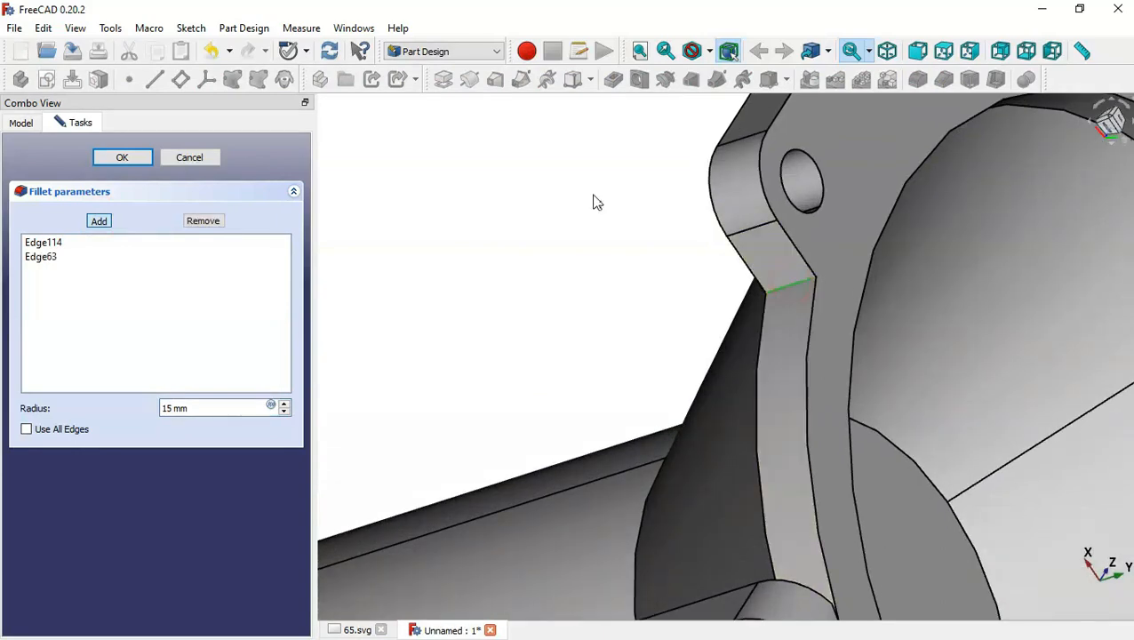
Add the lower junction edge between the opposite tab and the housing rim to the fillet.
scroll(595, 203, "down", 10)
scroll(597, 202, "up", 5)
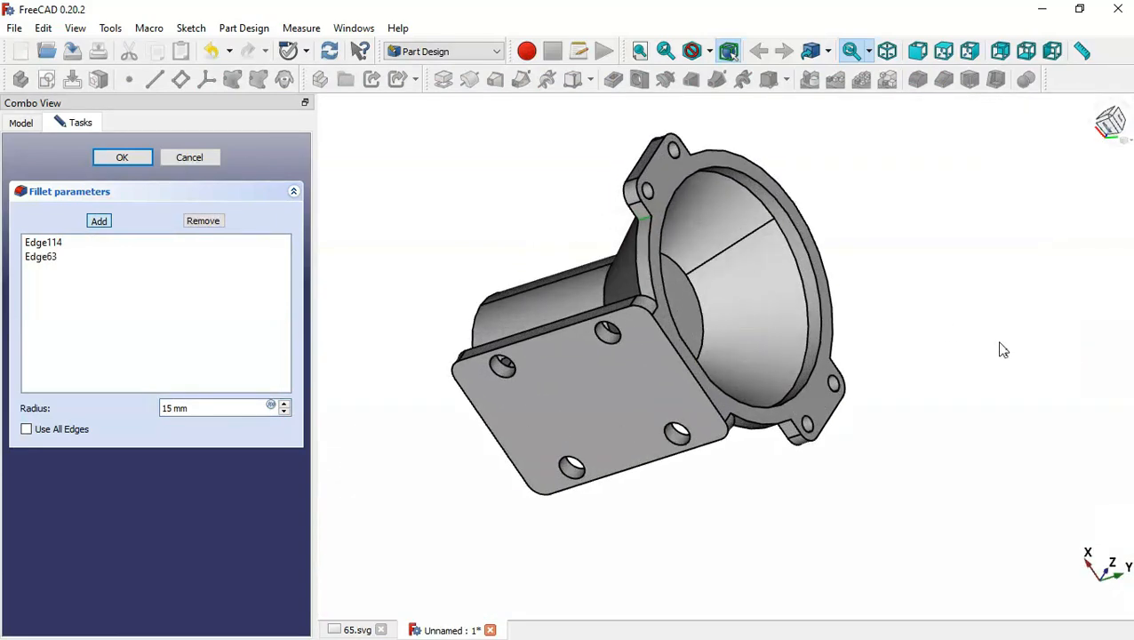
middle_click_drag(1003, 349, 851, 233)
scroll(721, 302, "up", 5)
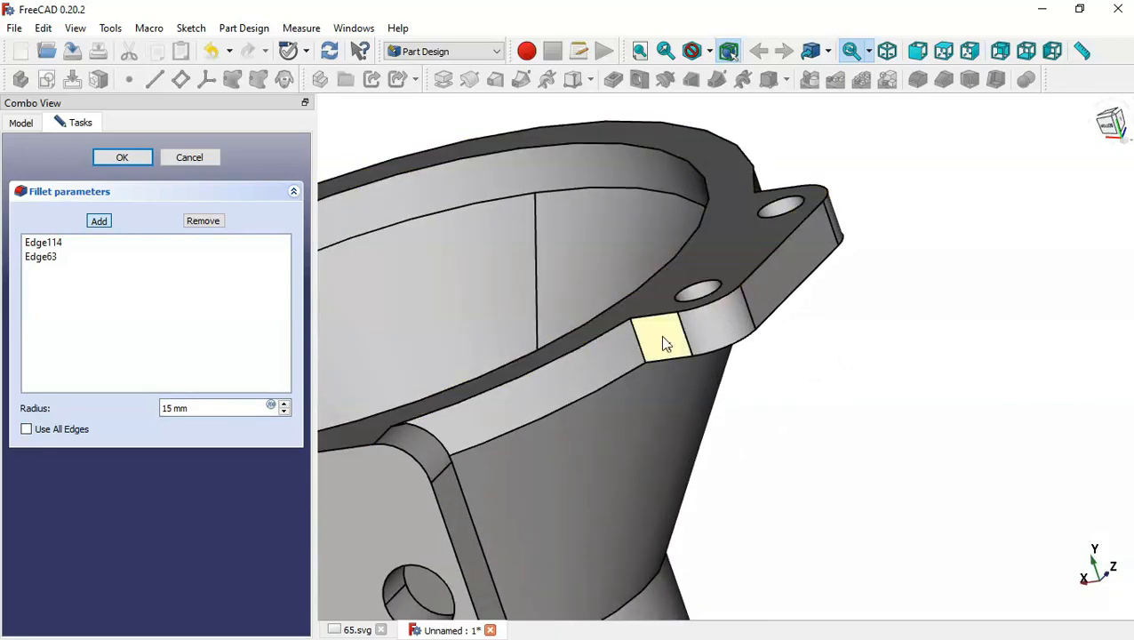
left_click(637, 342)
Add the opposite tab's upper junction edge to the fillet, apply it, and return to the isometric view with nothing selected.
scroll(850, 343, "down", 2)
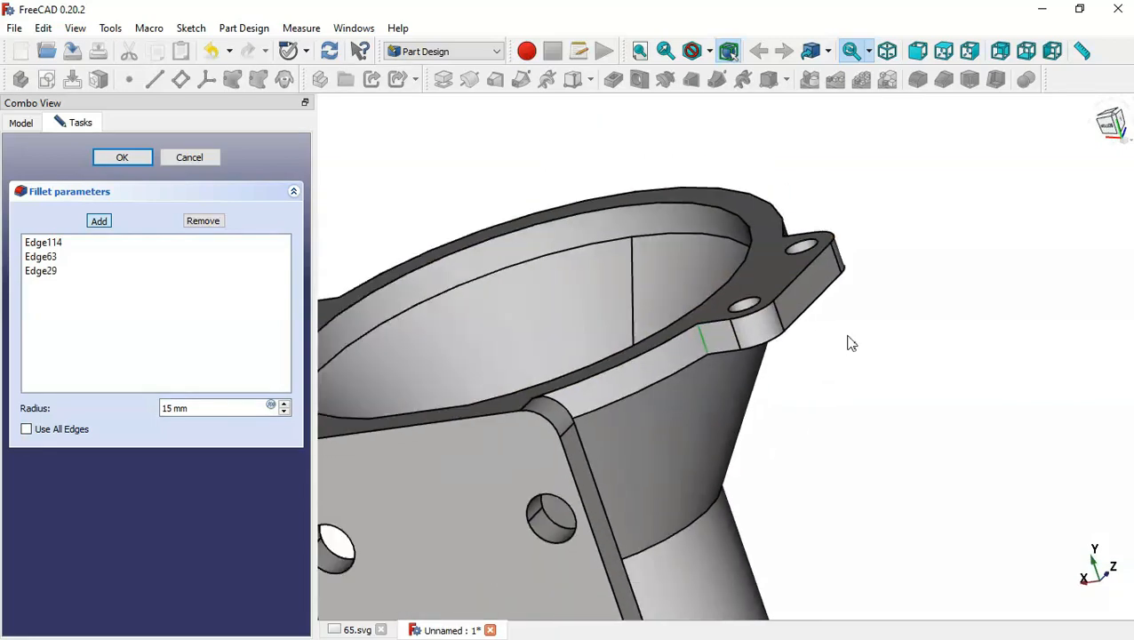
middle_click_drag(947, 300, 596, 381)
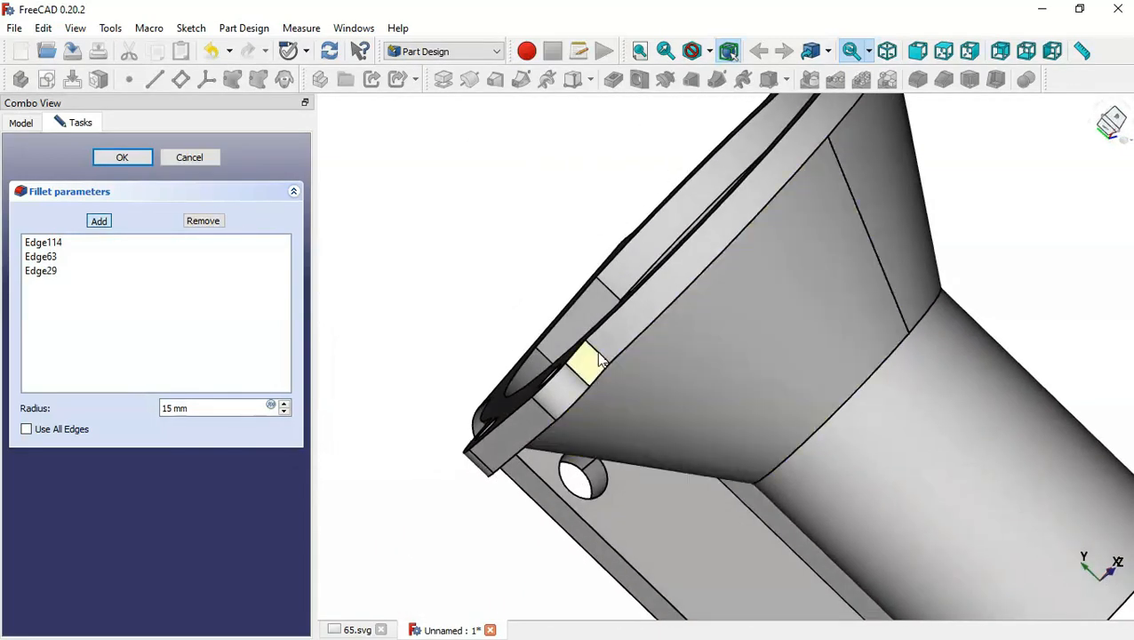
left_click(599, 354)
left_click(123, 156)
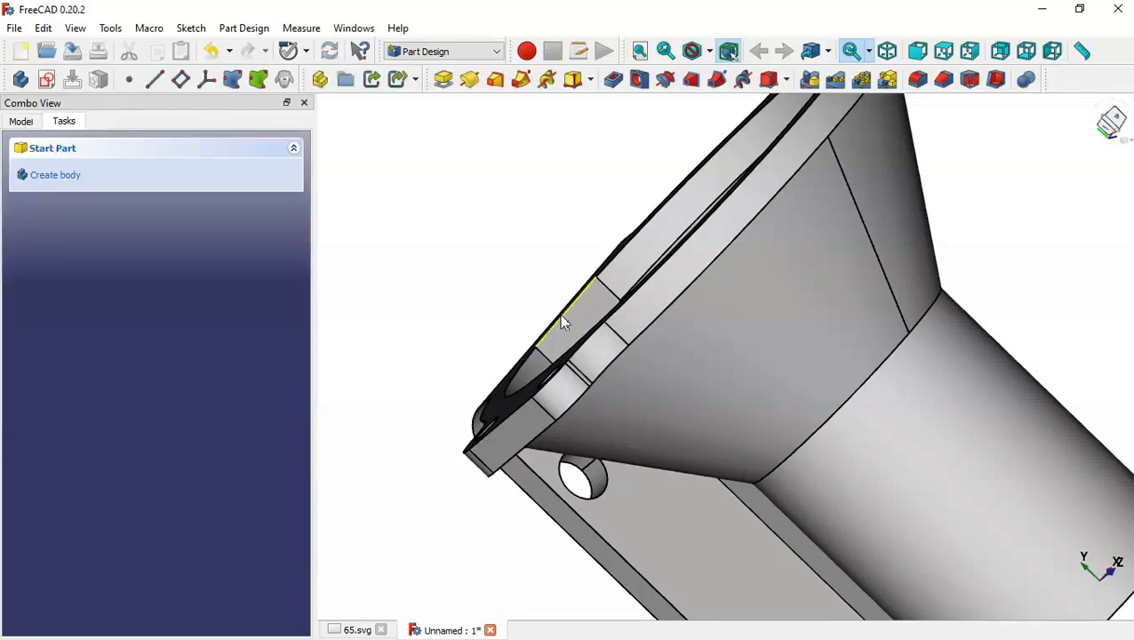
left_click(561, 315)
key("Home")
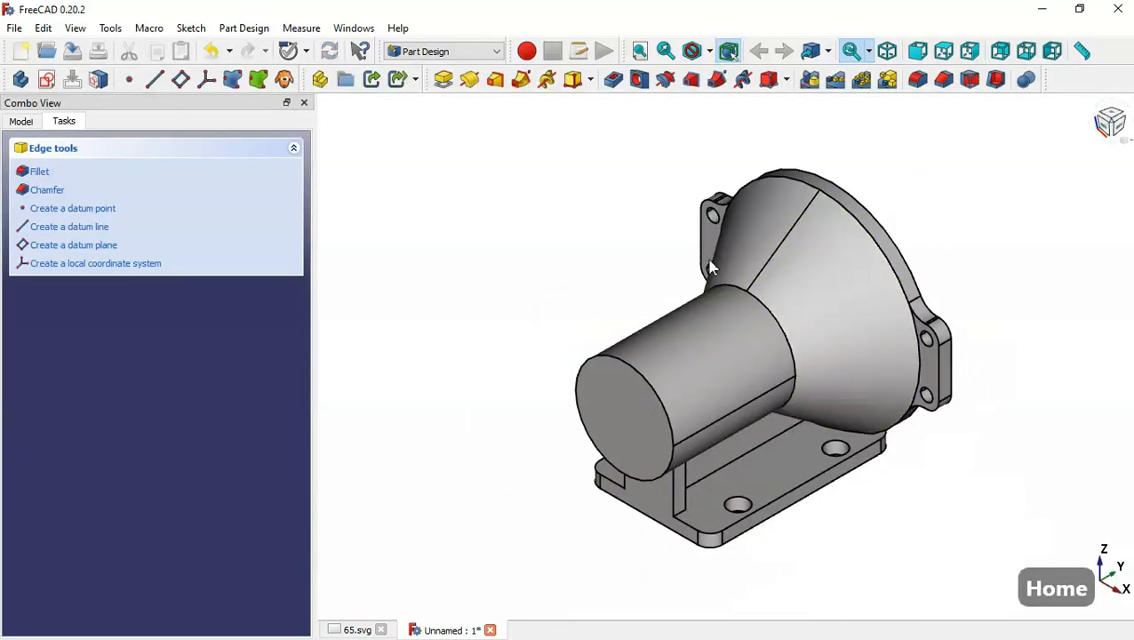
left_click(609, 290)
Check the tab detail on the drawing, create a sketch on the side tab's front face, and section the view at the sketch plane.
key("ctrl+Tab")
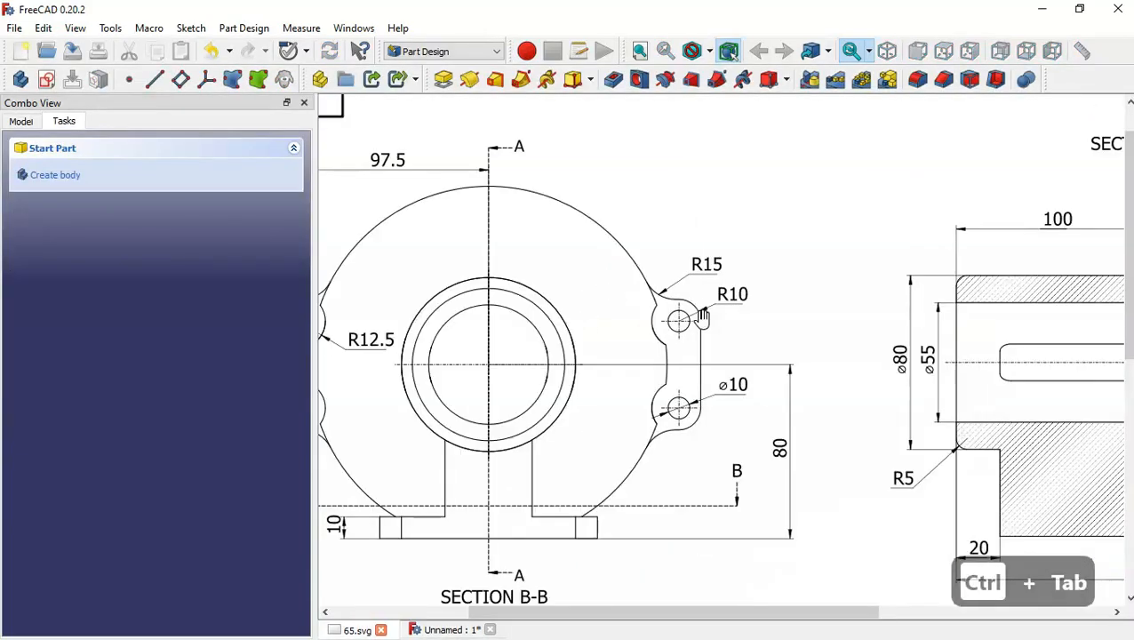
key("ctrl+Tab")
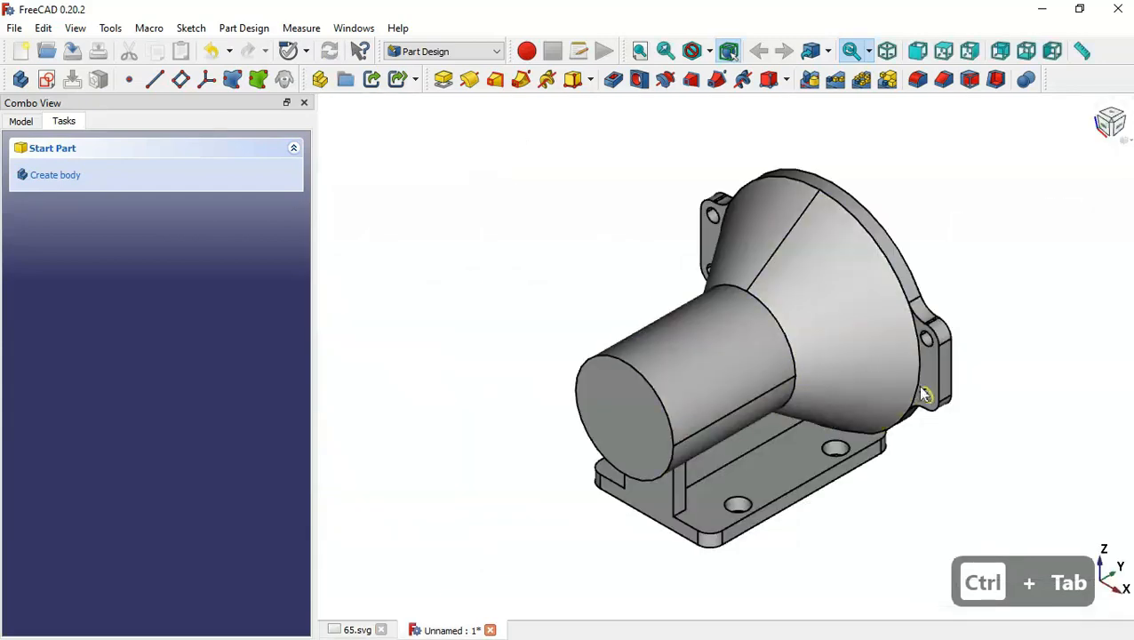
left_click(923, 368)
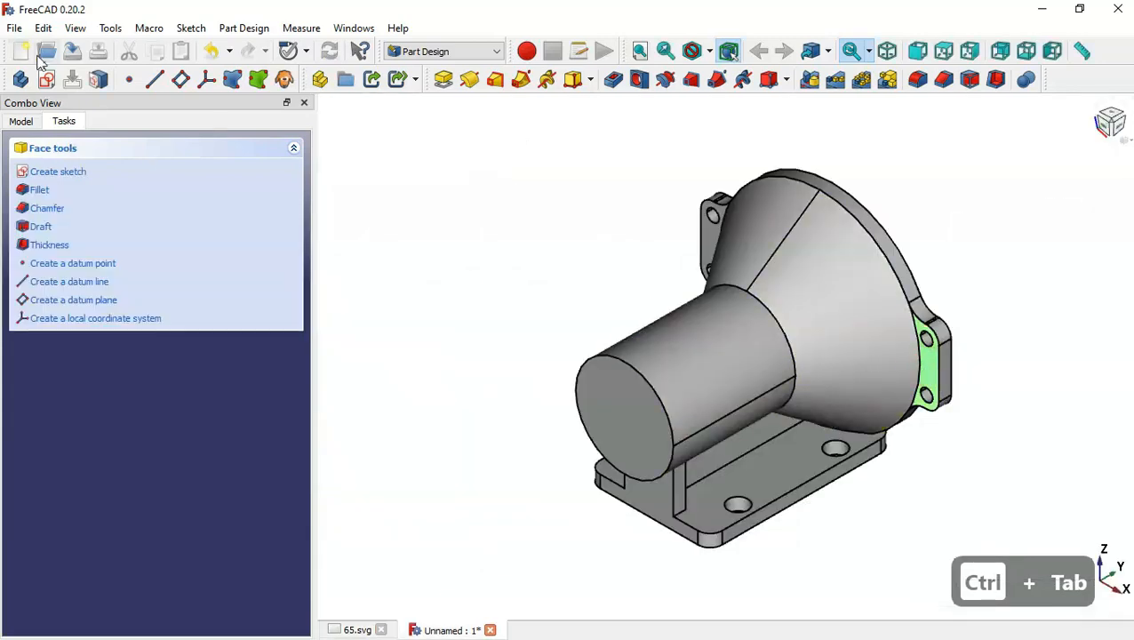
left_click(46, 79)
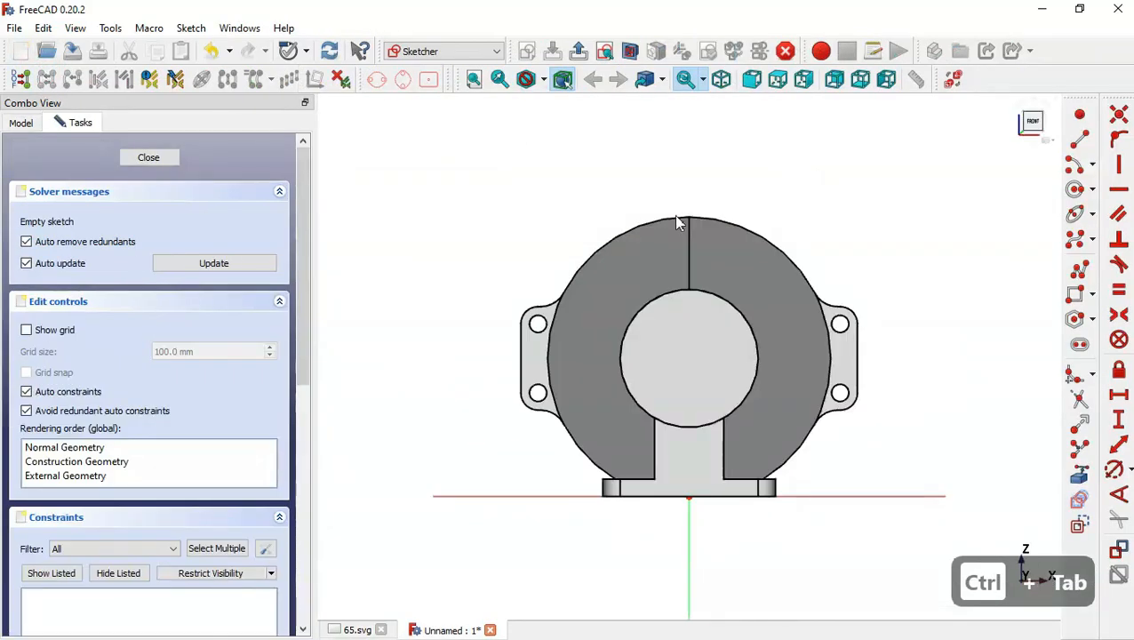
left_click(606, 51)
scroll(702, 335, "up", 3)
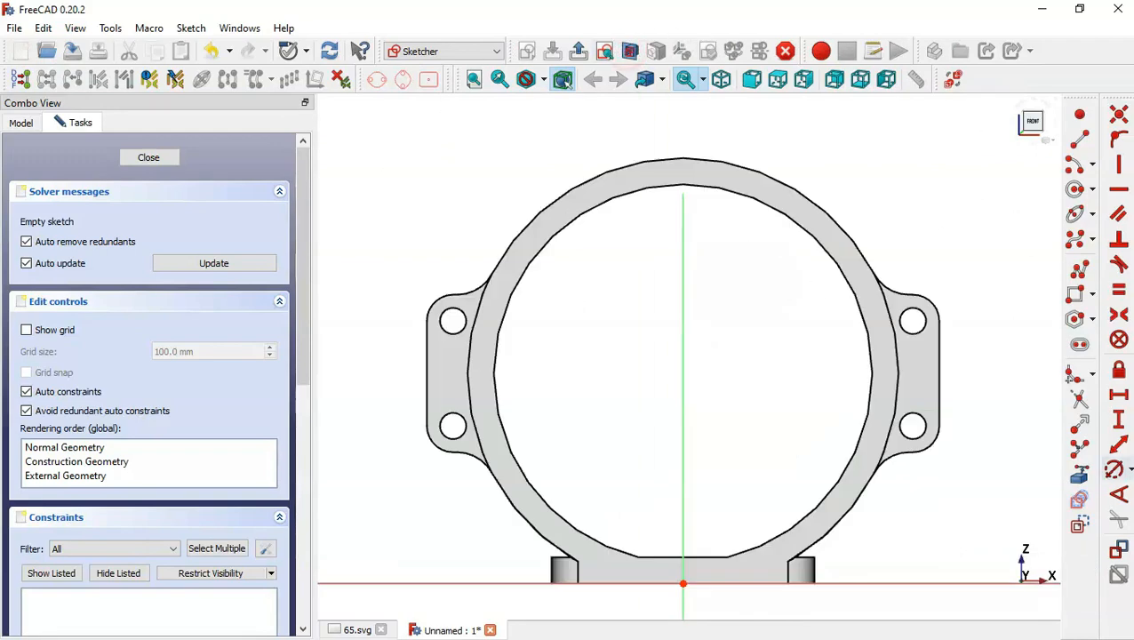
Bring the edges of all four tab holes into the sketch as external geometry.
left_click(1079, 477)
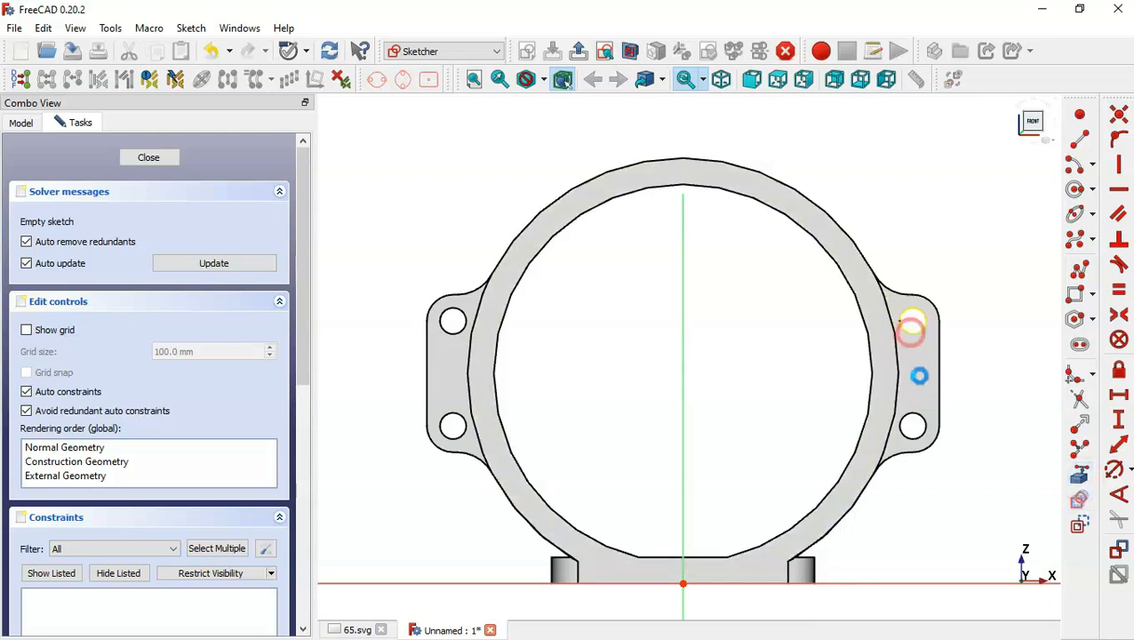
left_click(912, 332)
left_click(914, 439)
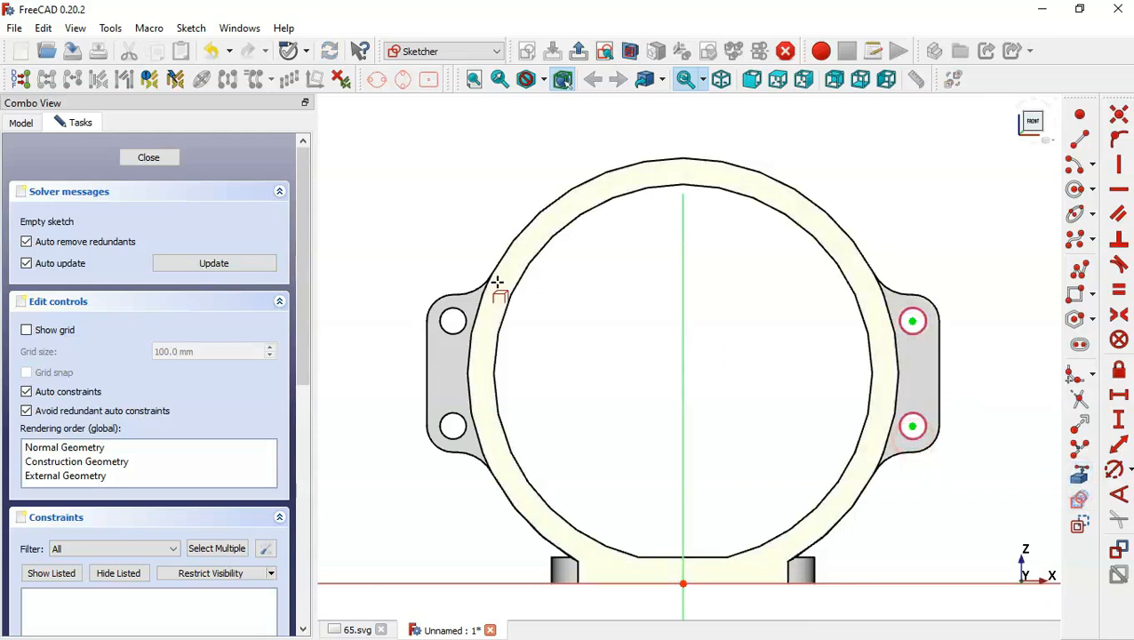
left_click(464, 325)
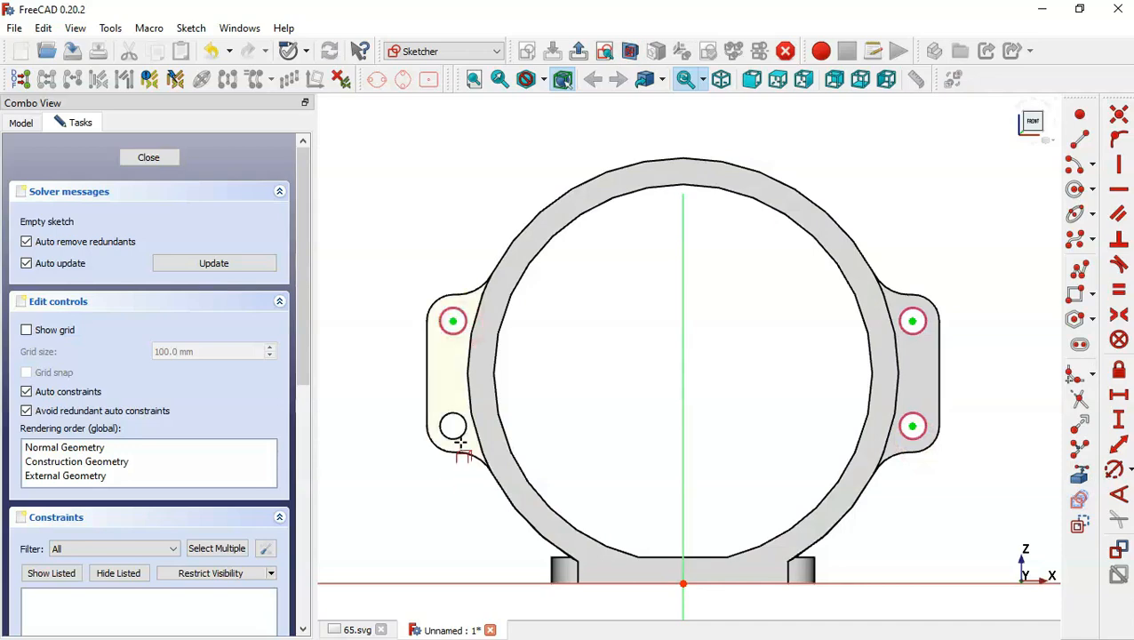
left_click(454, 428)
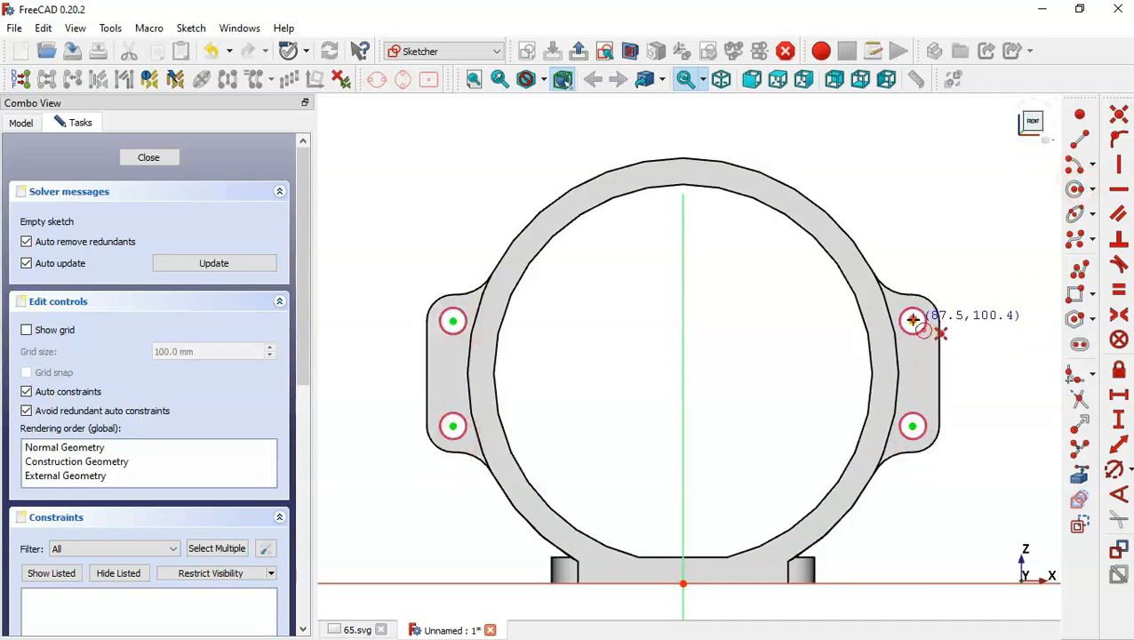
Draw a circle centred on the upper hole of the +X side tab, and check the radius around the tab holes on the drawing.
left_click(912, 320)
left_click(961, 360)
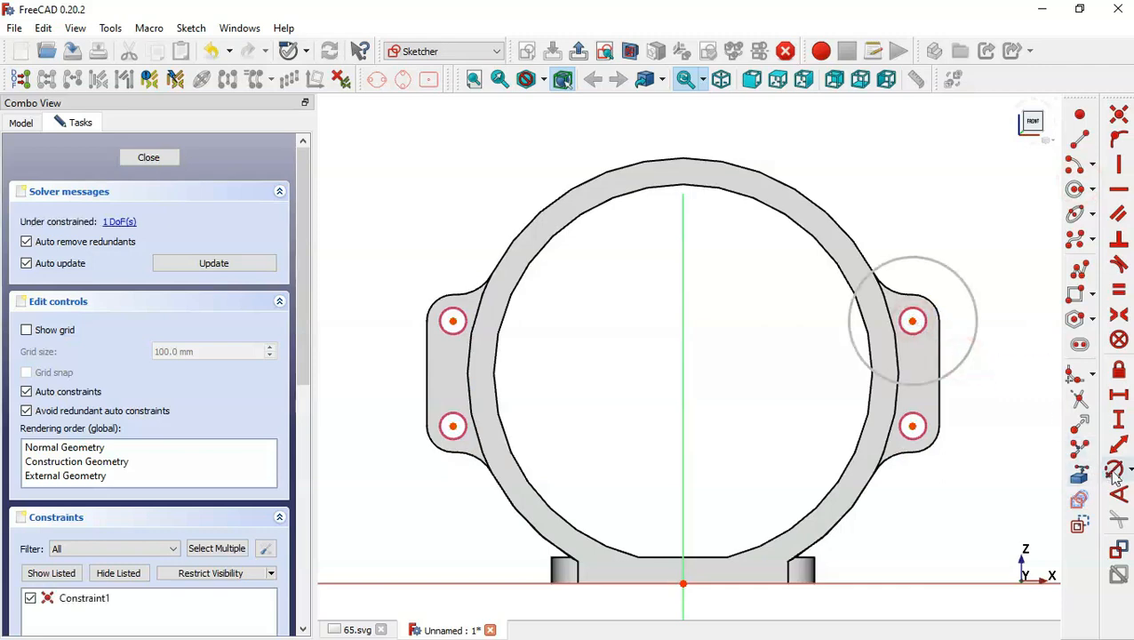
key("ctrl+Tab")
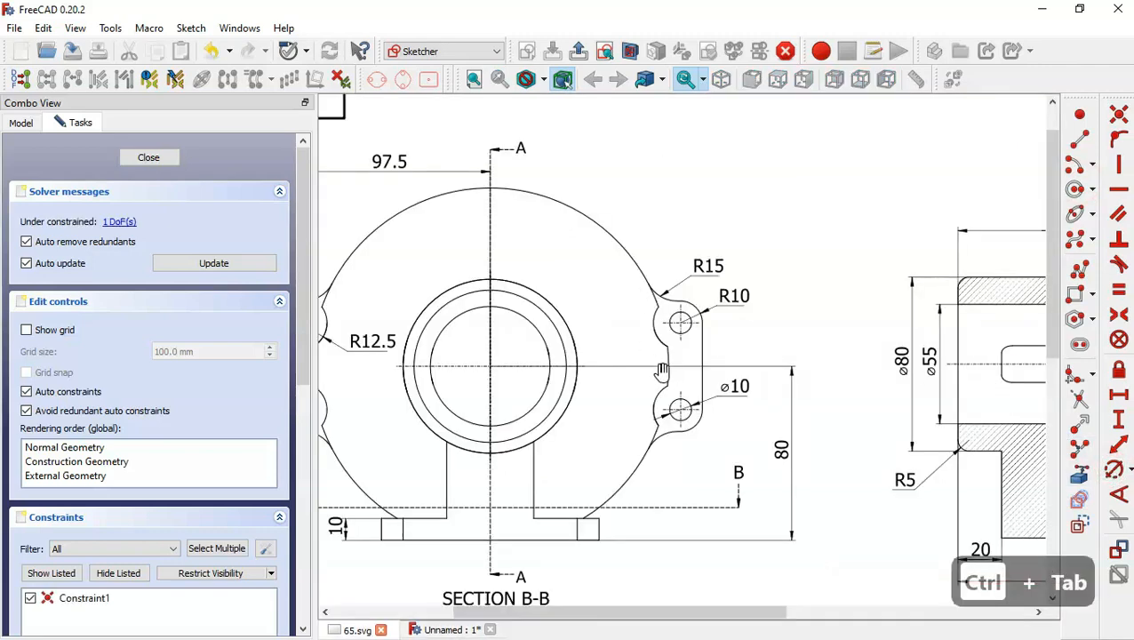
left_click_drag(499, 379, 645, 377)
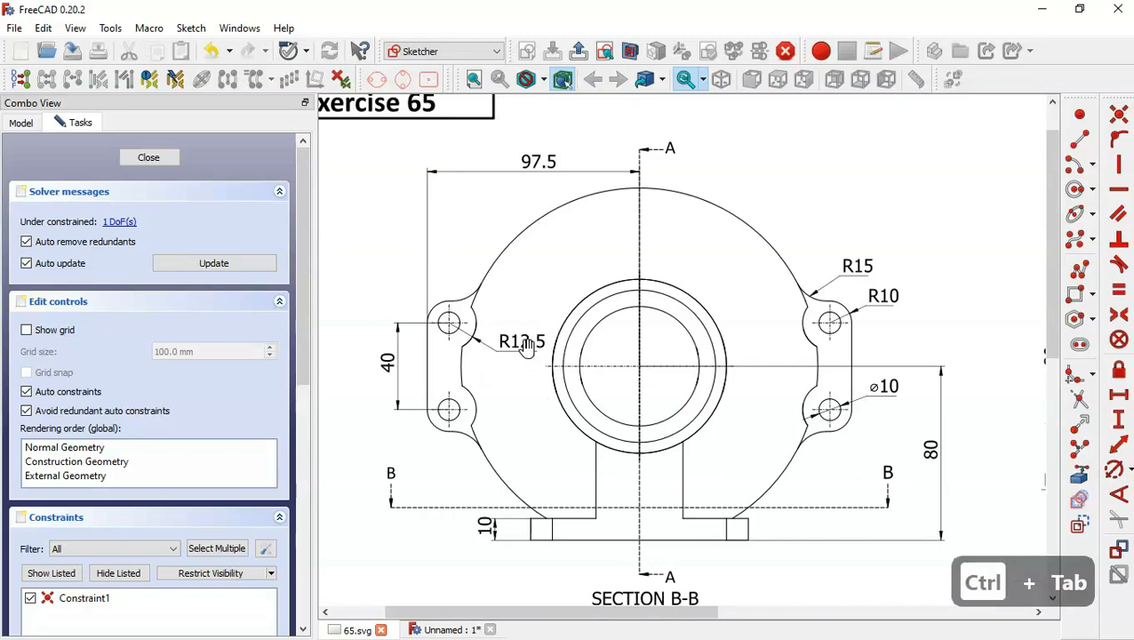
key("ctrl+Tab")
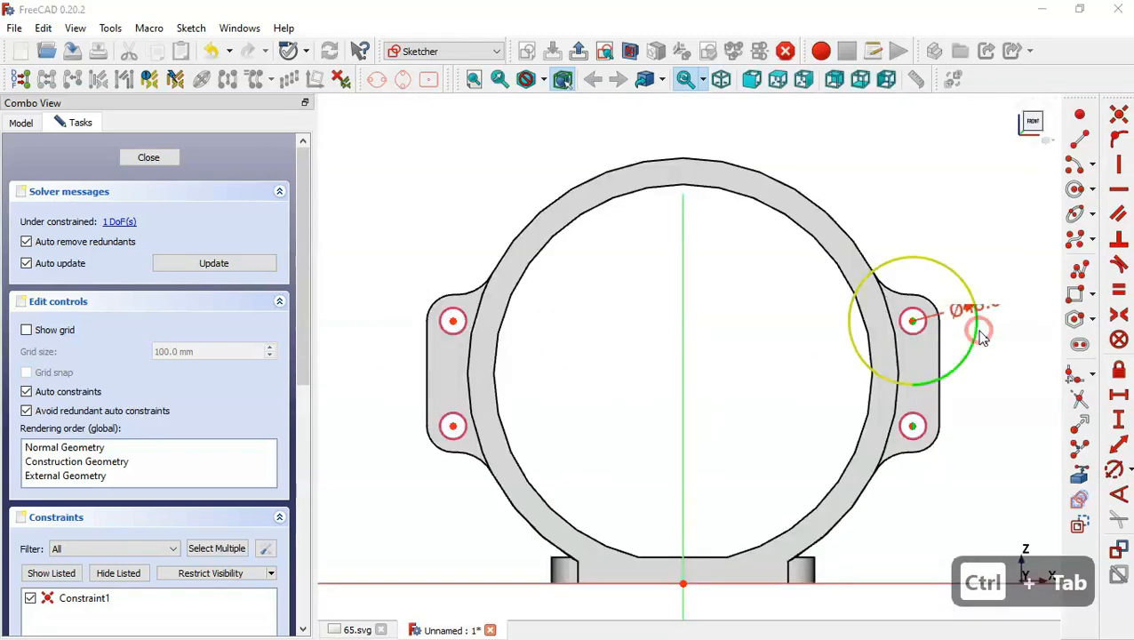
Constrain the diameter of the circle around the tab's upper hole to 24 mm, keeping the front view of the sketch.
left_click(977, 324)
type("2")
key("Return")
key("4")
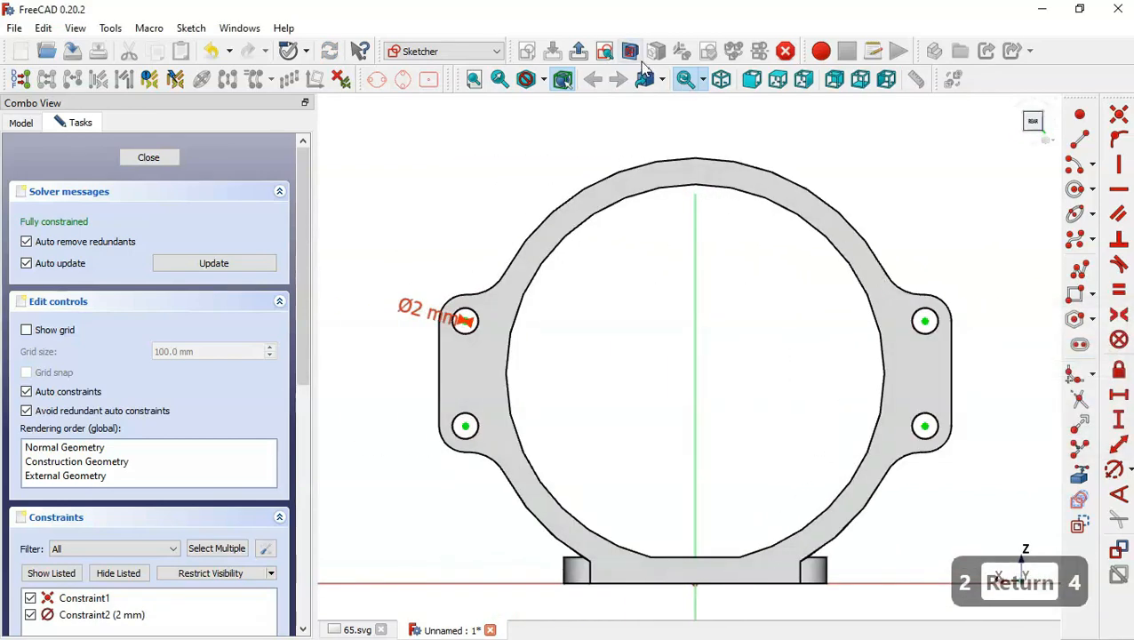
left_click(752, 85)
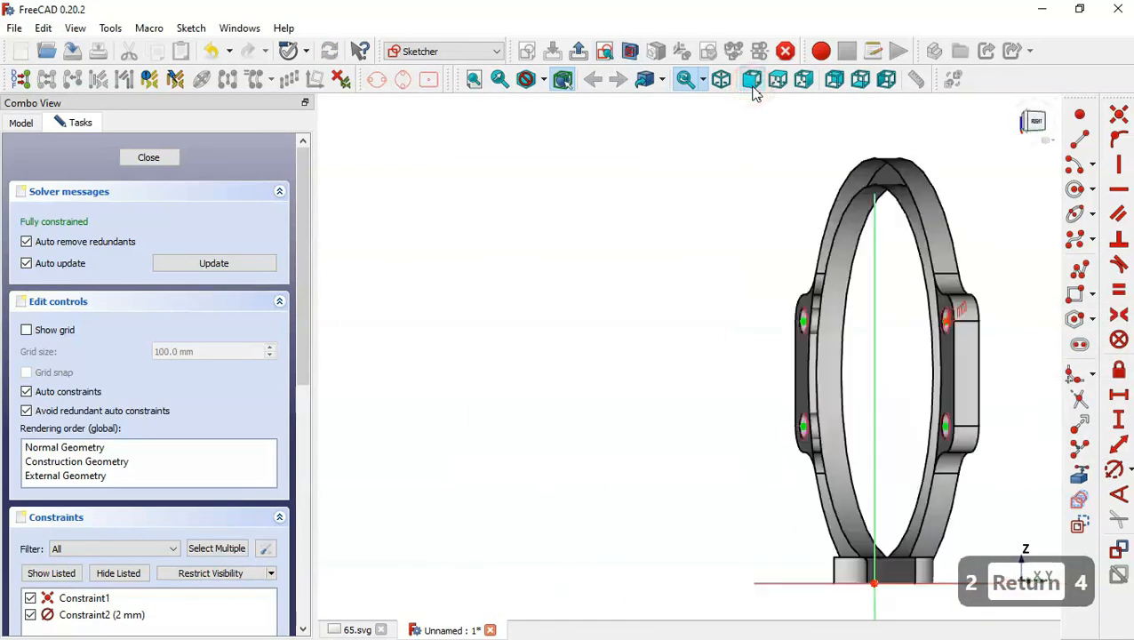
key("Escape")
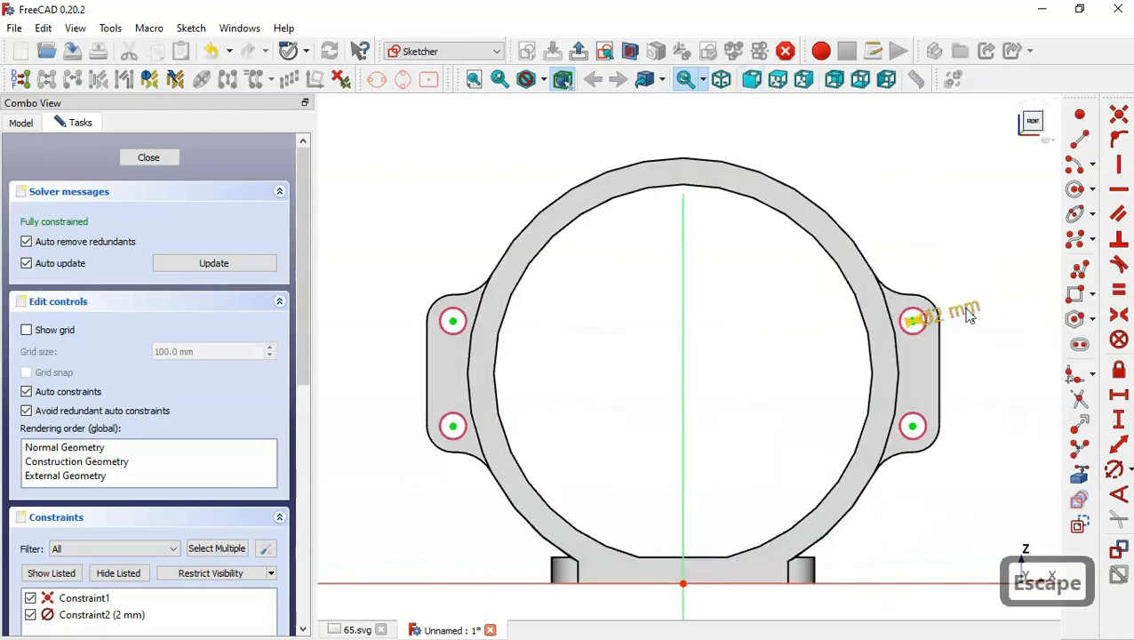
double_click(953, 313)
type("24")
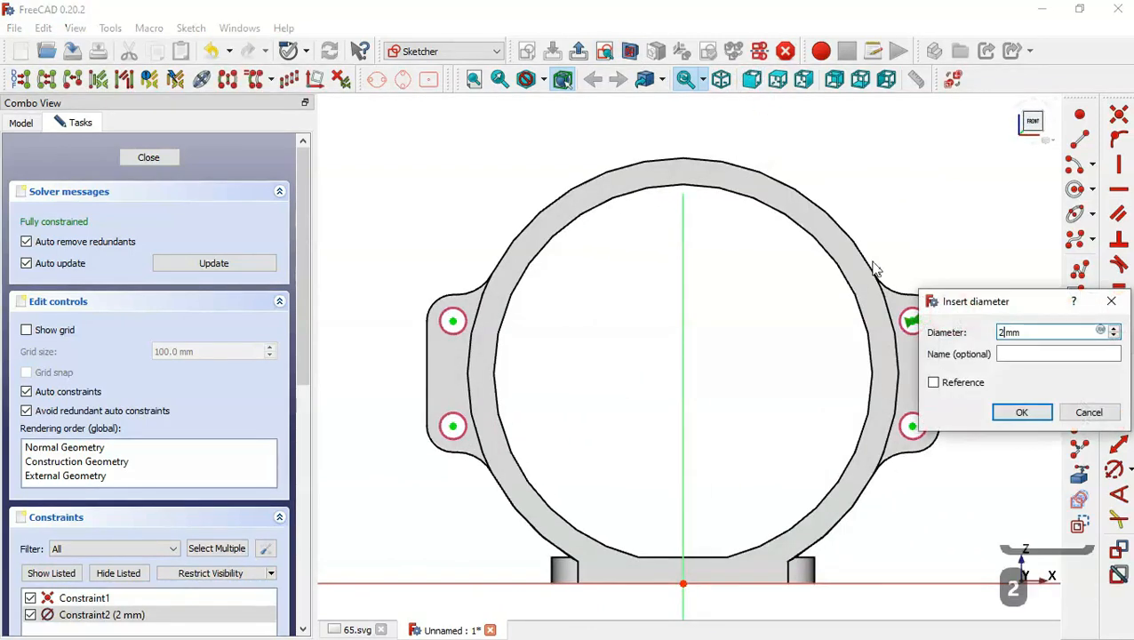
key("Return")
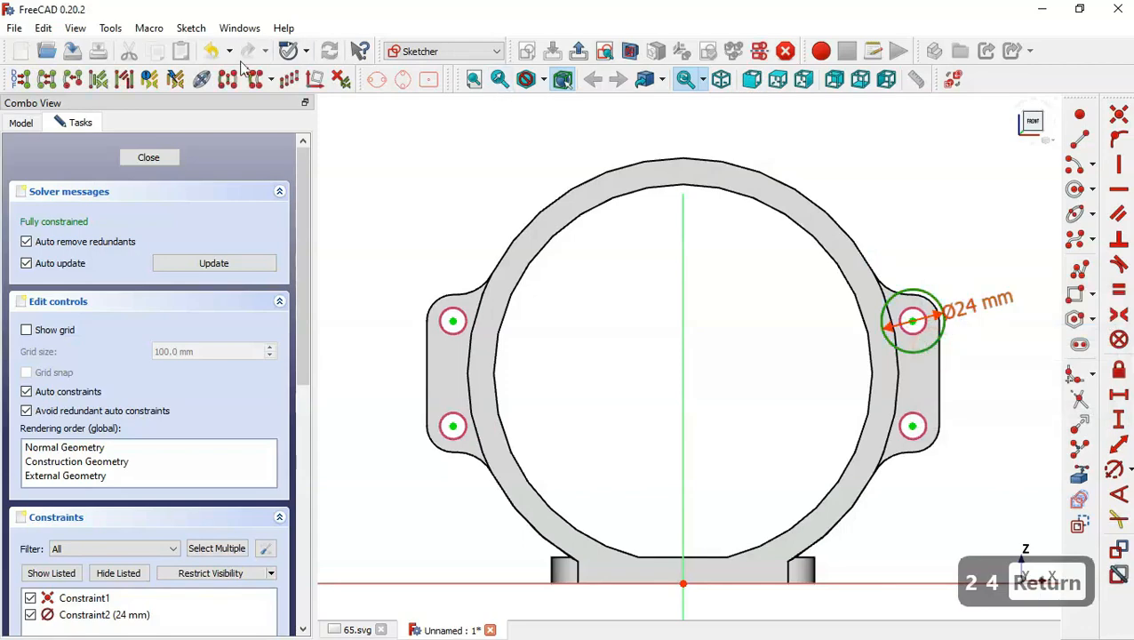
Clone the 24 mm circle onto the centres of the other three tab holes.
left_click(254, 80)
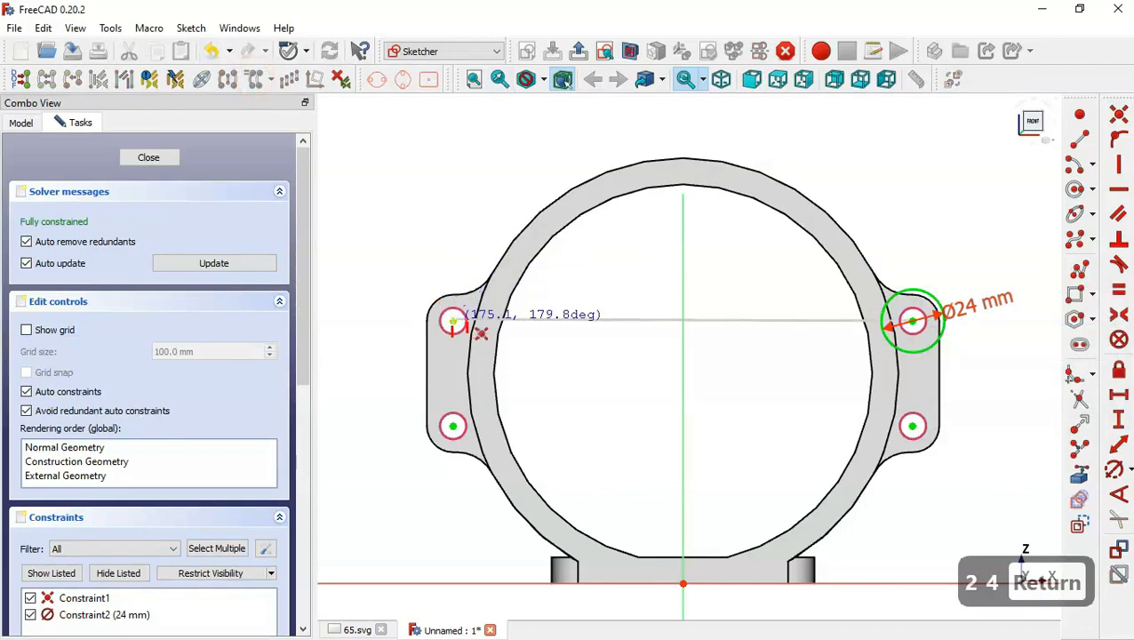
left_click(453, 320)
left_click(917, 355)
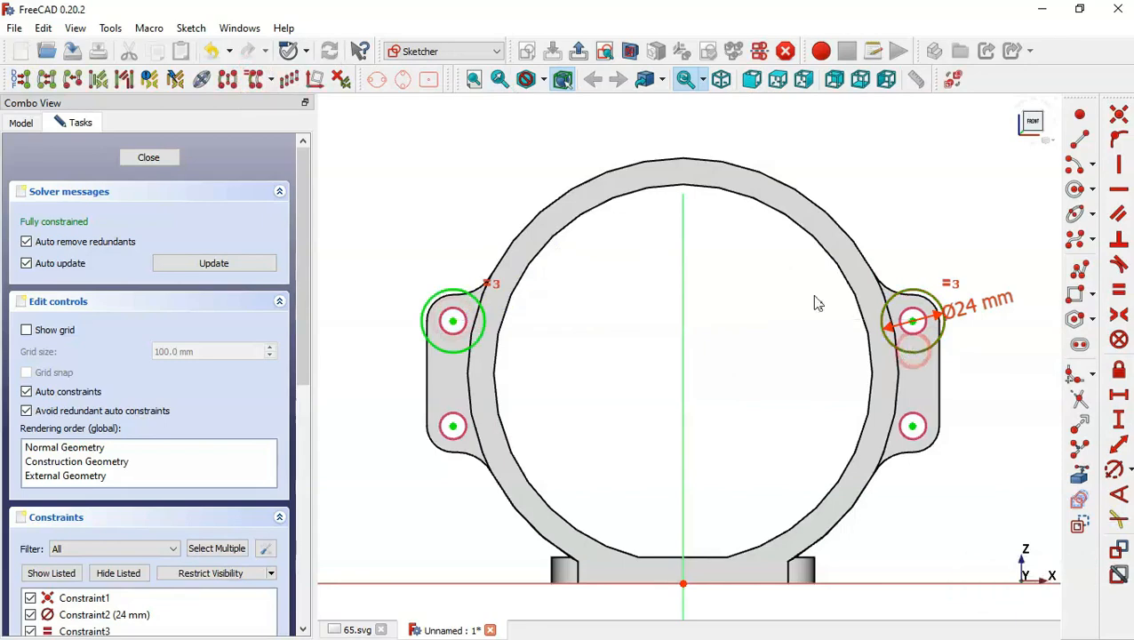
left_click(256, 80)
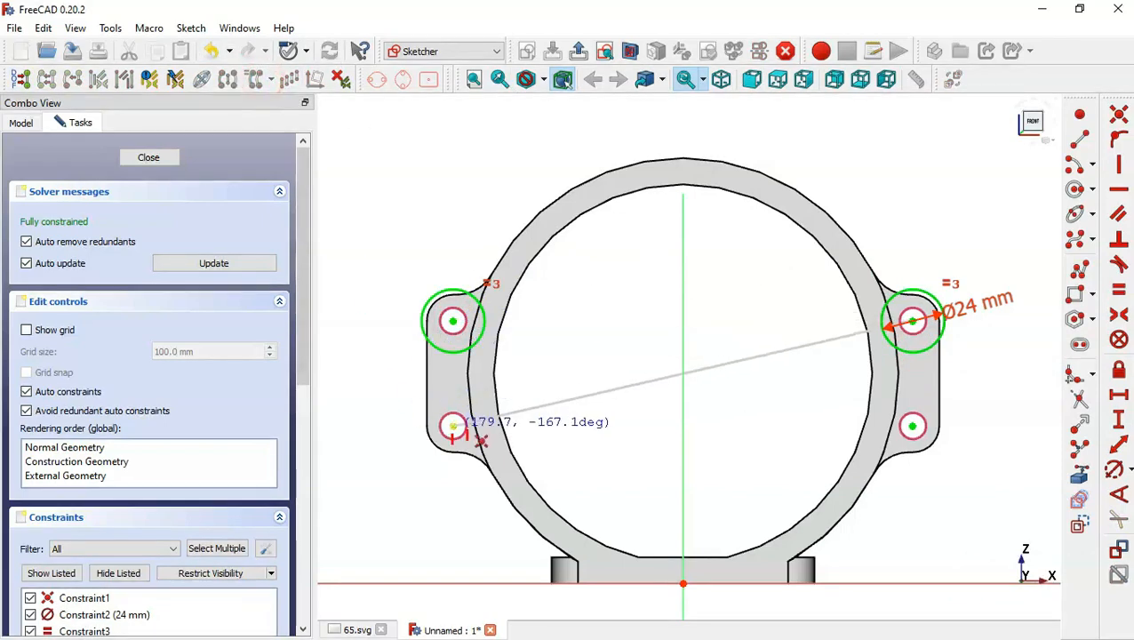
left_click(453, 428)
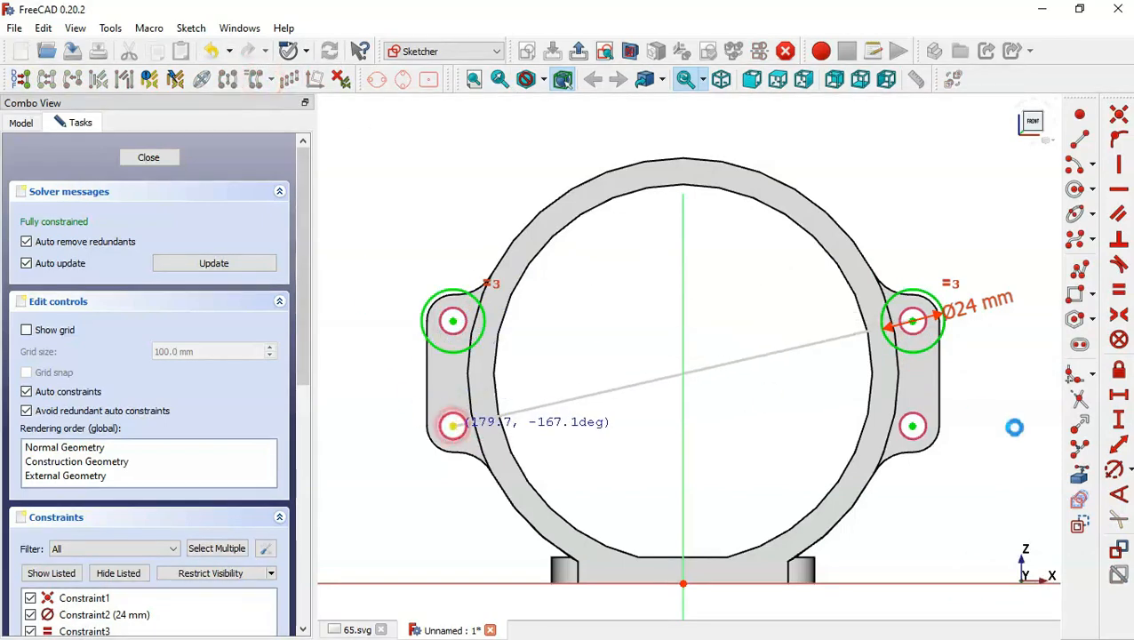
left_click(948, 343)
left_click(256, 81)
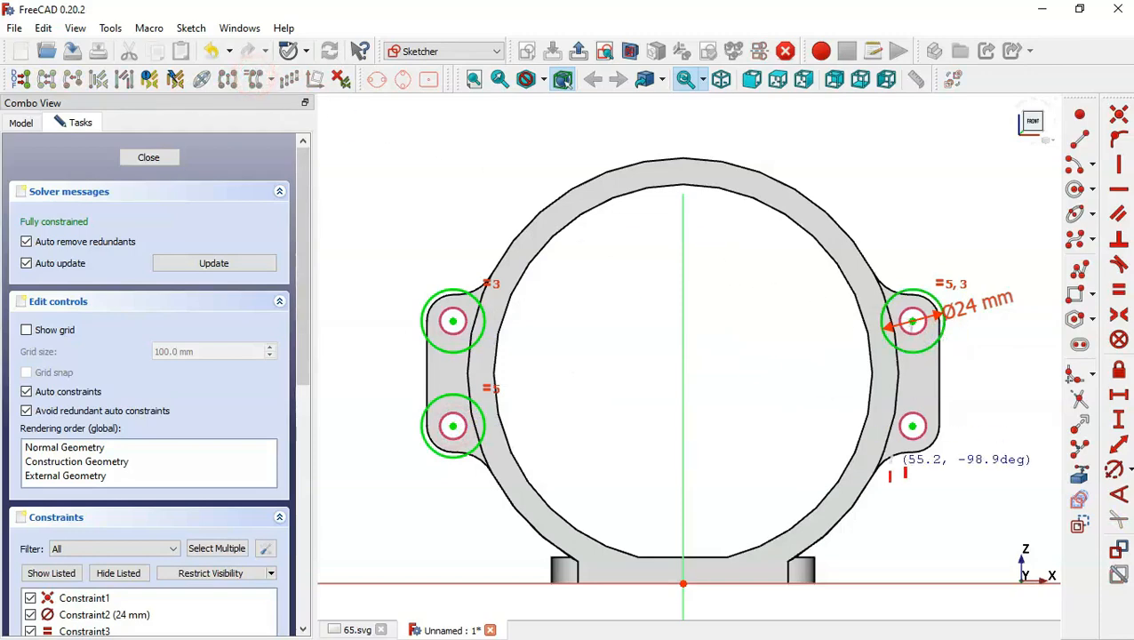
left_click(916, 429)
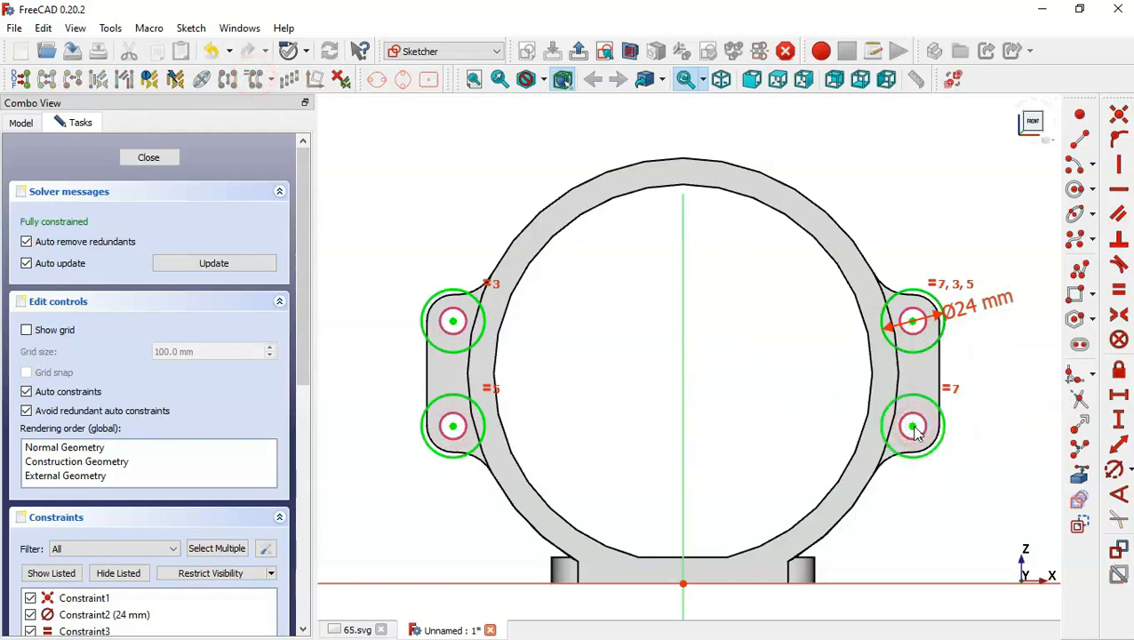
Close the sketch and pocket the four circles with the Through all type.
left_click(581, 50)
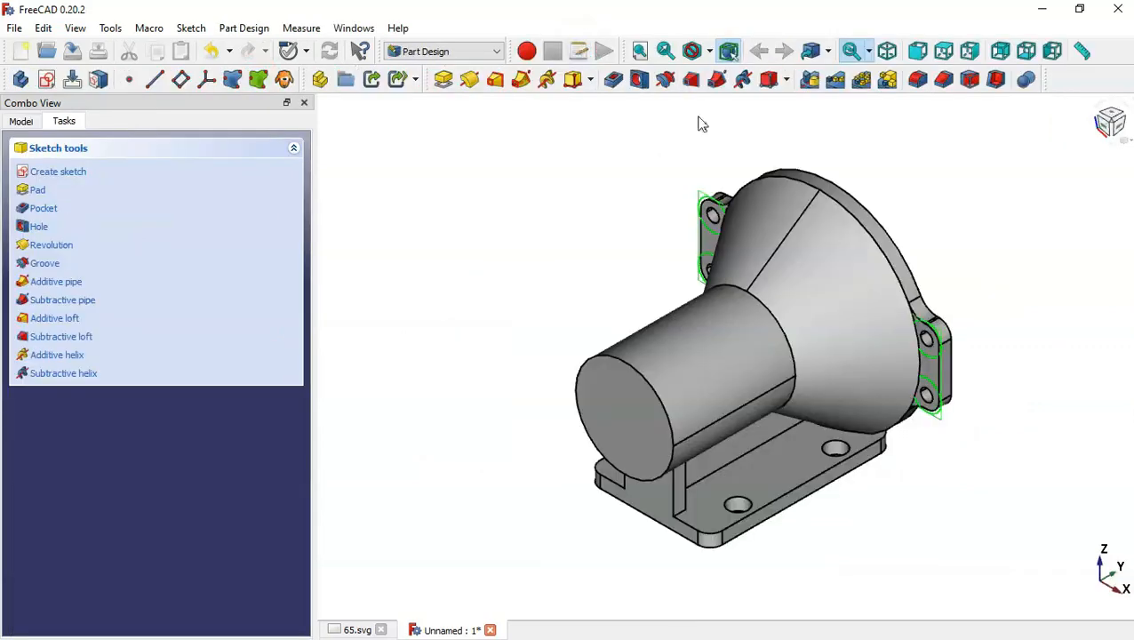
left_click(615, 80)
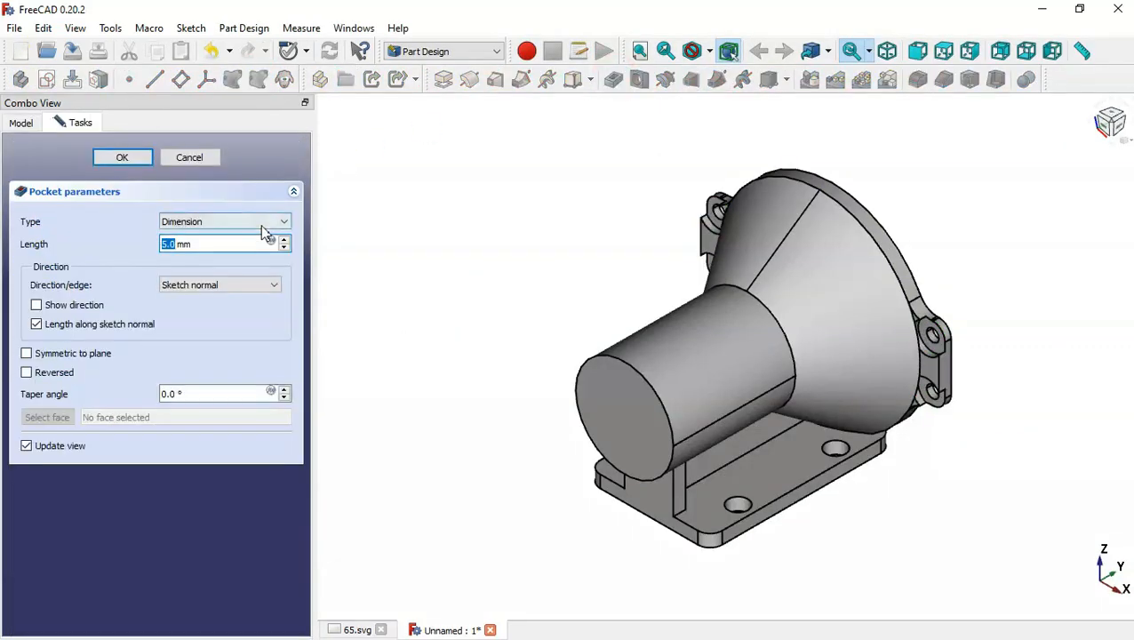
left_click(267, 222)
left_click(207, 246)
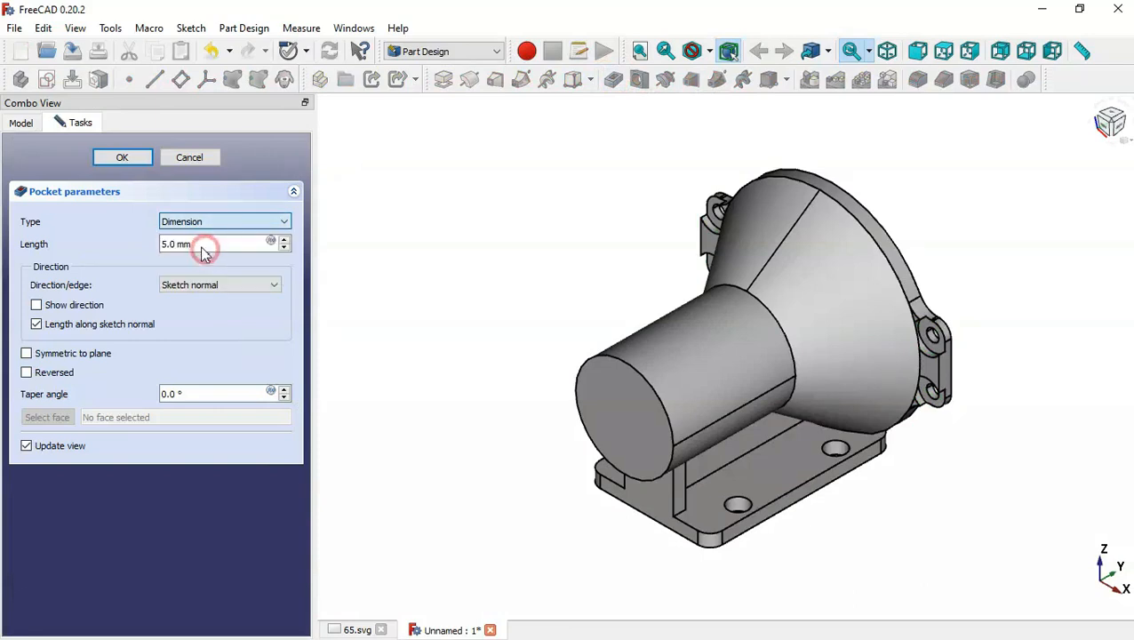
left_click(122, 158)
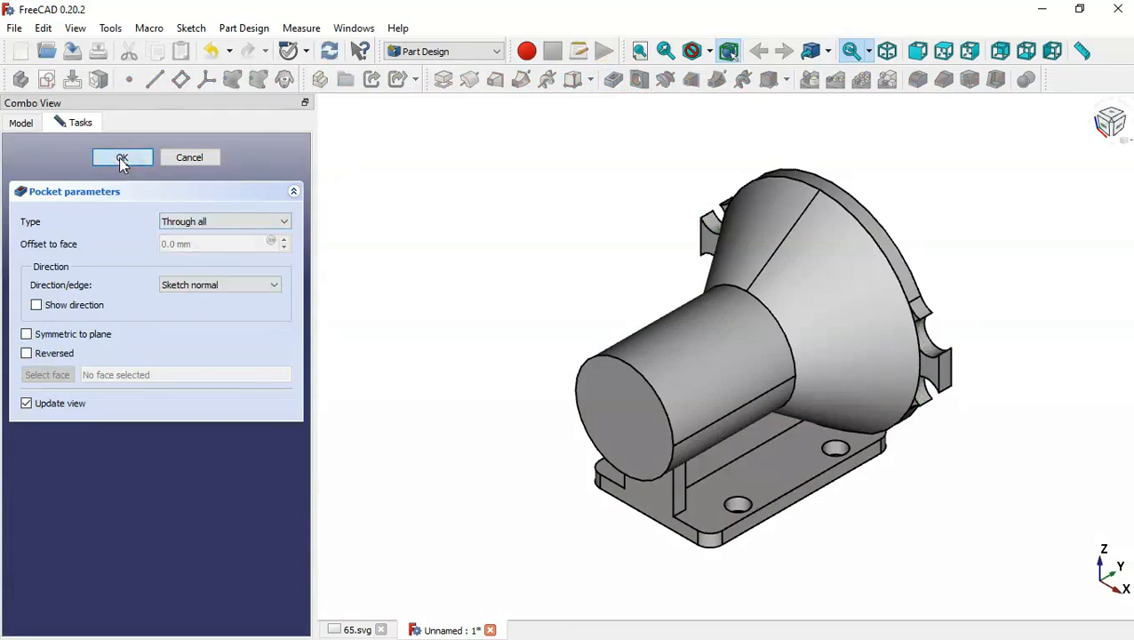
Reopen the new through-all pocket and reverse its direction.
left_click(16, 121)
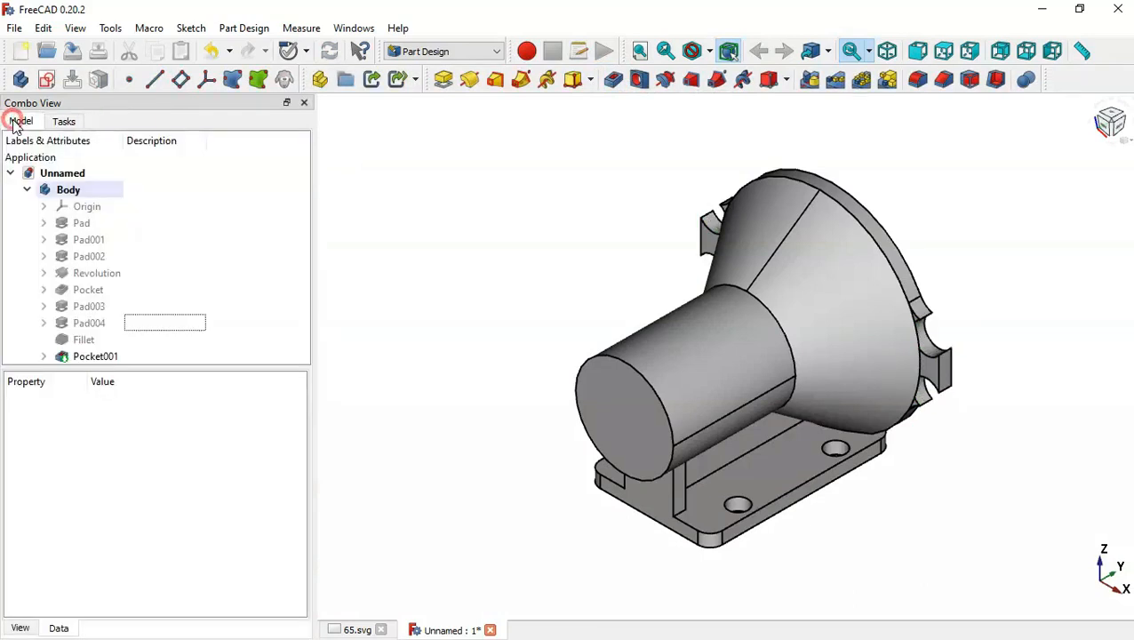
double_click(140, 358)
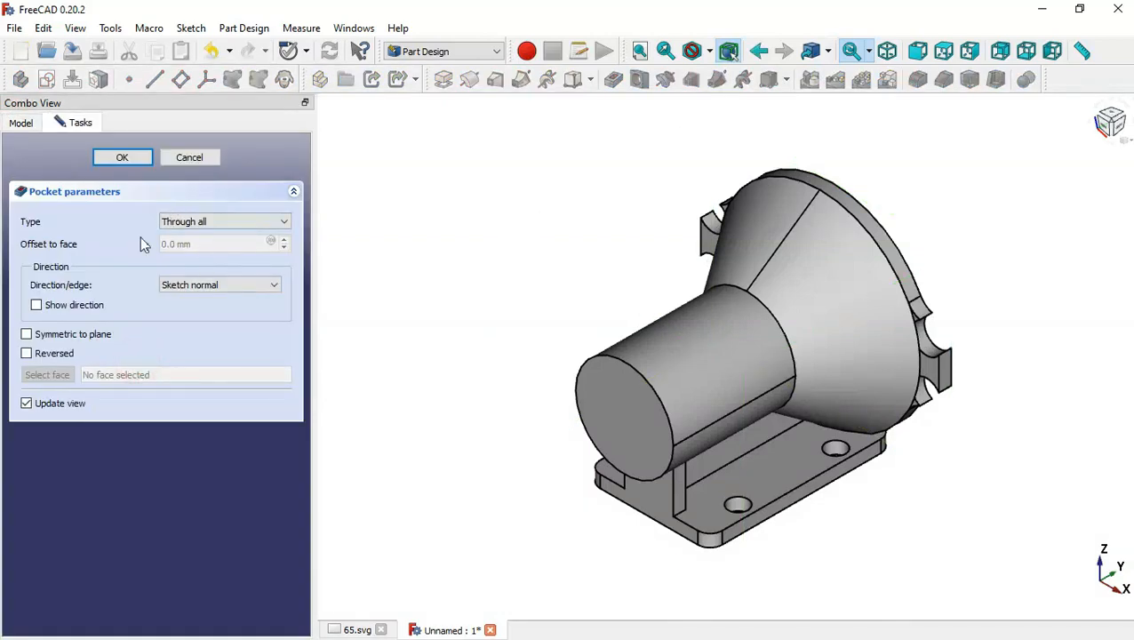
left_click(58, 353)
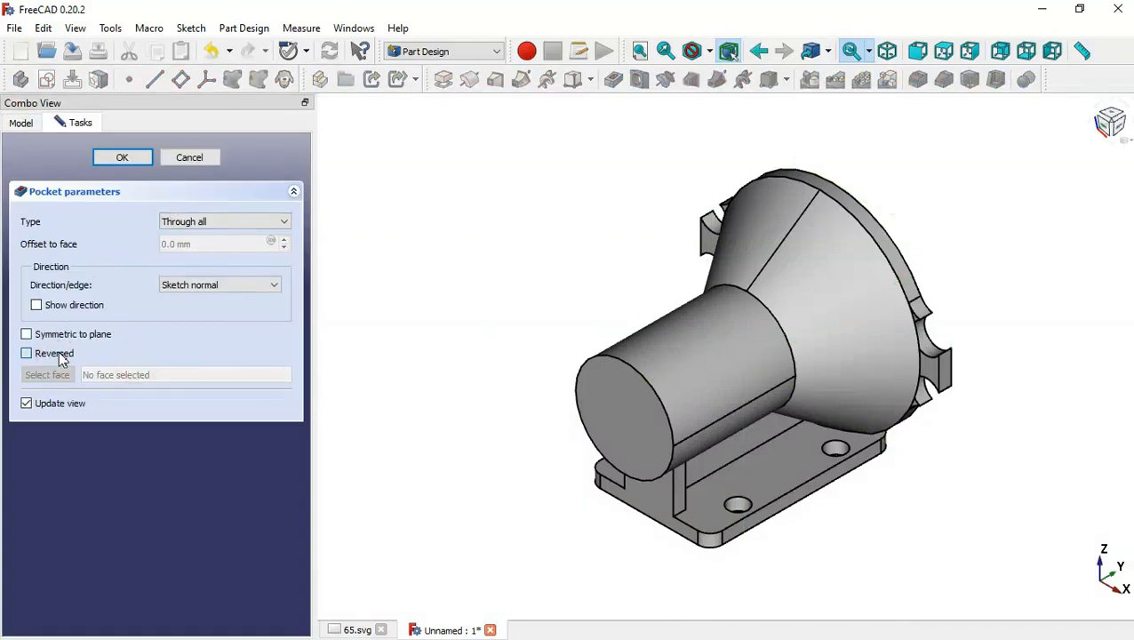
left_click(120, 160)
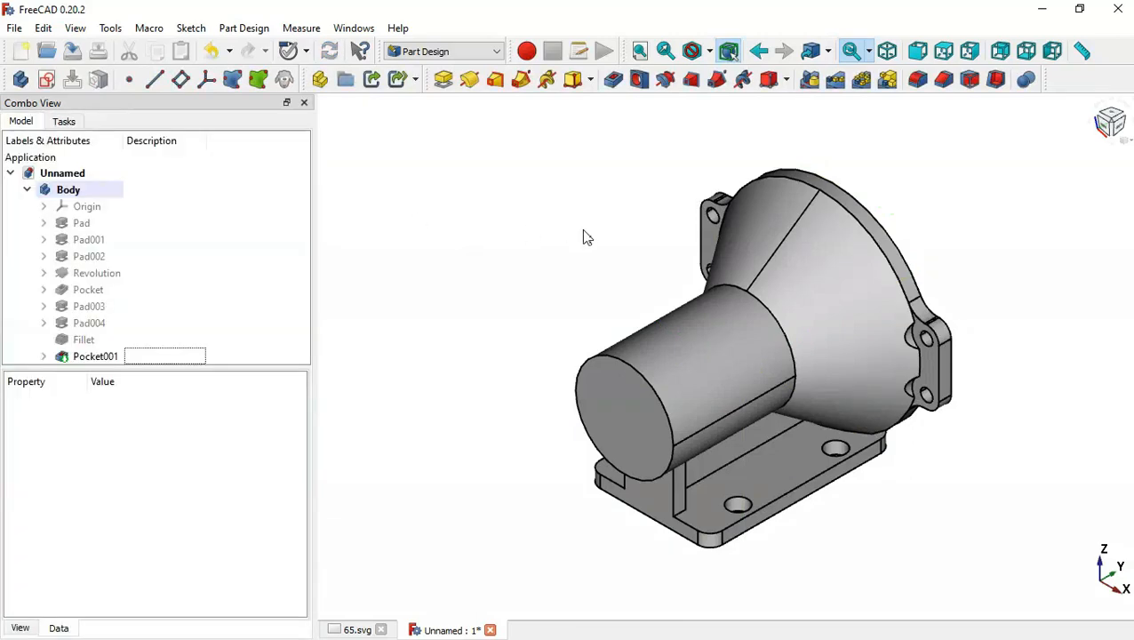
Check the end radius of the 80 mm cylinder on the drawing and start a fillet on the cylinder's front end face.
mouse_move(1112, 449)
middle_mouse_down()
mouse_move(731, 390)
mouse_move(994, 448)
mouse_move(1065, 433)
middle_mouse_up()
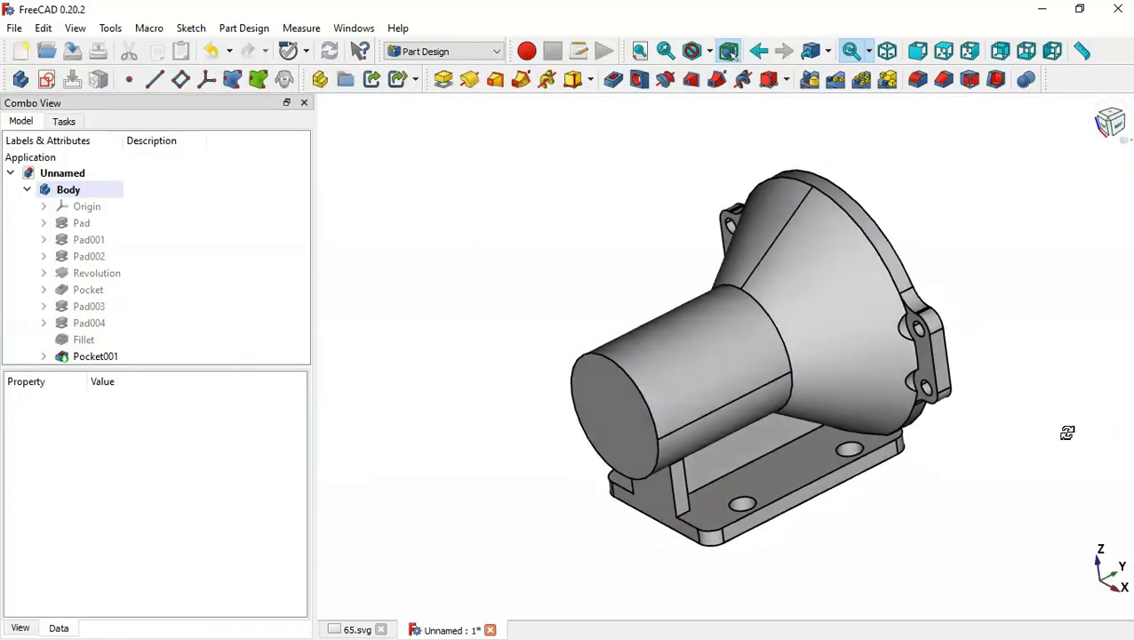
key("ctrl+Tab")
scroll(722, 382, "down", 8)
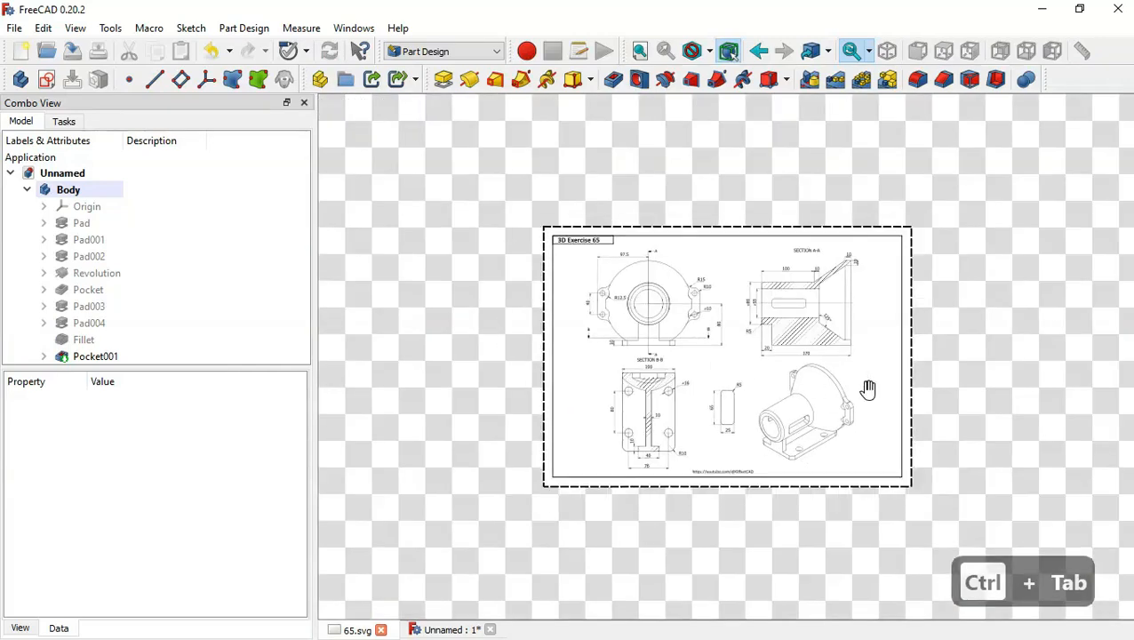
scroll(815, 322, "up", 8)
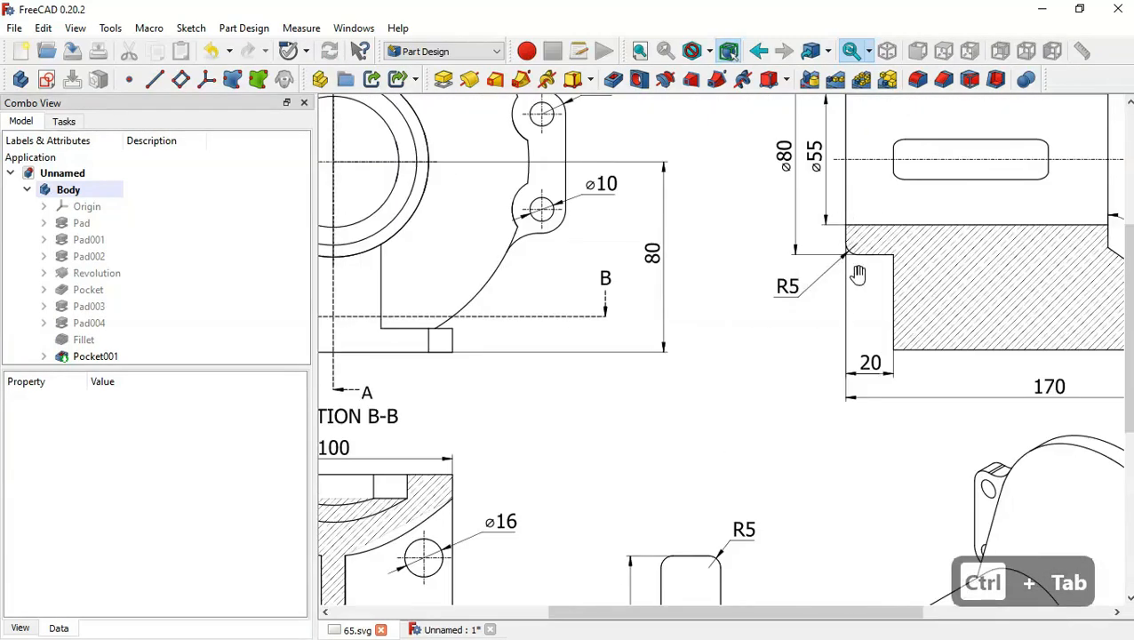
left_click_drag(775, 352, 645, 481)
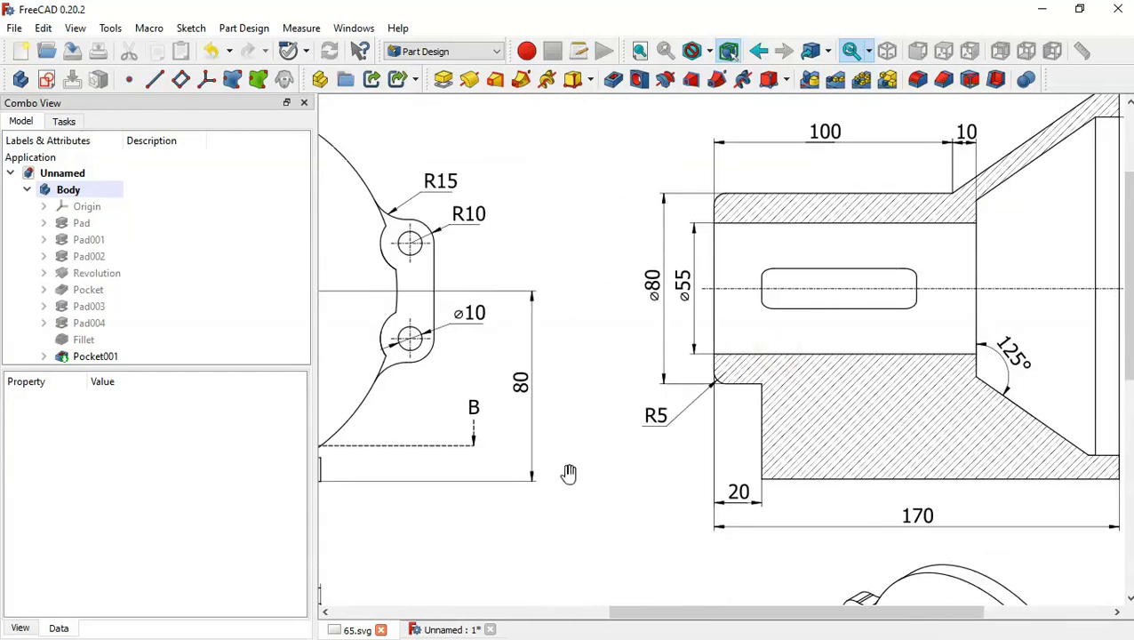
key("ctrl+Tab")
left_click(622, 421)
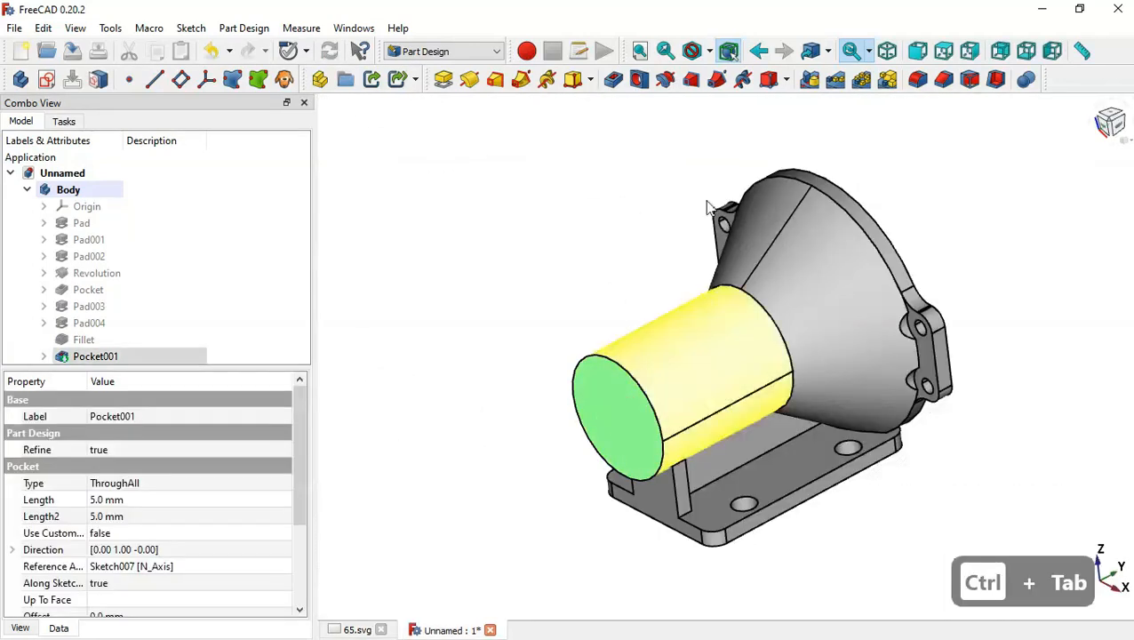
left_click(918, 80)
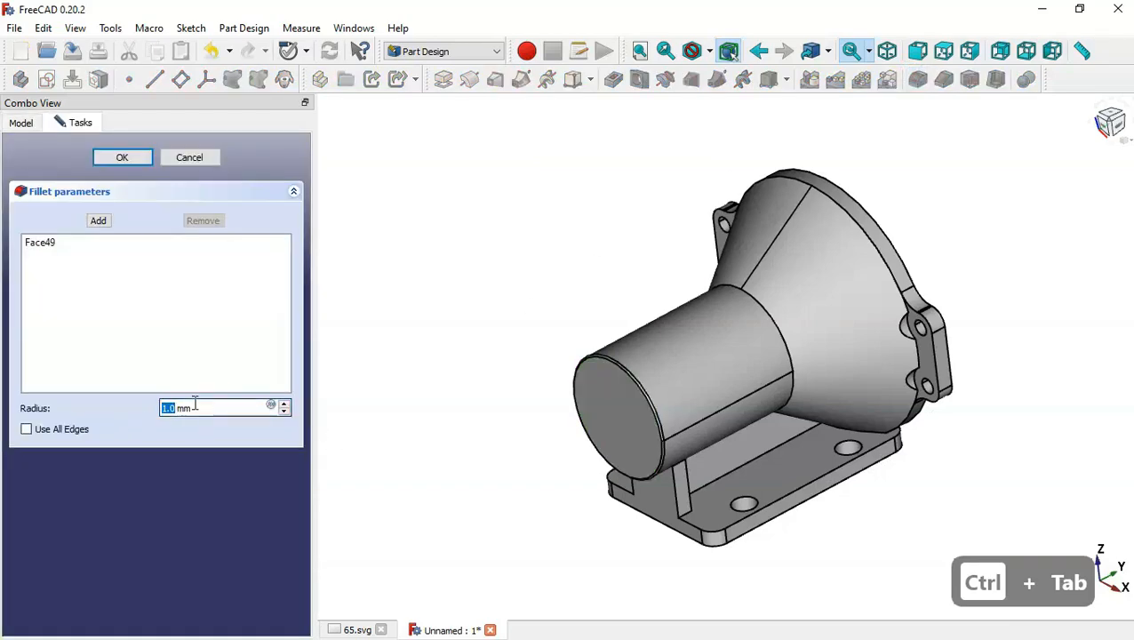
Set the fillet radius on the cylinder's front end face to 5 mm and apply the fillet.
key("ctrl+Tab")
key("ctrl+Tab")
key("5")
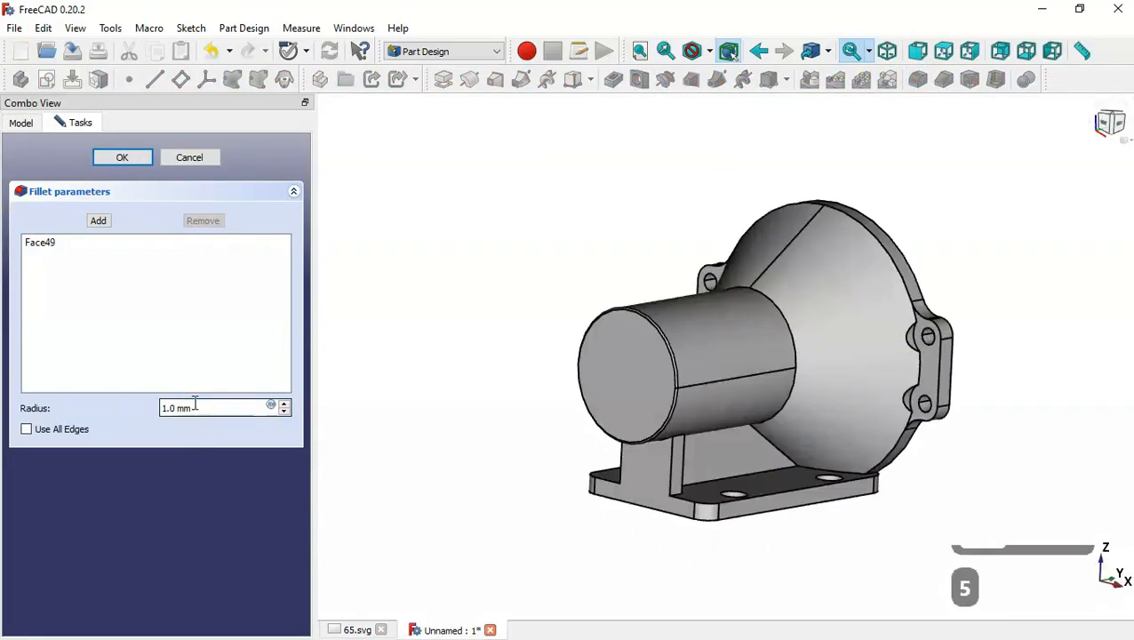
key("Return")
triple_click(198, 412)
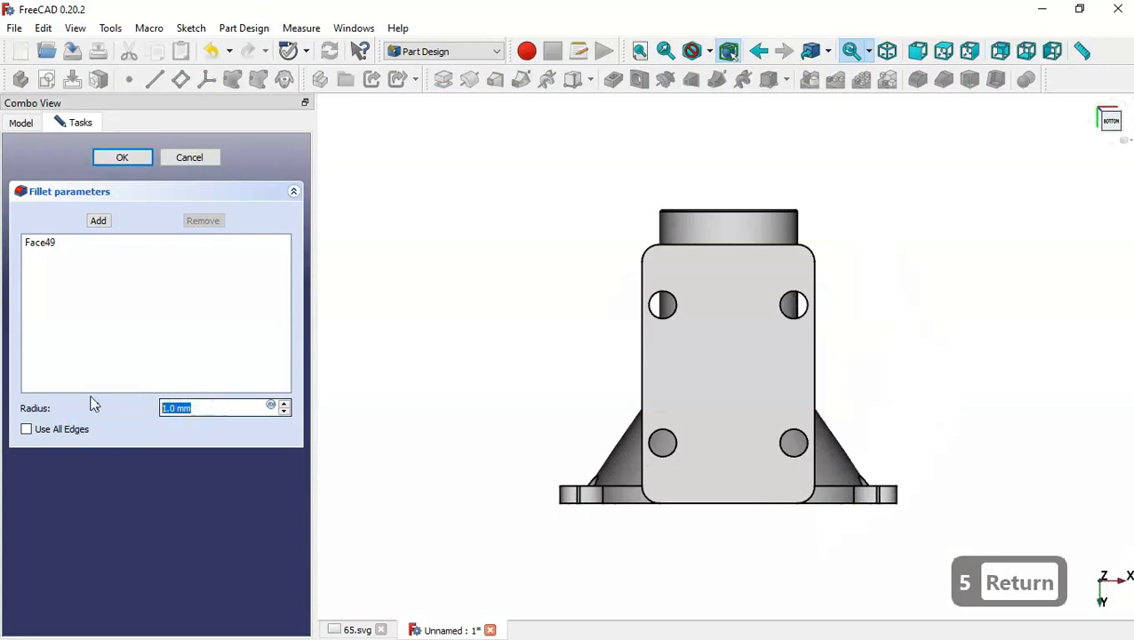
type("5")
key("Return")
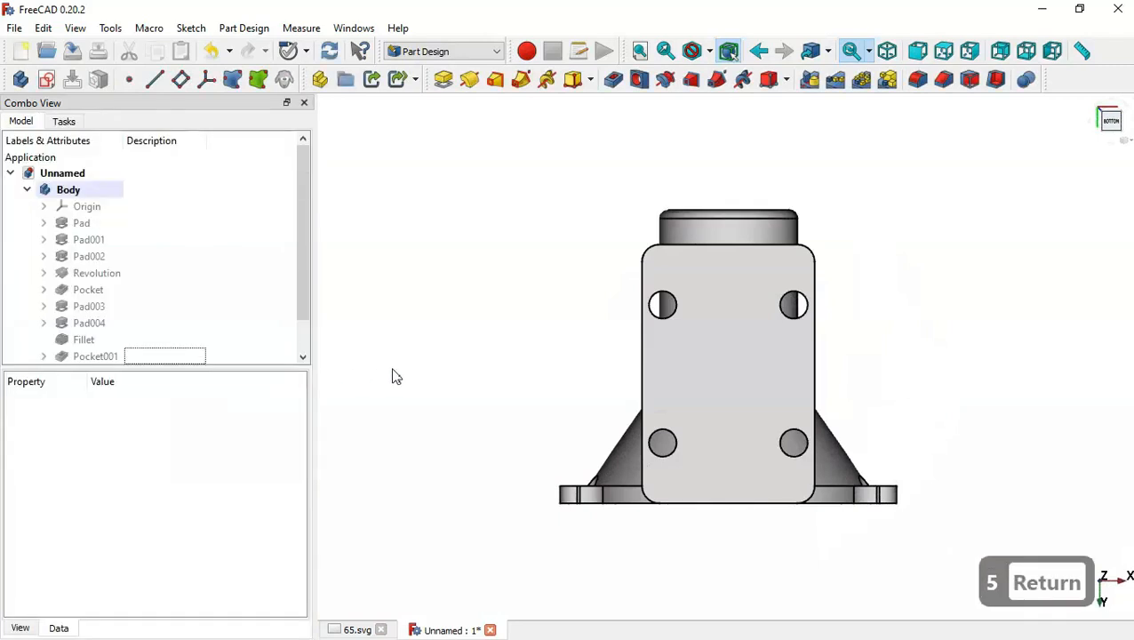
Cut a 55 mm diameter hole through all from the cylinder's front end face.
key("Home")
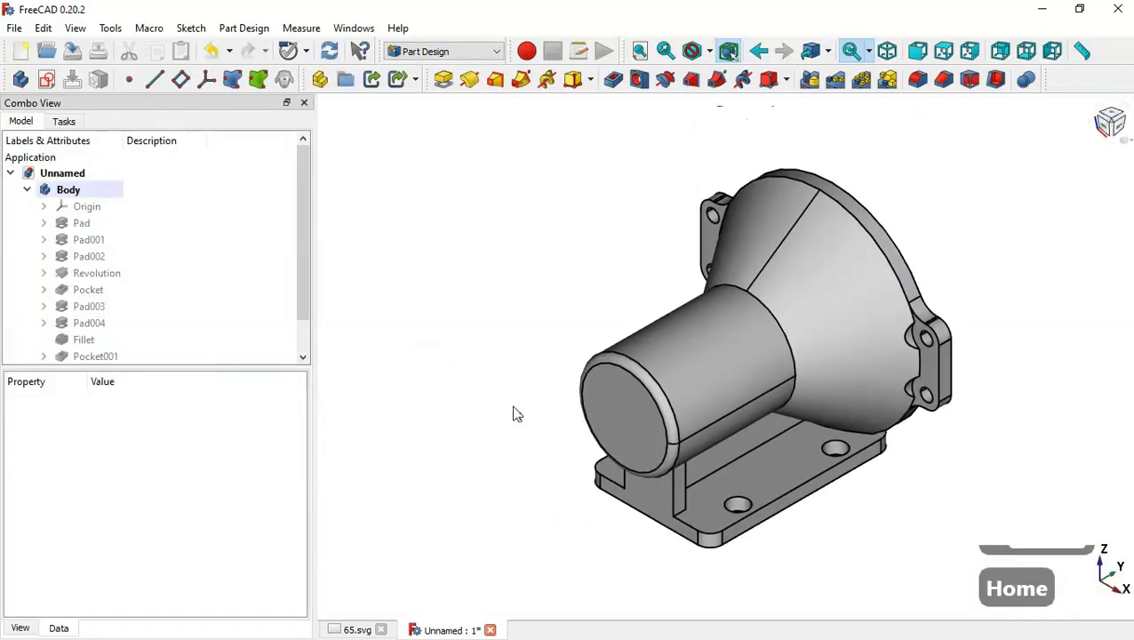
left_click(618, 435)
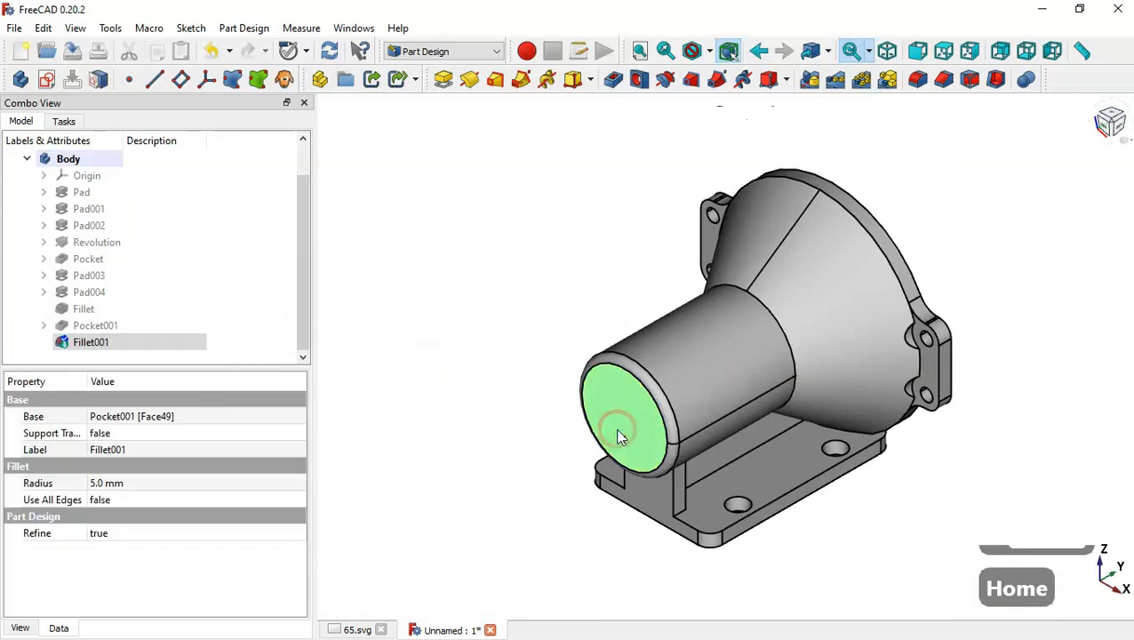
left_click(641, 79)
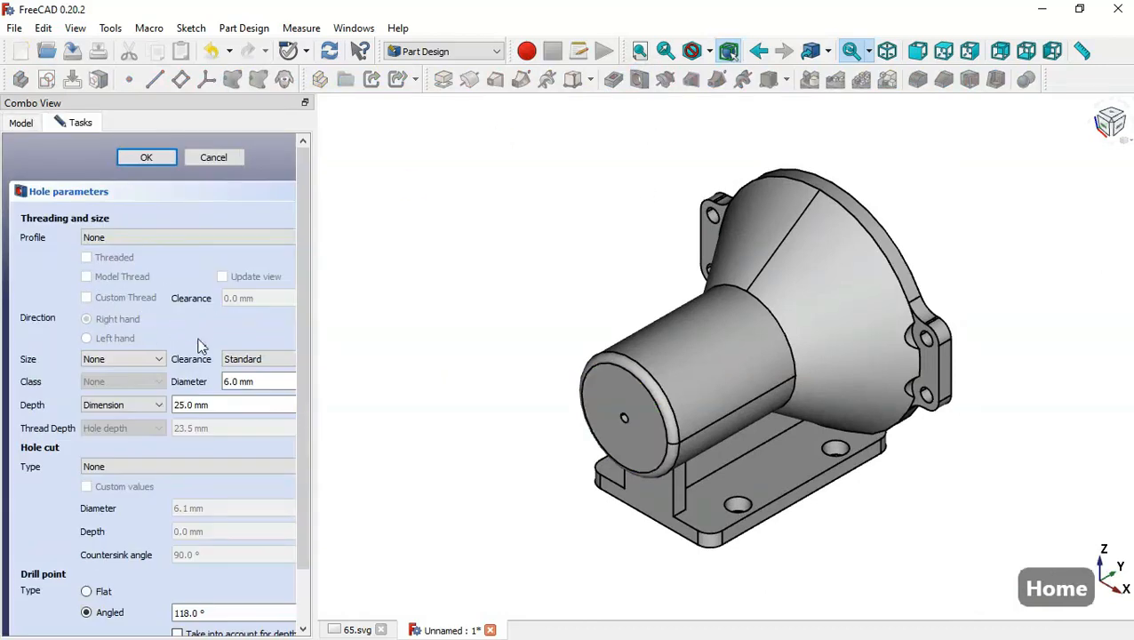
left_click_drag(271, 384, 222, 382)
key("ctrl+Tab")
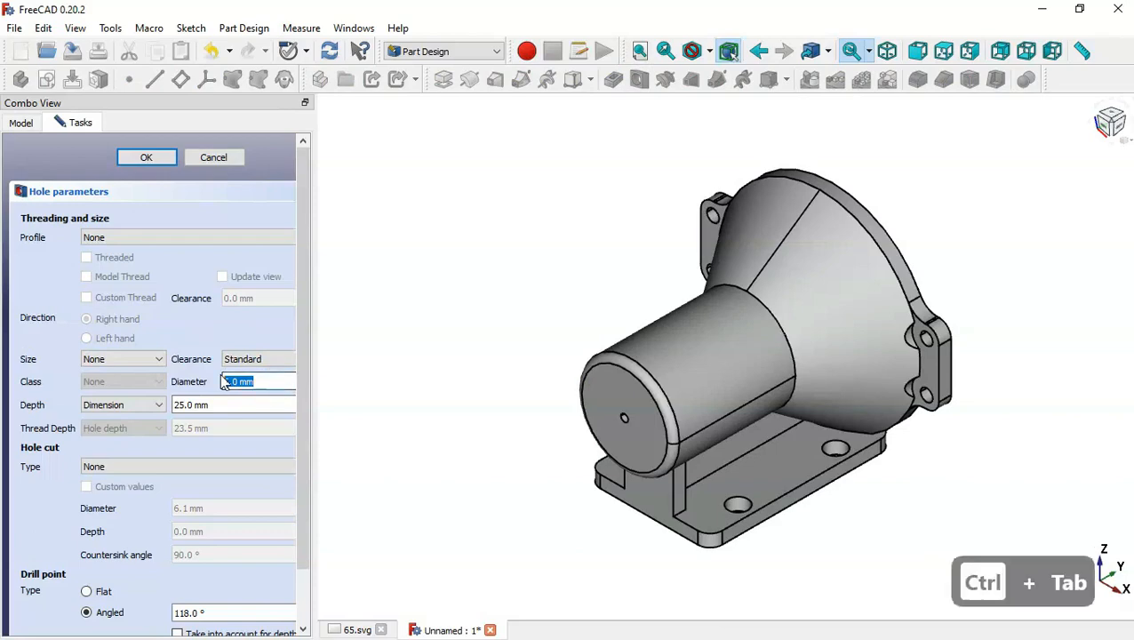
key("ctrl+Tab")
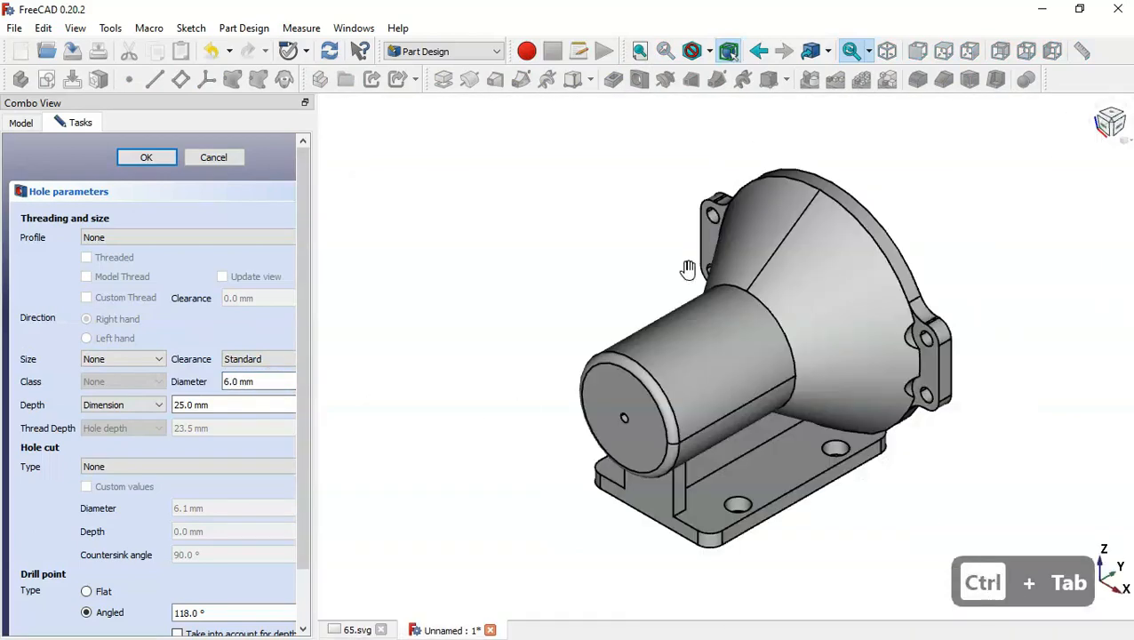
left_click_drag(263, 380, 163, 382)
type("55")
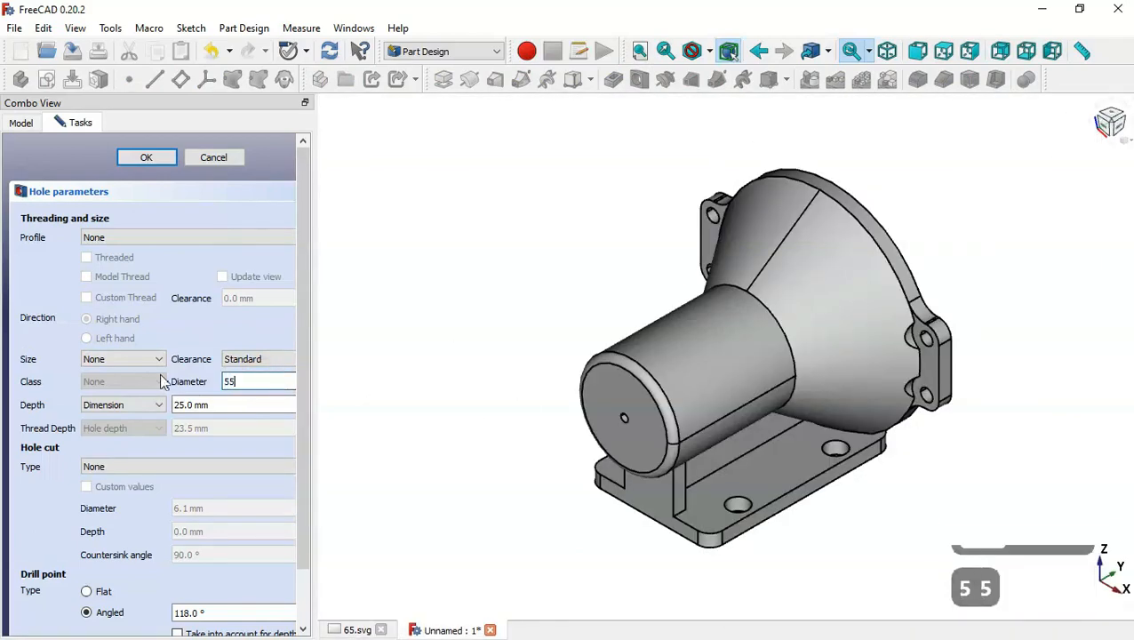
left_click(122, 404)
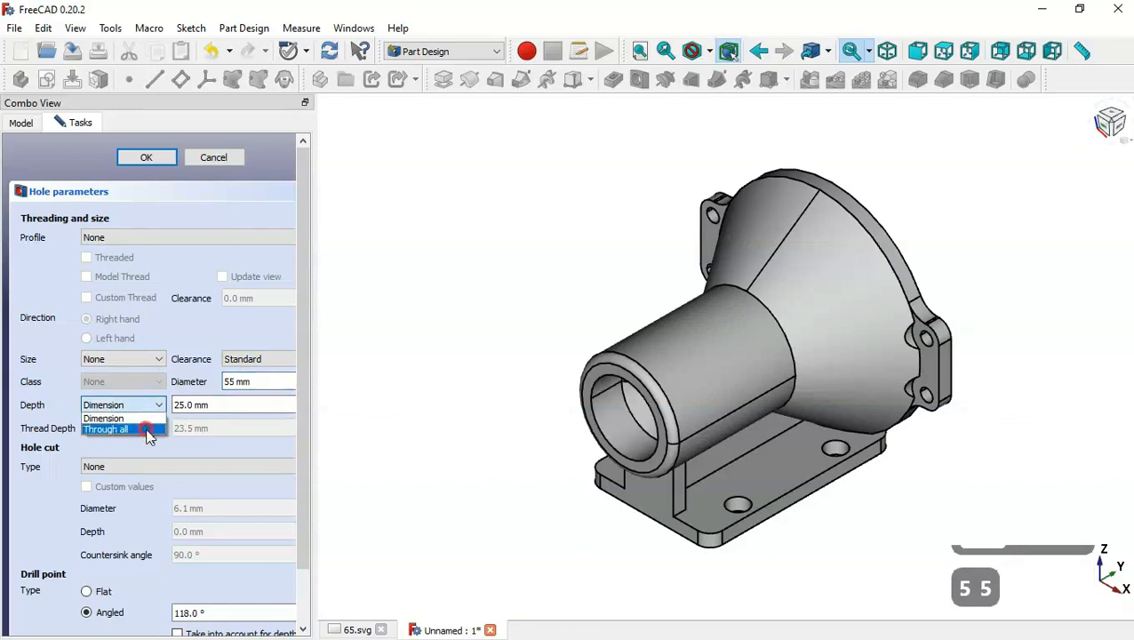
left_click(147, 430)
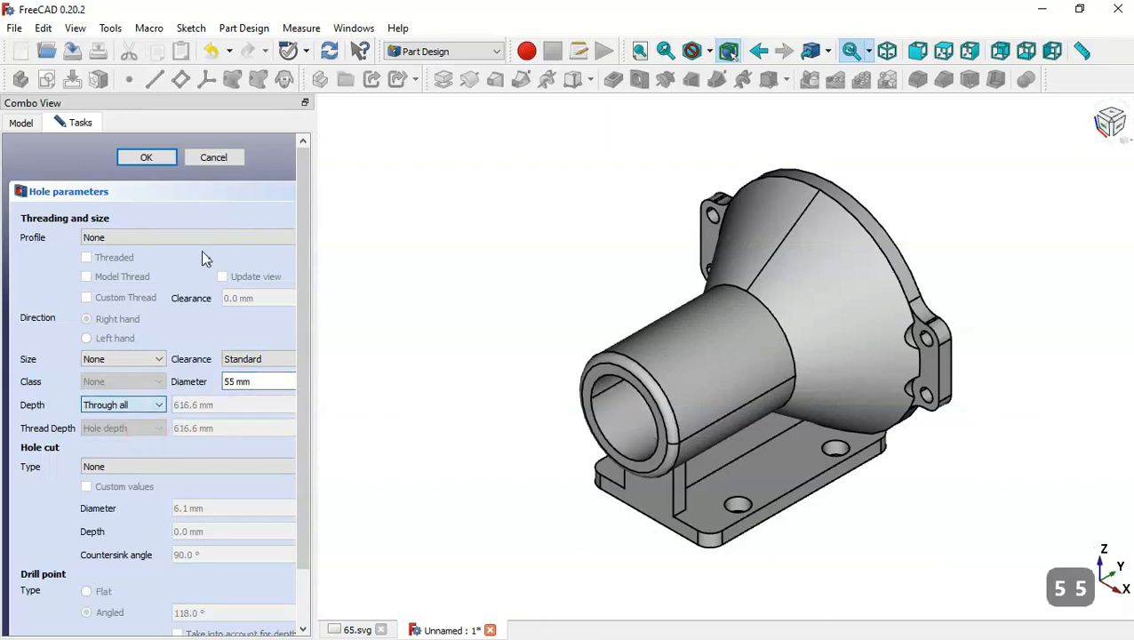
left_click(148, 157)
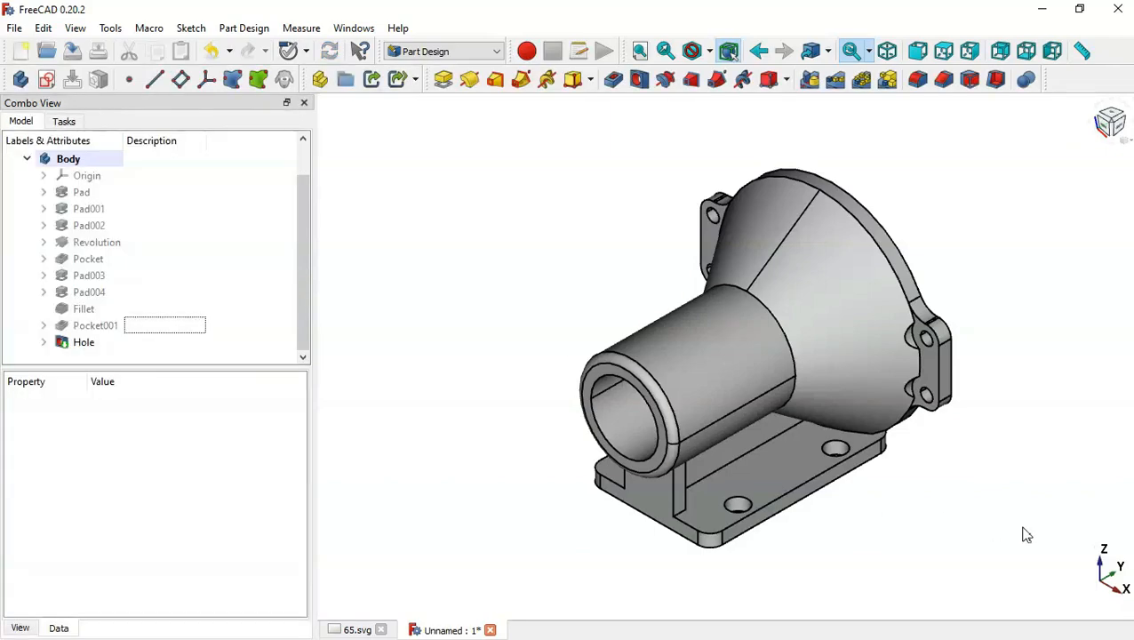
Inspect the bored housing, and examine the rounded slot in the cylinder's side and its dimensions on the drawing.
middle_click_drag(1027, 534, 822, 465)
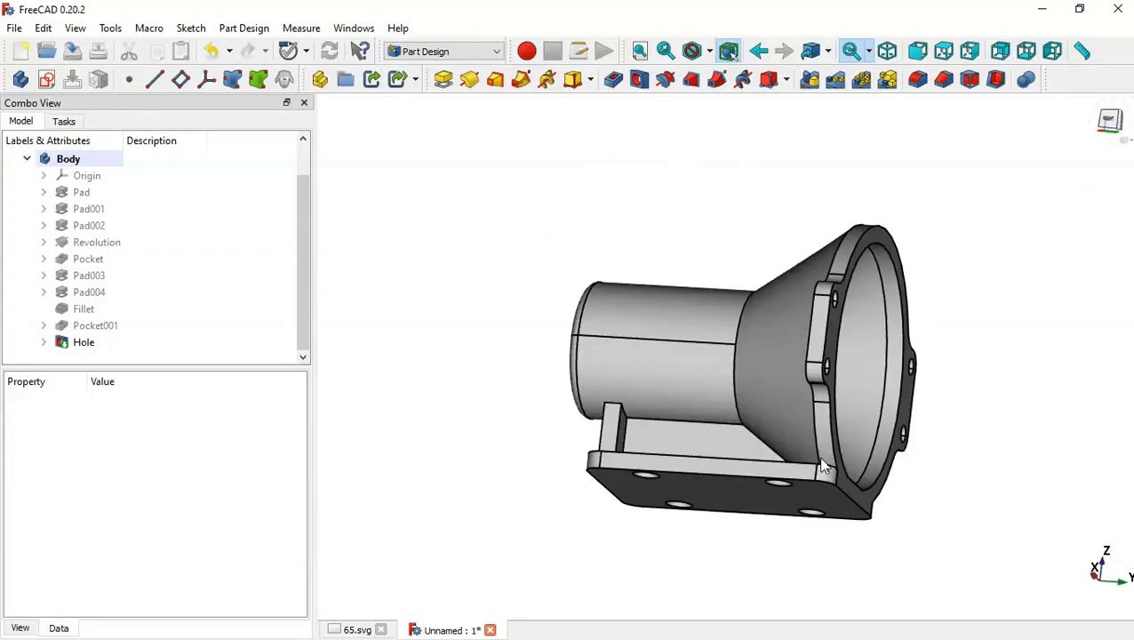
key("Home")
key("ctrl+Tab")
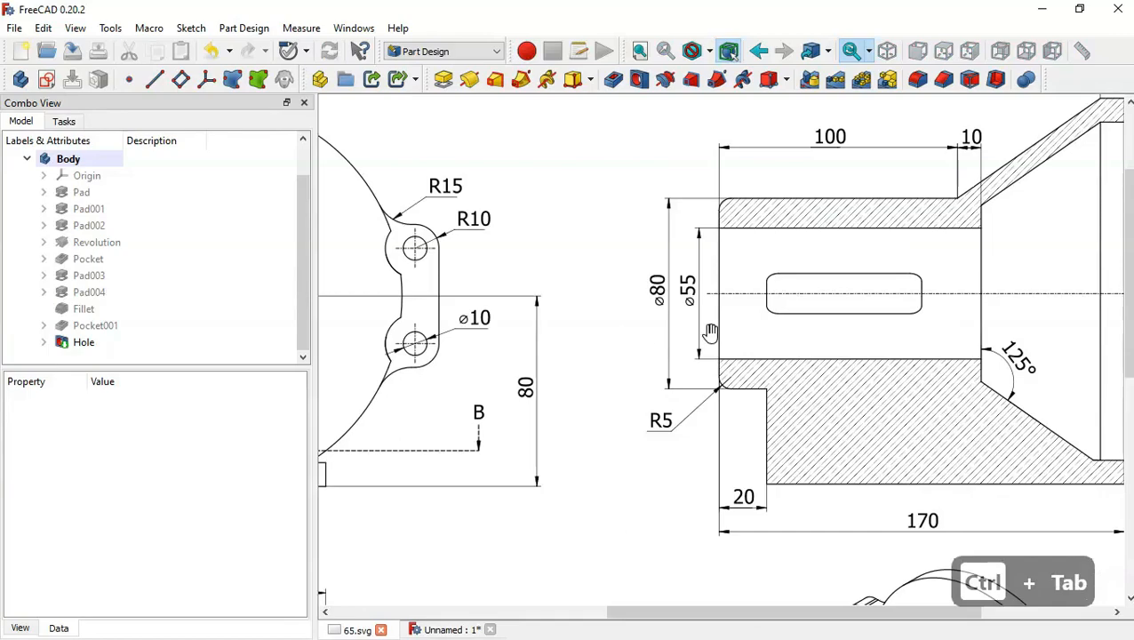
scroll(711, 333, "down", 10)
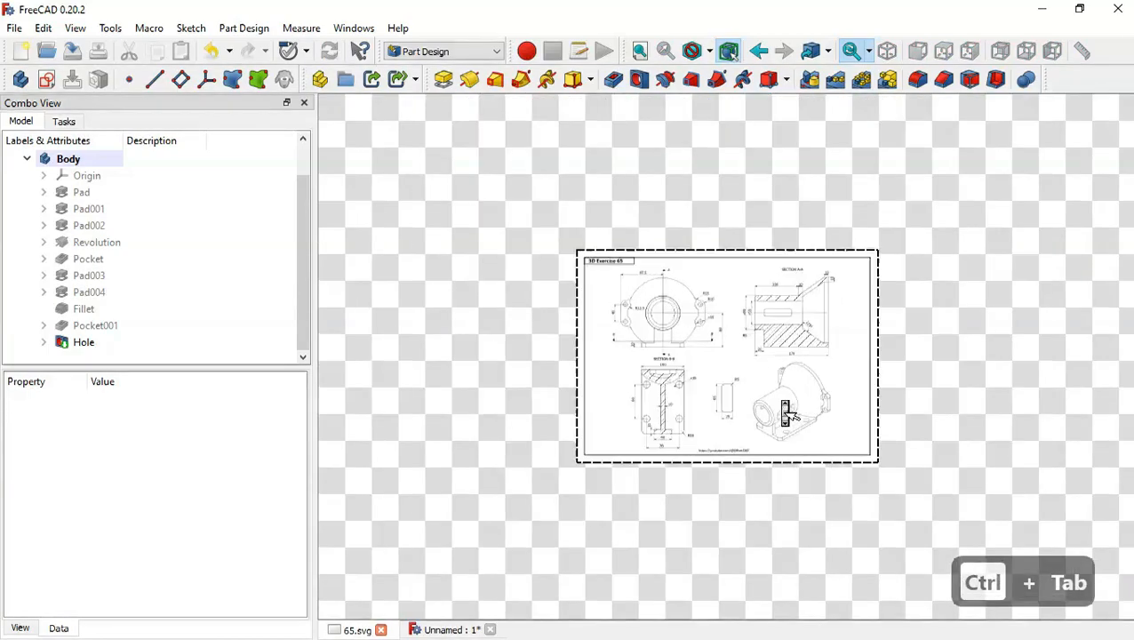
scroll(795, 422, "up", 2)
scroll(823, 471, "up", 4)
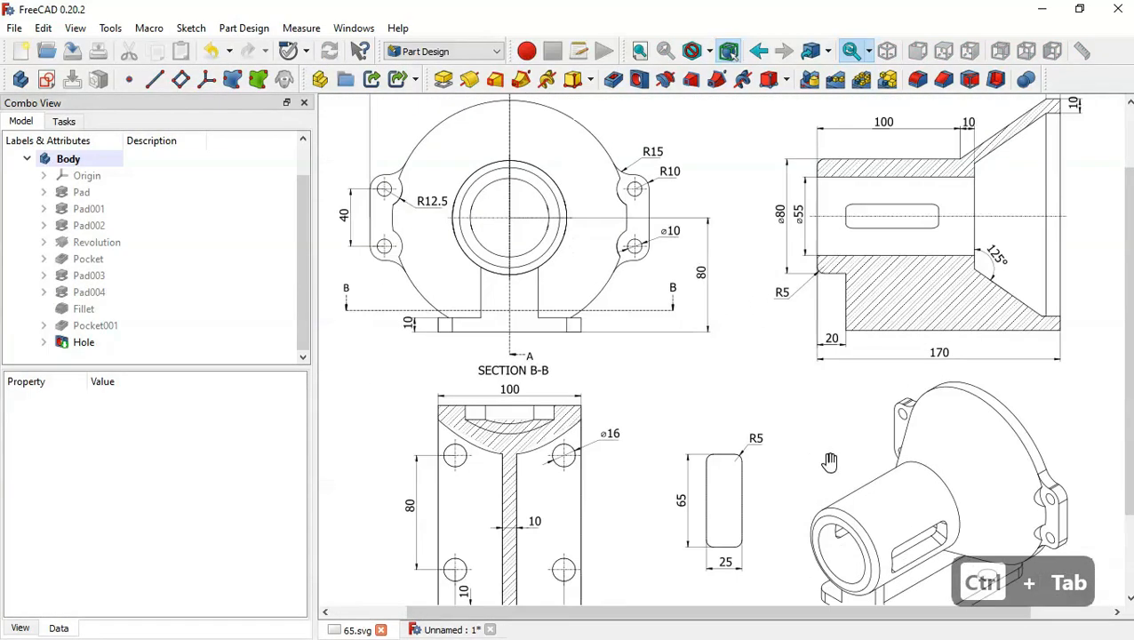
left_click_drag(904, 523, 755, 356)
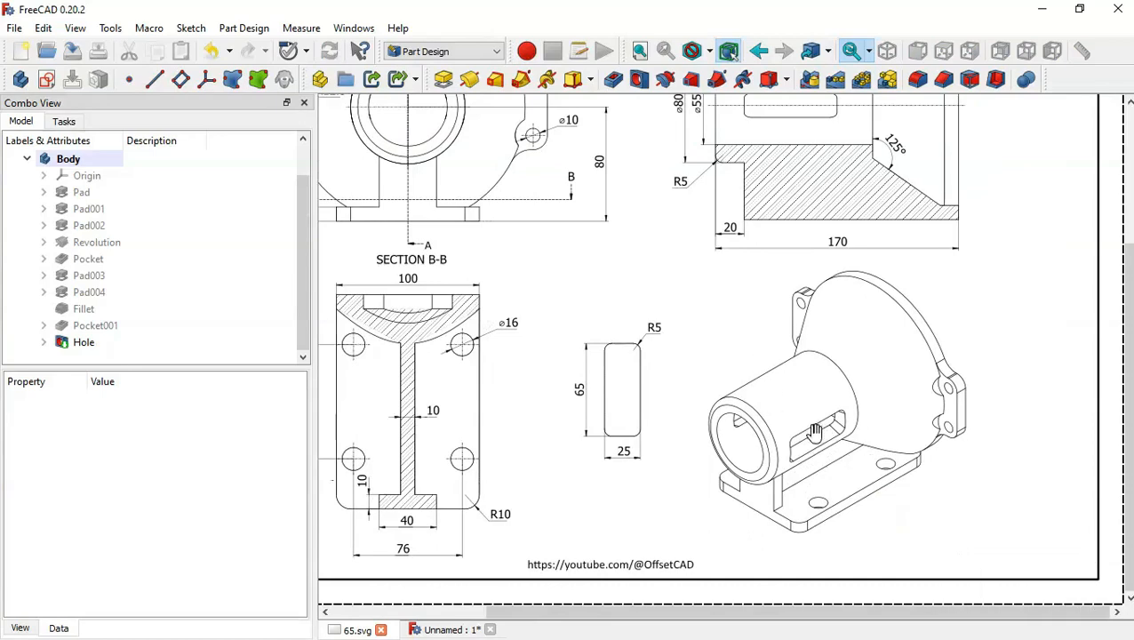
key("ctrl+Tab")
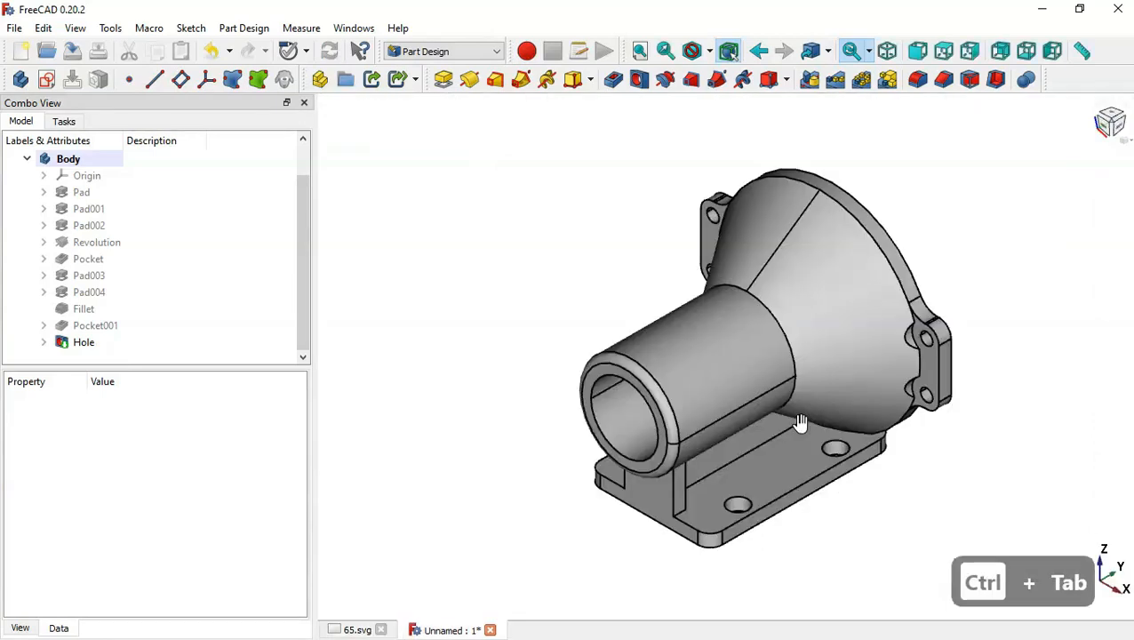
Switch to the Curves workbench and create a Sketch on Surface from the cylinder's outer face.
left_click(445, 52)
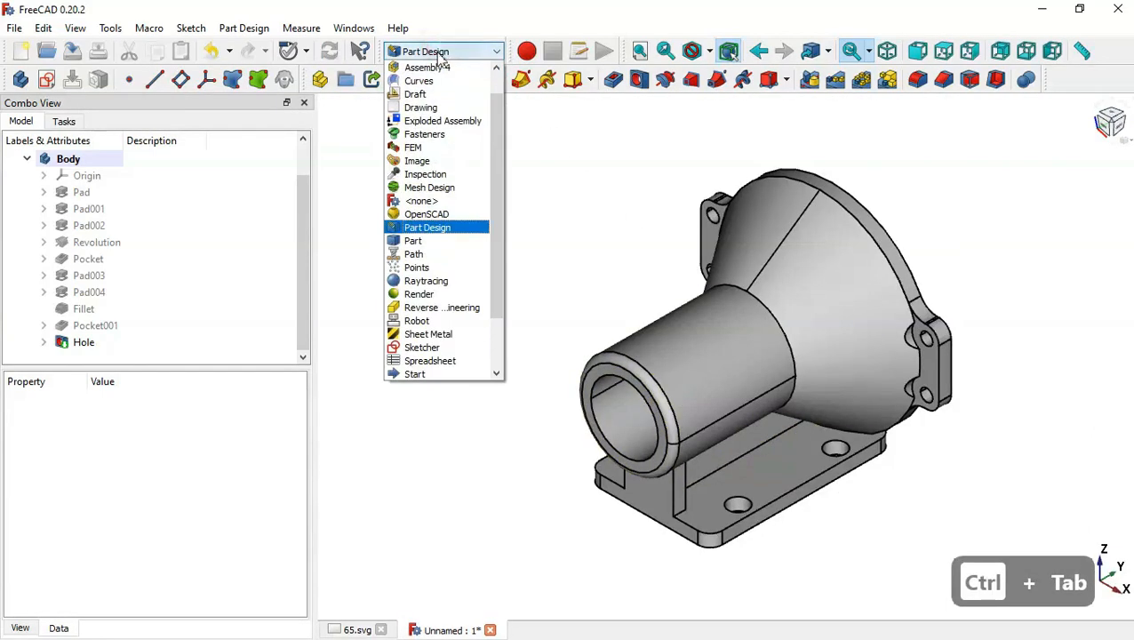
left_click(456, 82)
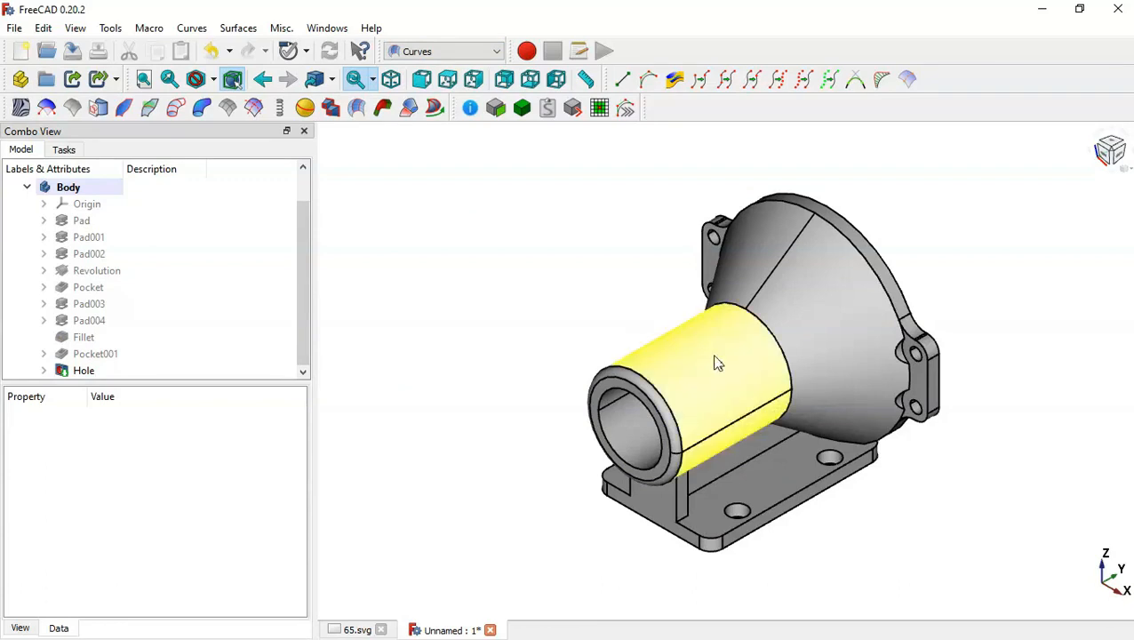
left_click(698, 375)
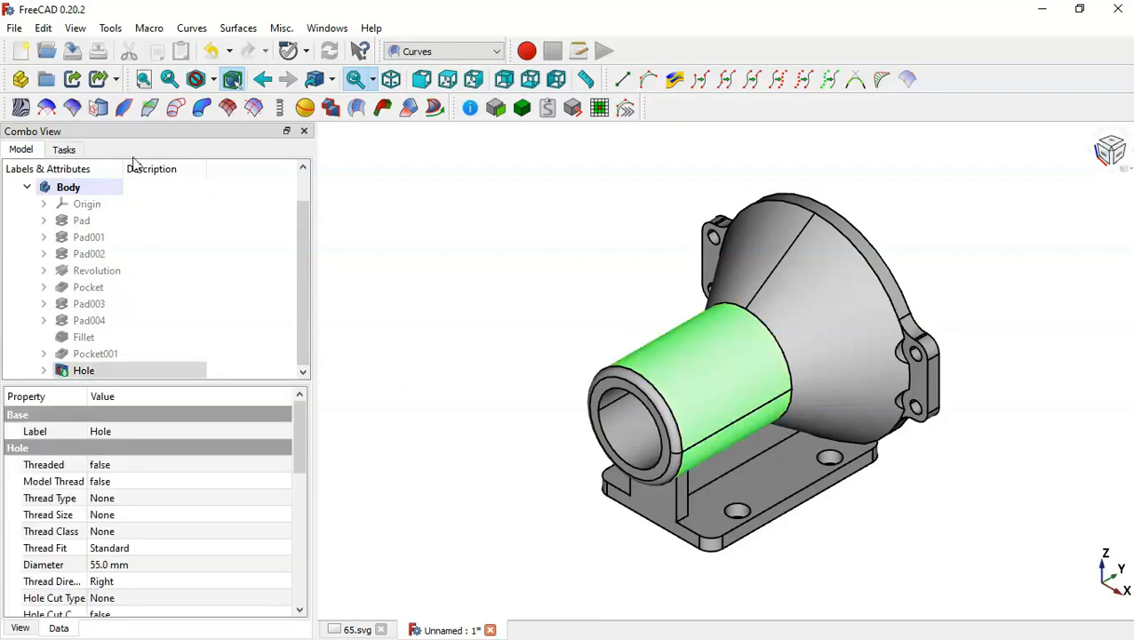
left_click(99, 108)
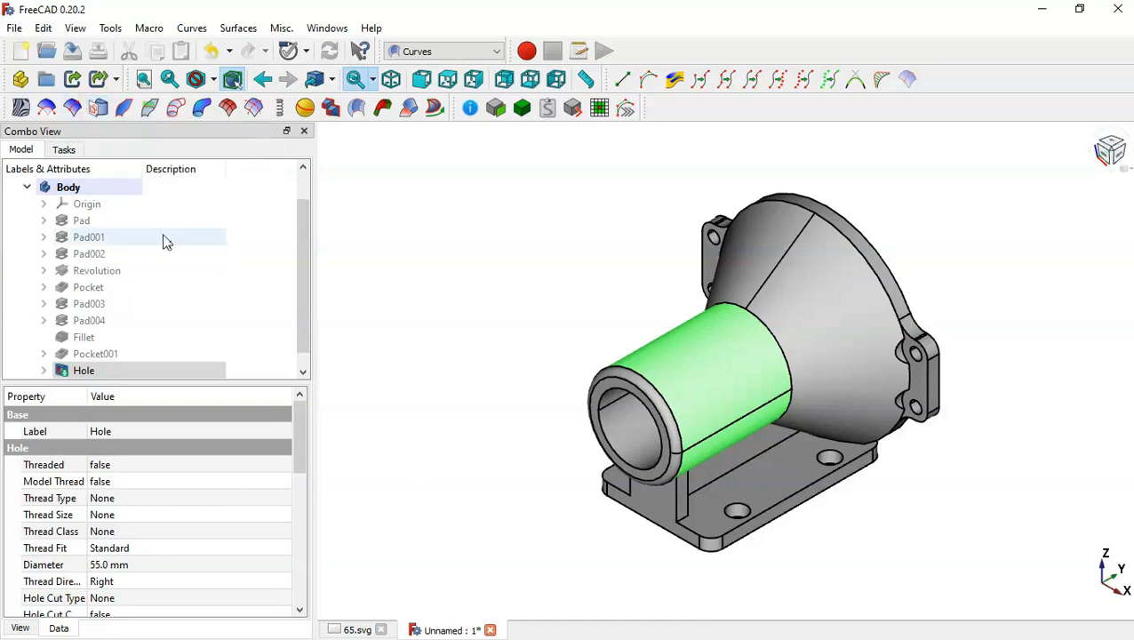
Expand the new Sketch_On_Surface object and open its Mapped_Sketch for editing.
left_click(28, 191)
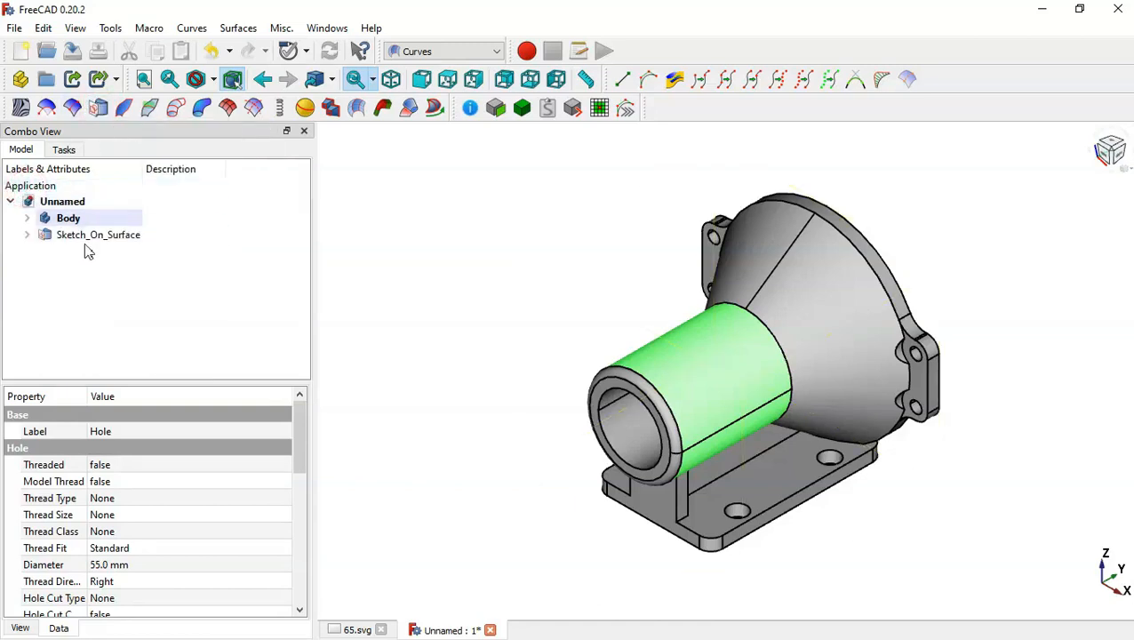
left_click(27, 235)
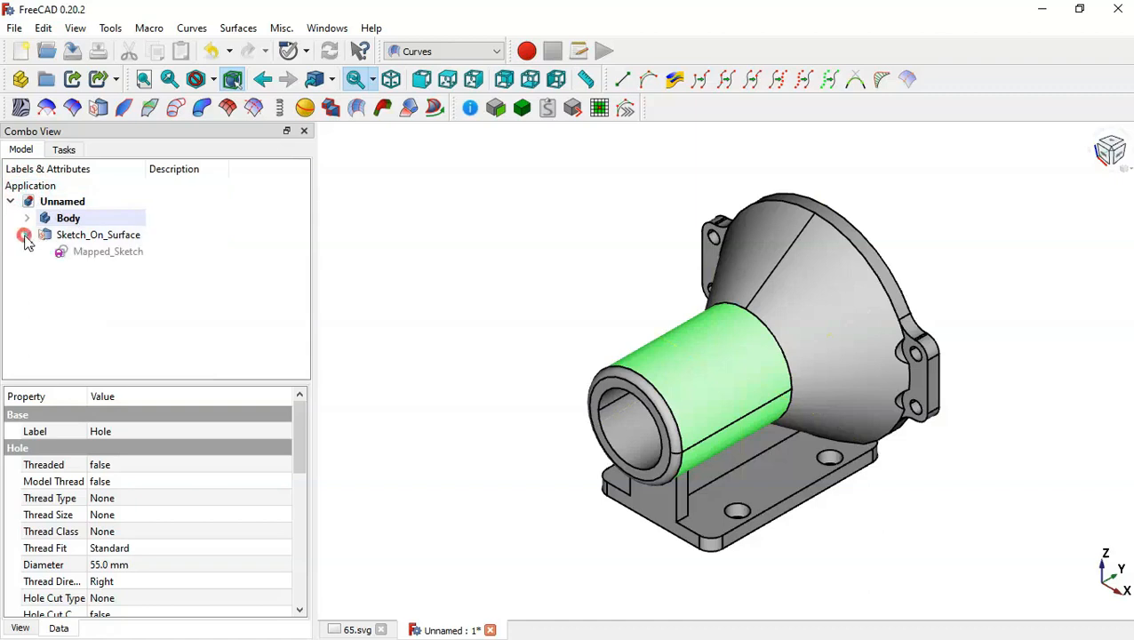
left_click(124, 256)
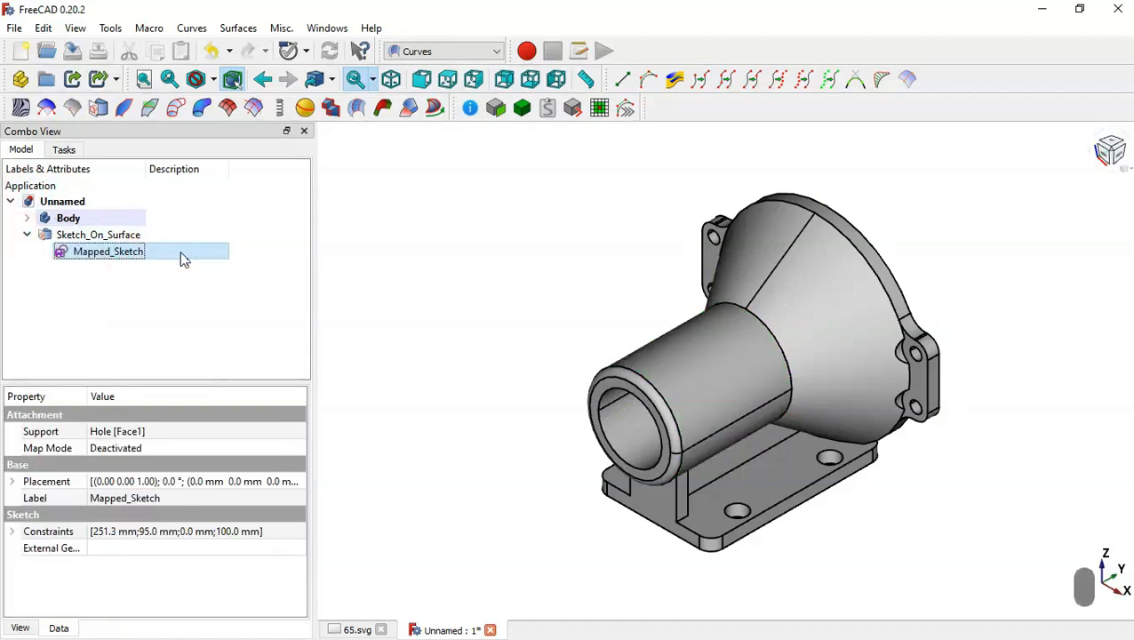
double_click(164, 257)
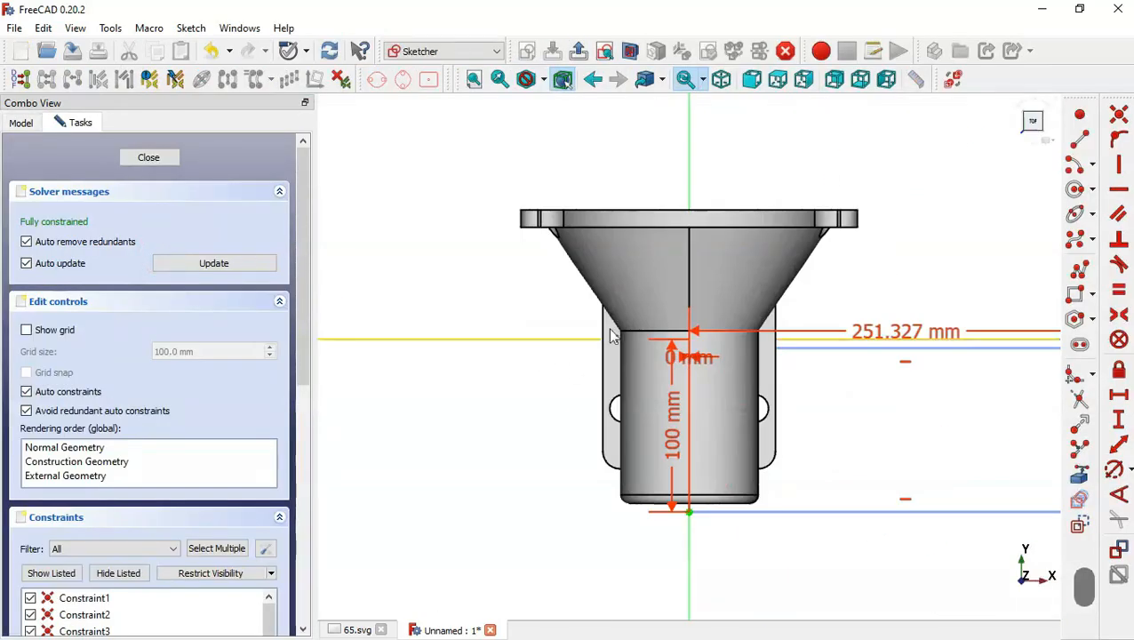
Section the model at the sketch plane and hide all the listed constraints in the sketch.
left_click(632, 43)
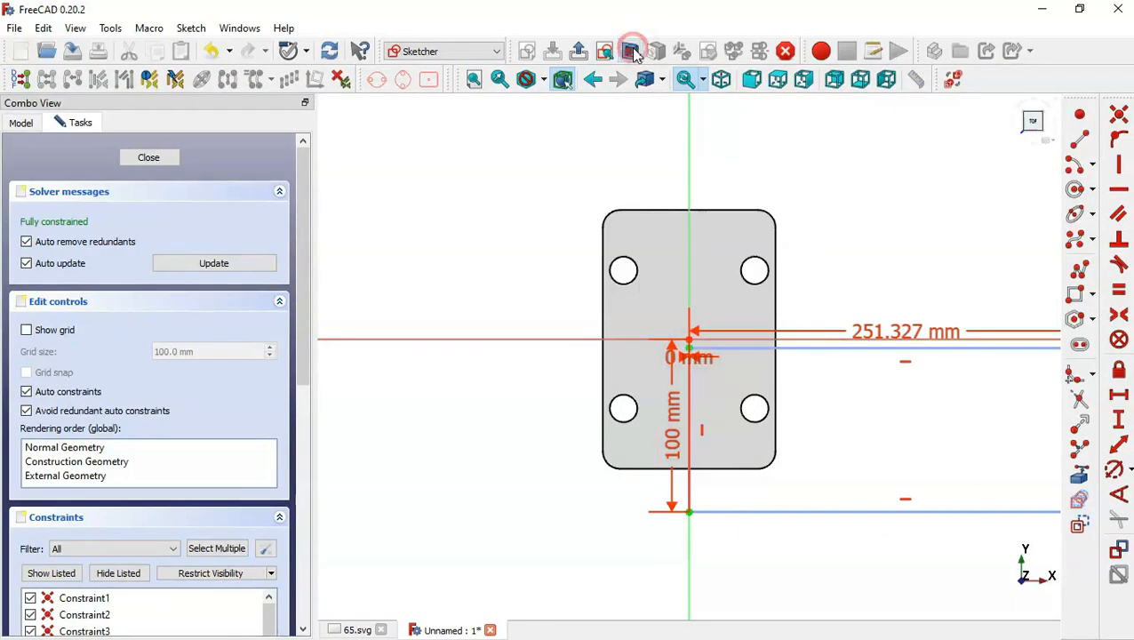
scroll(462, 235, "down", 10)
scroll(455, 353, "up", 5)
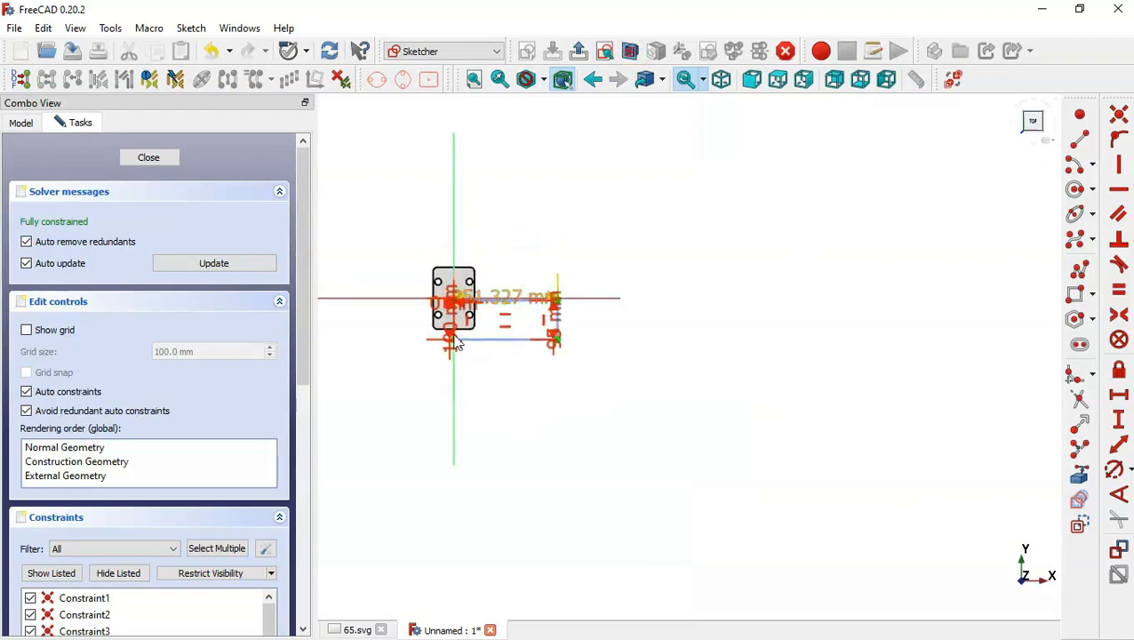
scroll(481, 234, "up", 3)
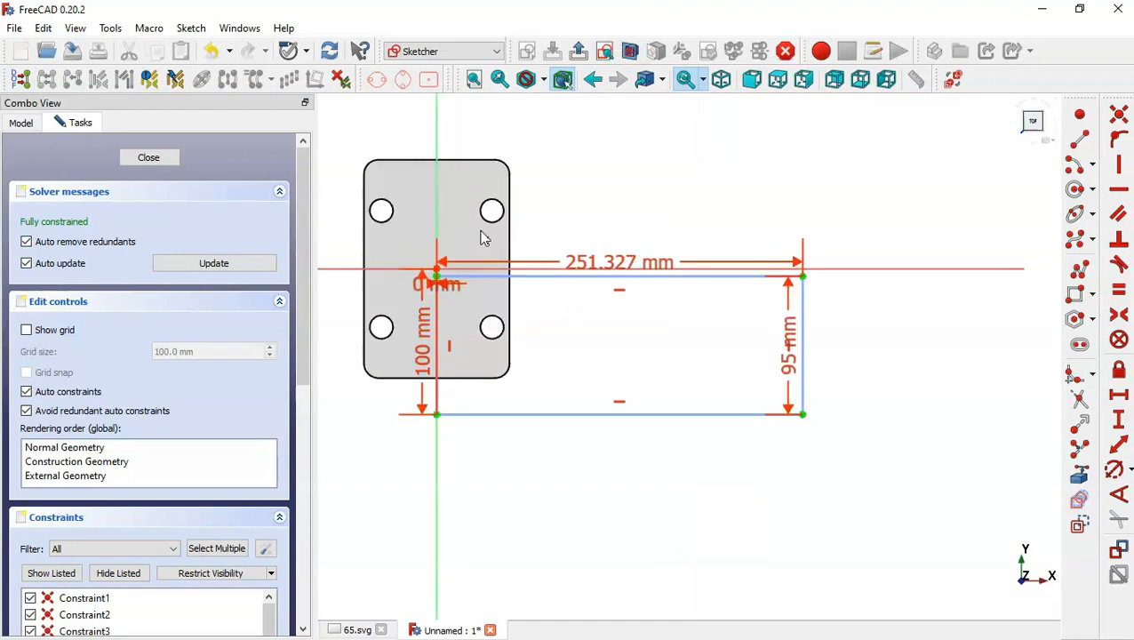
left_click(111, 576)
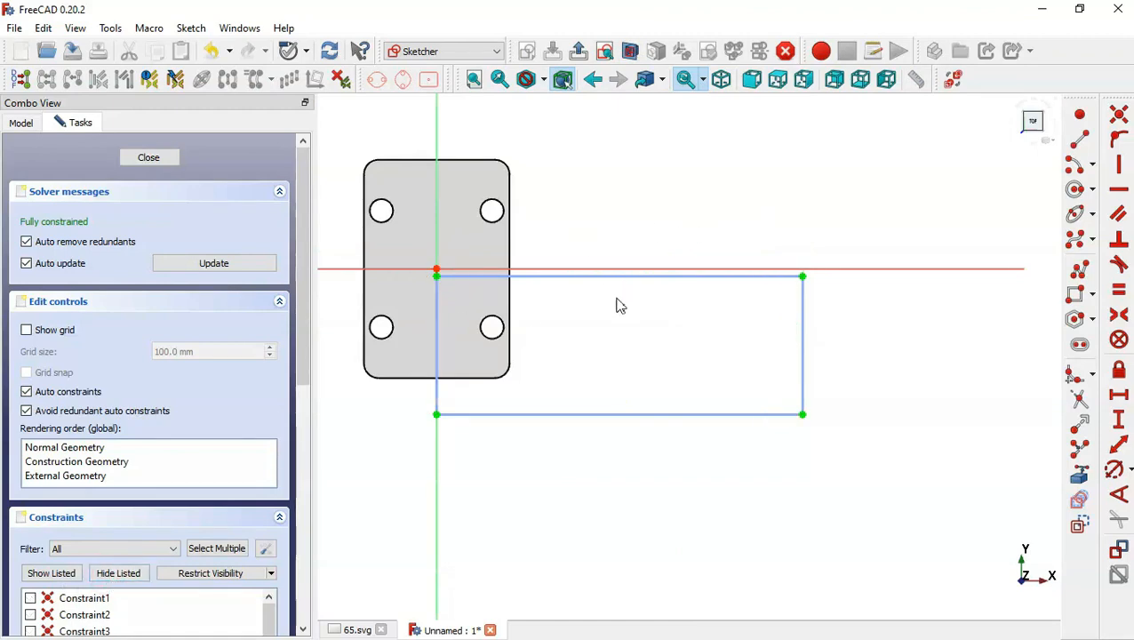
Check the slot profile on the drawing and sketch an upright rounded rectangle inside the unrolled surface outline.
key("ctrl+Tab")
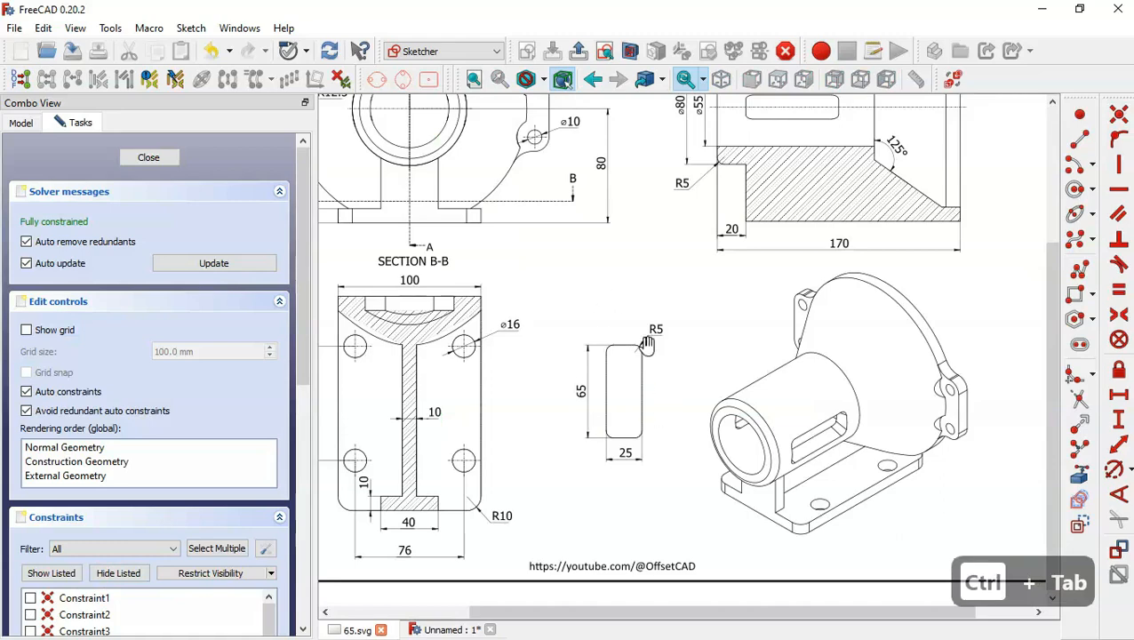
key("ctrl+Tab")
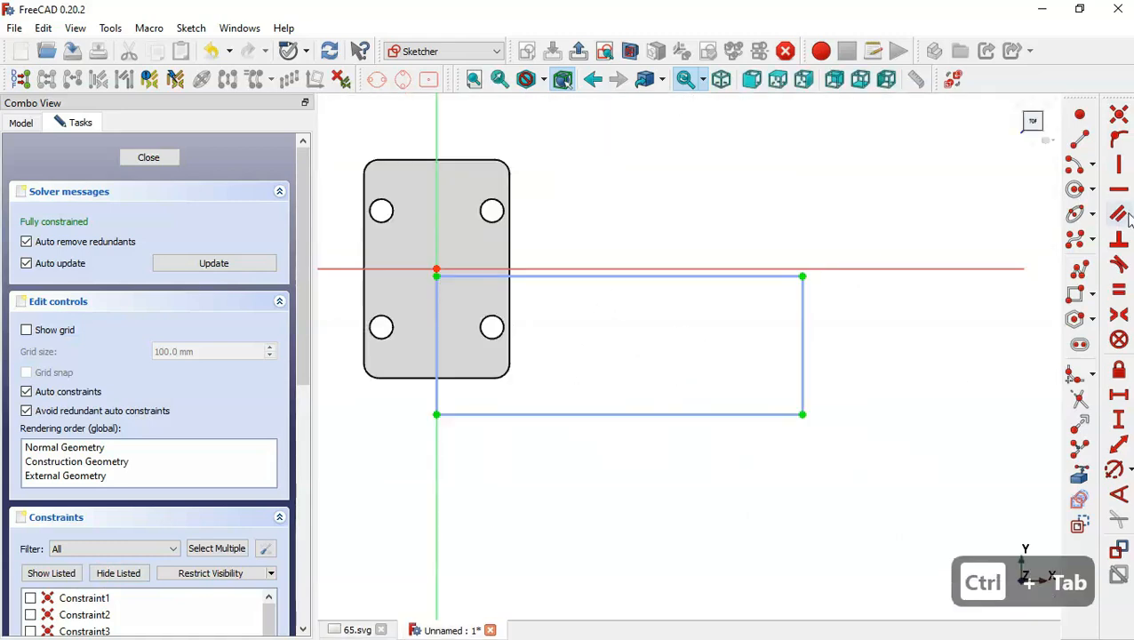
left_click(1093, 295)
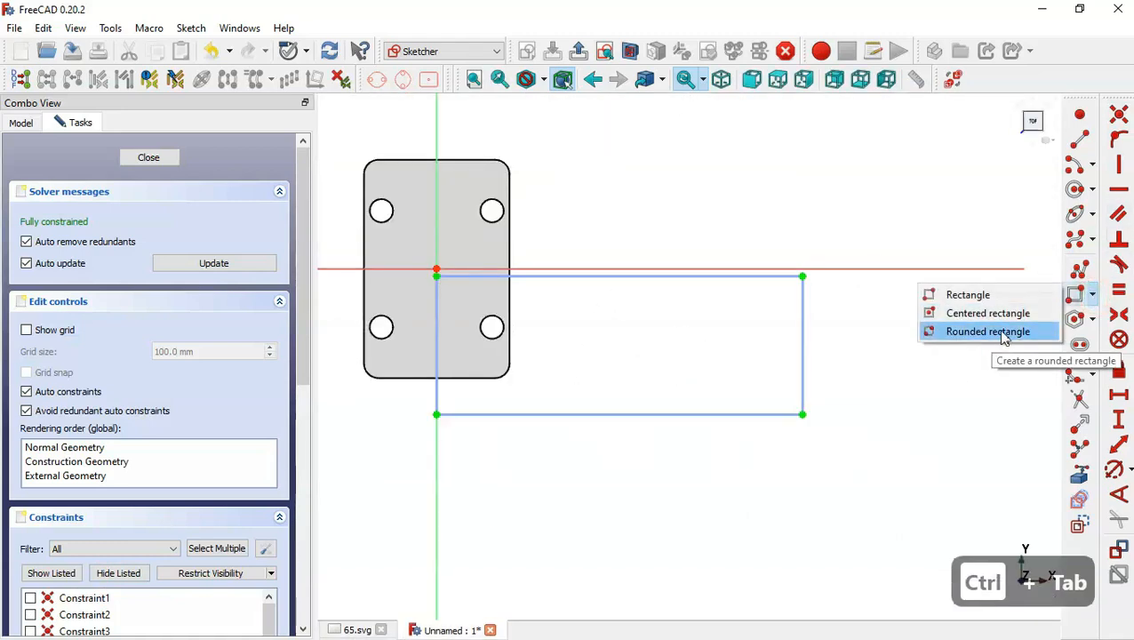
left_click(998, 339)
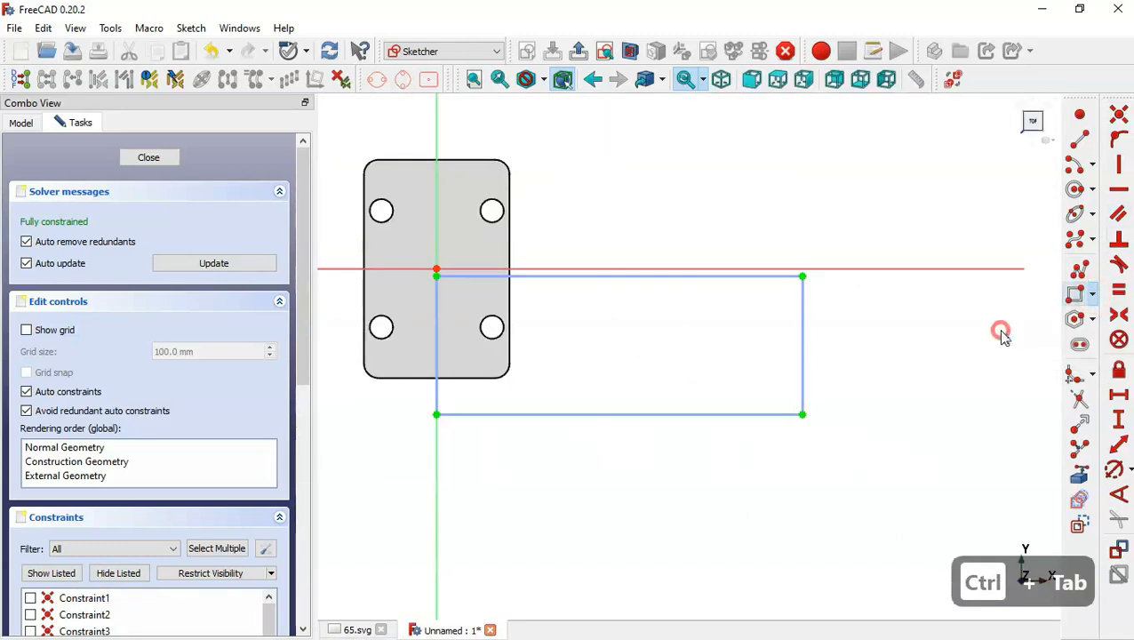
left_click(571, 287)
left_click(634, 396)
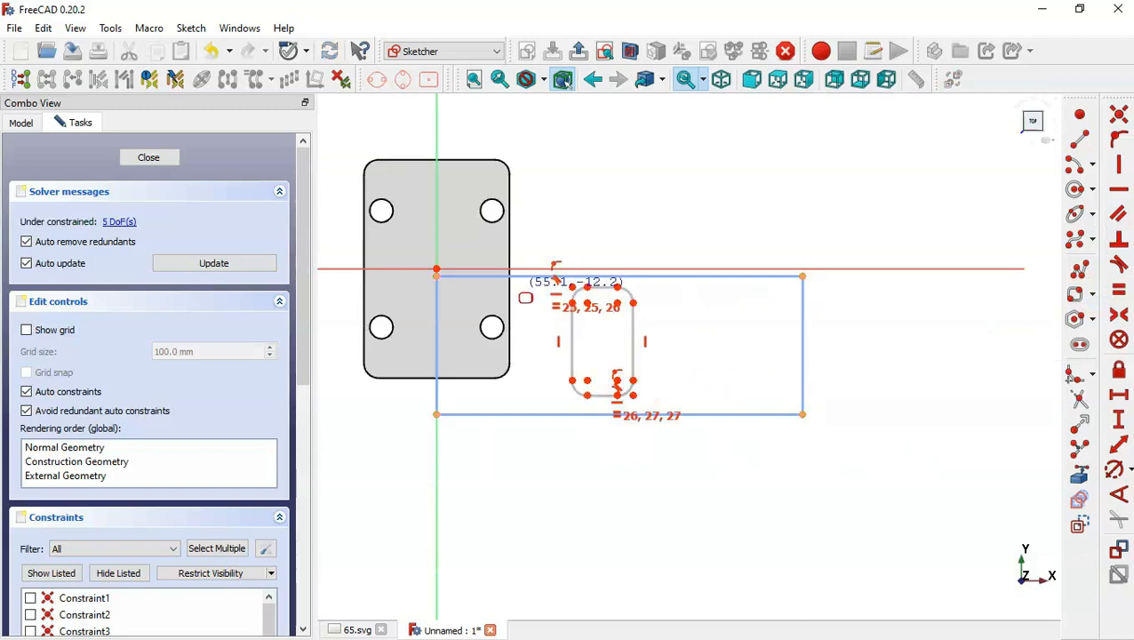
Check the slot's corner size on the drawing and constrain the rounded rectangle's corner radius to 5 mm.
scroll(517, 282, "up", 2)
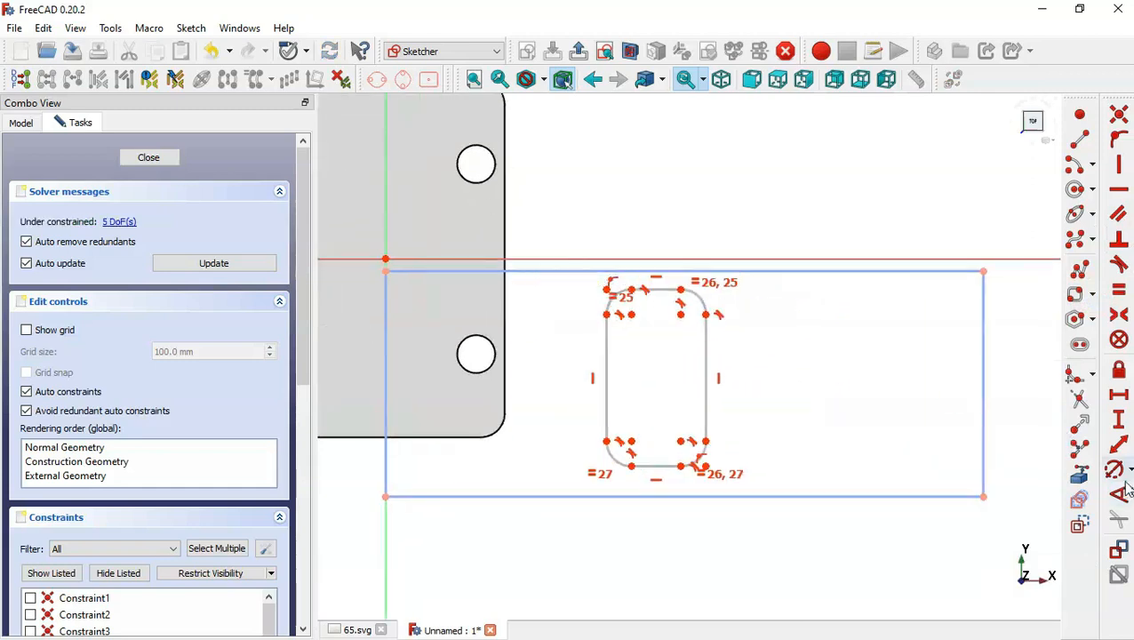
key("ctrl+Tab")
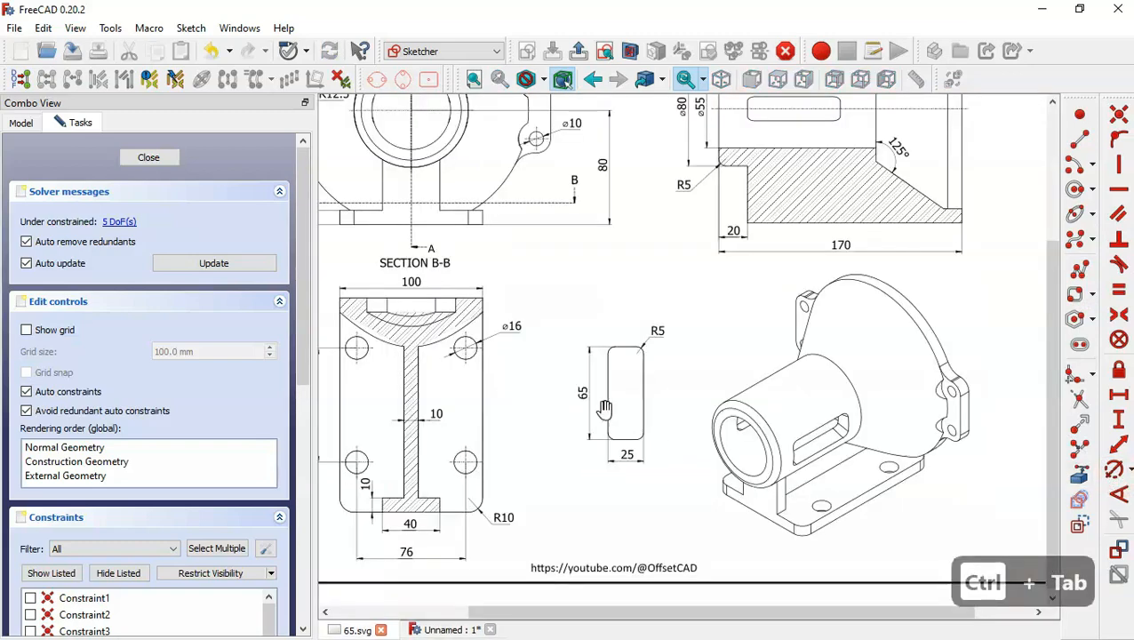
key("ctrl+Tab")
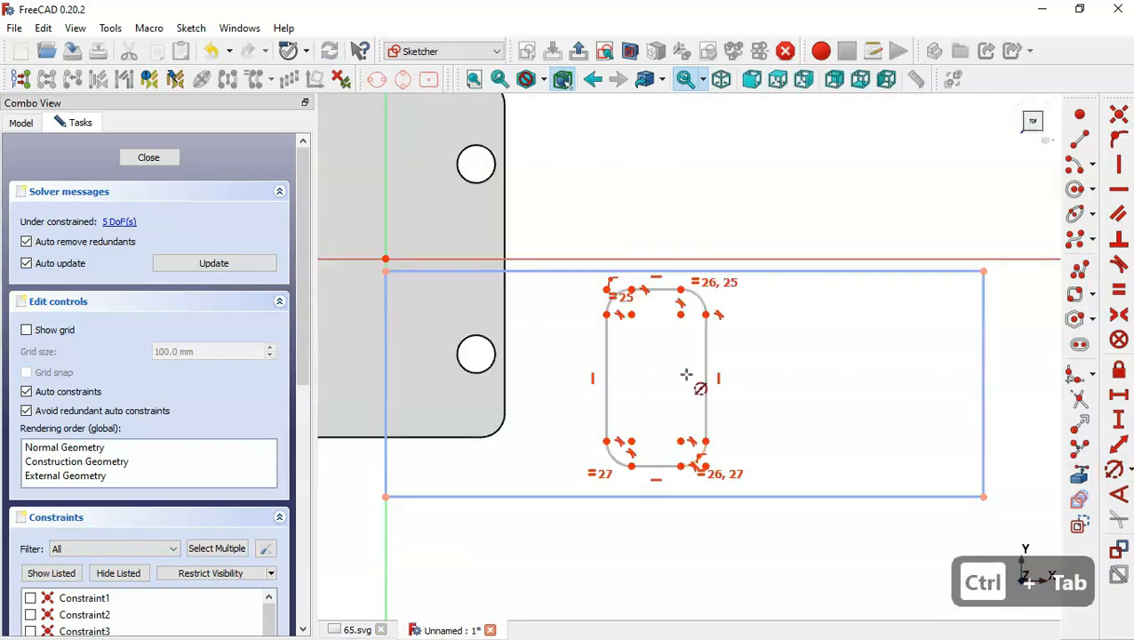
left_click(701, 454)
type("5")
key("Return")
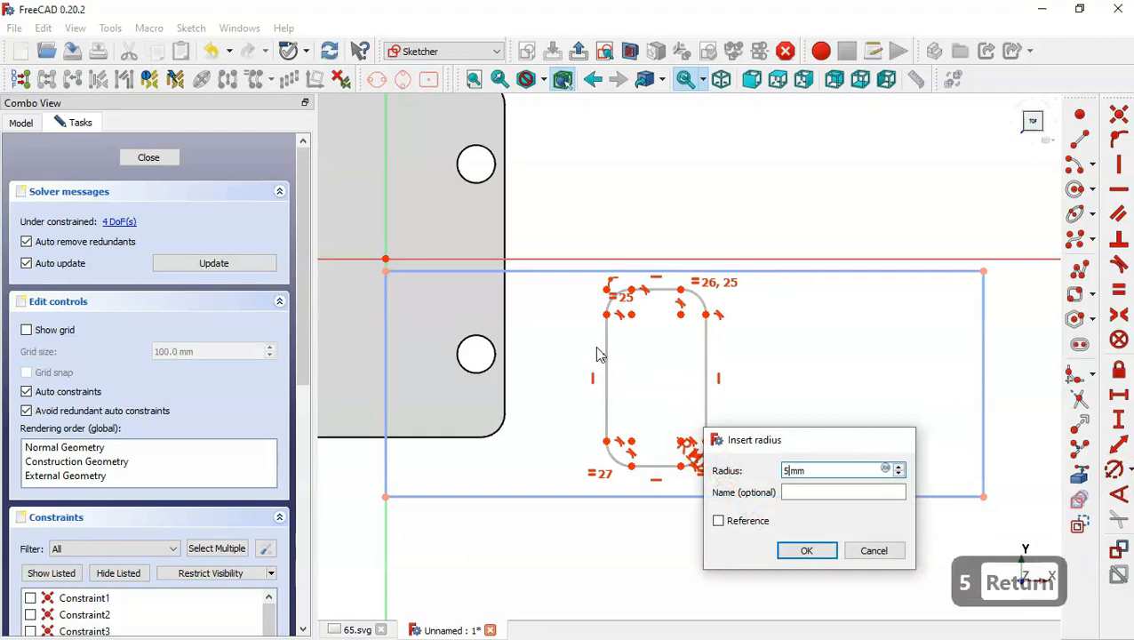
Constrain the overall height of the rounded rectangle to 65 mm, as given on the drawing.
left_click(1119, 447)
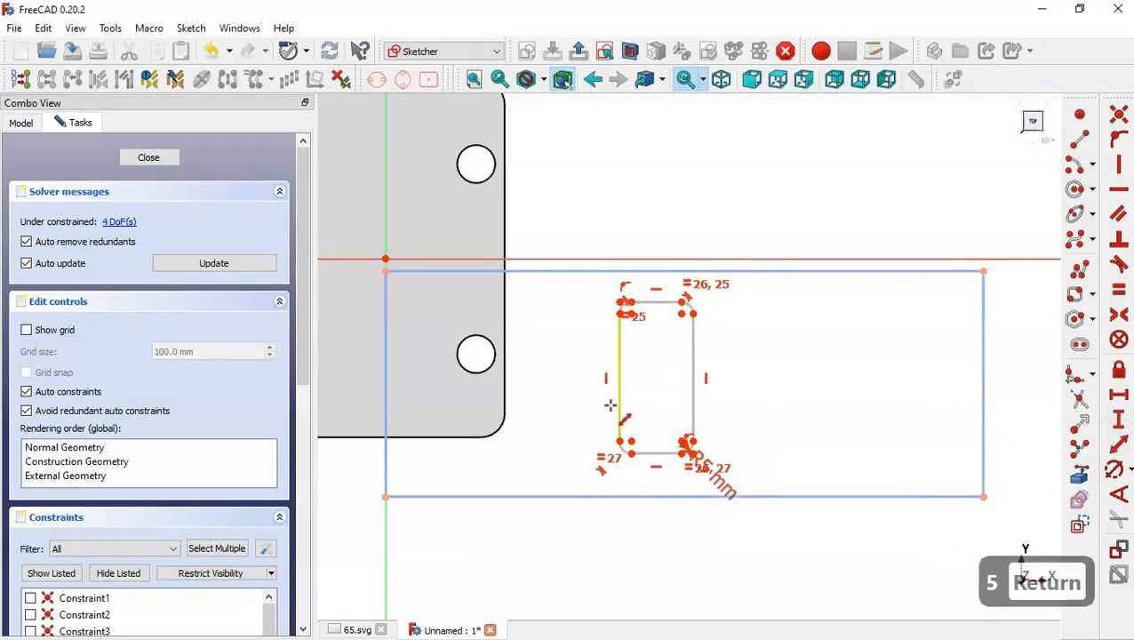
left_click(630, 453)
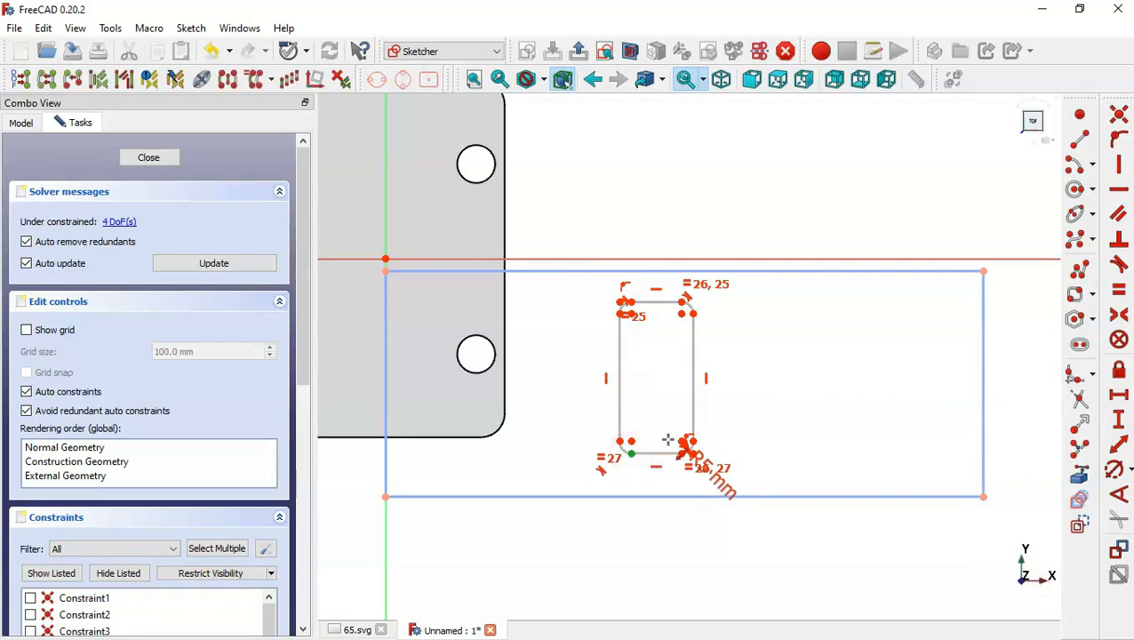
key("ctrl+Tab")
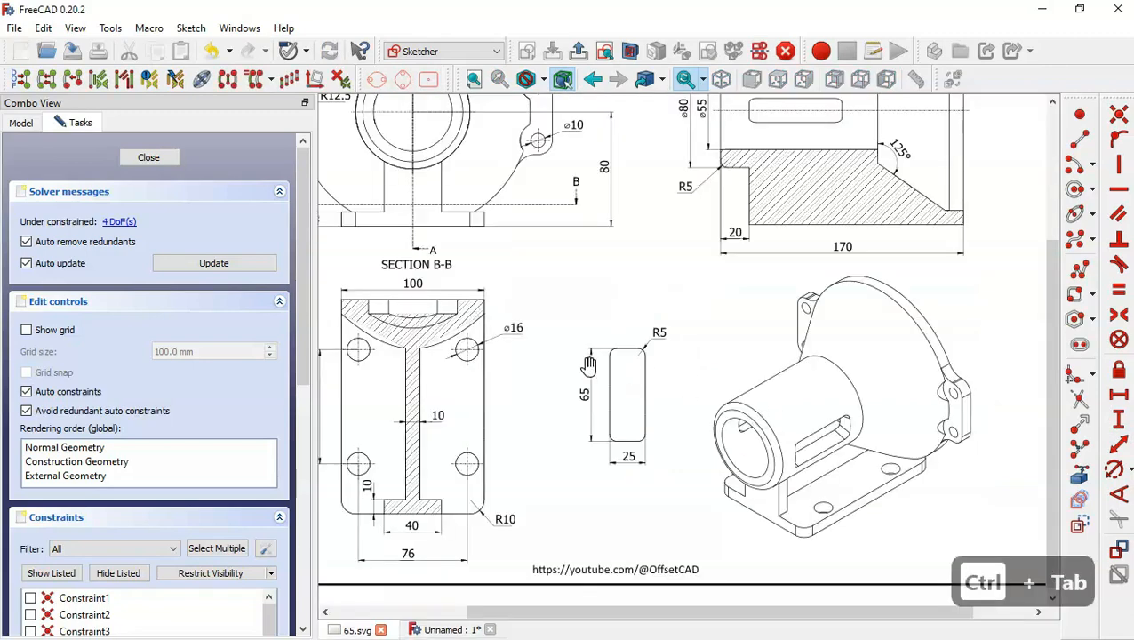
key("ctrl+Tab")
left_click(628, 302)
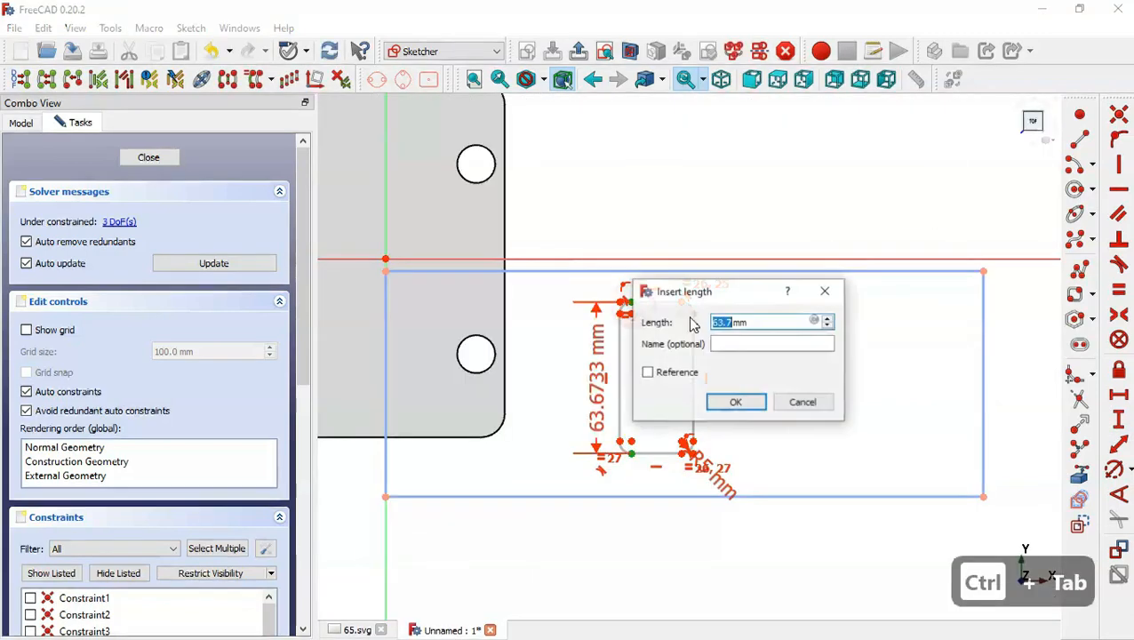
type("6")
type("5")
key("Return")
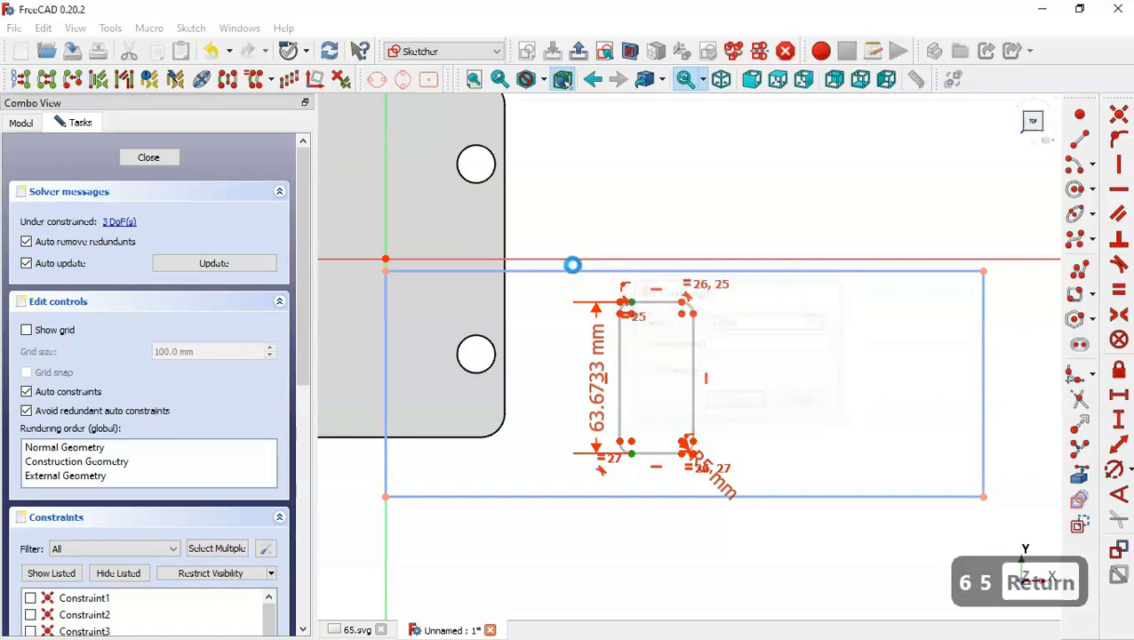
Check the slot's width on the drawing and constrain the rounded rectangle's overall width to 25 mm.
key("ctrl+Tab")
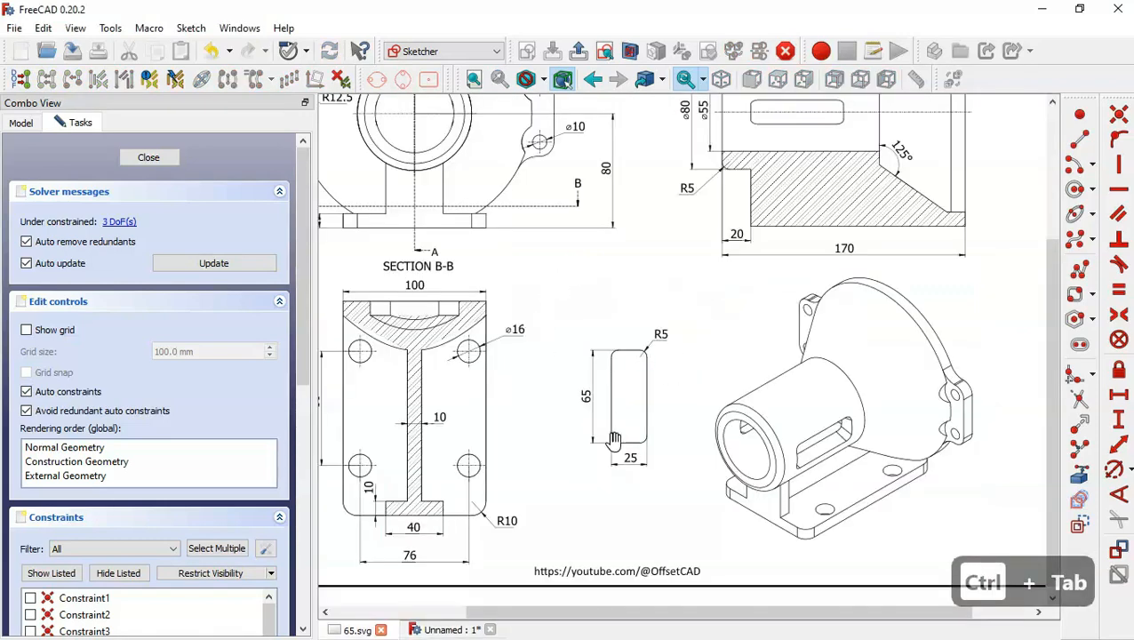
key("ctrl+Tab")
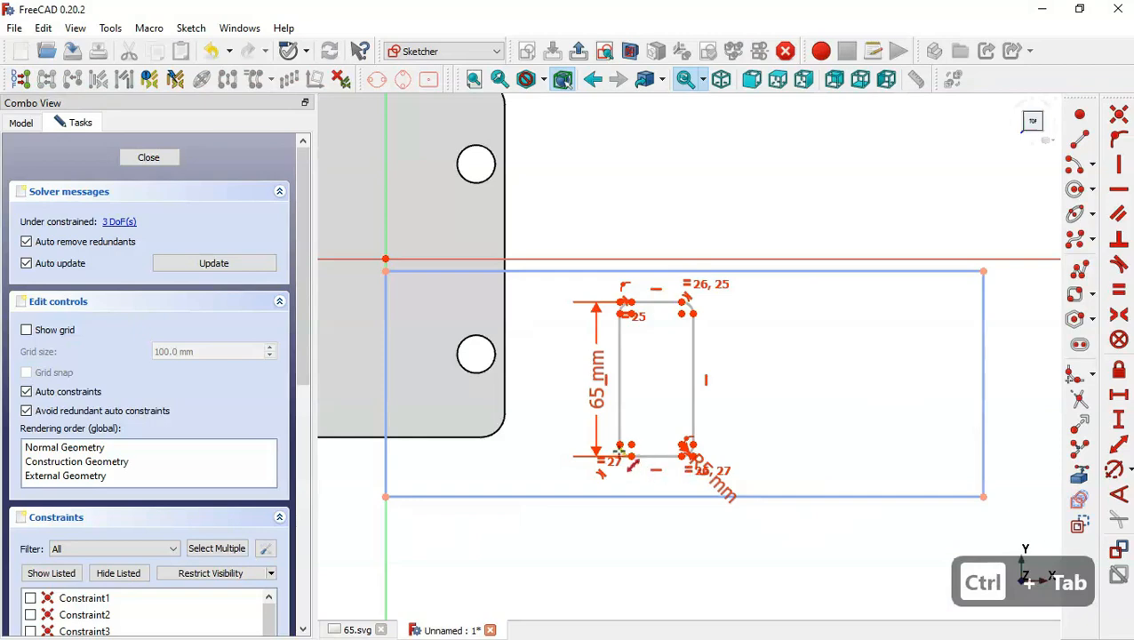
left_click(620, 443)
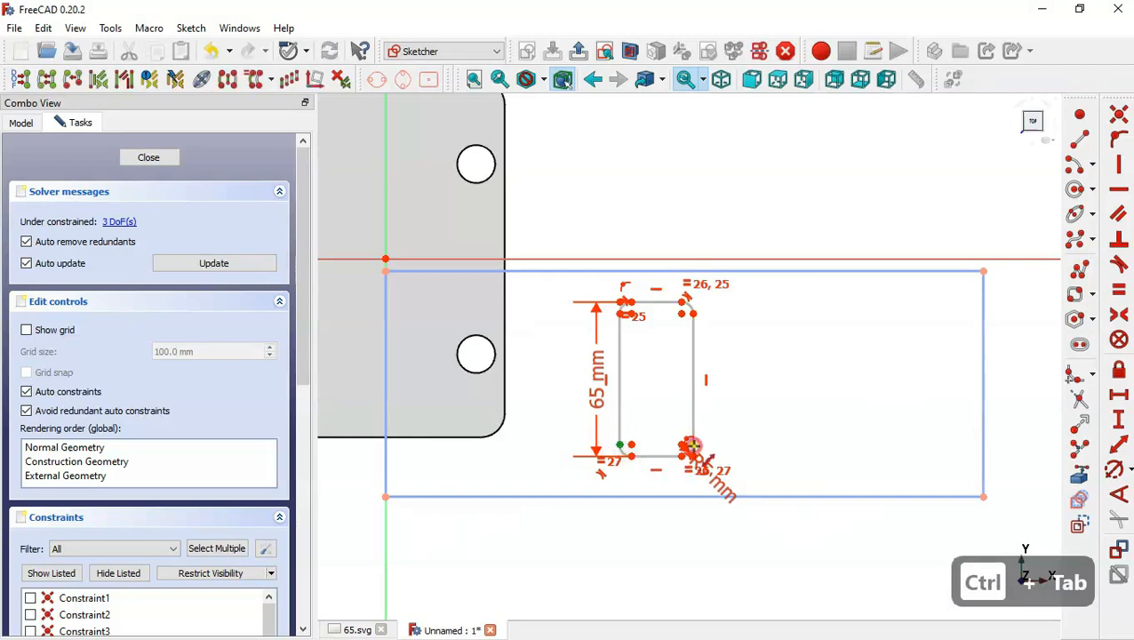
left_click(692, 445)
type("25")
key("Return")
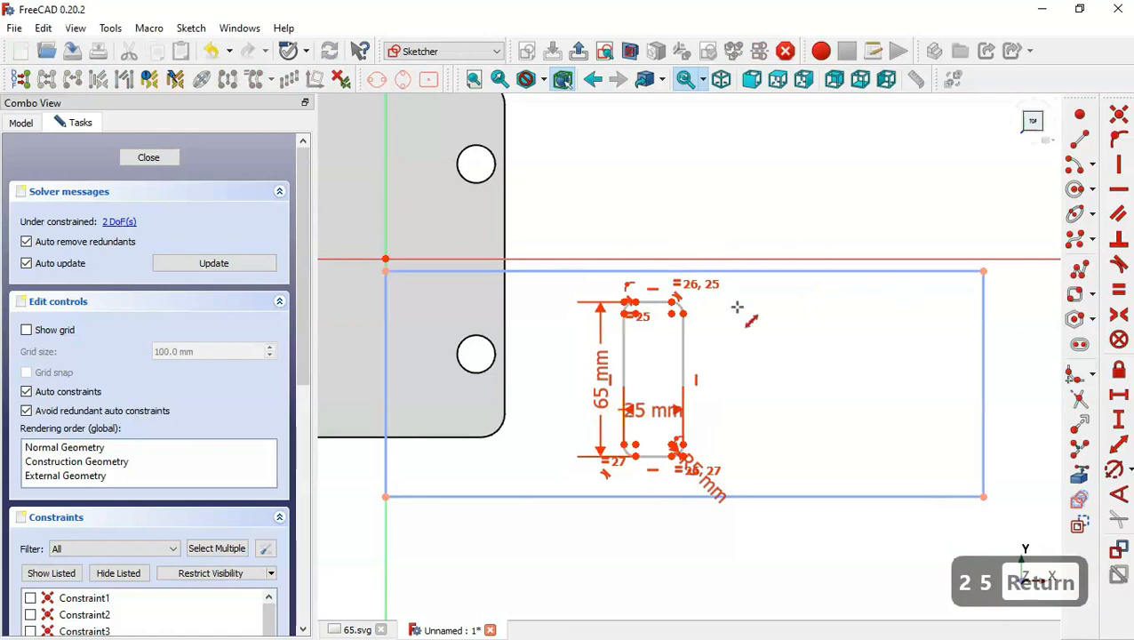
Place a point inside the slot profile and constrain two diagonally opposite corner arc centres symmetric about it.
left_click(1080, 118)
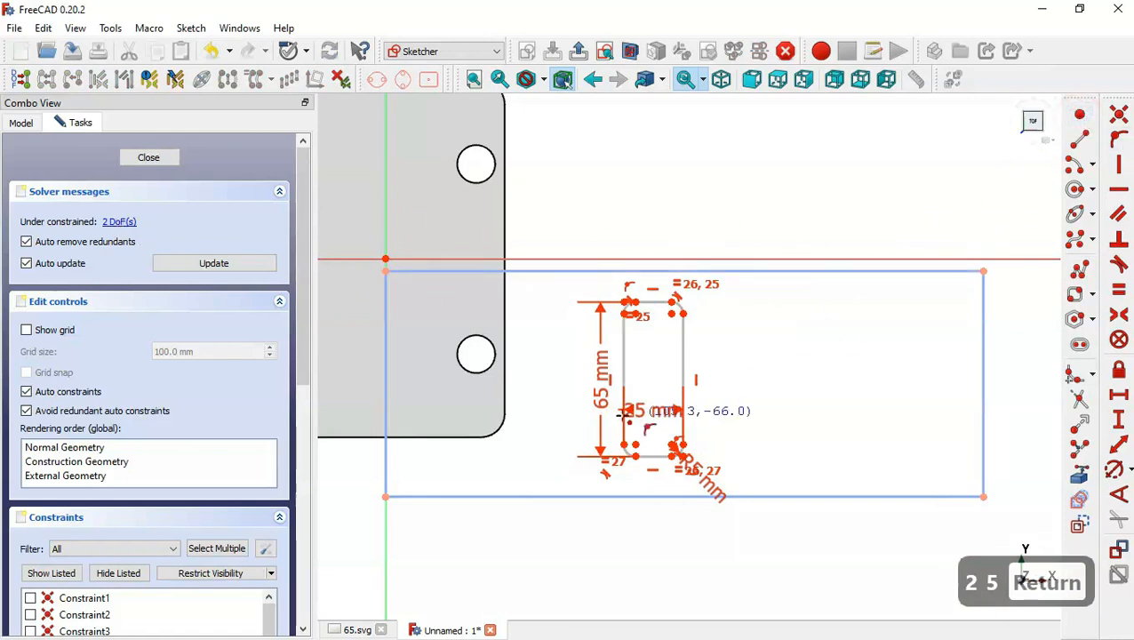
left_click(652, 377)
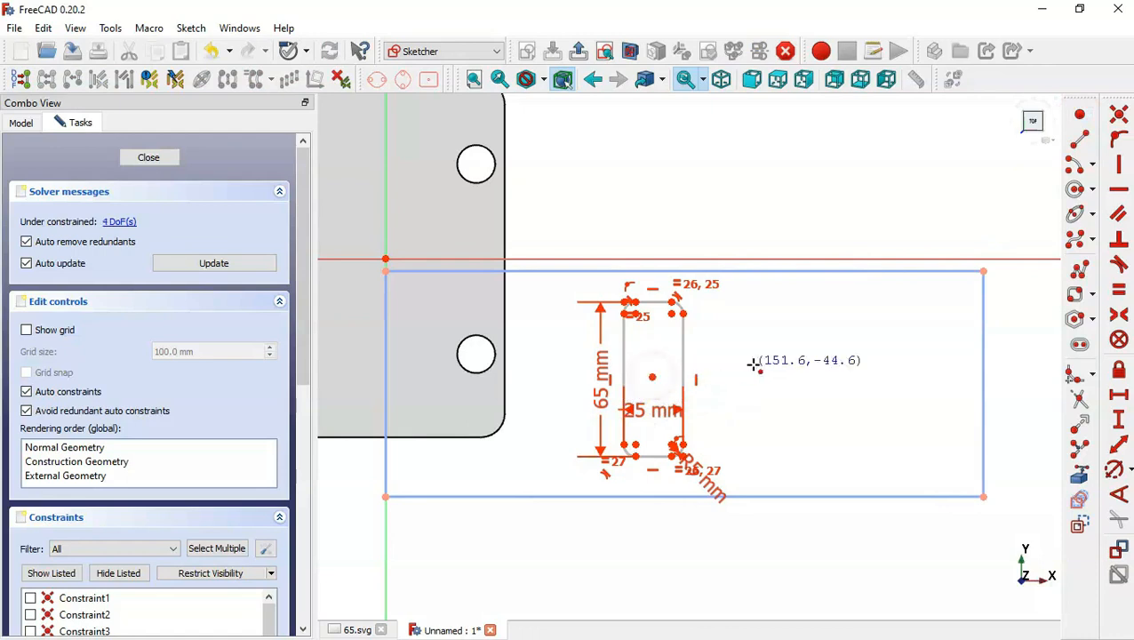
left_click(1119, 317)
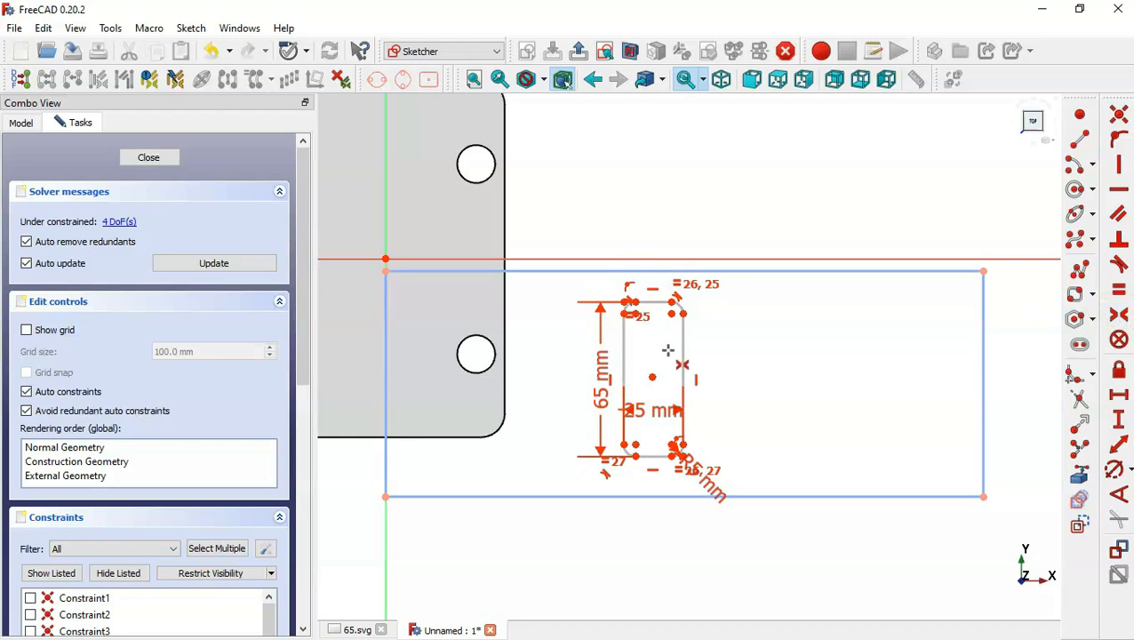
scroll(666, 373, "up", 3)
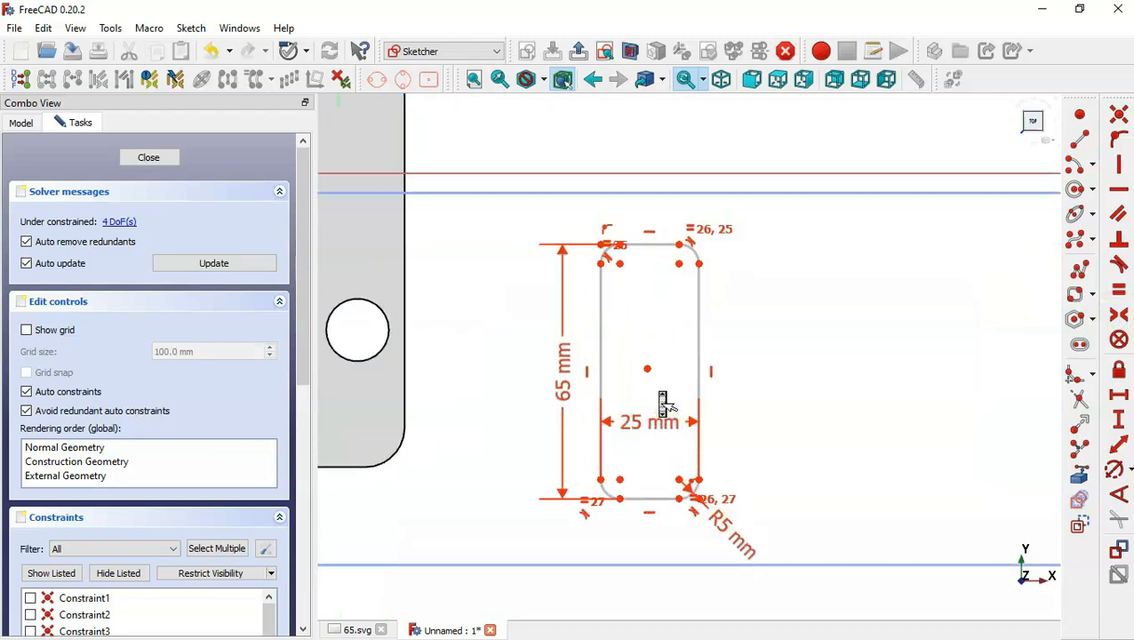
left_click(619, 263)
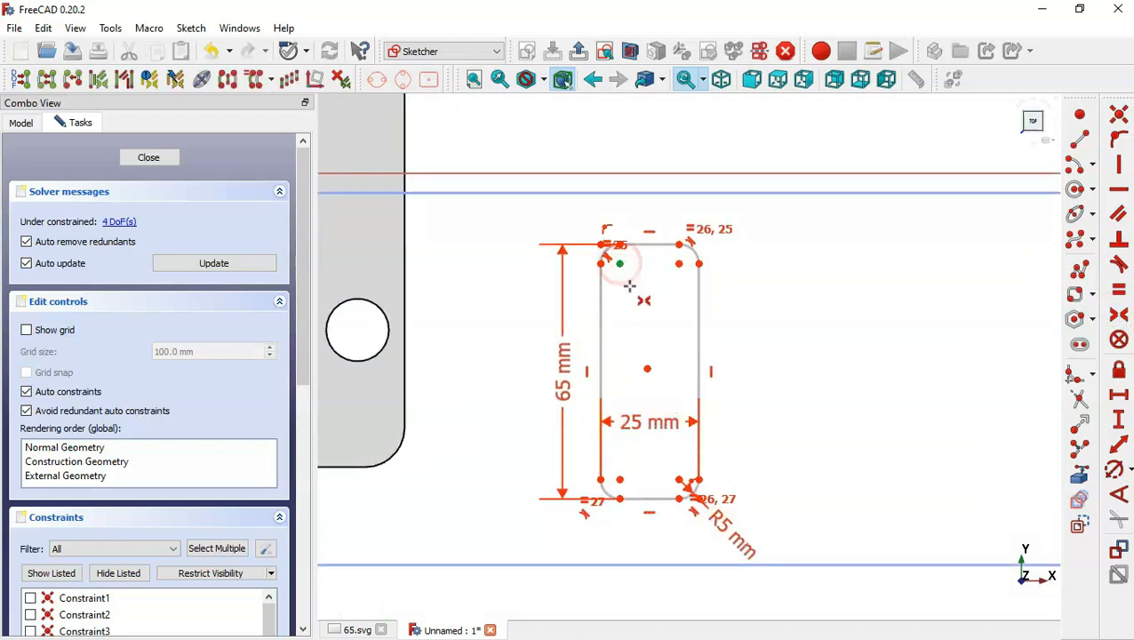
left_click(678, 479)
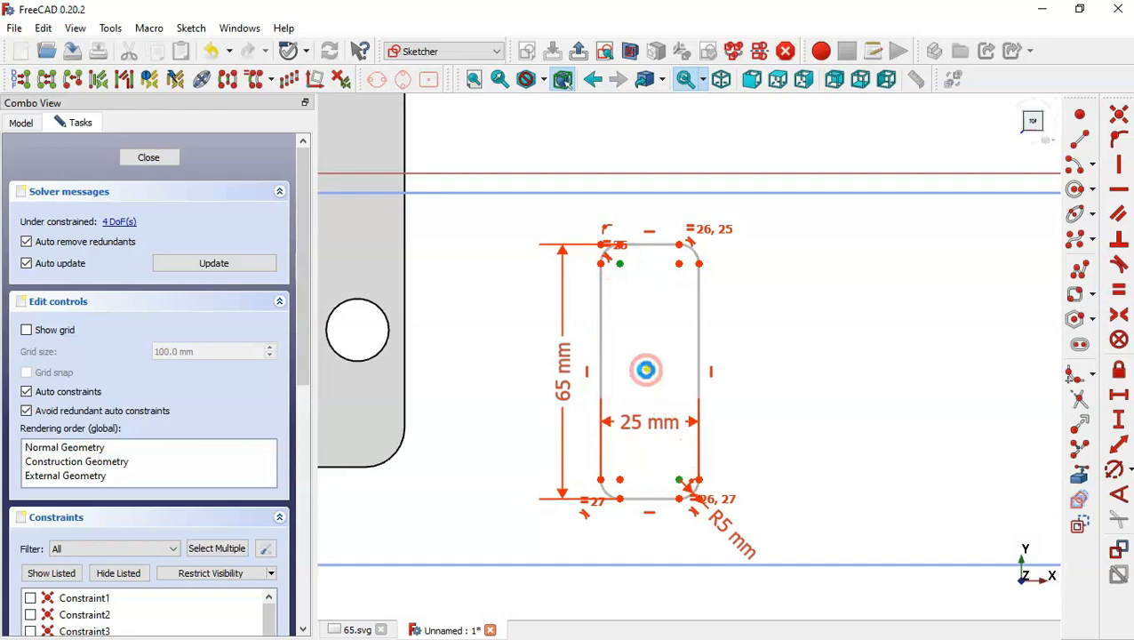
left_click(646, 369)
Constrain two opposite corners of the unrolled surface outline symmetric about the slot's centre point and leave the sketch.
scroll(815, 349, "down", 3)
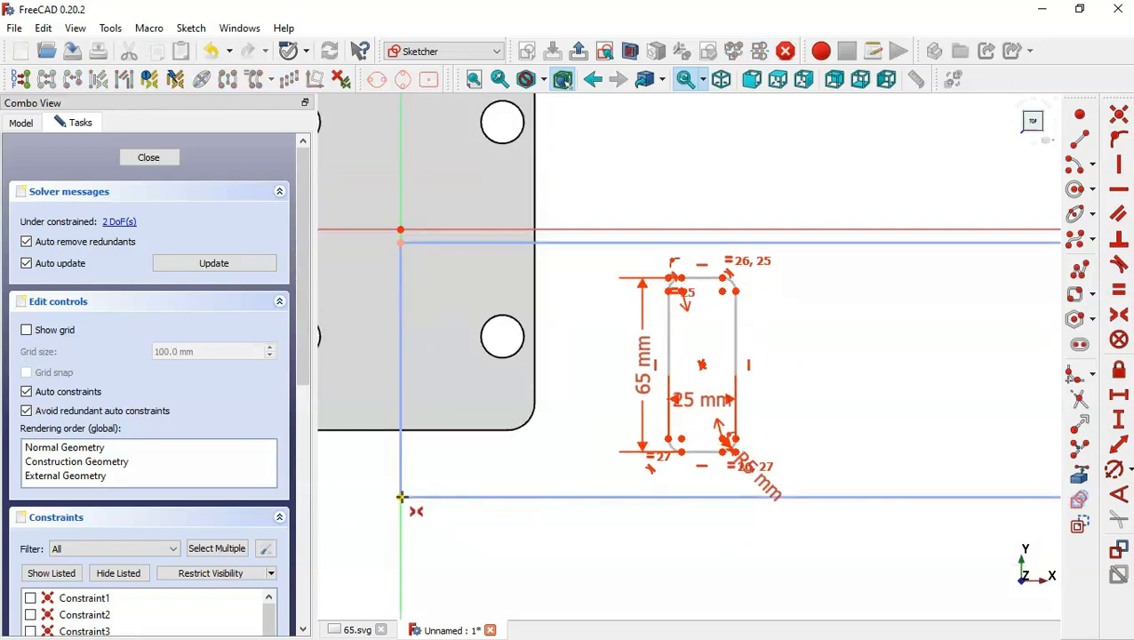
scroll(398, 455, "down", 5)
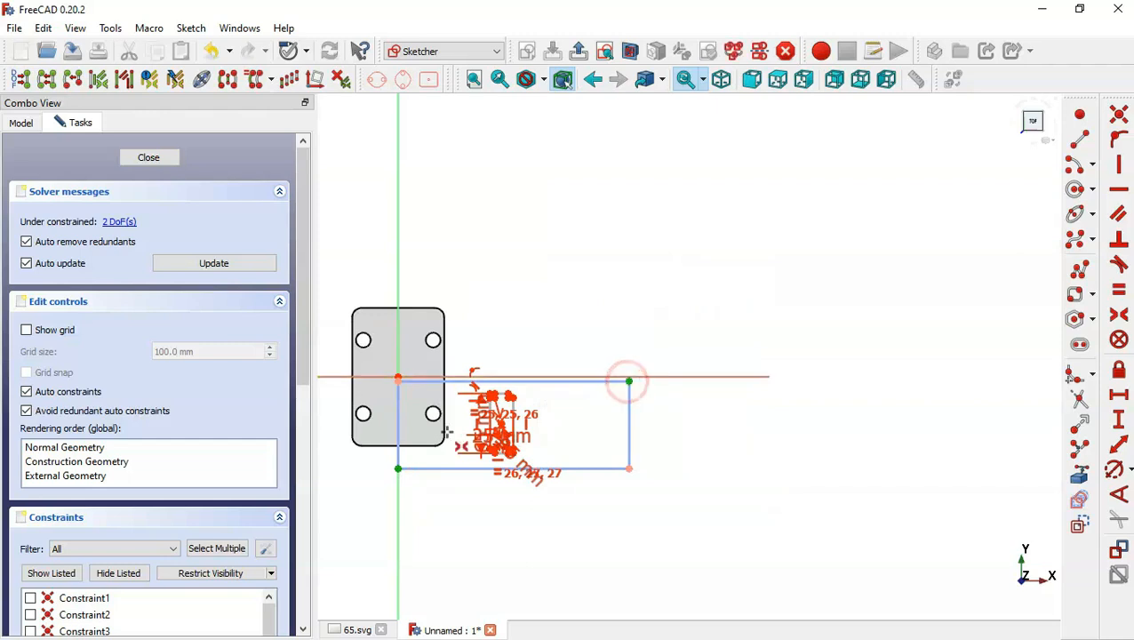
scroll(450, 445, "up", 5)
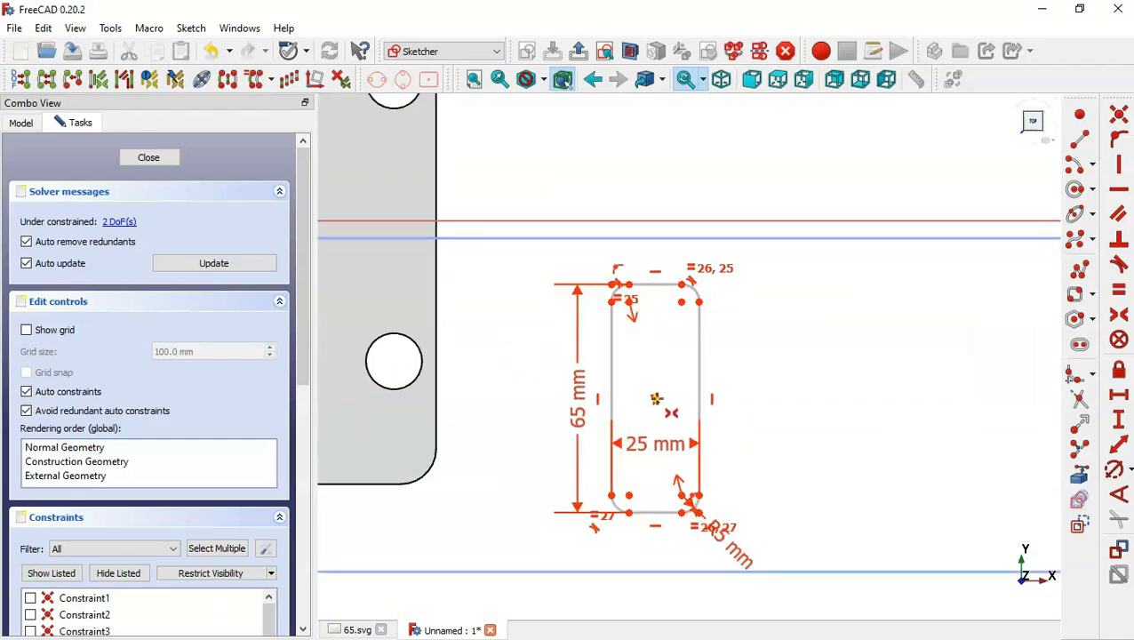
left_click(656, 399)
scroll(783, 371, "down", 4)
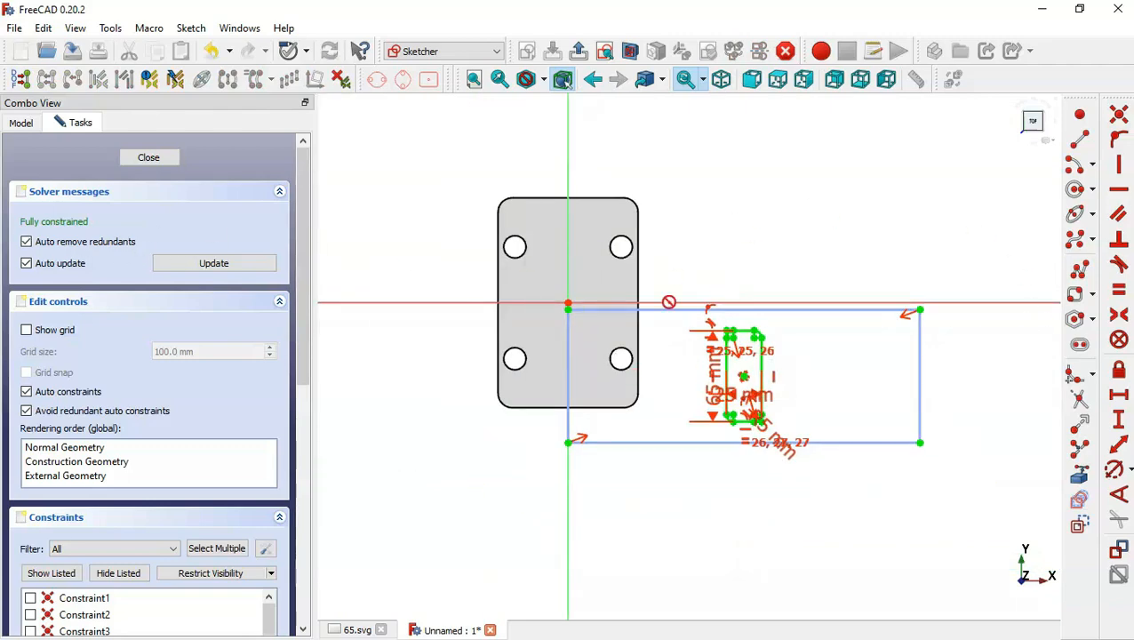
left_click(579, 52)
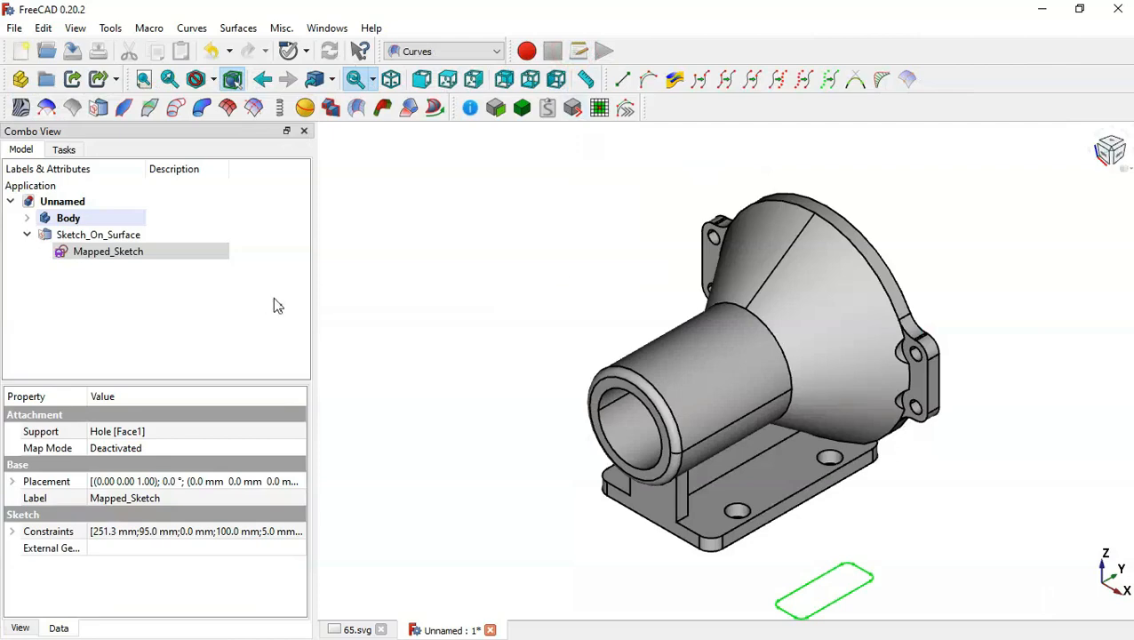
Set the Thickness of Sketch_On_Surface to -20 and inspect the slot inside the cylinder's bore.
middle_click_drag(428, 322, 669, 311)
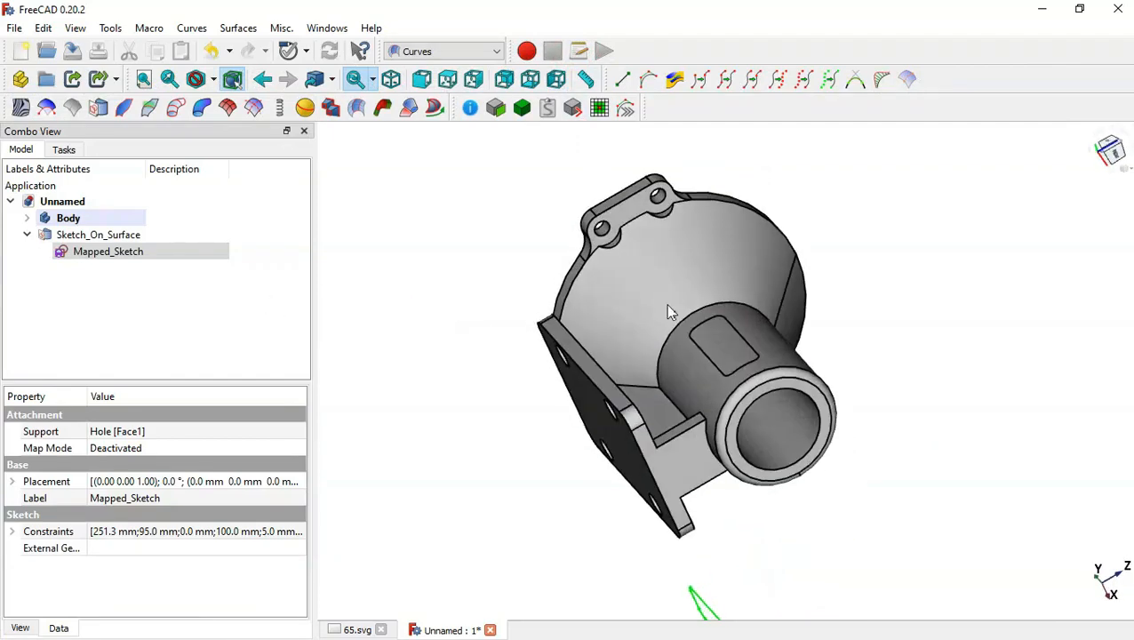
left_click(145, 236)
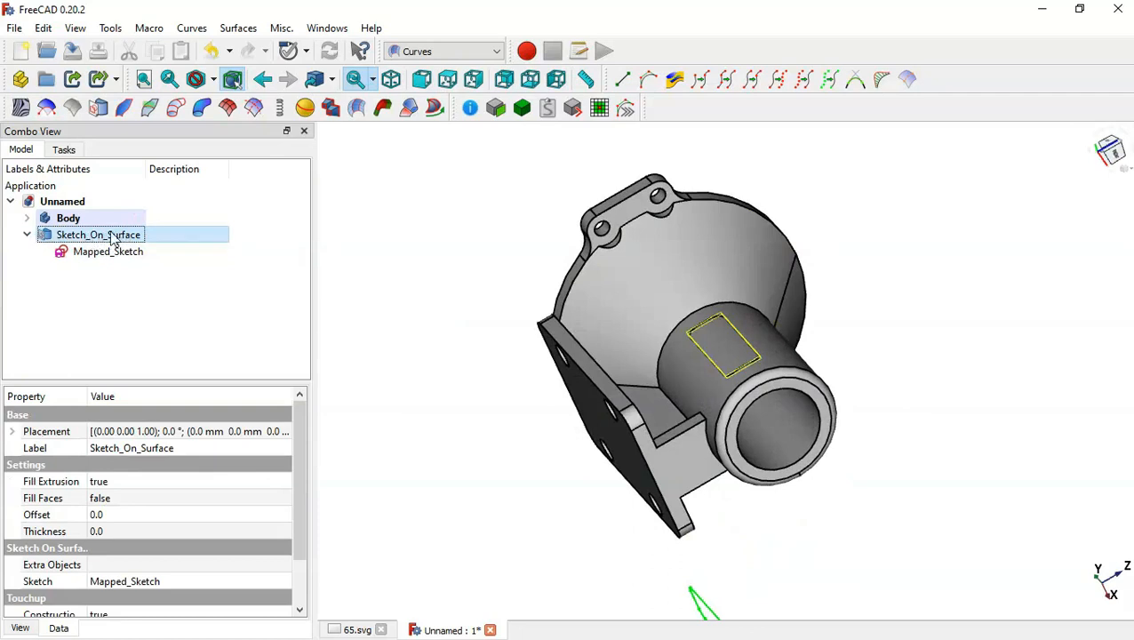
left_click(149, 531)
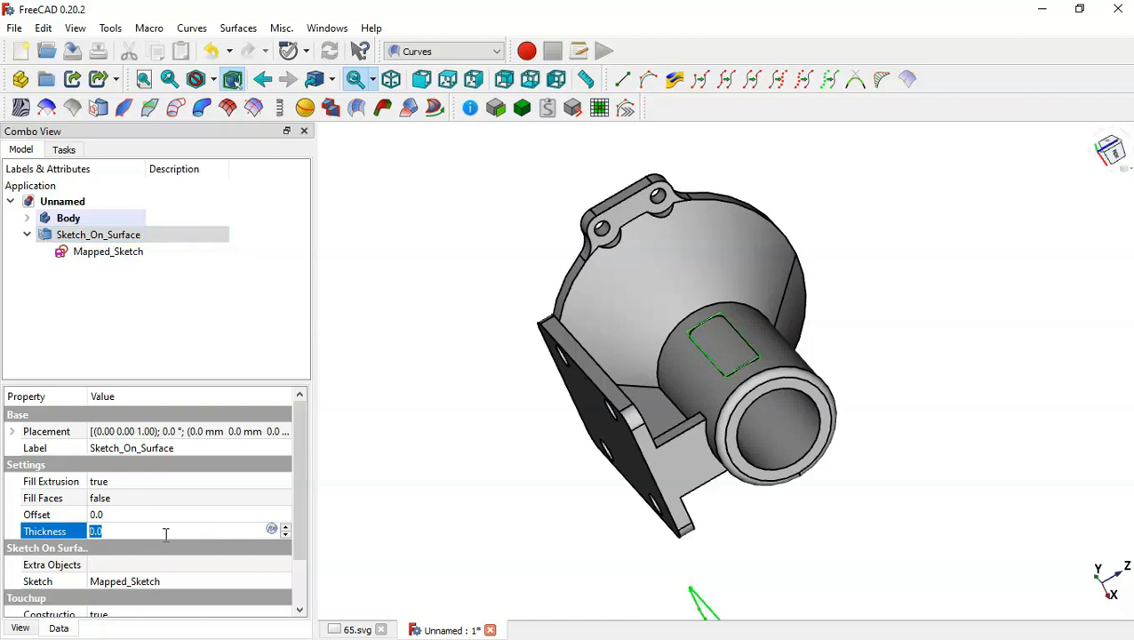
type("-")
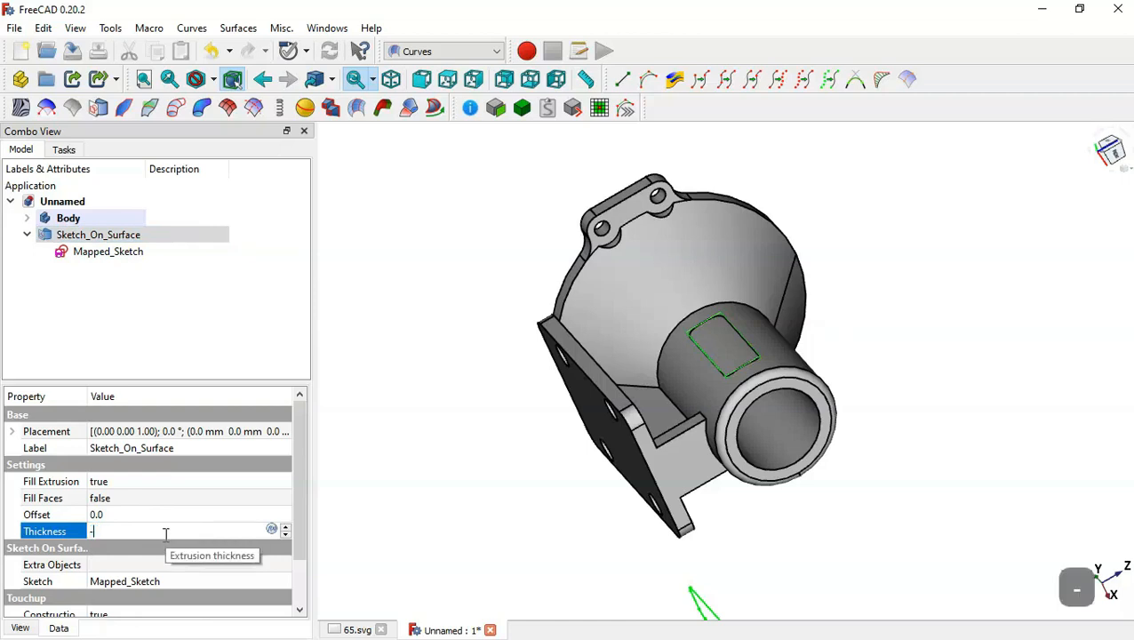
type("20")
left_click(440, 503)
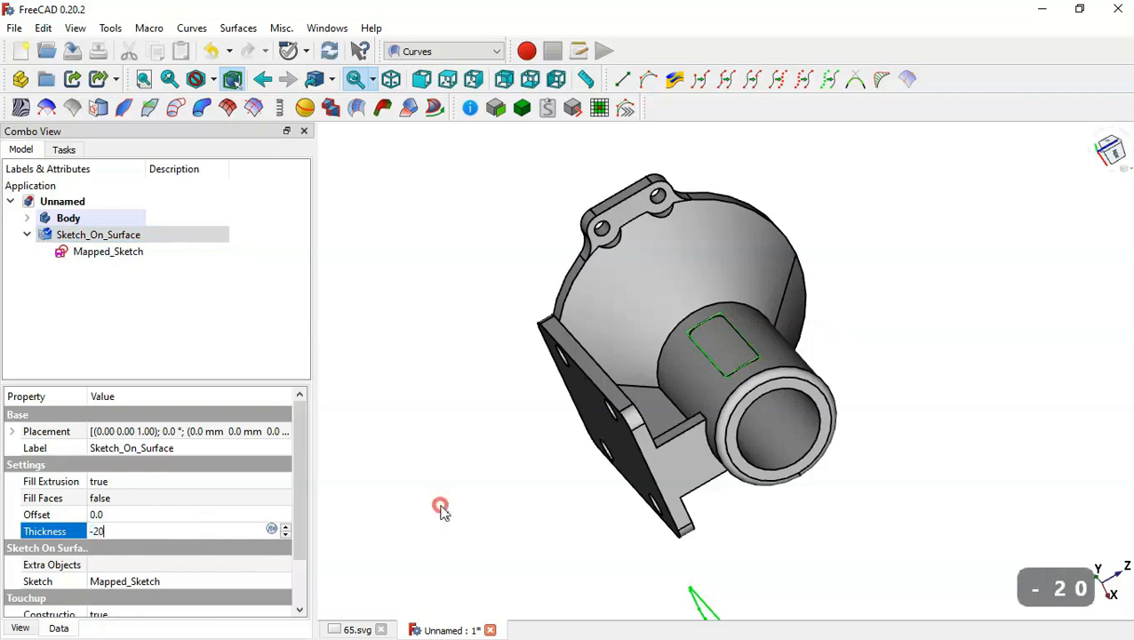
middle_click_drag(941, 511, 852, 446)
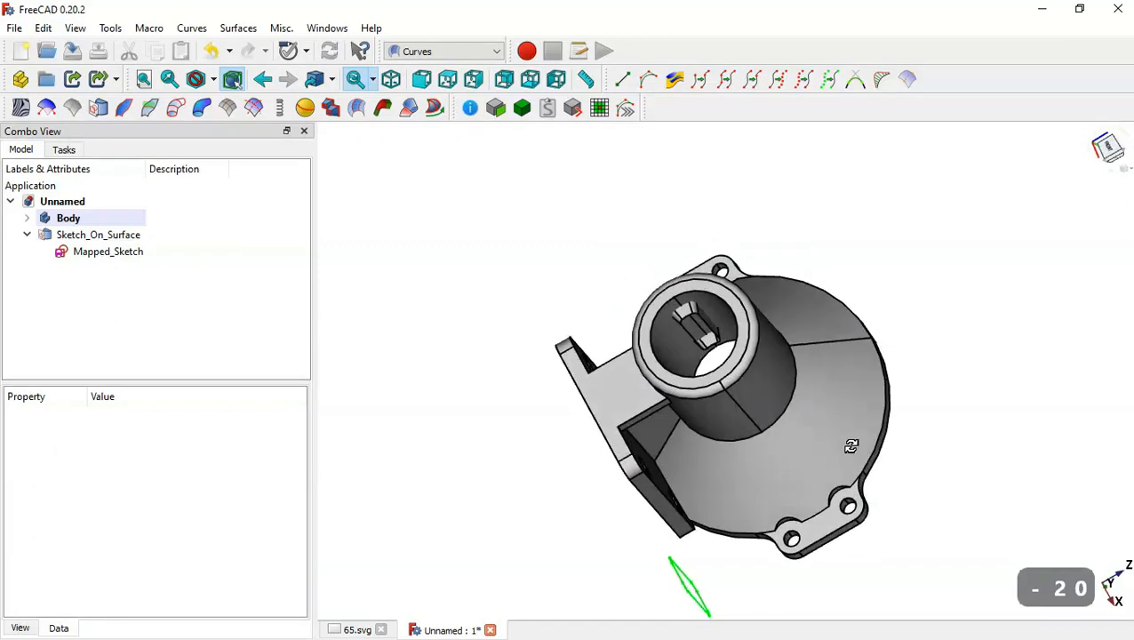
Set Fill Faces of Sketch_On_Surface to true and return the model to its home view.
left_click(96, 235)
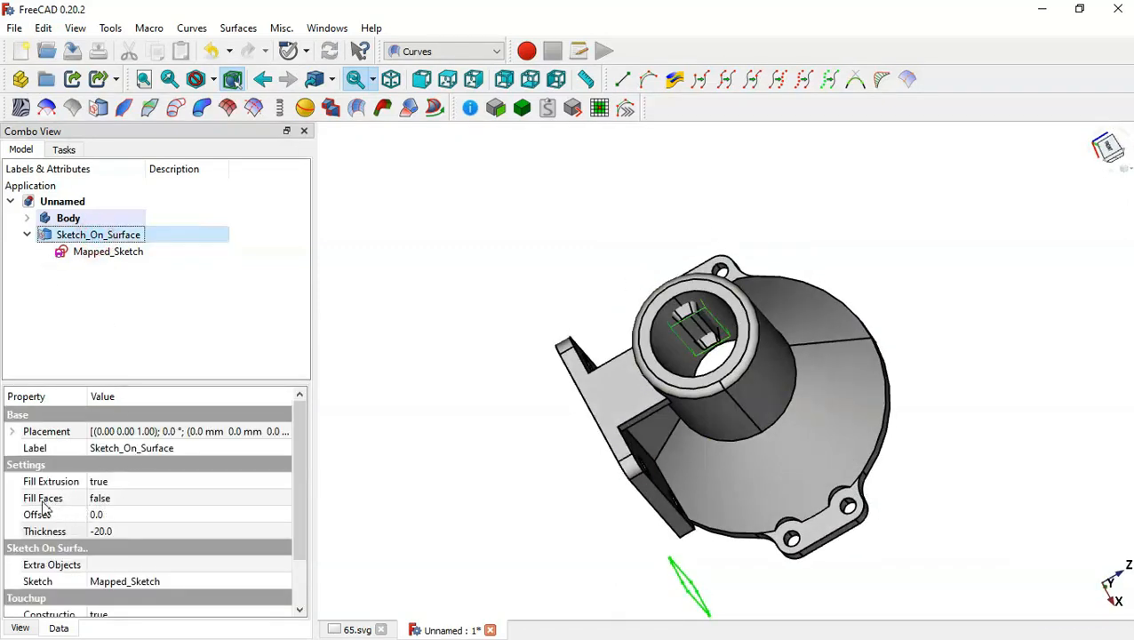
left_click(175, 498)
left_click(175, 497)
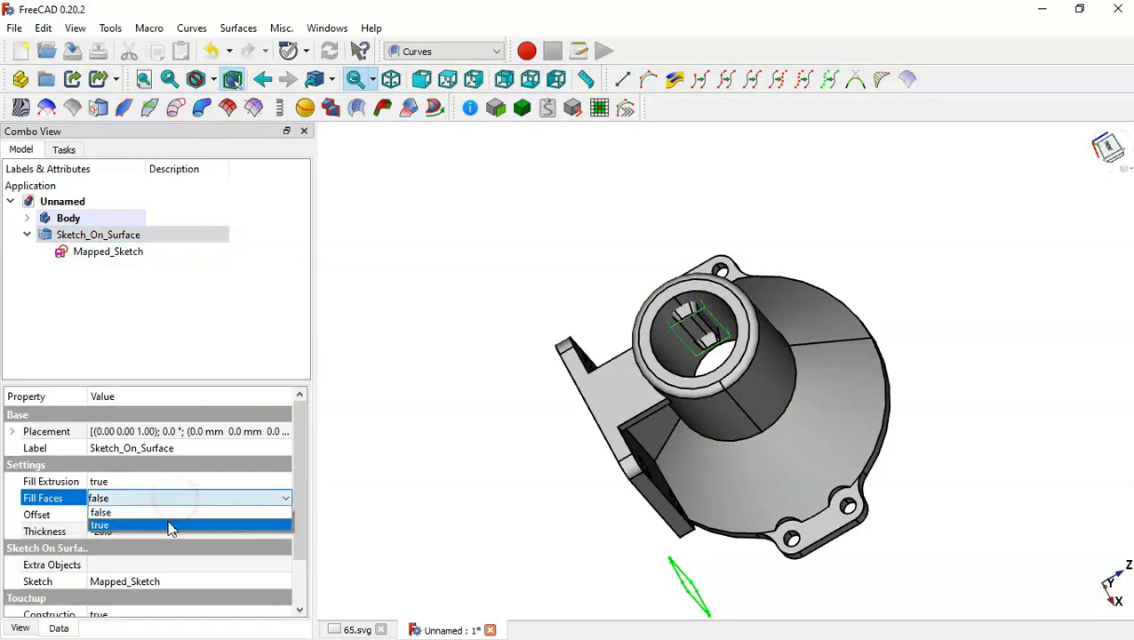
left_click(164, 525)
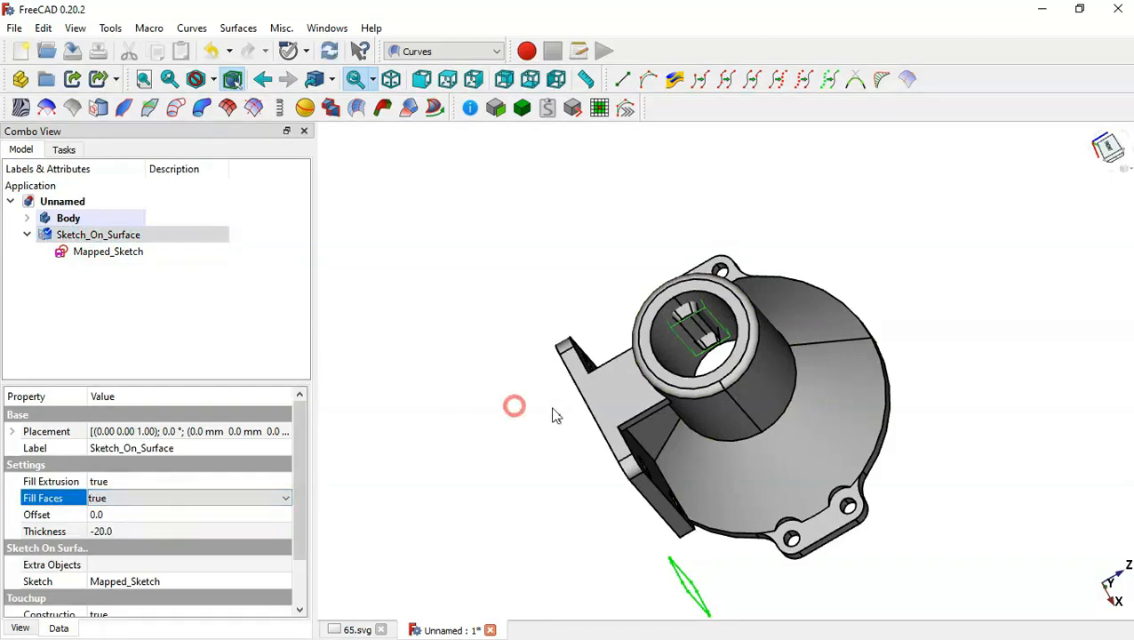
middle_click_drag(473, 394, 588, 478)
key("Home")
left_click(545, 355)
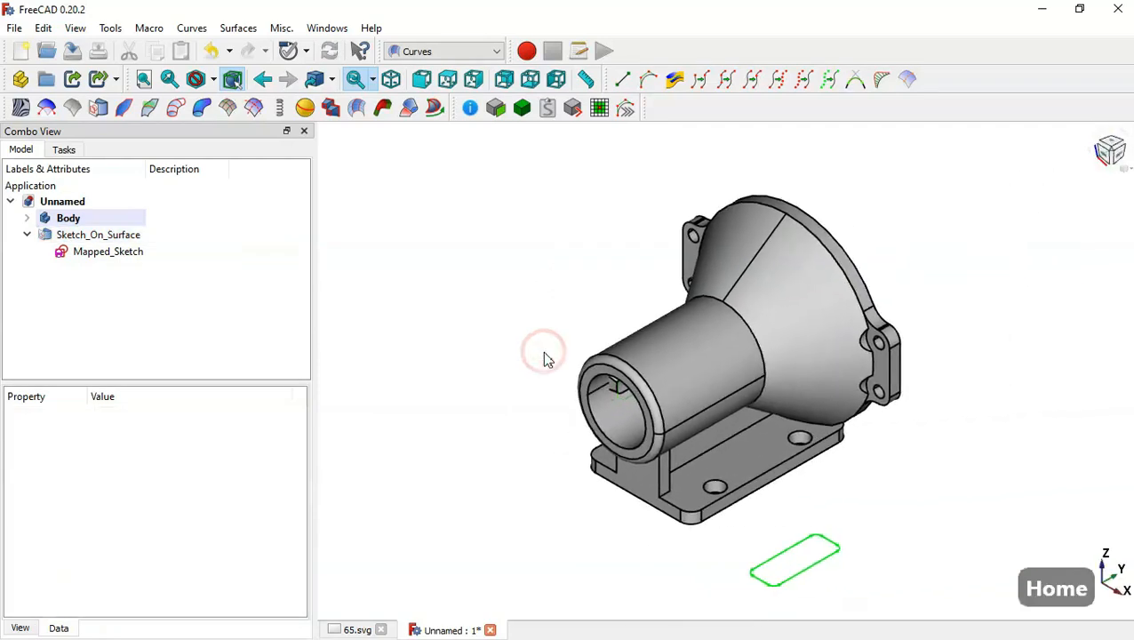
Switch to the Draft workbench and hide Mapped_Sketch.
left_click(473, 56)
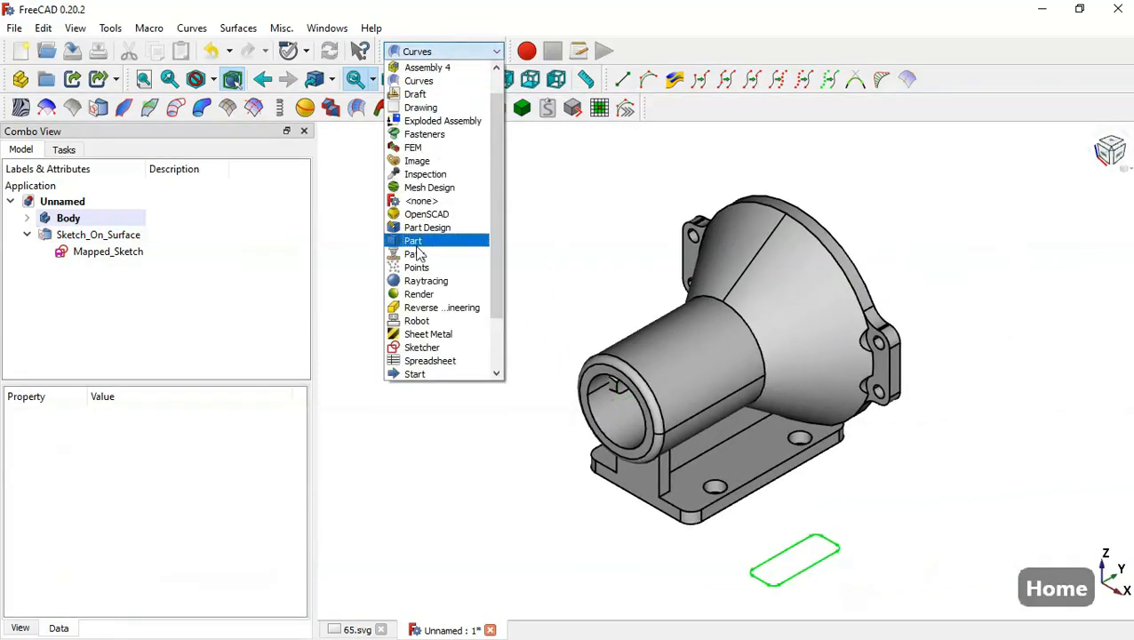
left_click(430, 94)
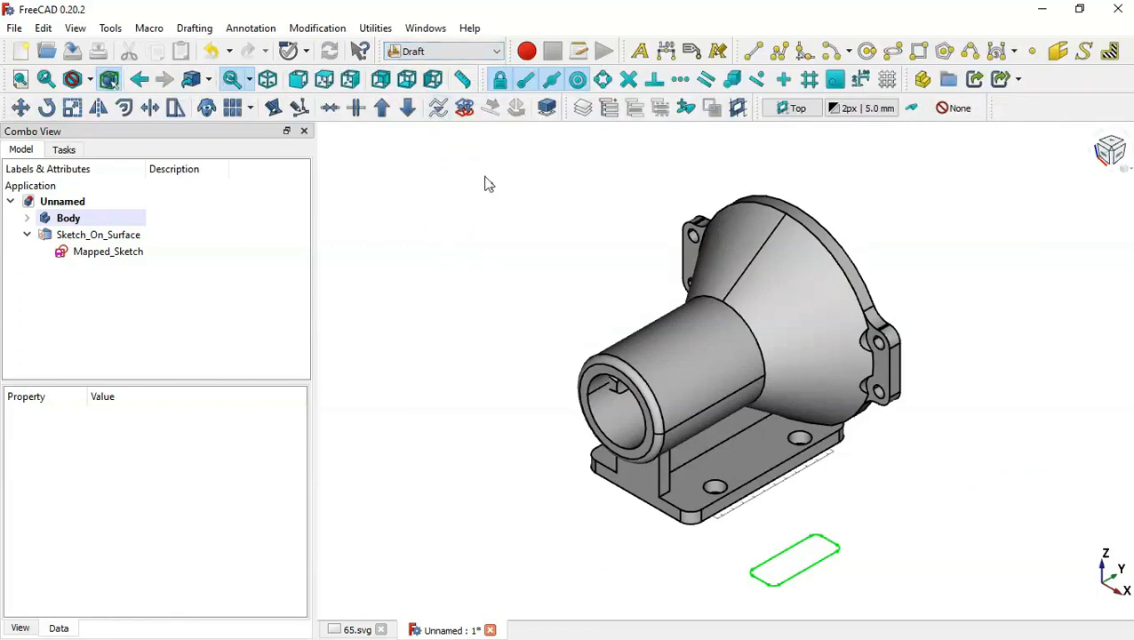
left_click(144, 254)
key("space")
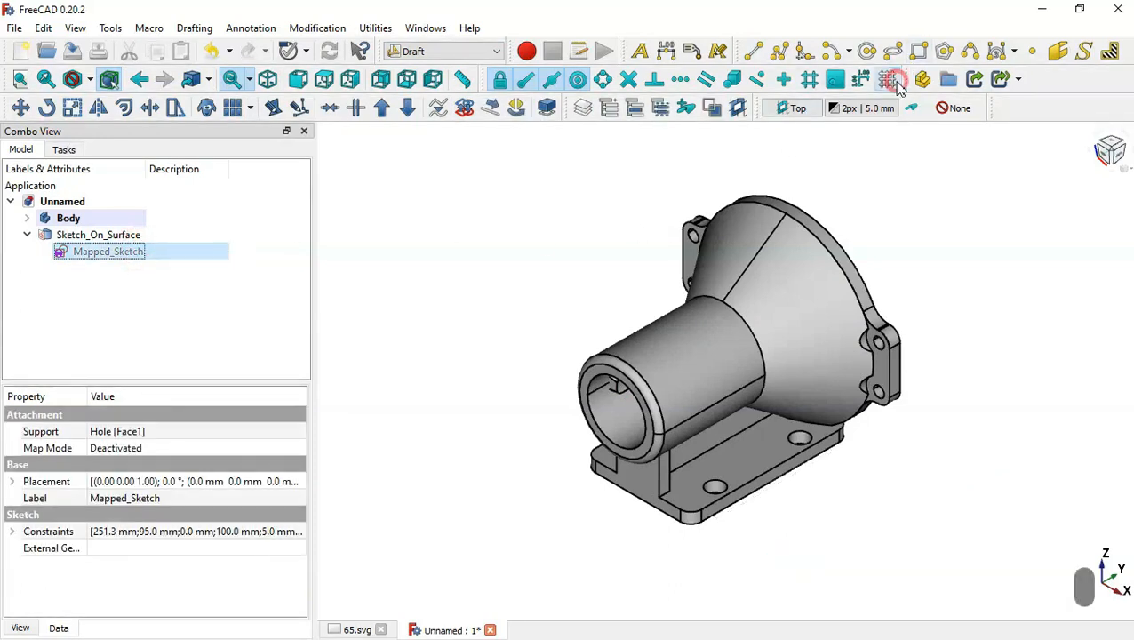
Create a 360° polar array of Sketch_On_Surface with its rotation centre at the centre of the cylinder's open end (0, -95, 80 mm).
left_click(163, 233)
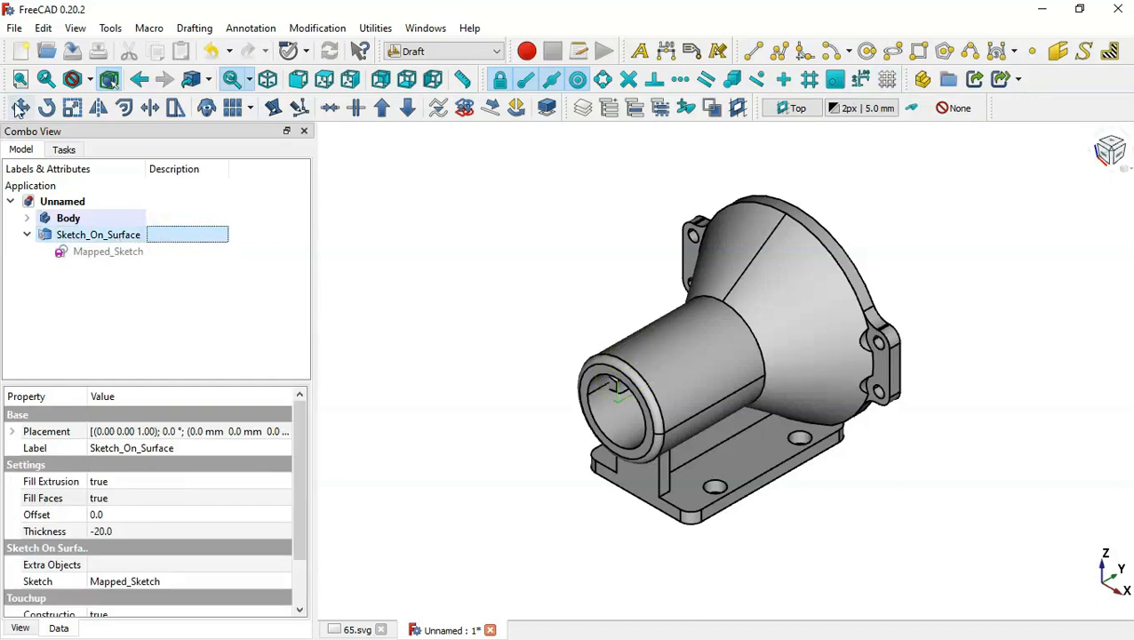
left_click(250, 109)
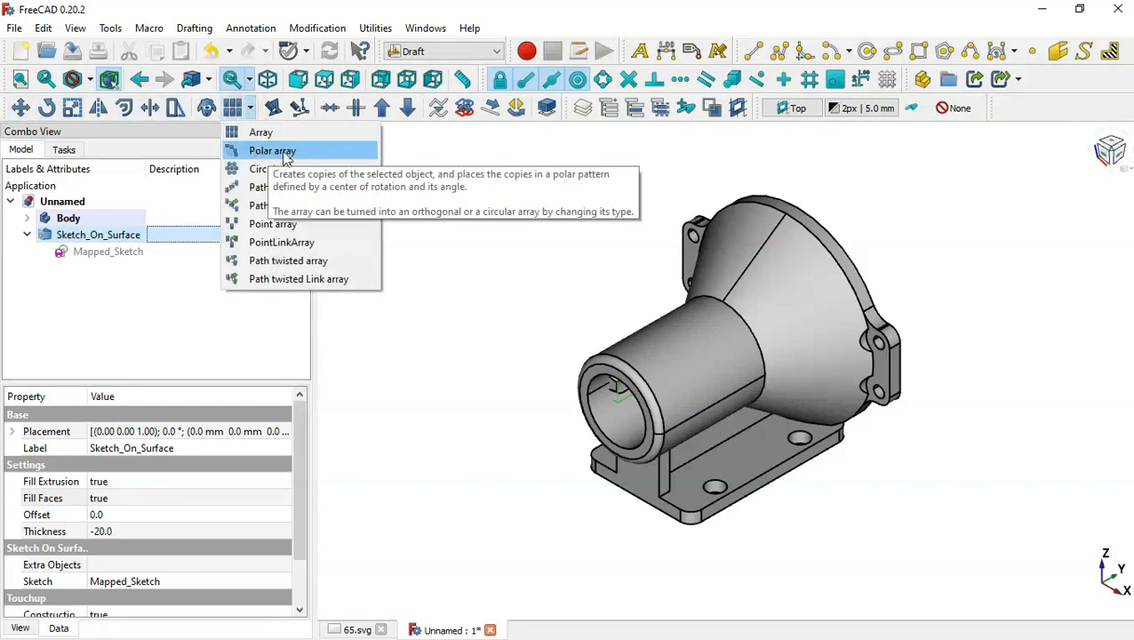
left_click(313, 156)
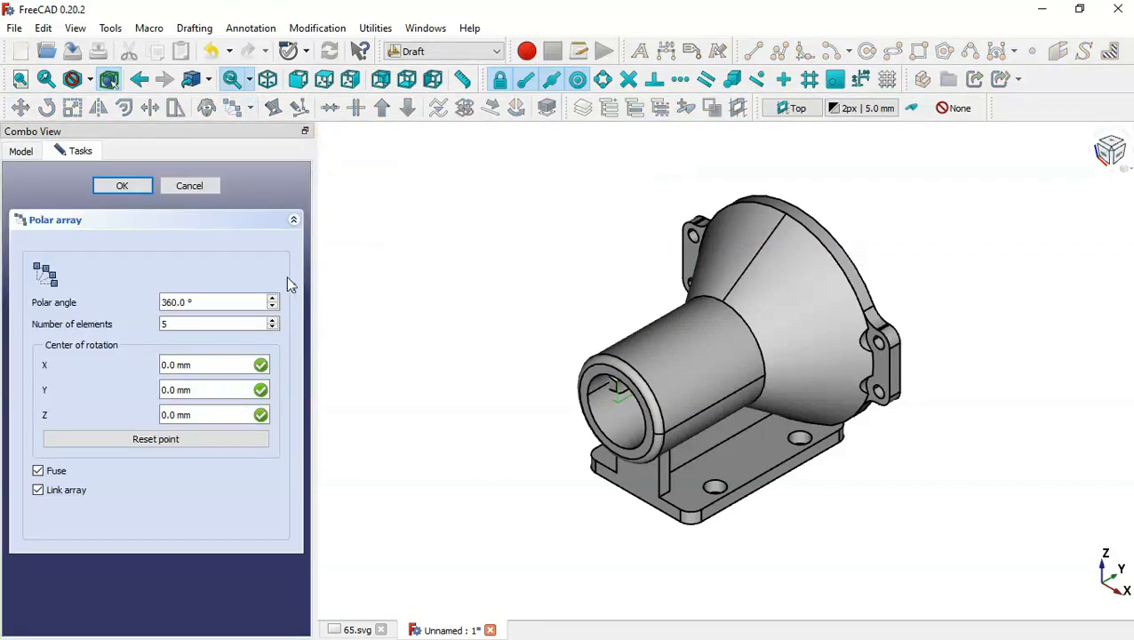
left_click(637, 391)
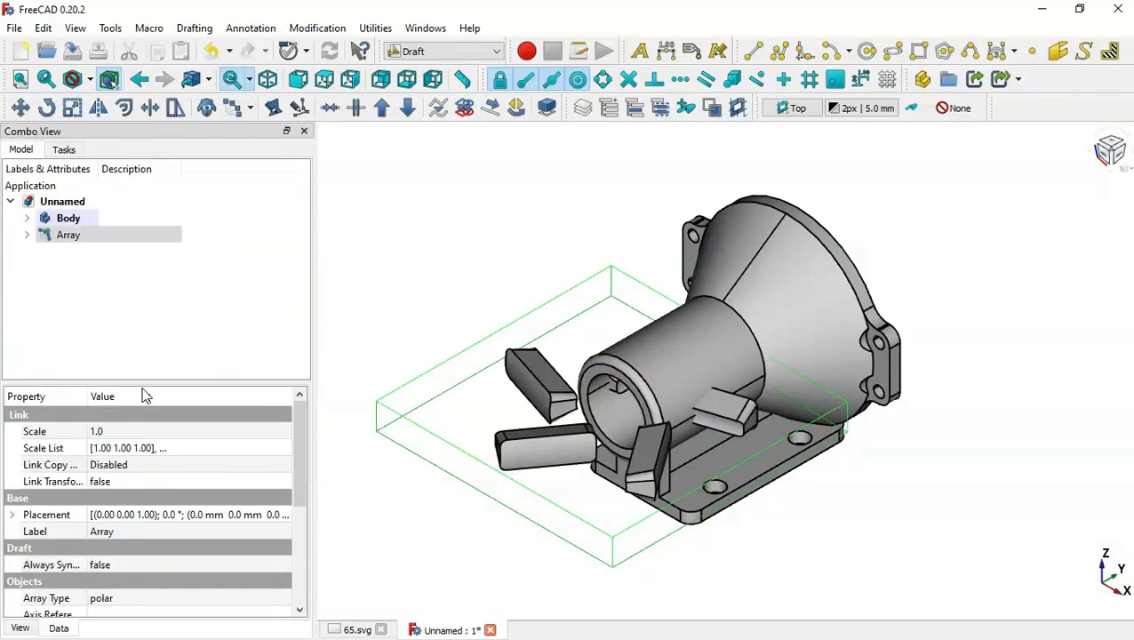
Set the polar array's Number Polar to 2.
left_click_drag(149, 382, 150, 279)
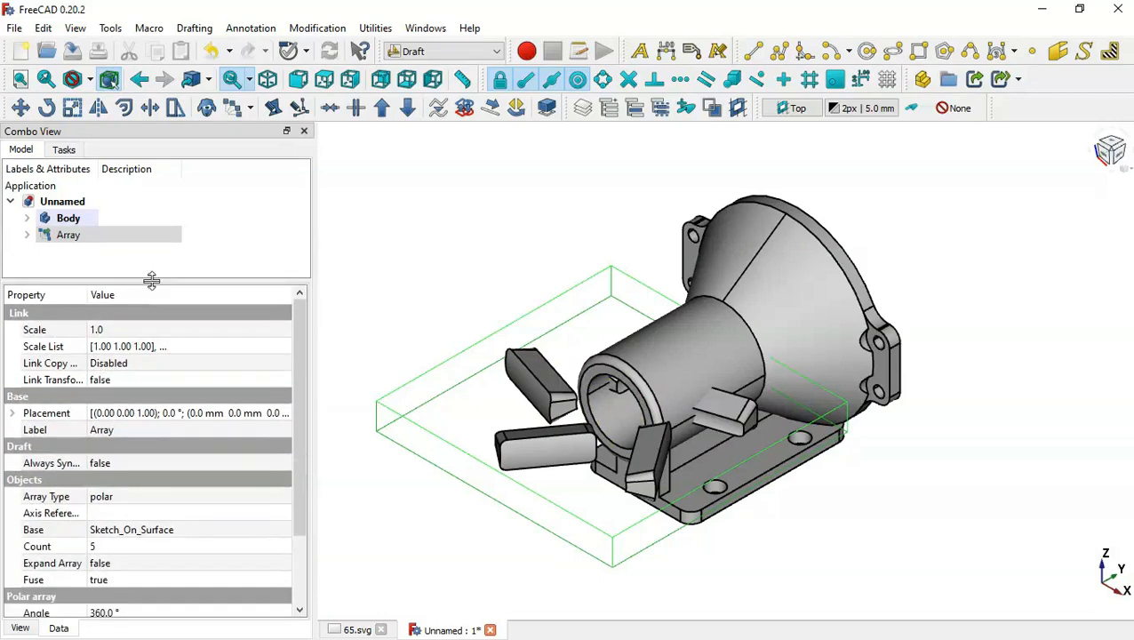
left_click(109, 237)
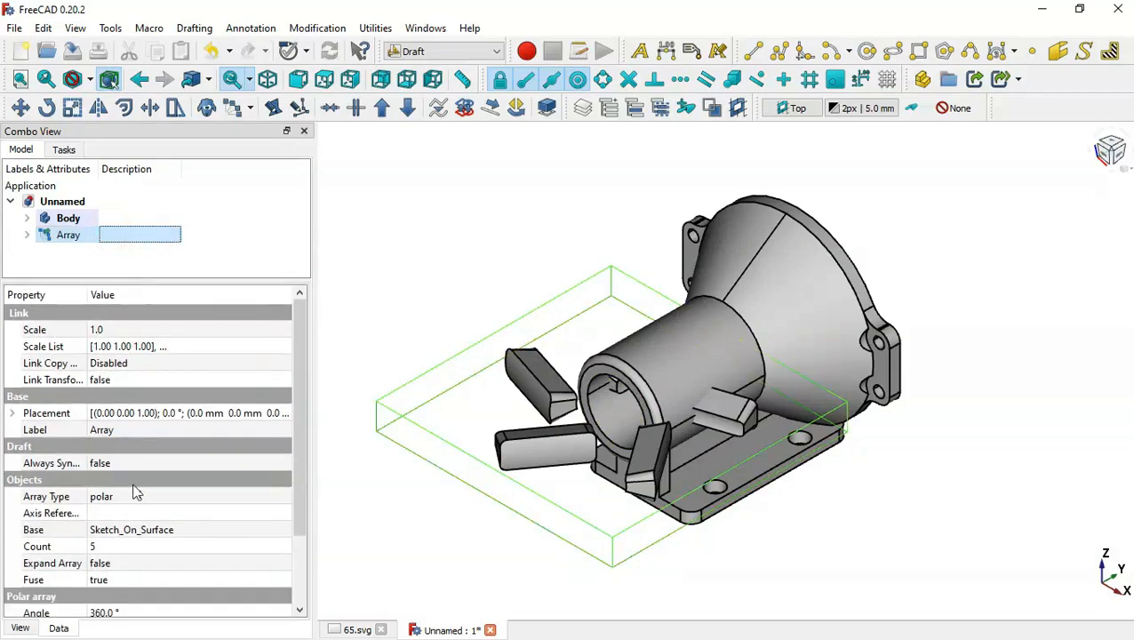
left_click_drag(297, 444, 300, 567)
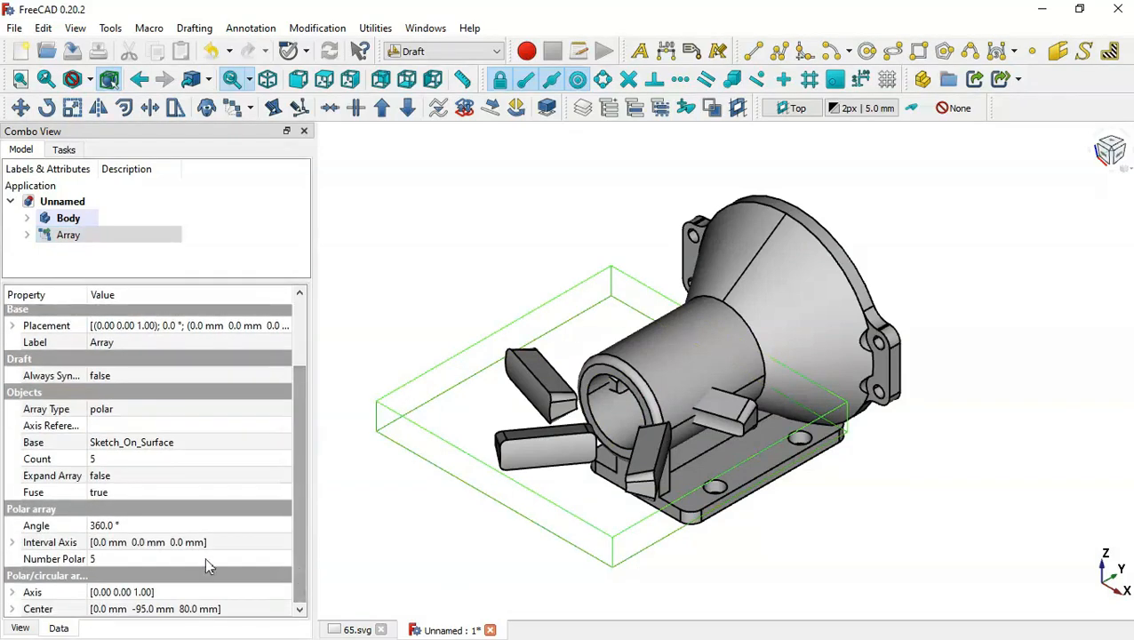
left_click(122, 560)
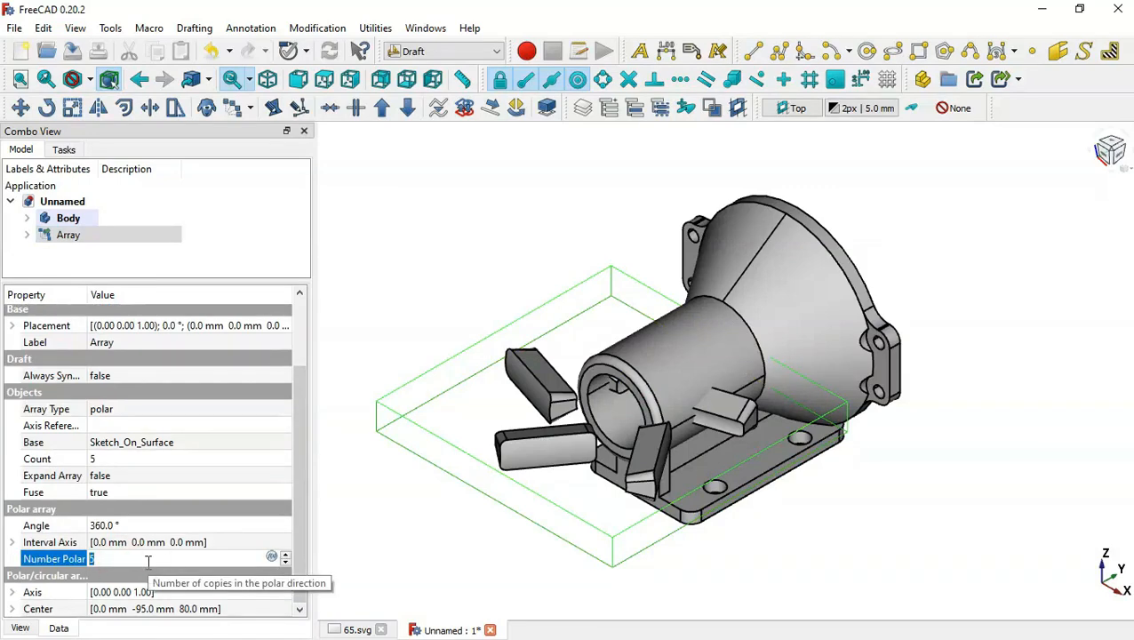
type("2")
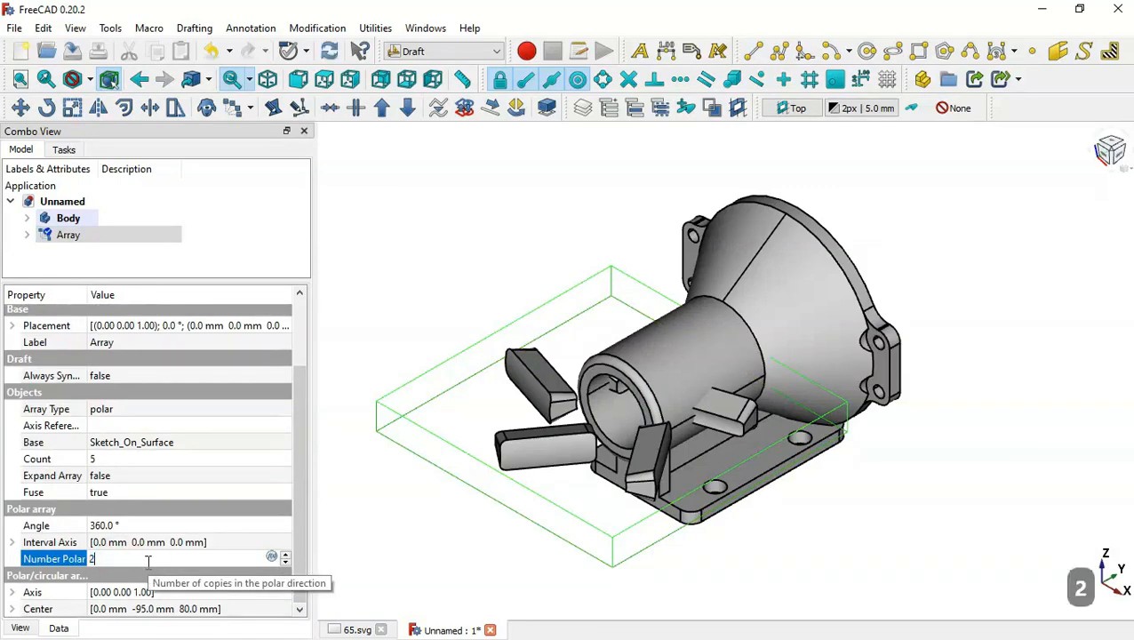
left_click(299, 488)
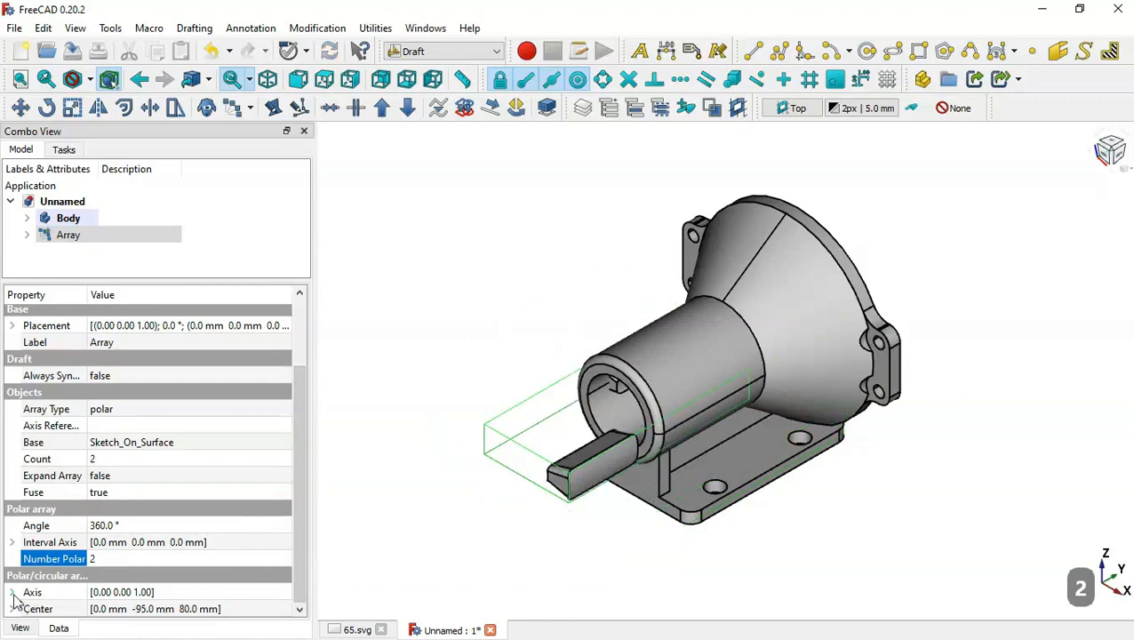
Set the array's Axis to y 1 and z 0, and compare the two slot solids with the 65.svg drawing.
left_click_drag(298, 436, 316, 574)
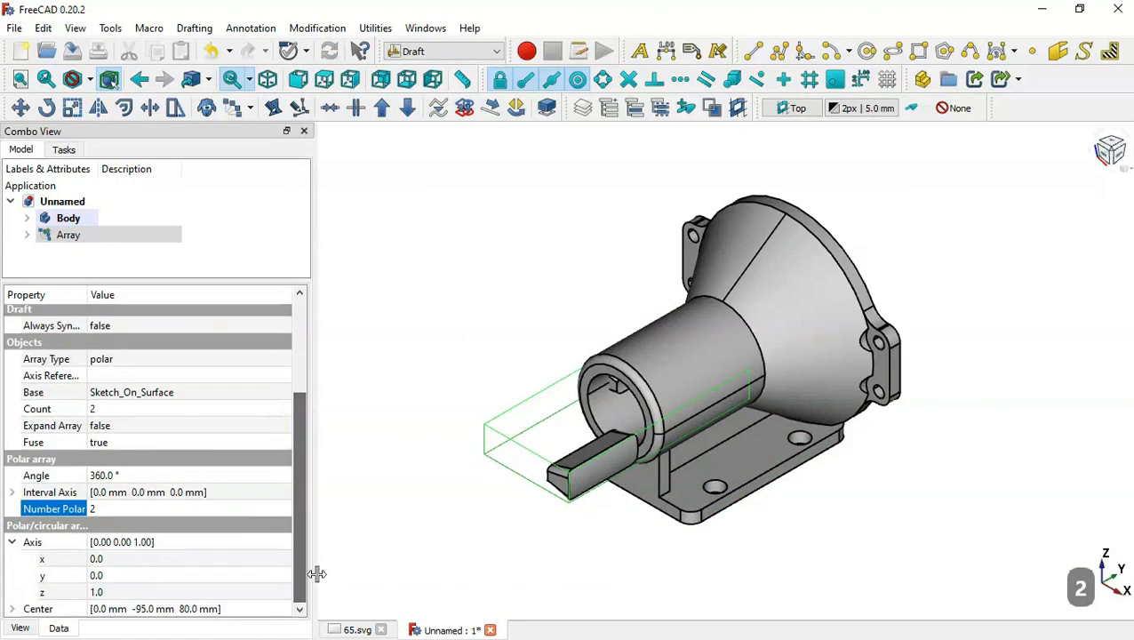
left_click(123, 577)
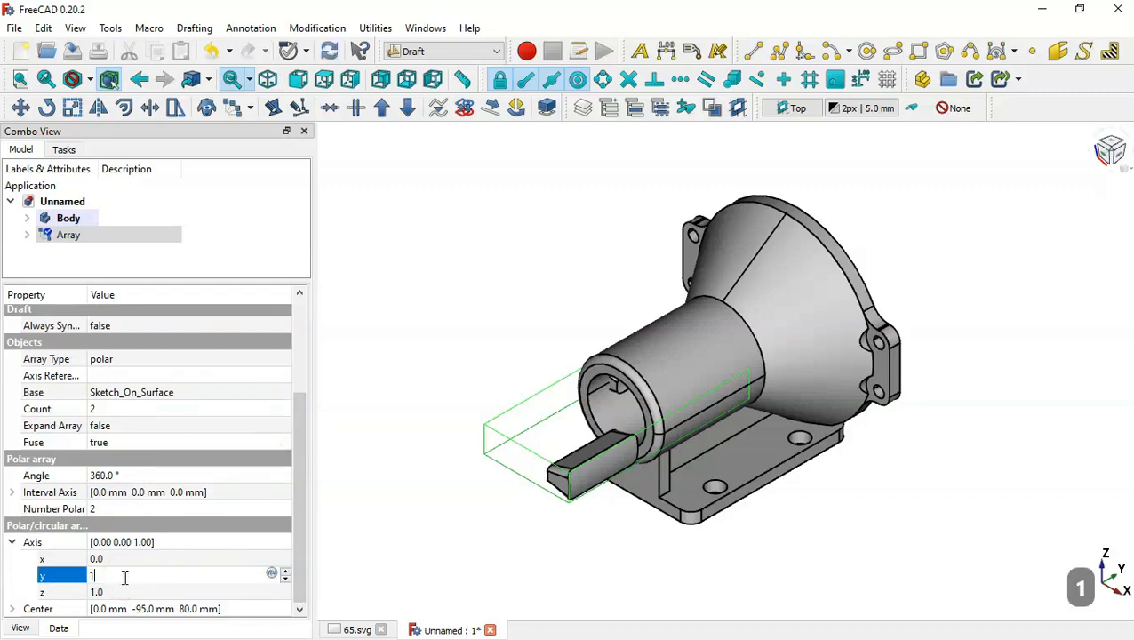
left_click(128, 591)
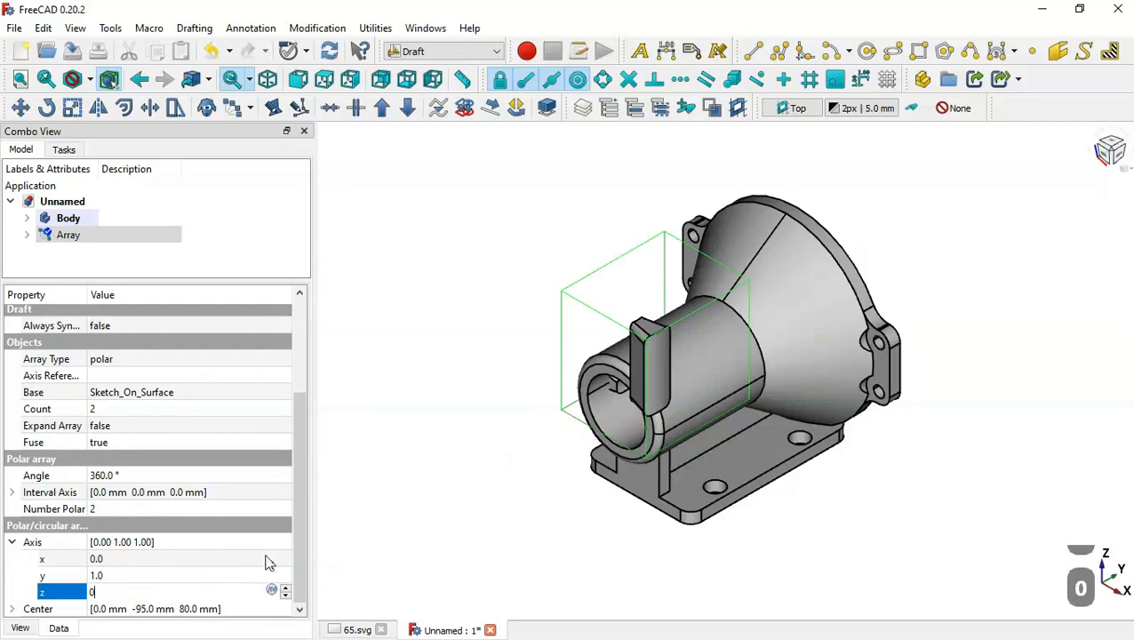
type("0")
key("Return")
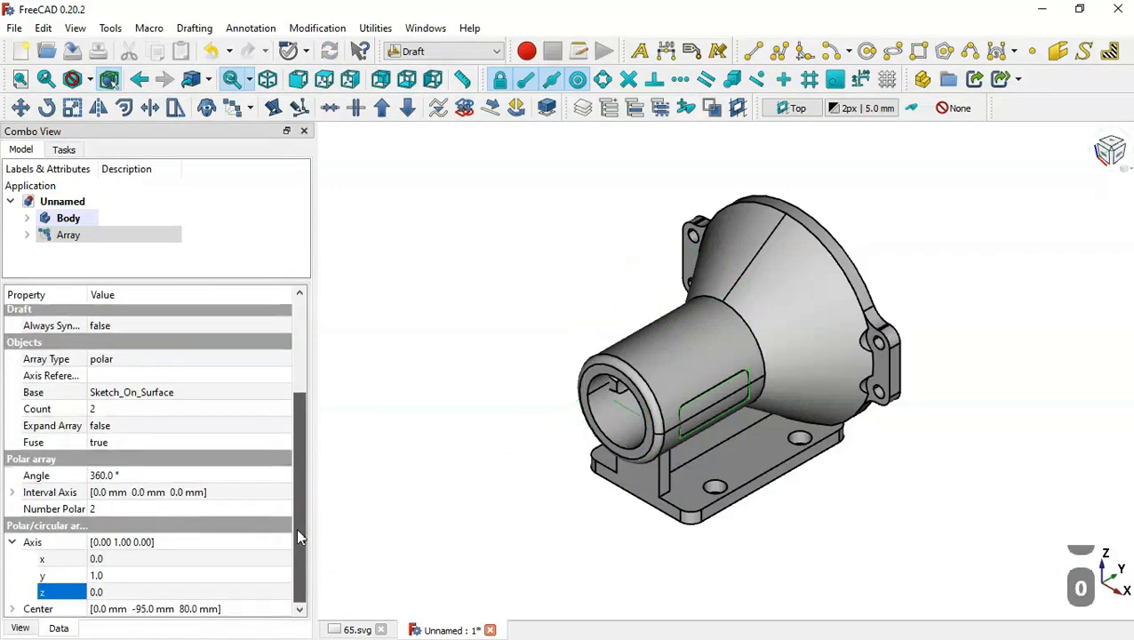
middle_click_drag(545, 503, 643, 480)
key("ctrl+Tab")
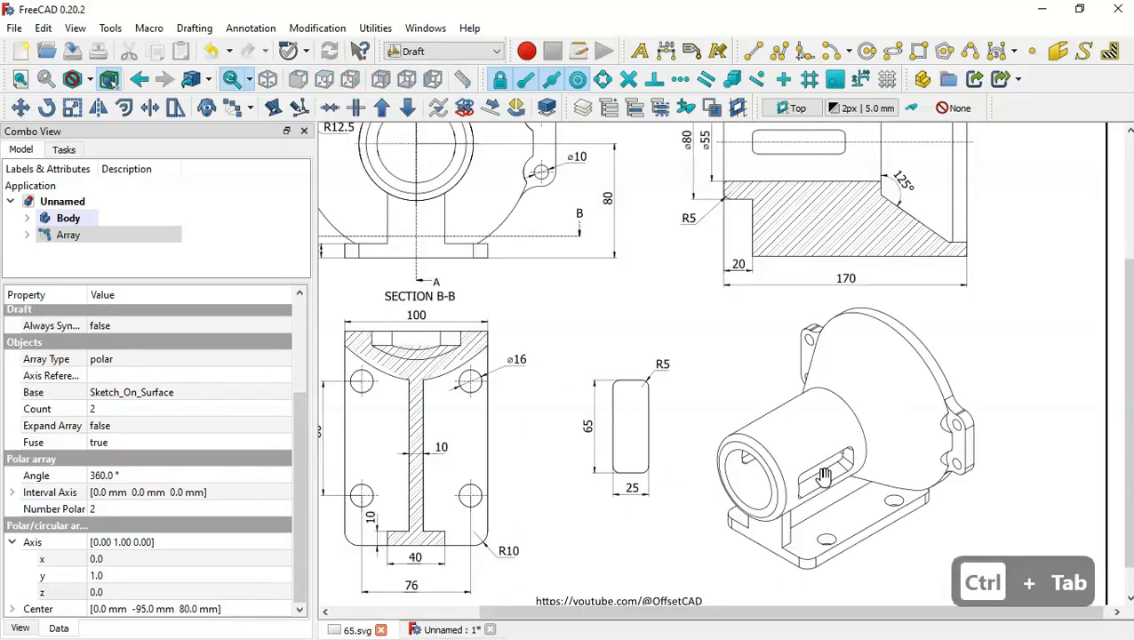
key("ctrl+Tab")
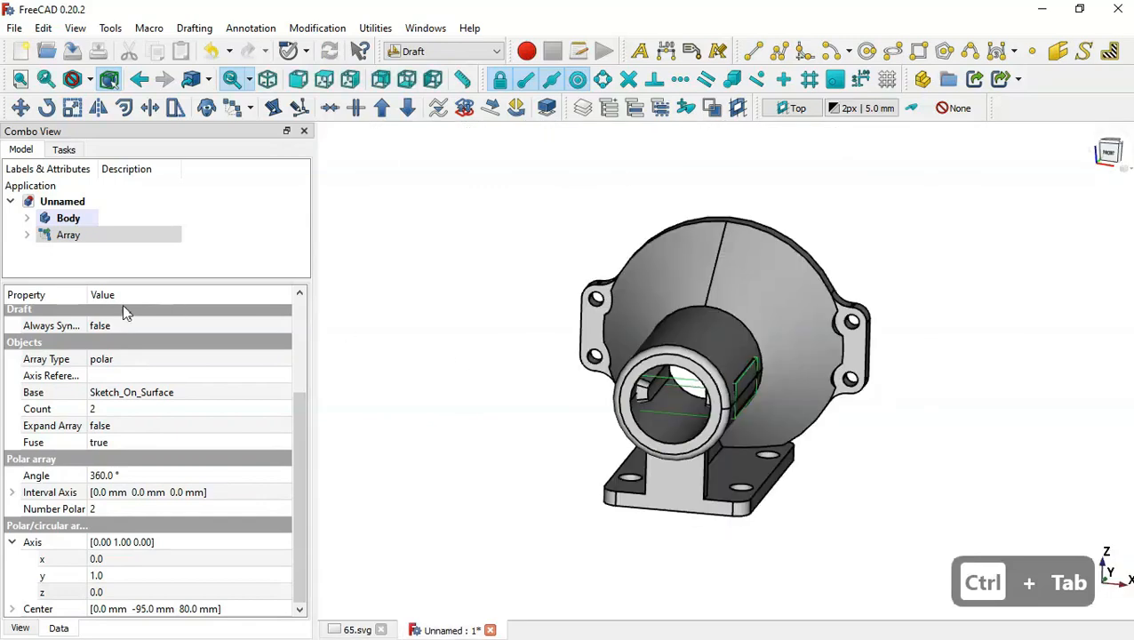
Switch to the Part workbench and subtract Array from Body with a boolean Cut.
left_click(326, 284)
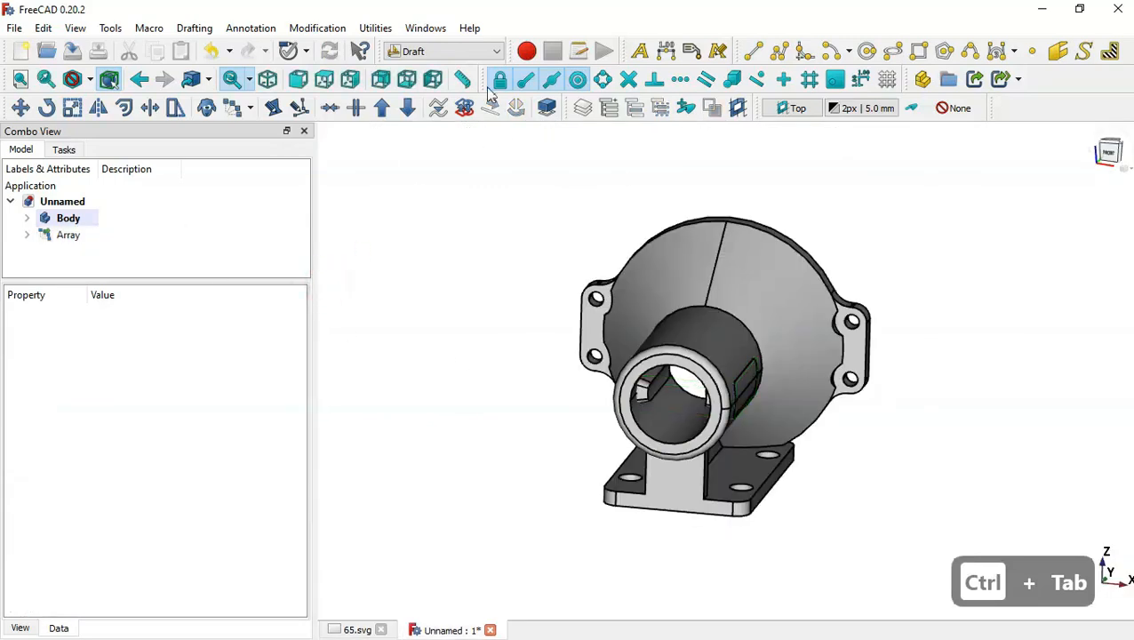
left_click(453, 51)
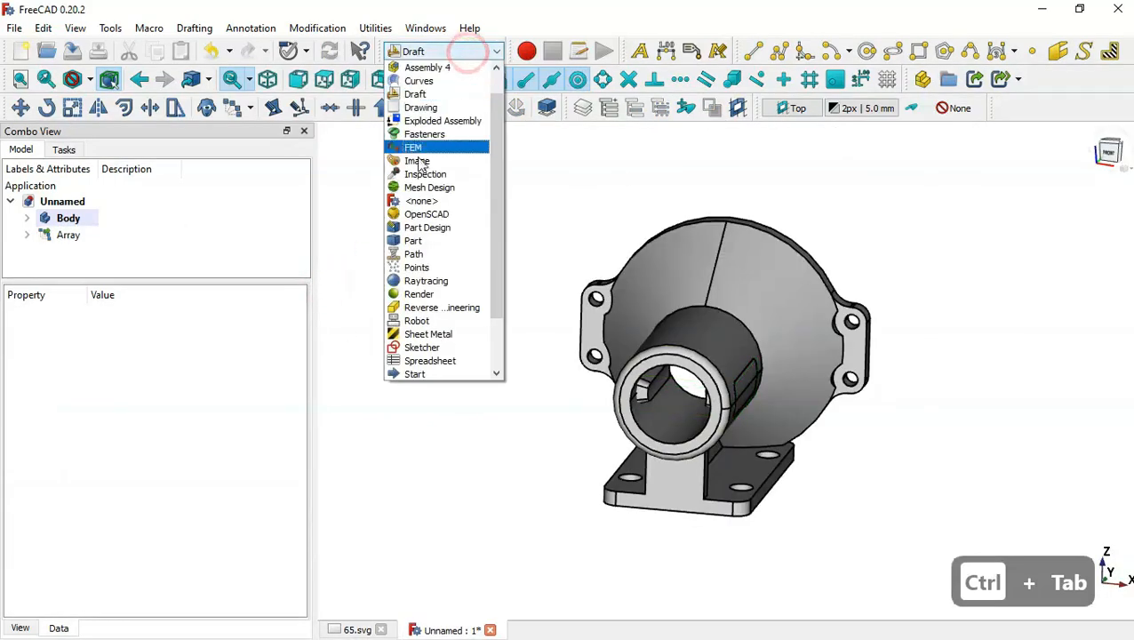
left_click(453, 241)
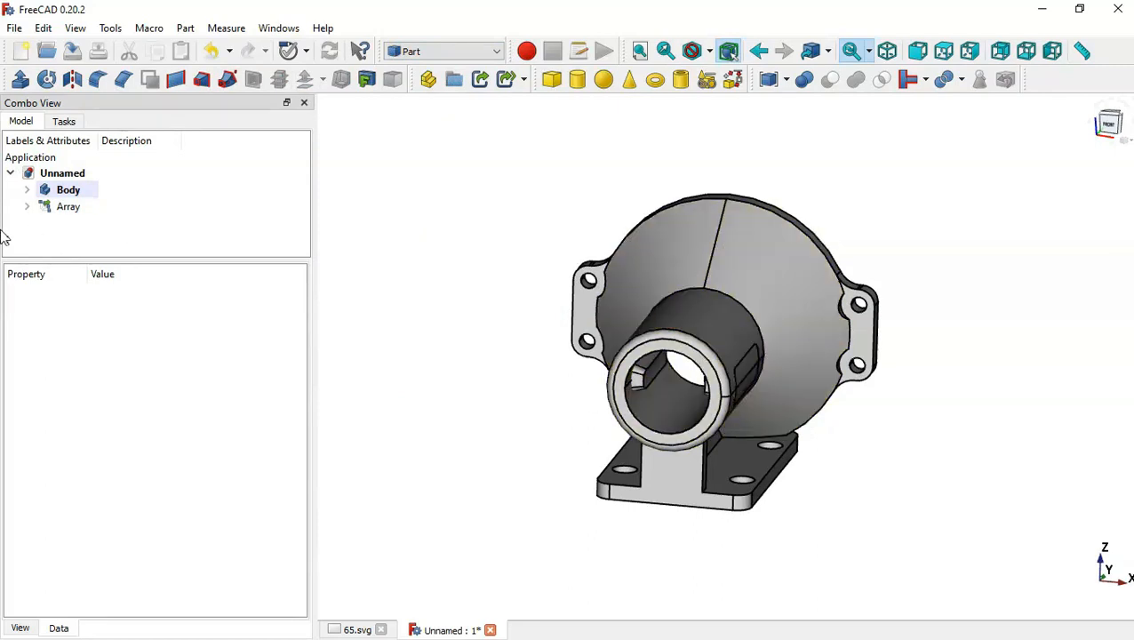
left_click(104, 196)
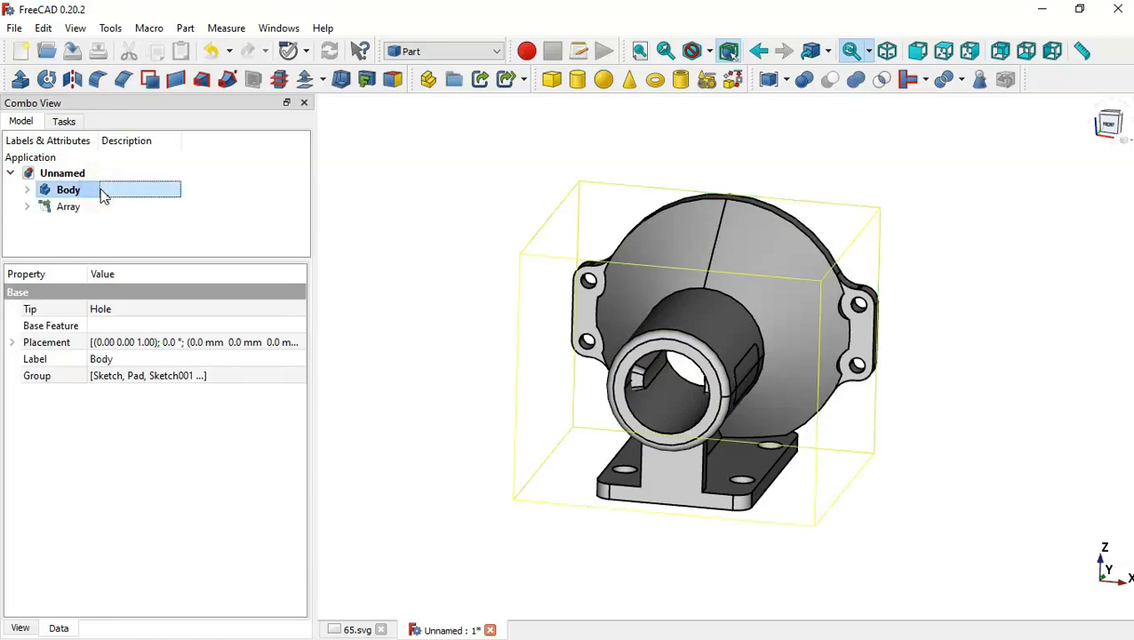
left_click(96, 210, "ctrl")
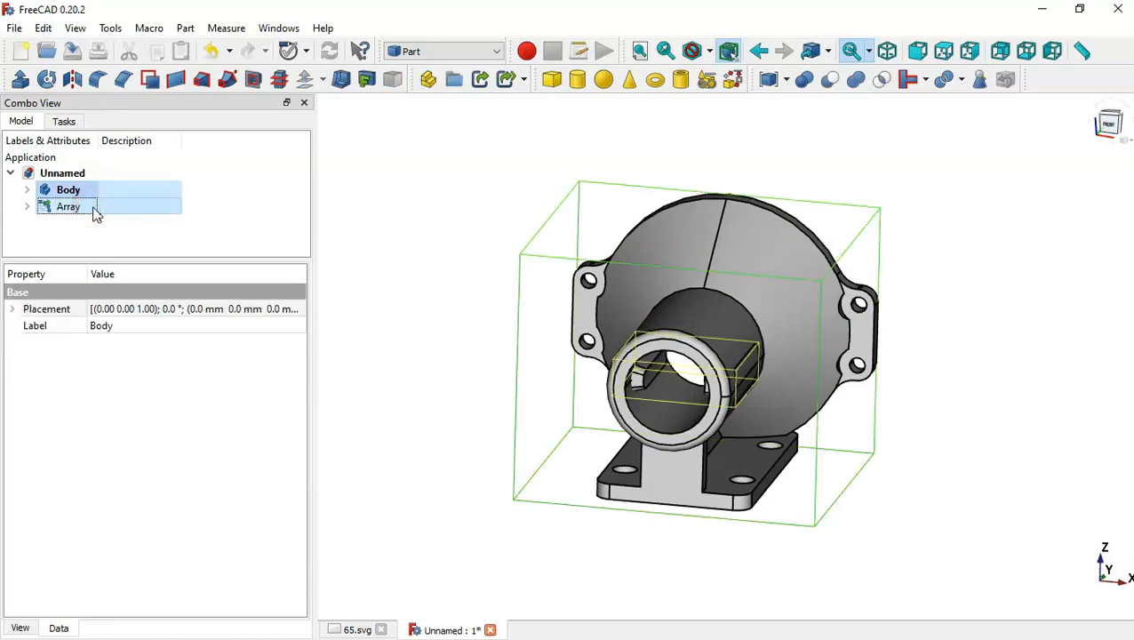
left_click(832, 81)
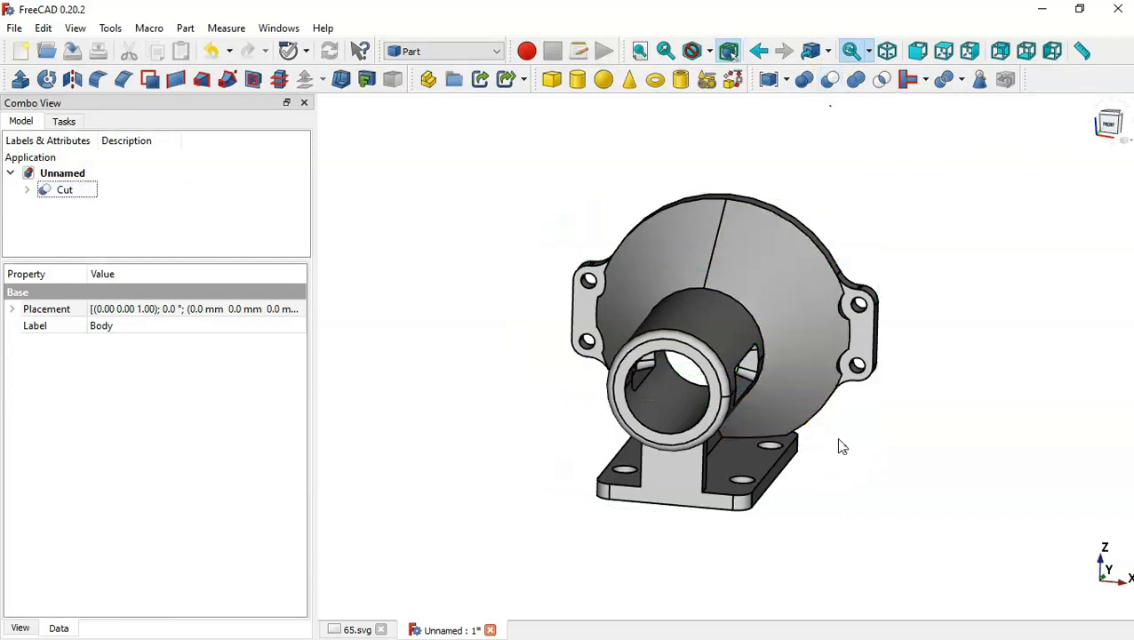
Examine the finished housing and its side slots from all sides and compare it with the isometric view in 65.svg.
left_click_drag(838, 437, 722, 397)
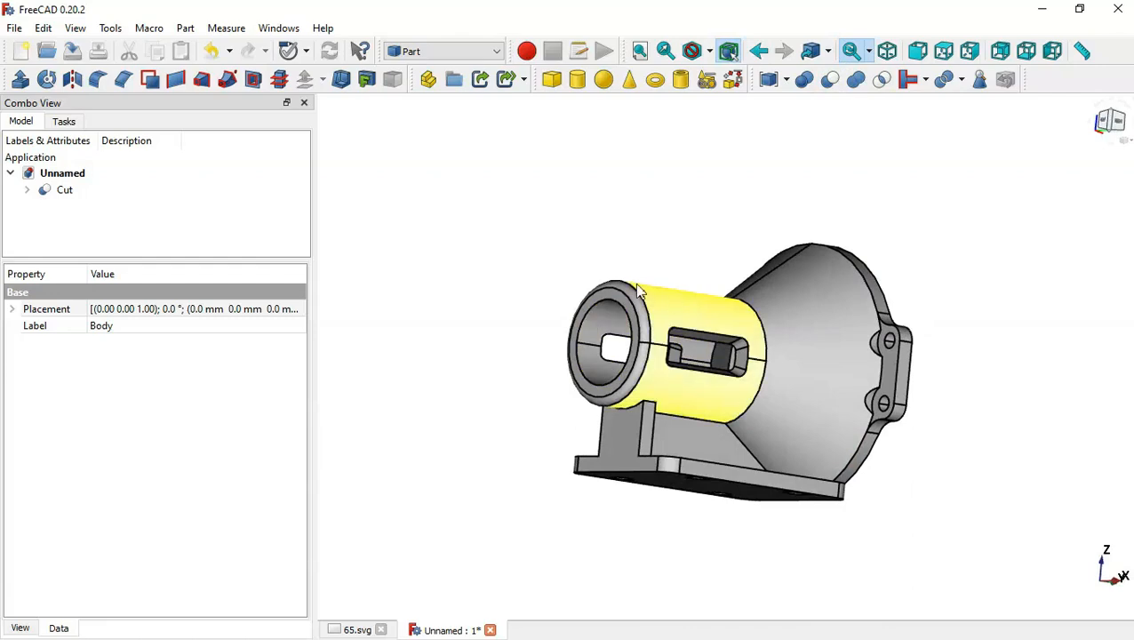
left_click_drag(635, 282, 859, 350)
left_click_drag(954, 380, 903, 391)
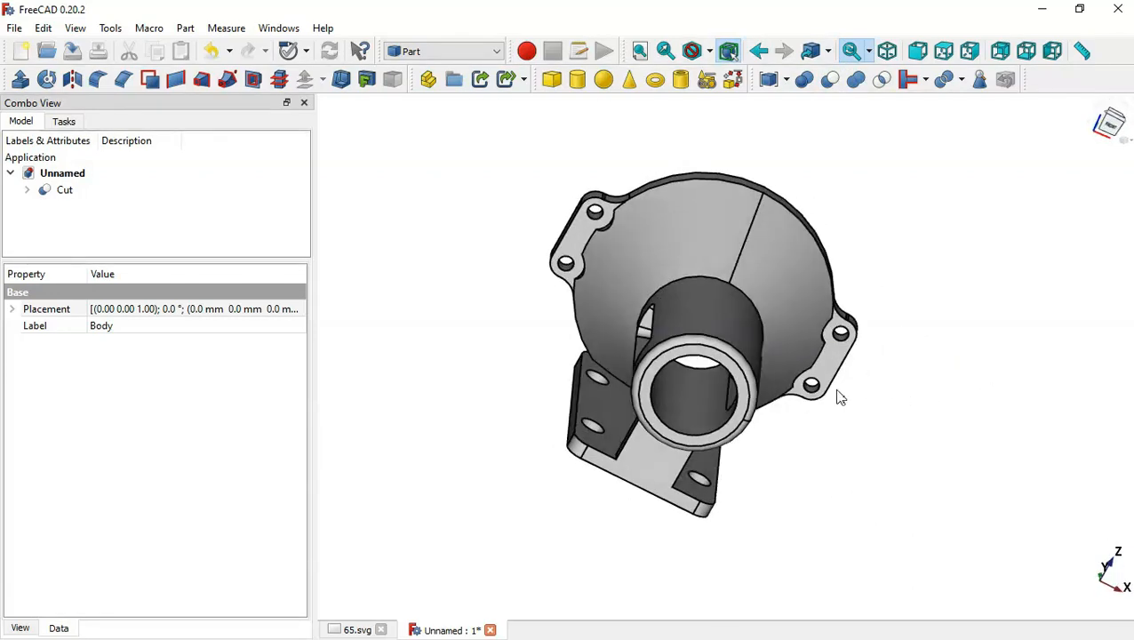
key("Home")
key("ctrl+Tab")
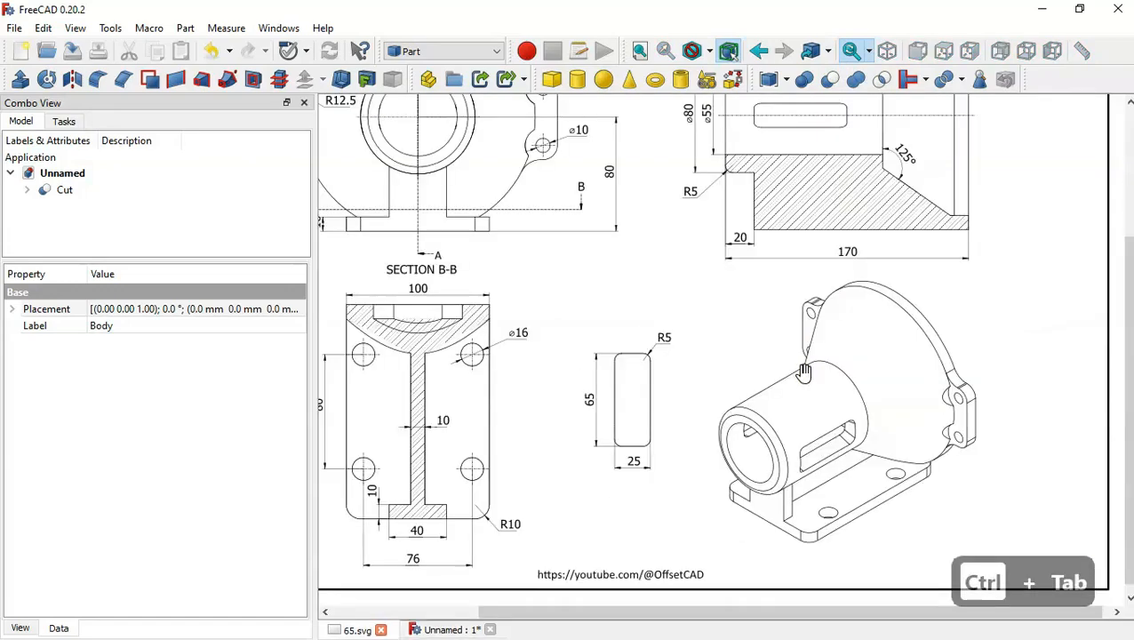
left_click_drag(859, 408, 778, 455)
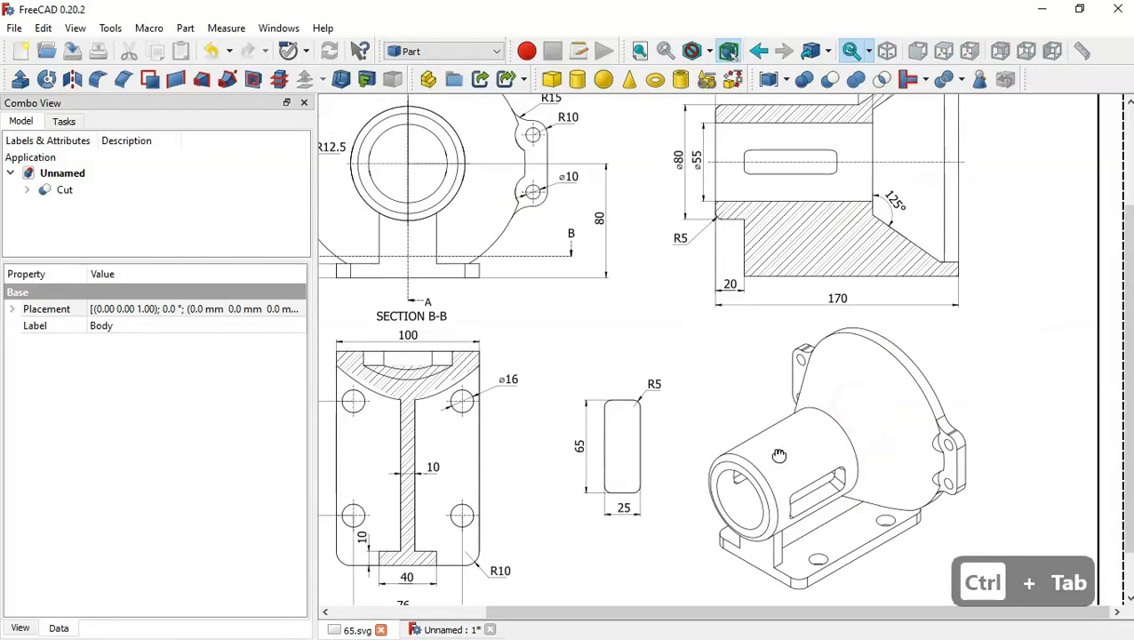
key("ctrl+Tab")
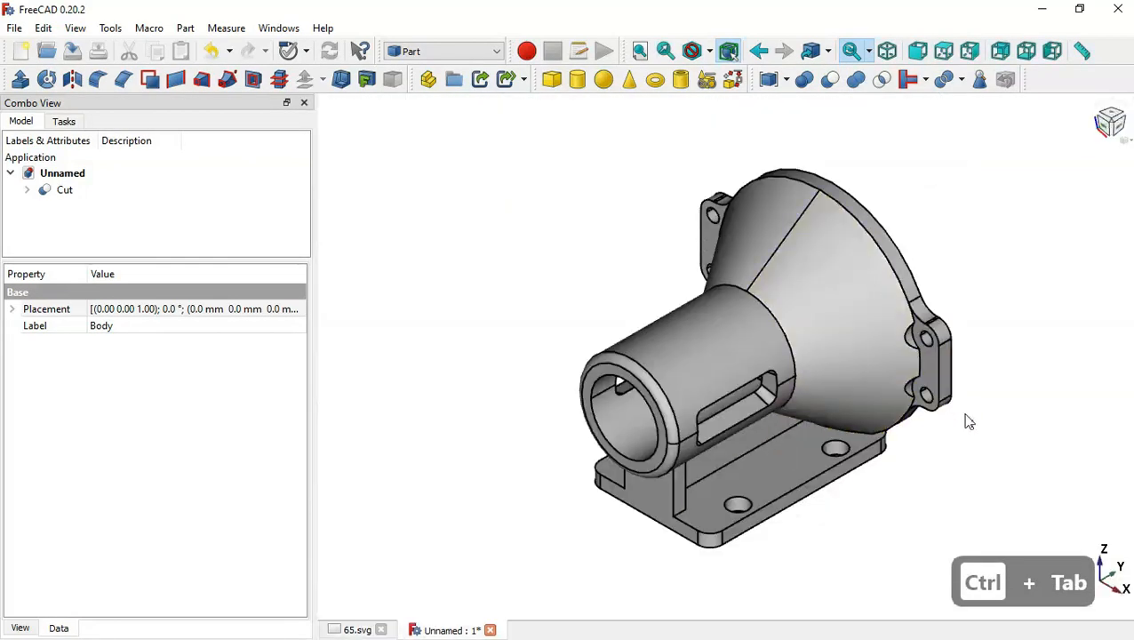
middle_click_drag(975, 472, 580, 348)
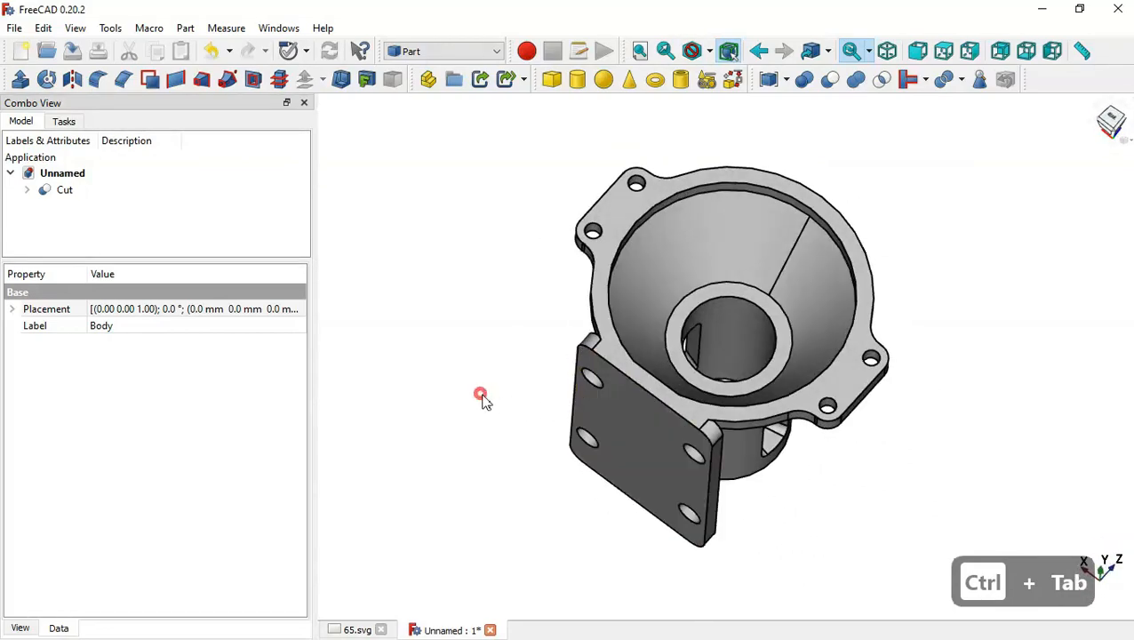
middle_click_drag(480, 394, 739, 307)
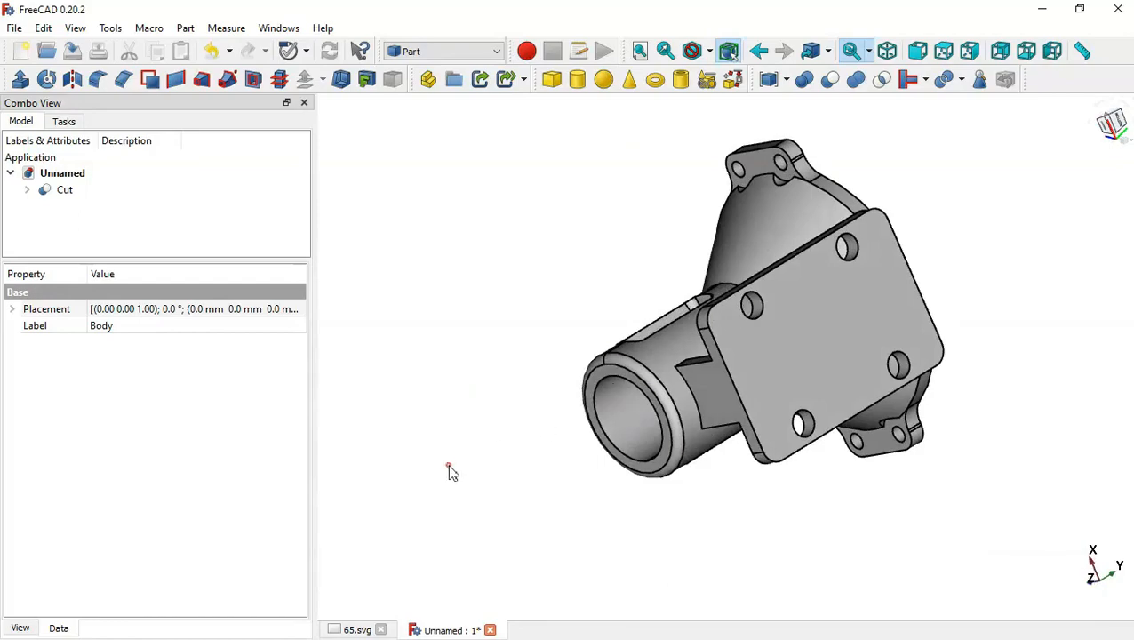
middle_click_drag(451, 472, 711, 409)
middle_click_drag(858, 443, 797, 499)
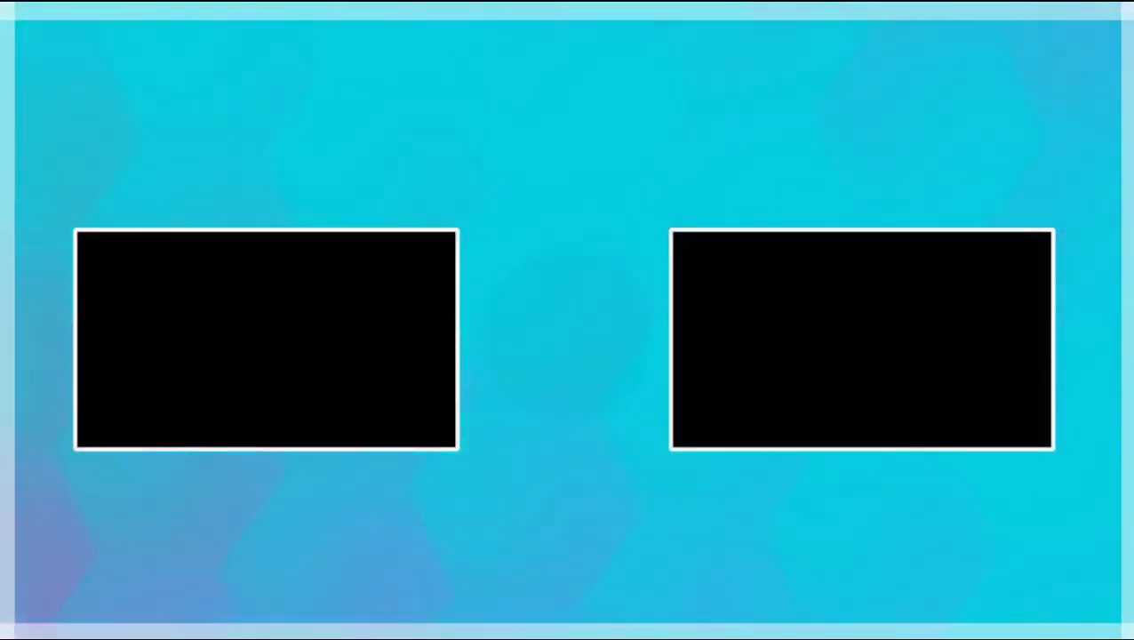